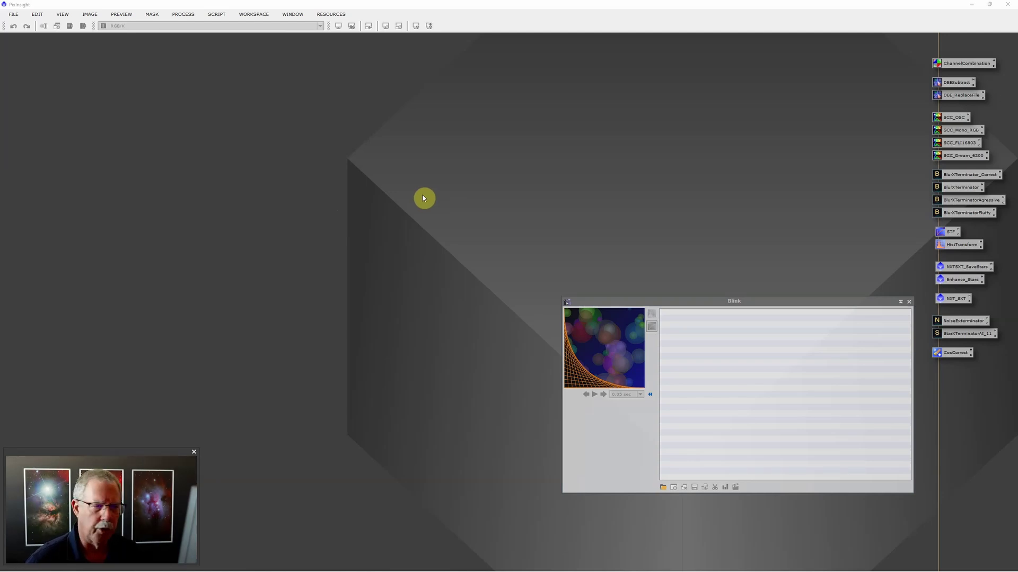
Step: Load all the light frames from the Whirlpool M51 project's 2024-01-05 folder under NUC1 Data into Blink
left_click(662, 489)
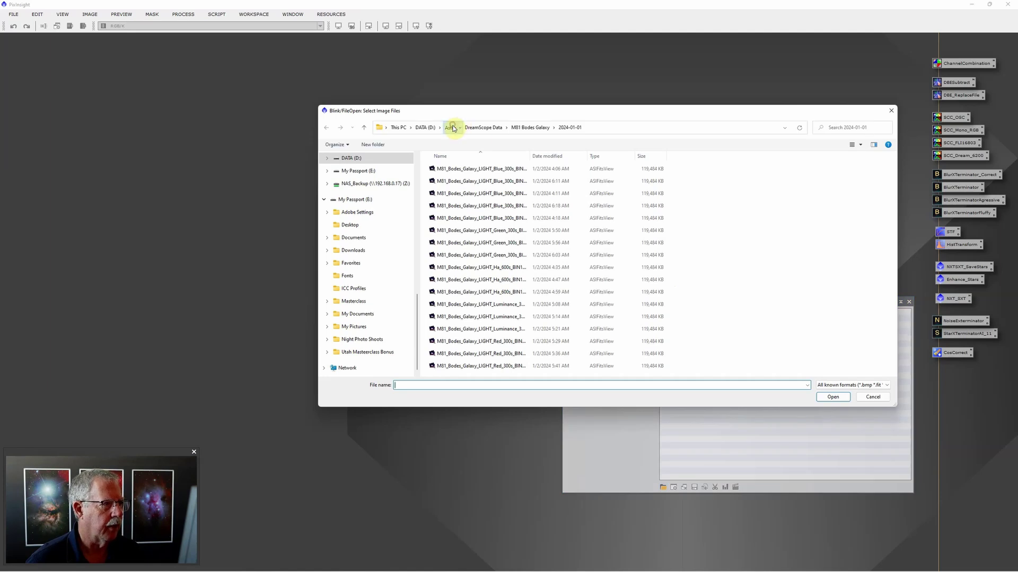
left_click(452, 127)
left_click(454, 195)
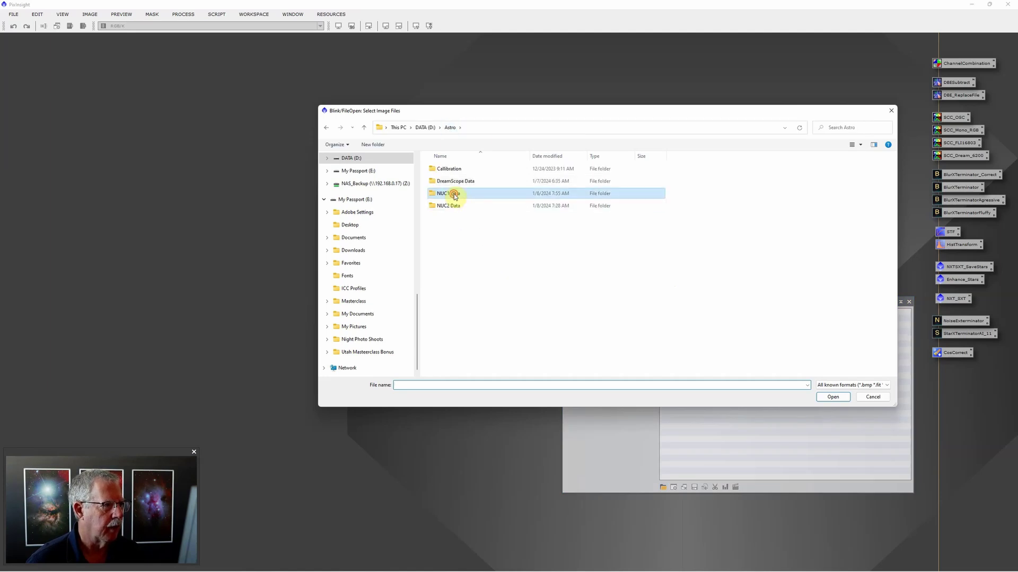
double_click(453, 194)
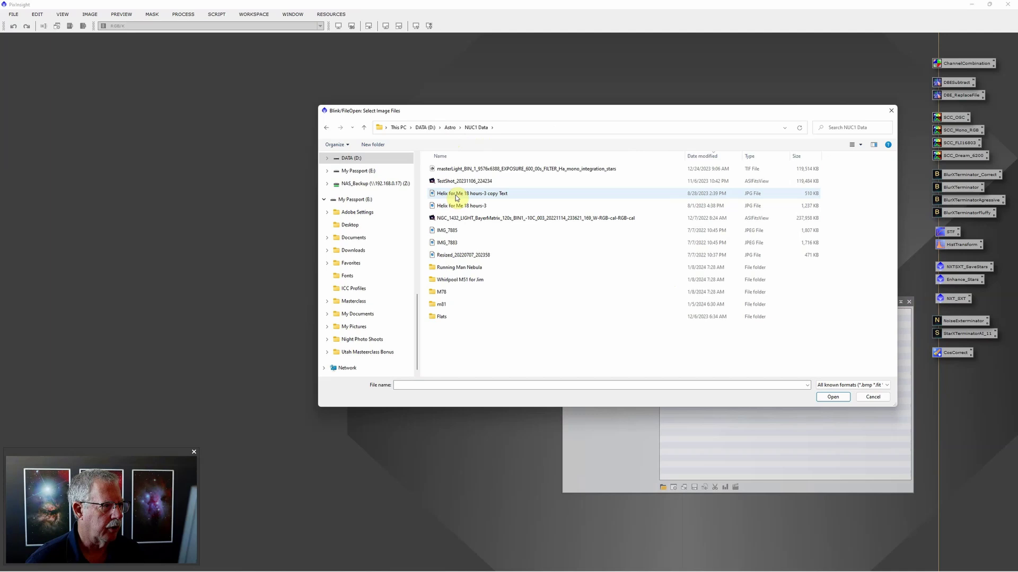
double_click(456, 280)
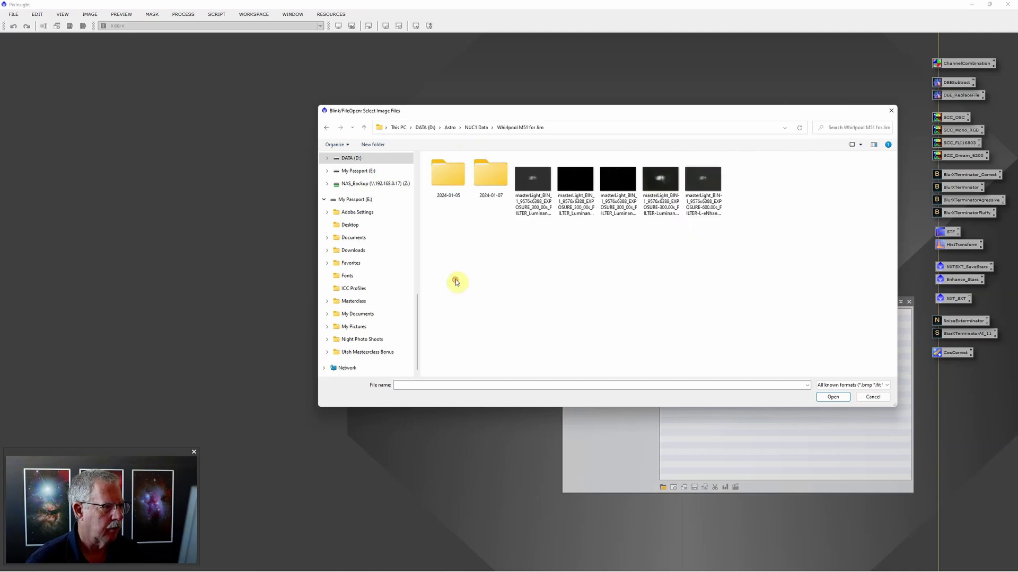
double_click(441, 173)
left_click(484, 169)
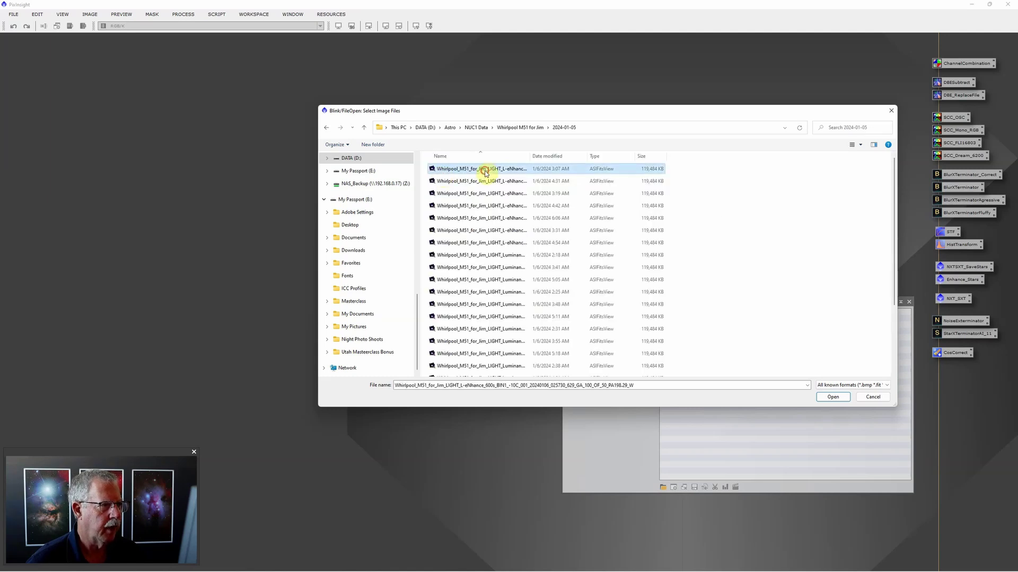
key("ctrl+a")
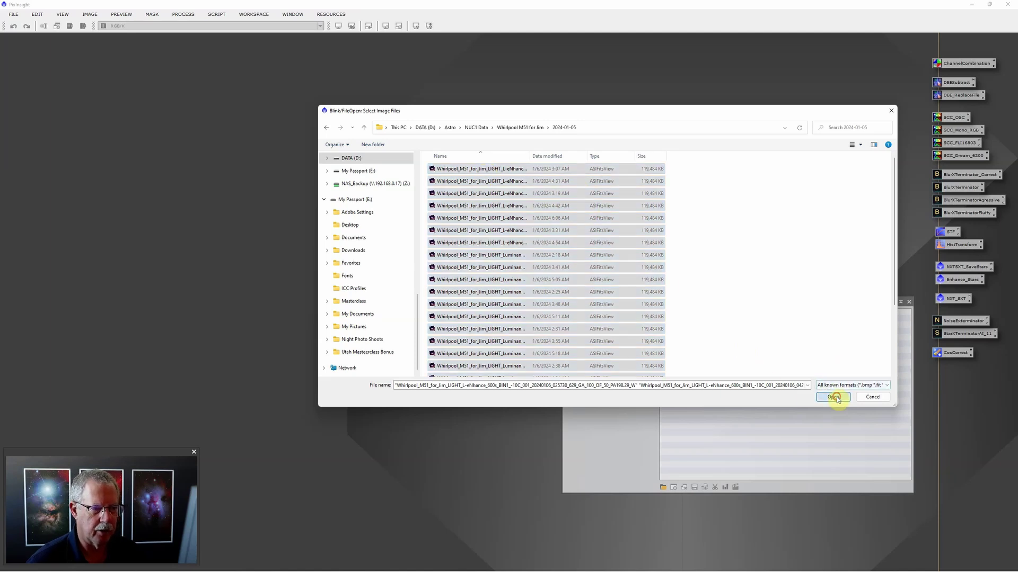
left_click(832, 397)
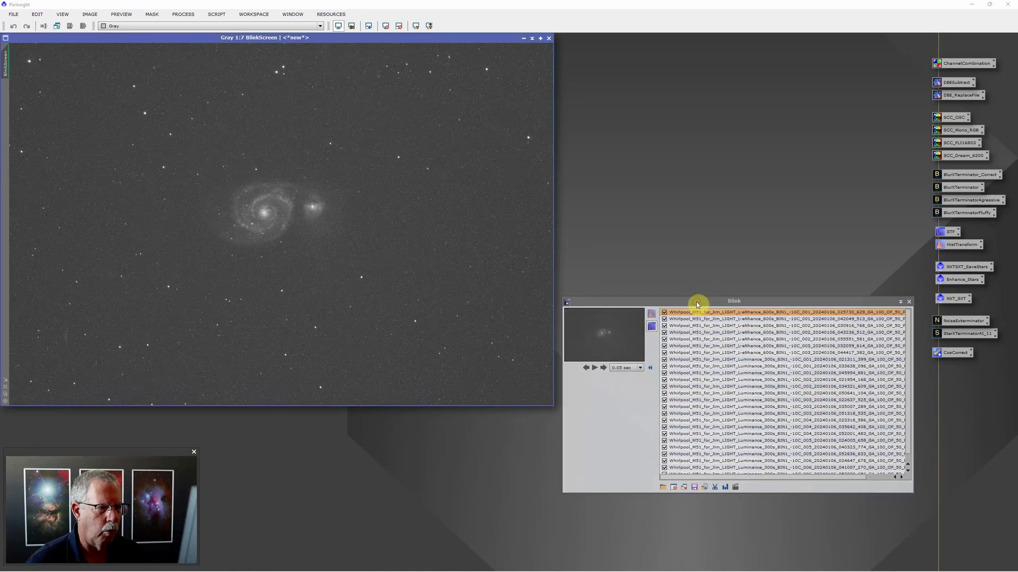
Step: Display one of the 300 s Luminance frames and apply an automatic histogram transformation to all images in Blink
left_click_drag(698, 301, 706, 266)
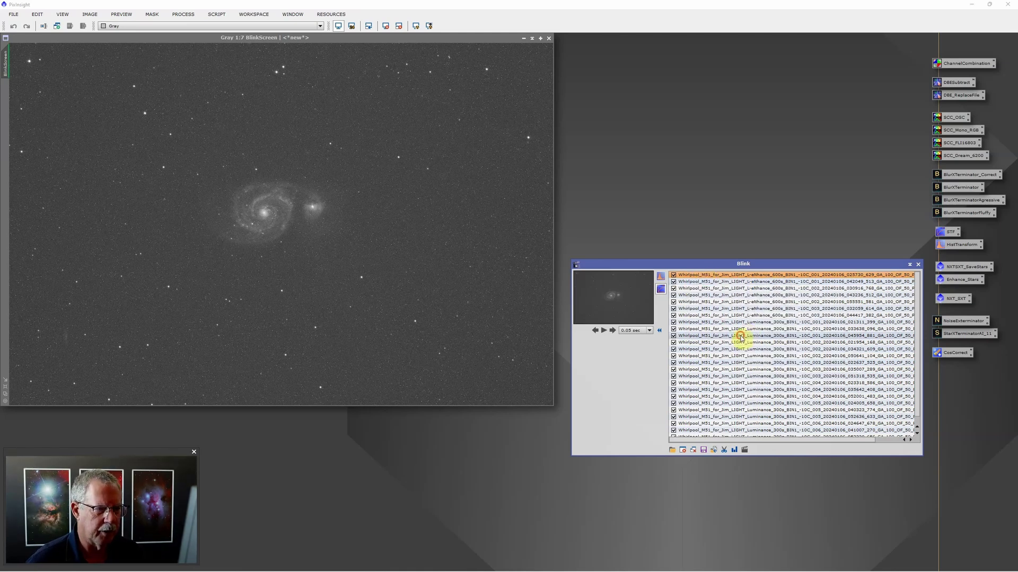
left_click(741, 336)
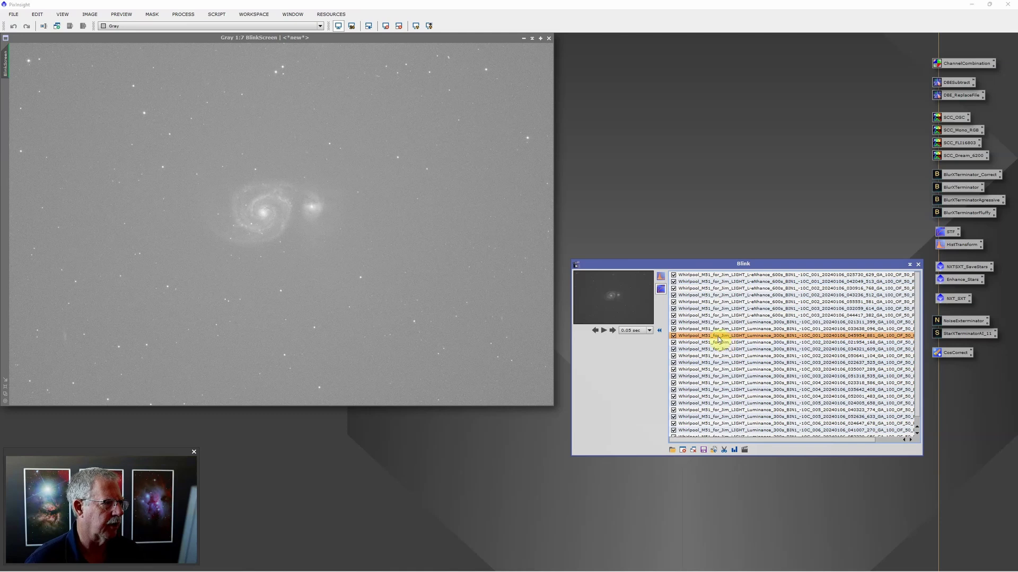
left_click(660, 280)
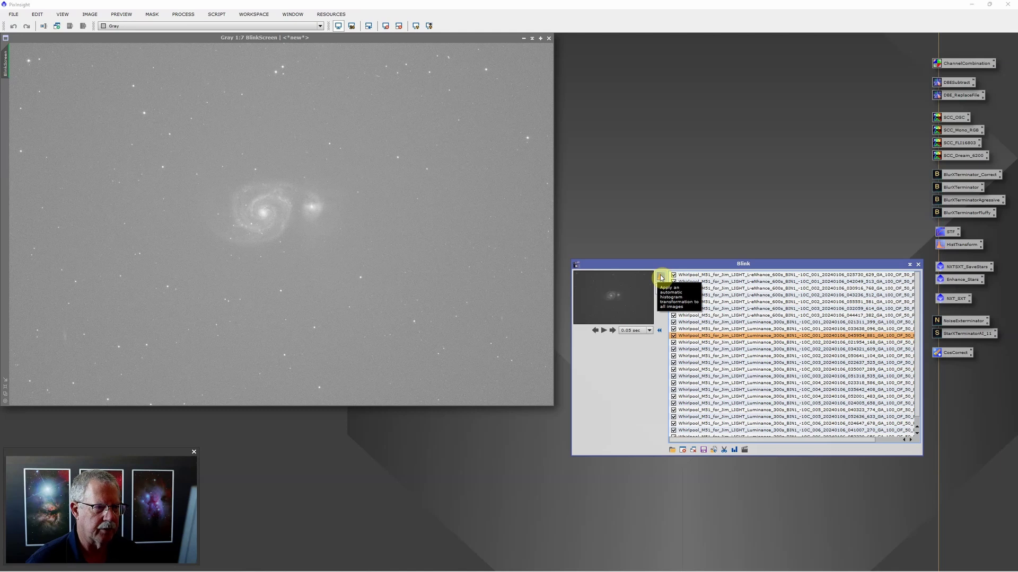
left_click(661, 278)
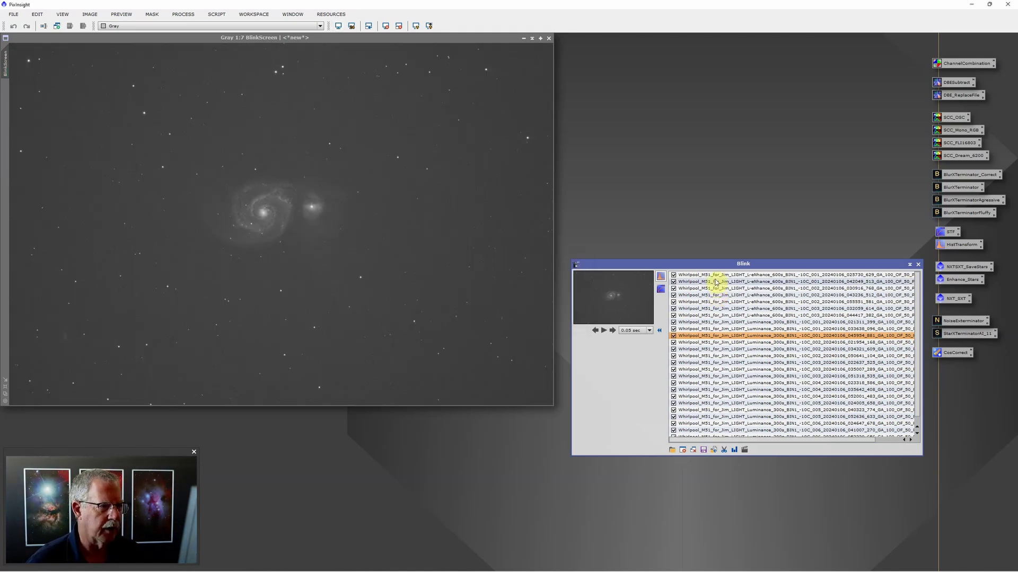
Step: Step through the frames from the first L-eNhance exposure into the Luminance exposures to inspect their quality
left_click(723, 276)
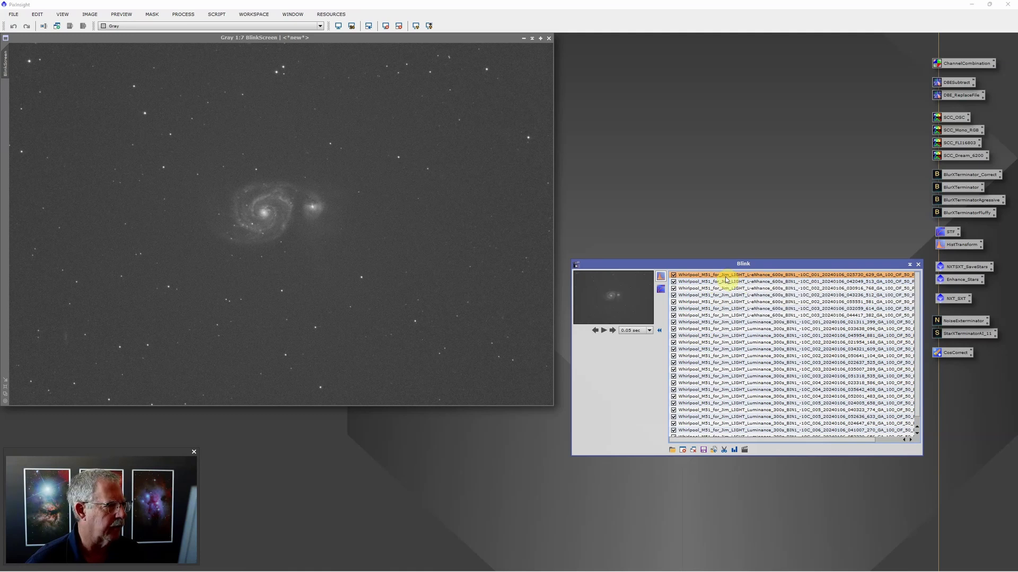
key("Down")
key("Down")
key("Down")
key("Down")
key("Down")
key("Down")
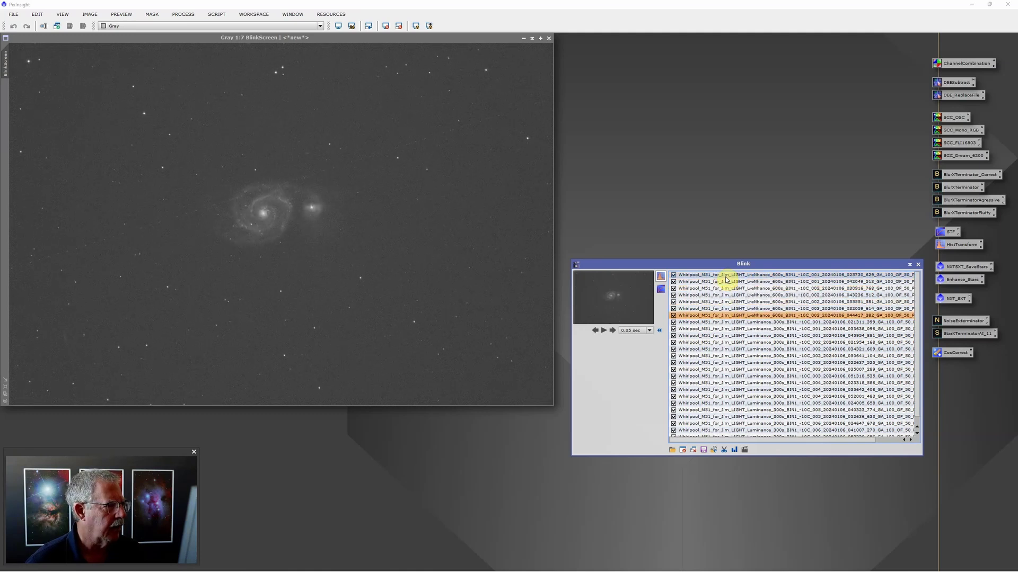
key("Down")
key("Down")
key("Down")
key("Down")
key("Down")
key("Down")
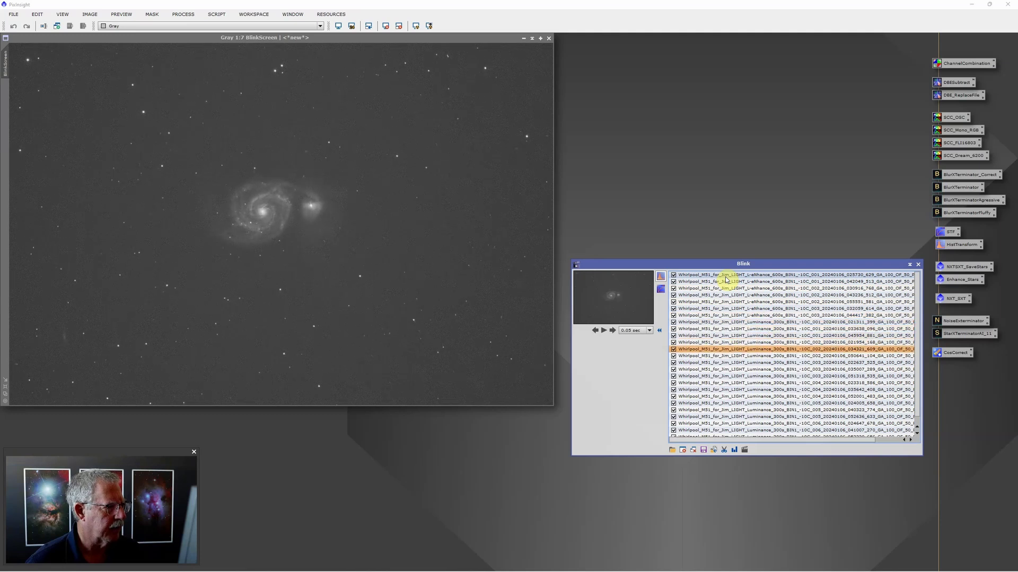
key("Down")
key("Down")
key("Down")
key("Down")
key("Down")
key("Down")
key("Down")
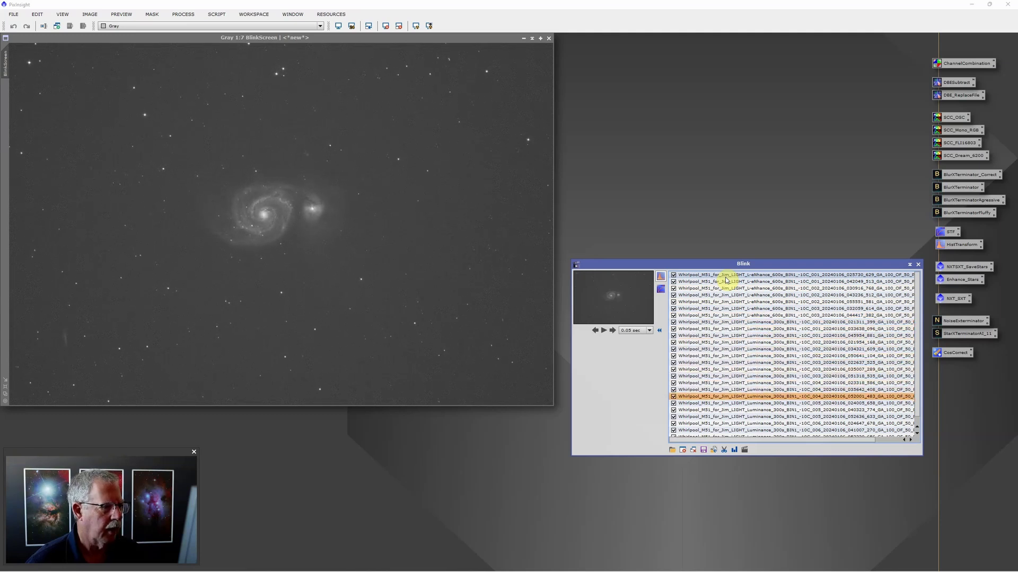
key("Down")
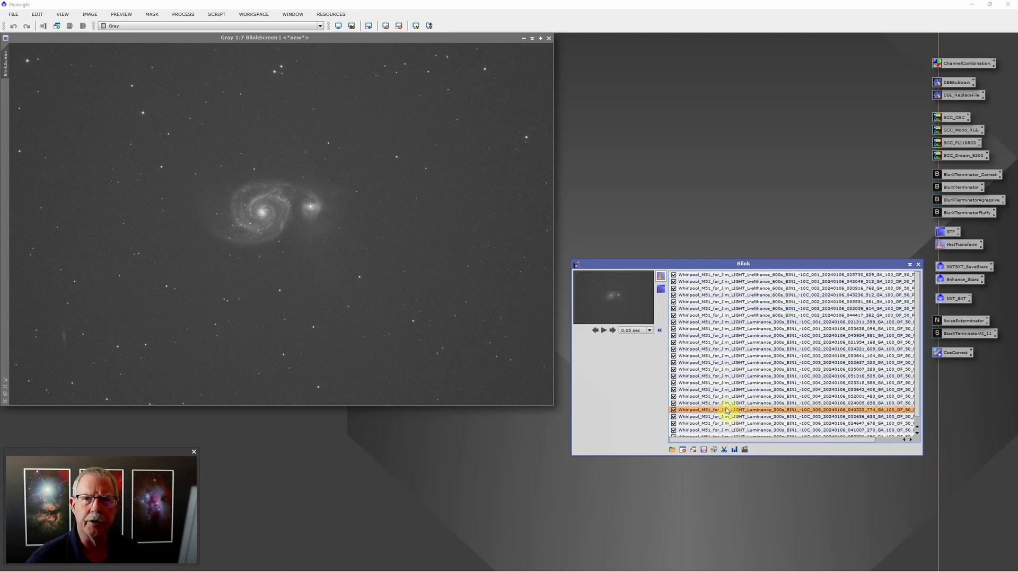
mouse_move(727, 411)
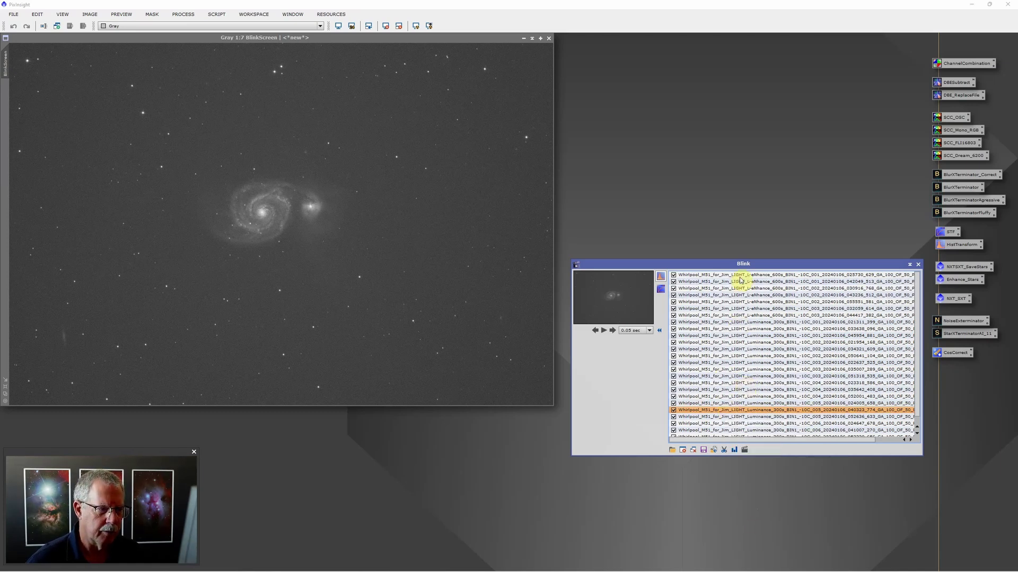
left_click(714, 450)
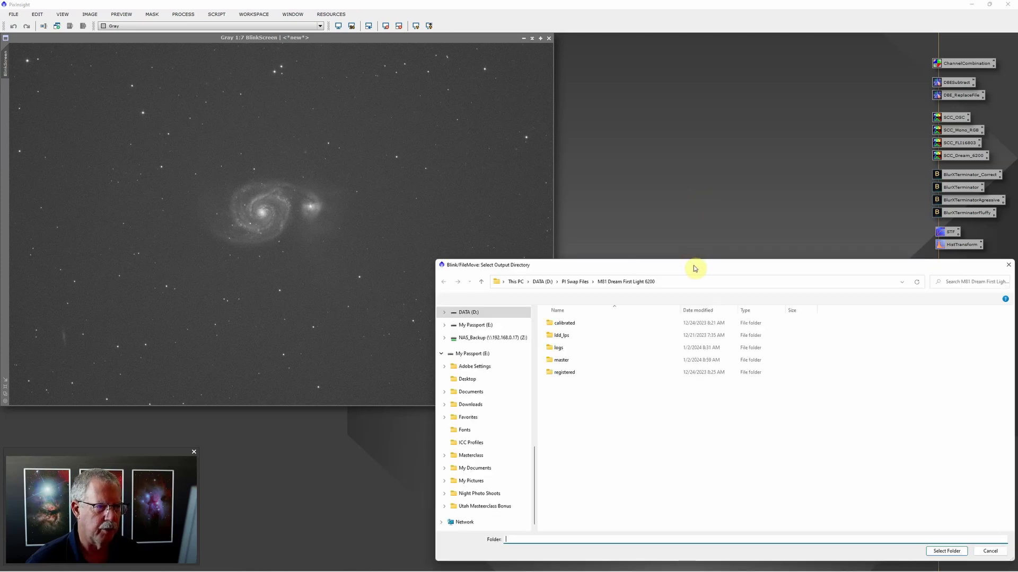
left_click_drag(698, 267, 694, 199)
left_click(549, 217)
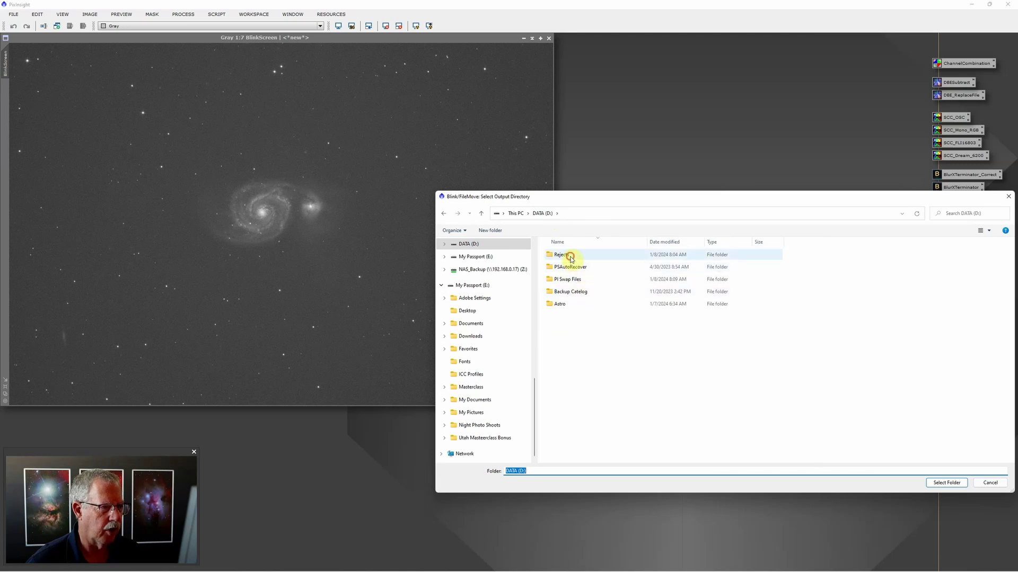
left_click(572, 259)
left_click_drag(806, 200, 652, 136)
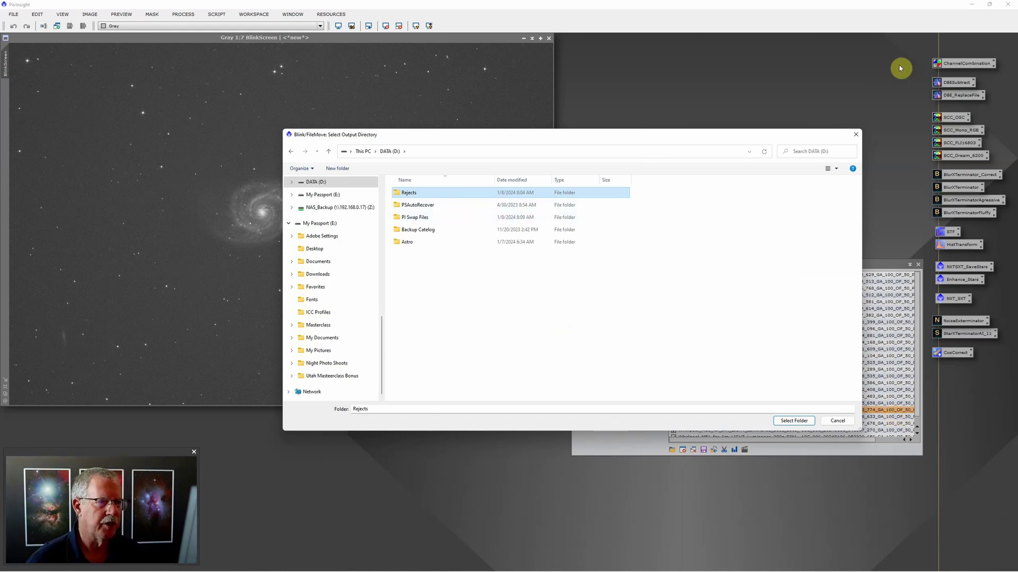
left_click(855, 134)
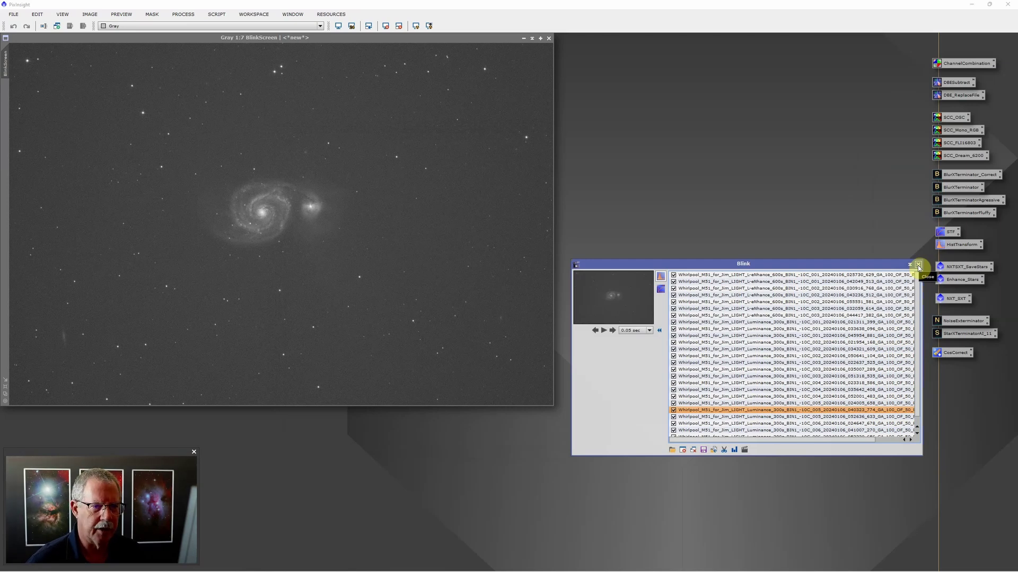
Step: Close Blink and its preview image, and launch the WeightedBatchPreprocessing script
left_click(918, 265)
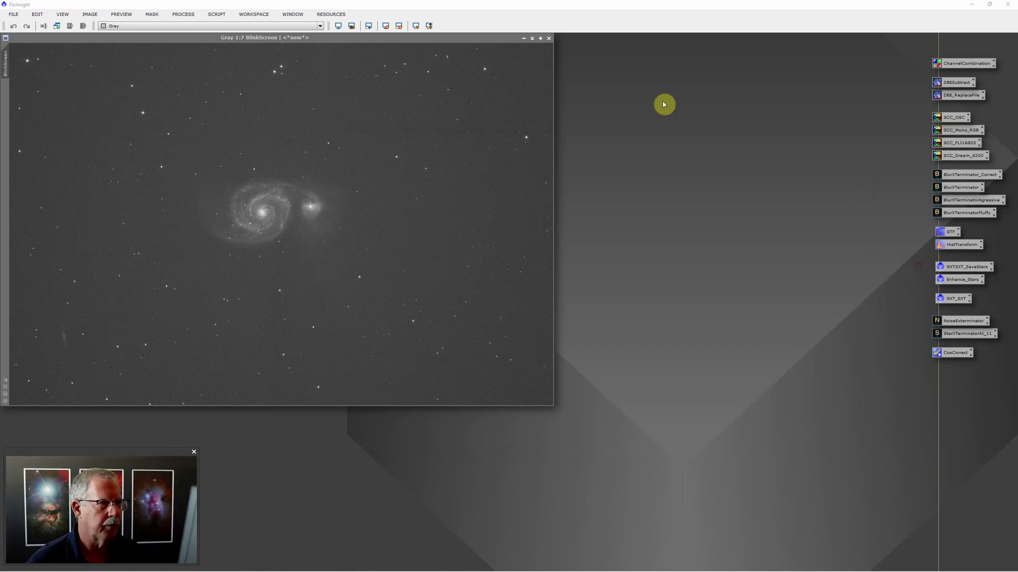
left_click(548, 37)
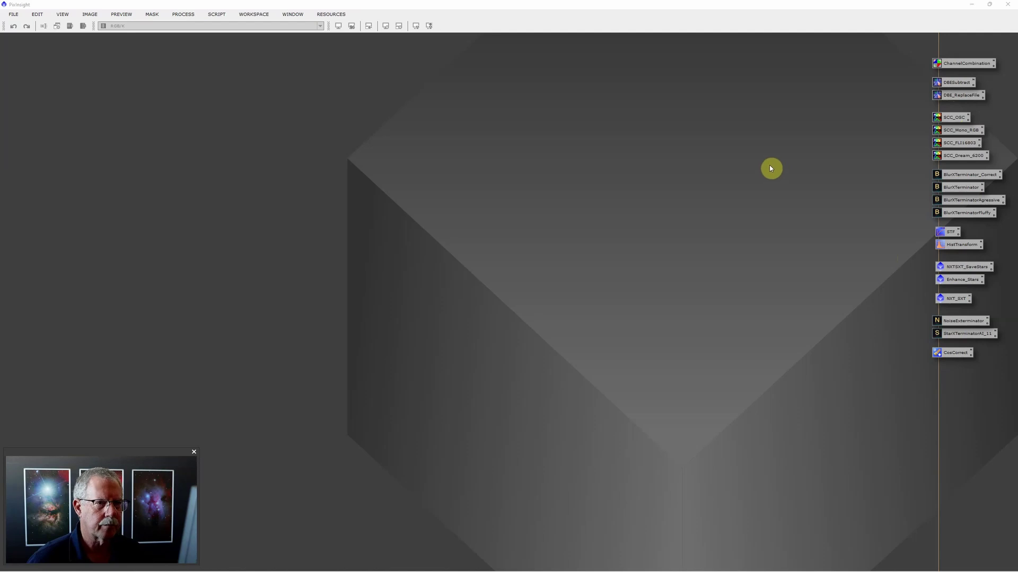
left_click(222, 14)
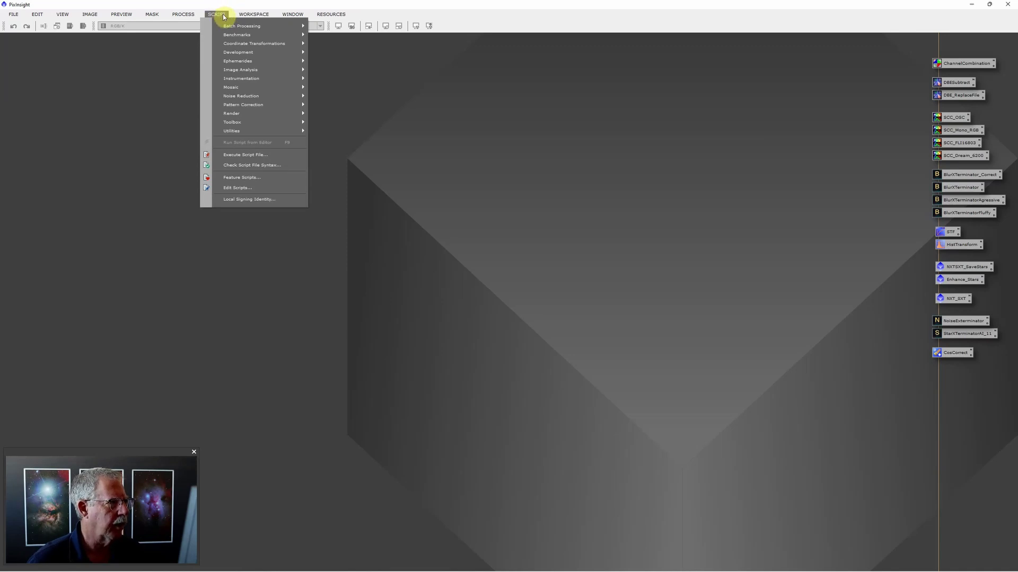
mouse_move(228, 27)
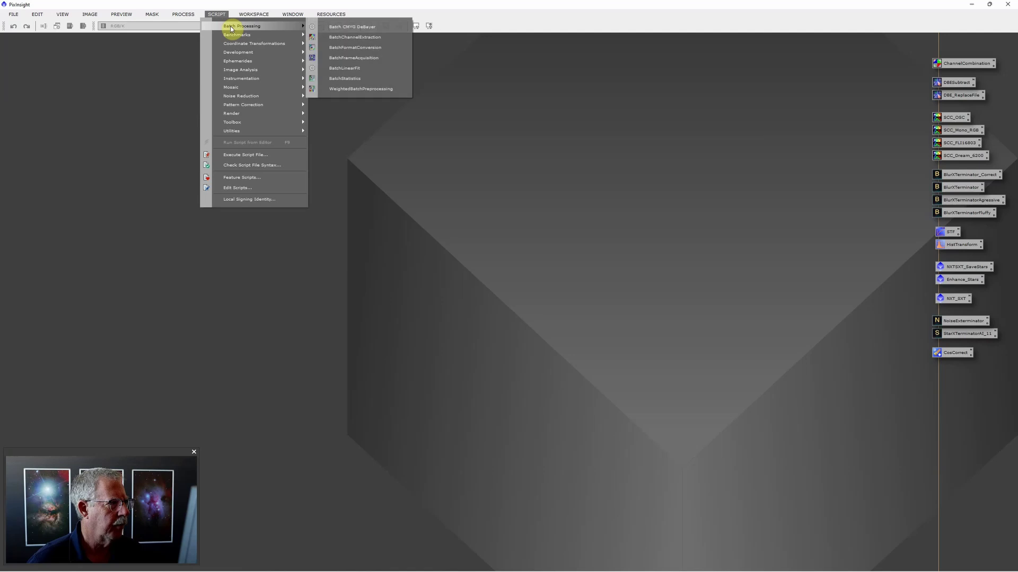
left_click(368, 91)
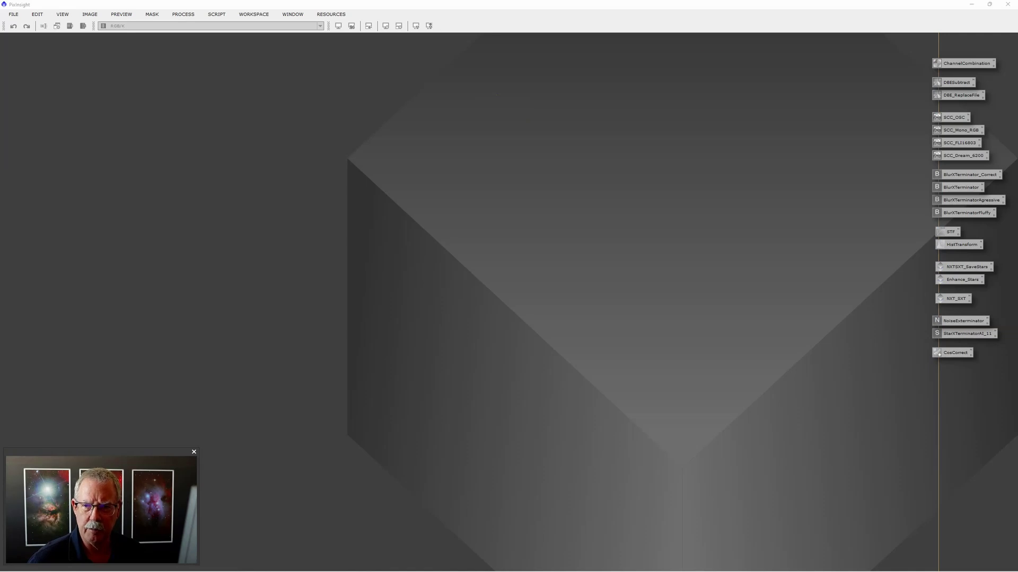
left_click_drag(793, 101, 602, 103)
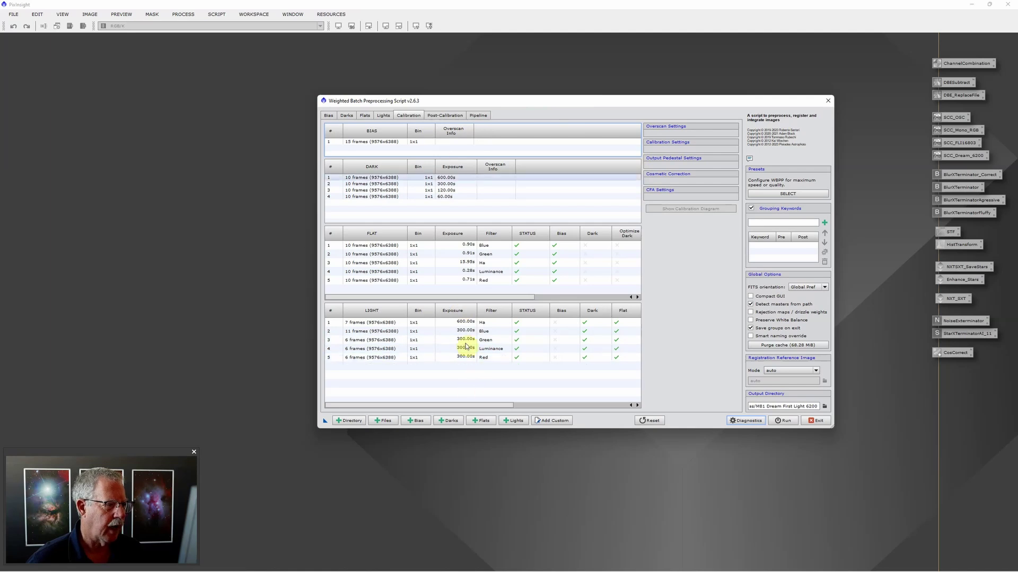
Step: Reset the preprocessing script with Clear all file lists enabled, leaving Reset all parameters off
left_click(654, 421)
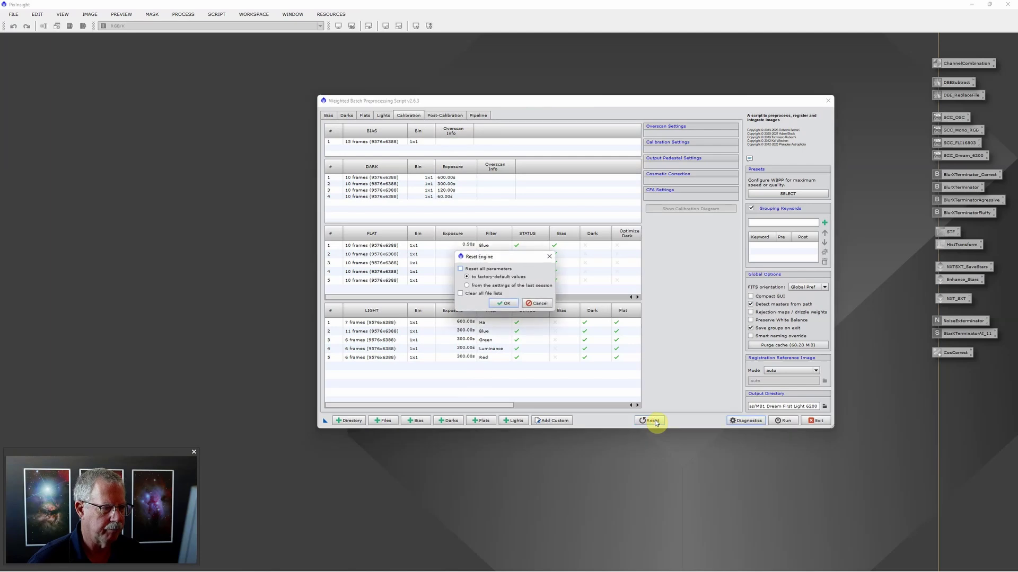
left_click(486, 286)
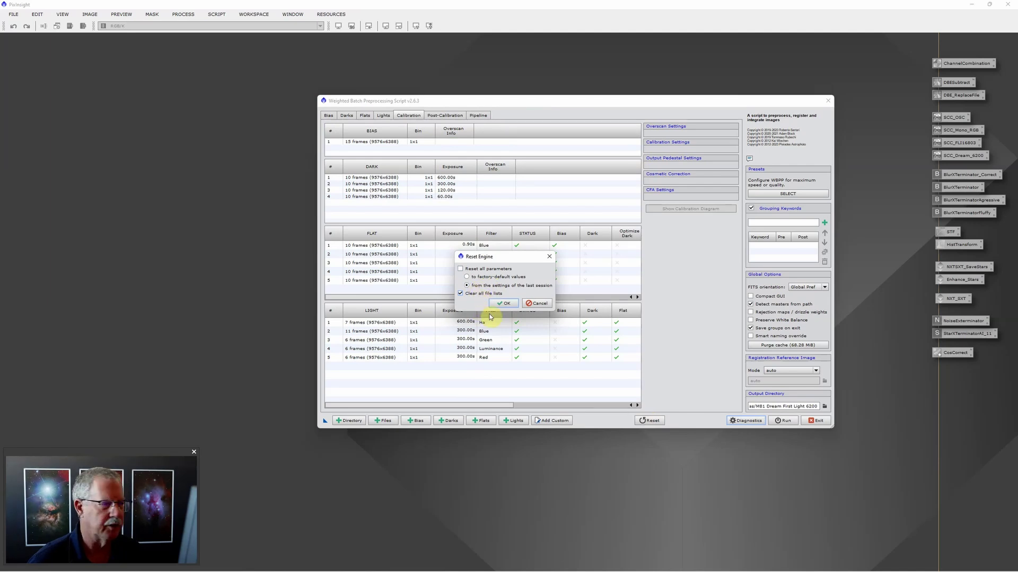
left_click(505, 309)
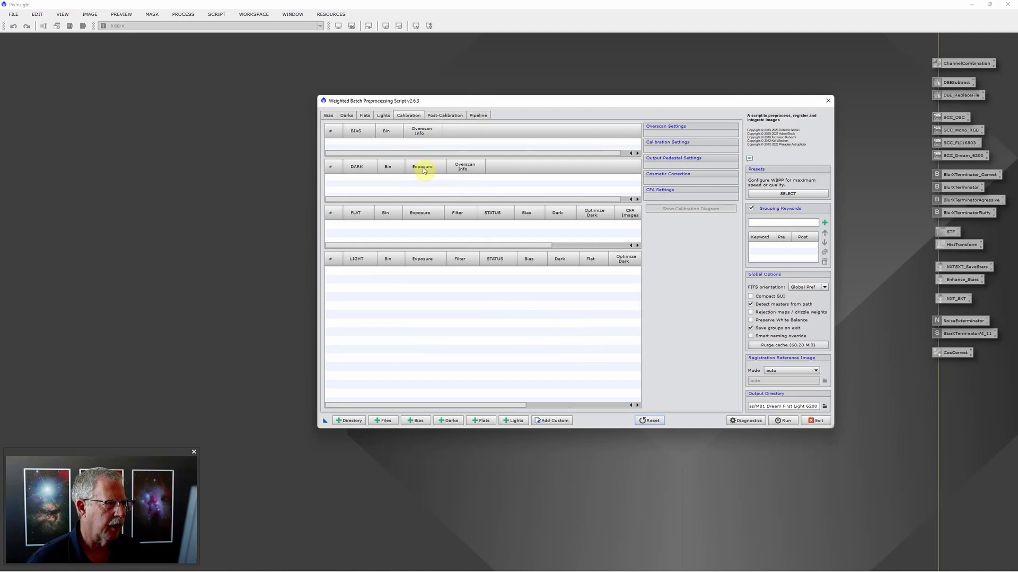
Step: Review the darks, flats, lights and calibration lists to check that no files remain in them
left_click(347, 116)
left_click(364, 116)
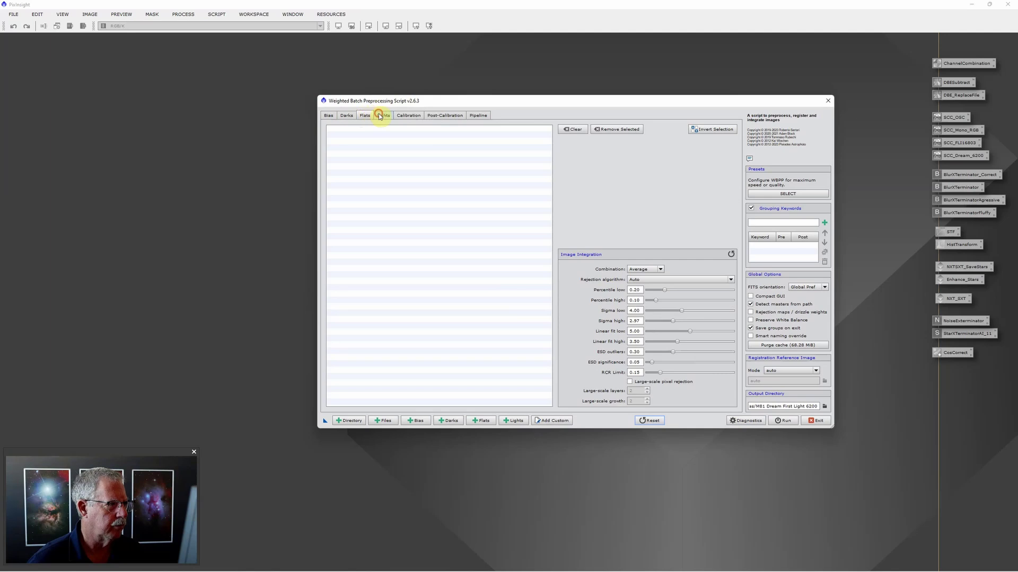
left_click(381, 116)
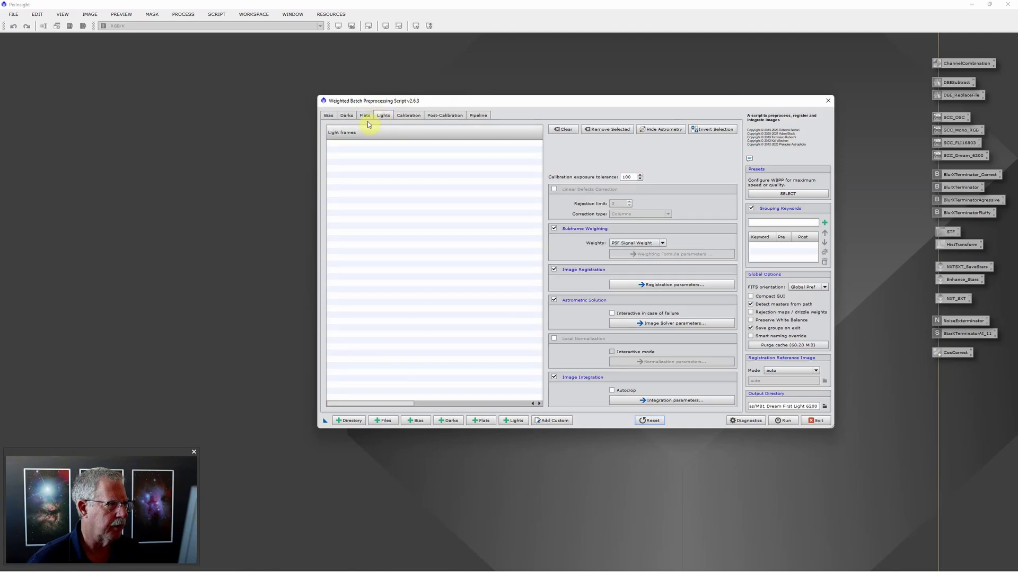
left_click(403, 116)
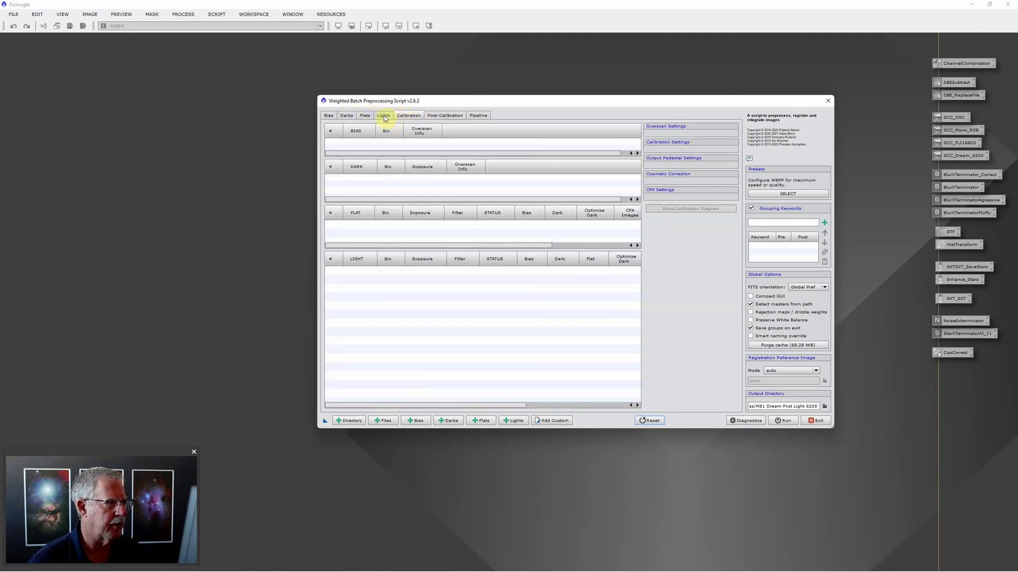
left_click(384, 116)
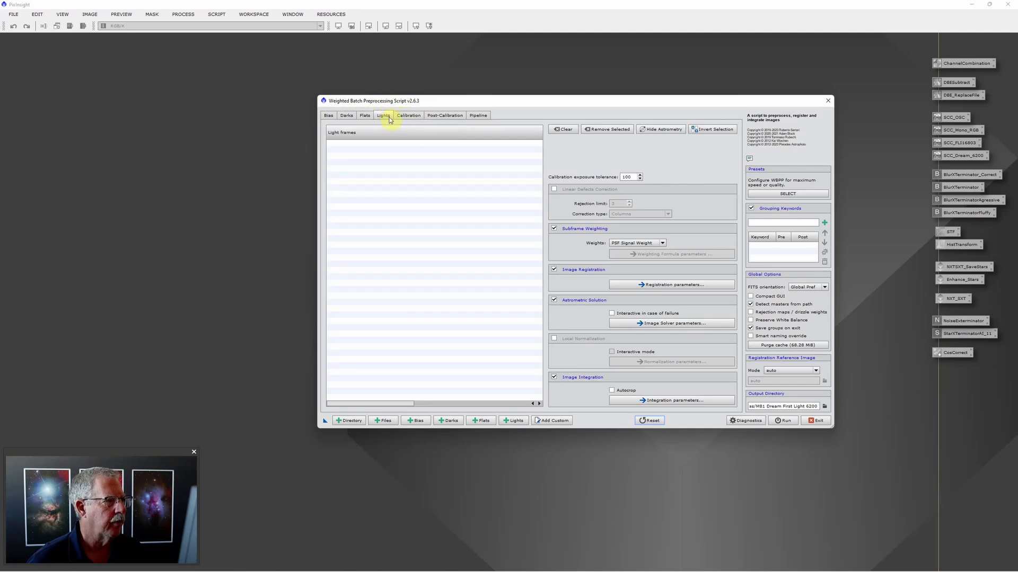
left_click(517, 422)
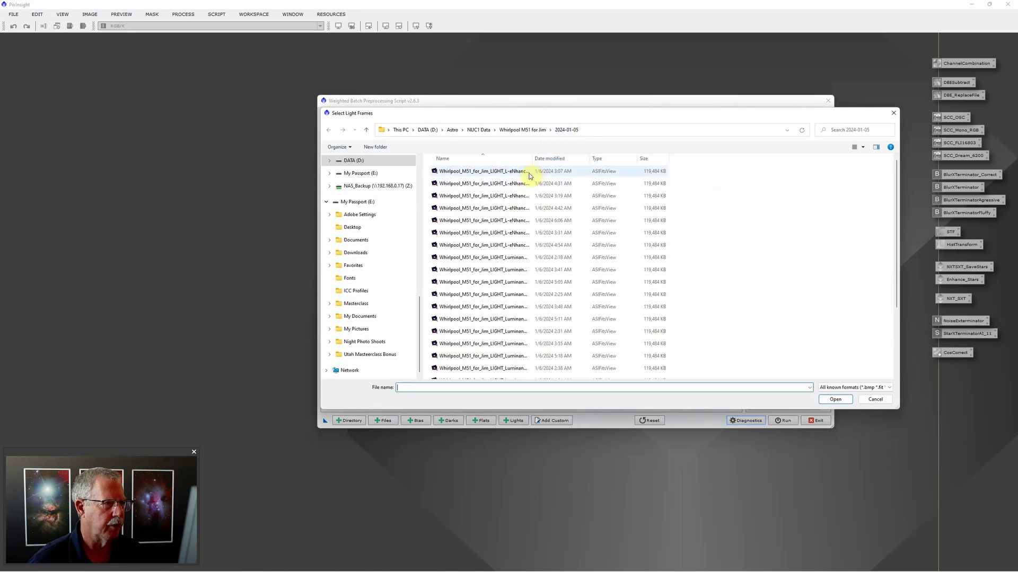
left_click(528, 176)
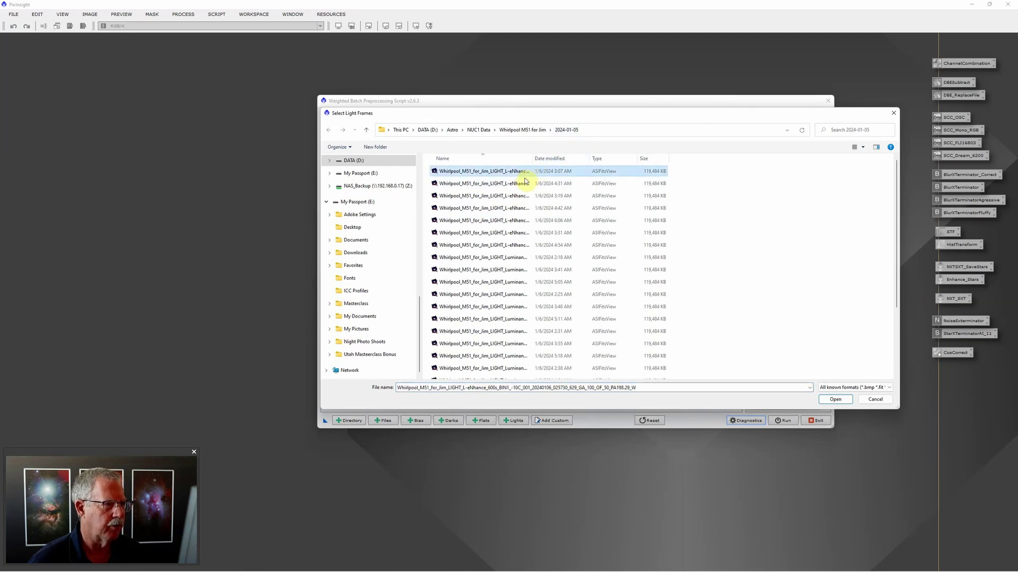
key("ctrl+a")
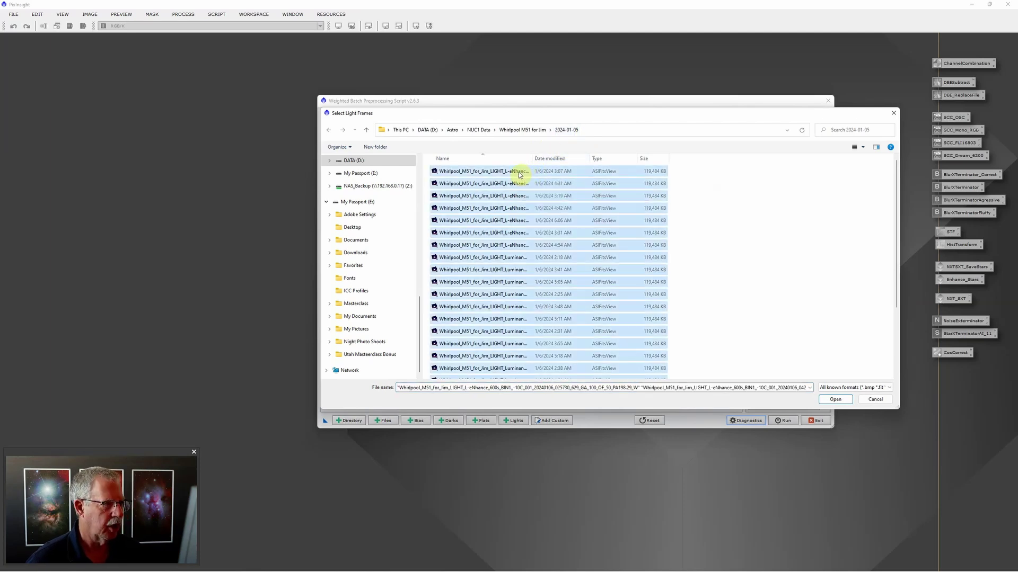
left_click(835, 400)
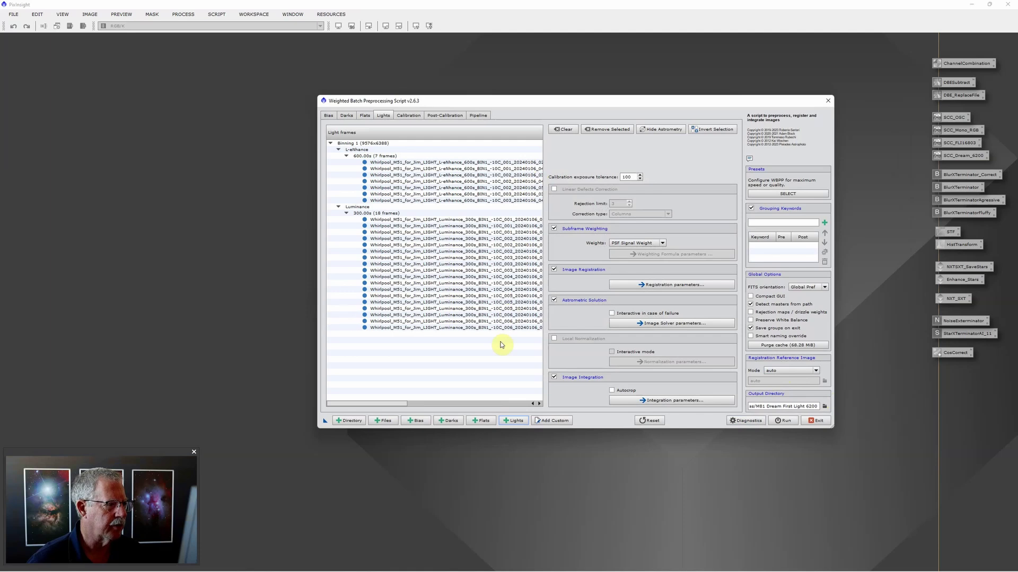
left_click(445, 116)
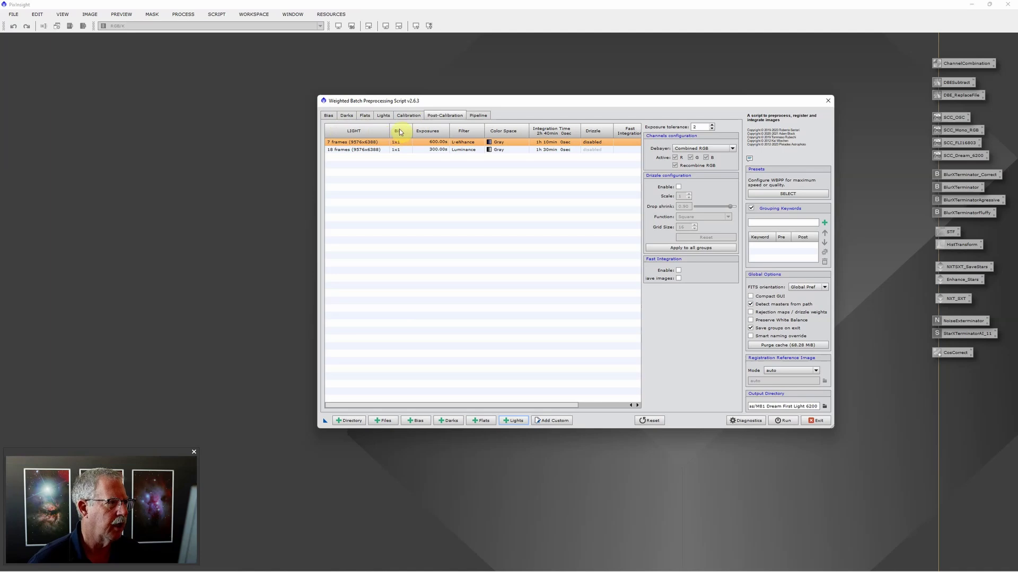
Step: Load the bias, dark and flat frames from the Color Combined folder in D:\Astro\Callibration and dismiss the diagnostic messages
left_click(365, 115)
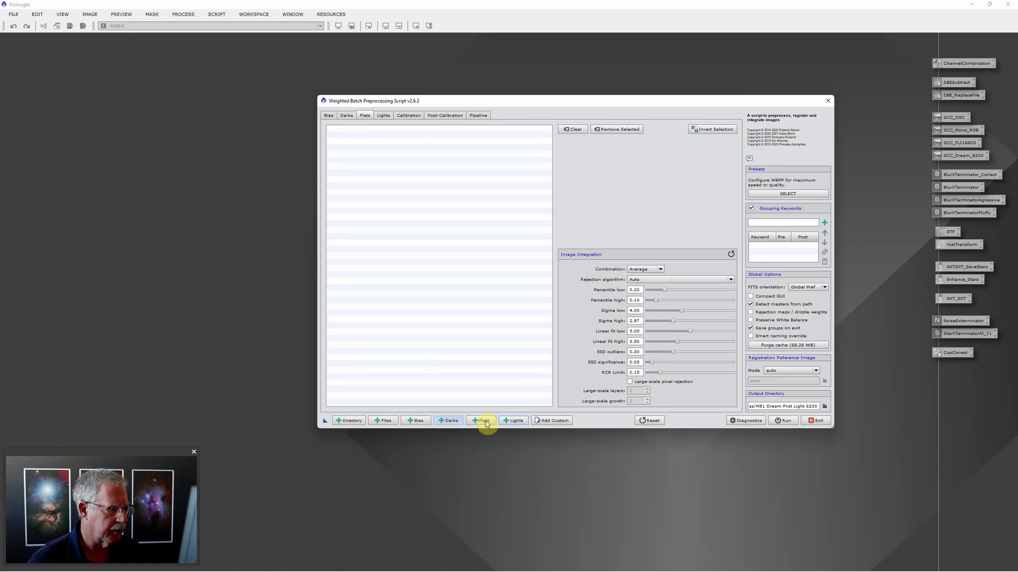
left_click(354, 420)
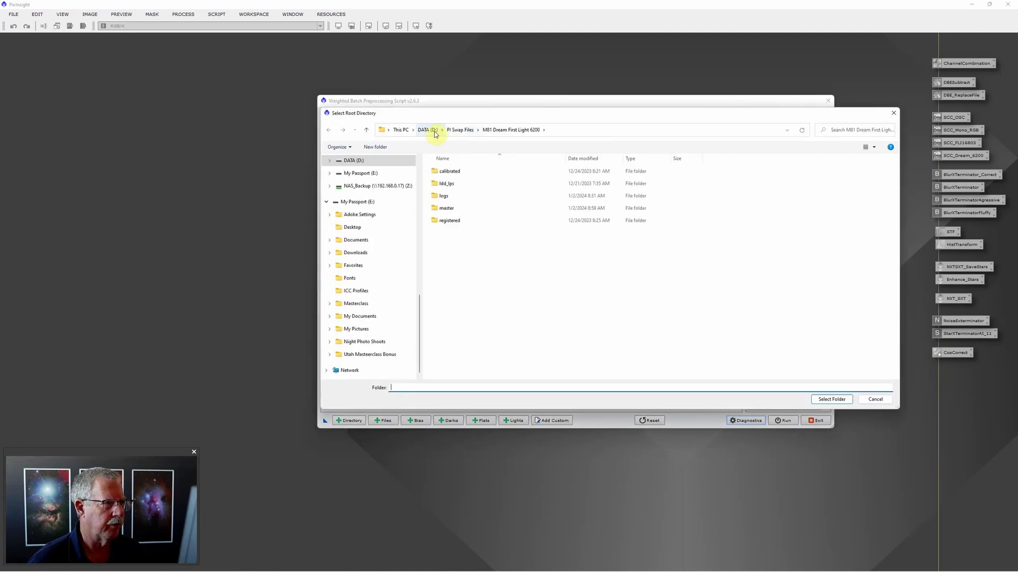
left_click(434, 132)
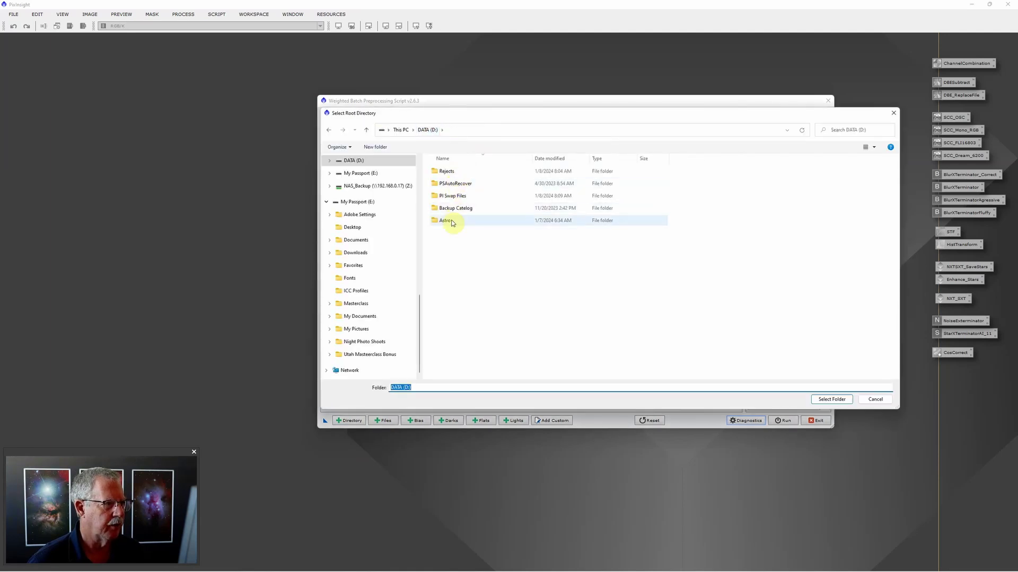
double_click(453, 223)
left_click(454, 175)
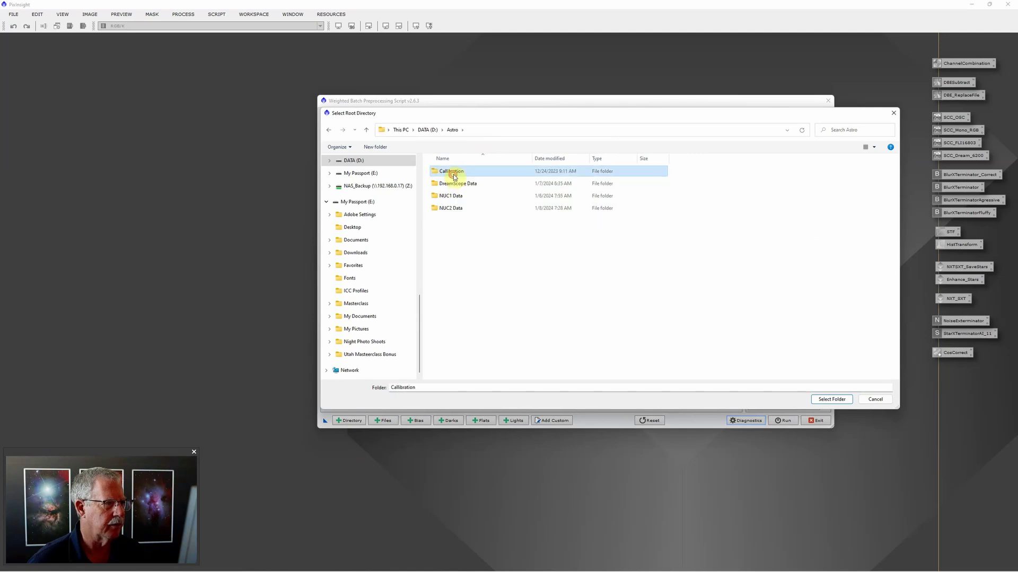
double_click(454, 176)
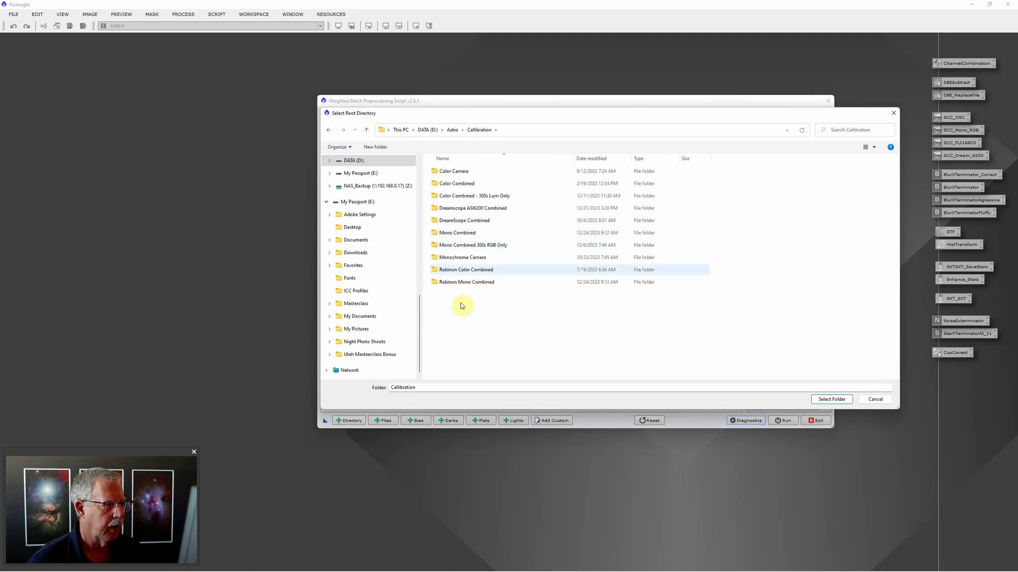
left_click(459, 184)
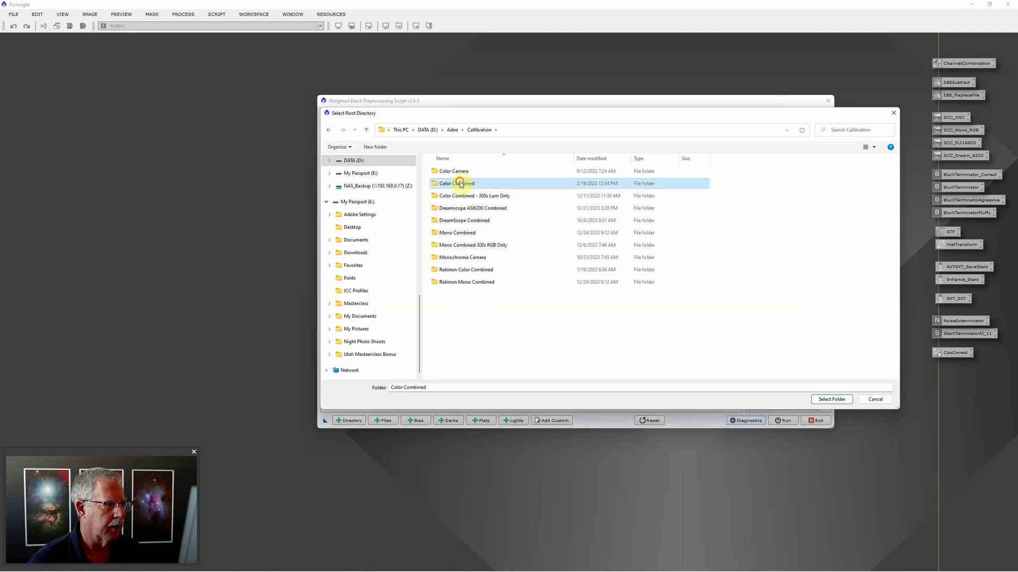
left_click(822, 401)
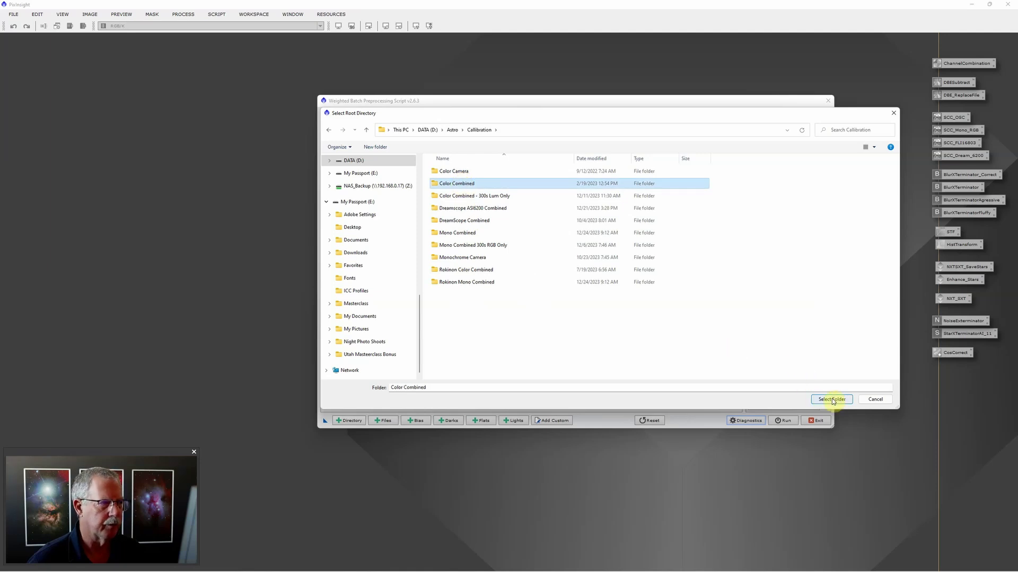
left_click(831, 400)
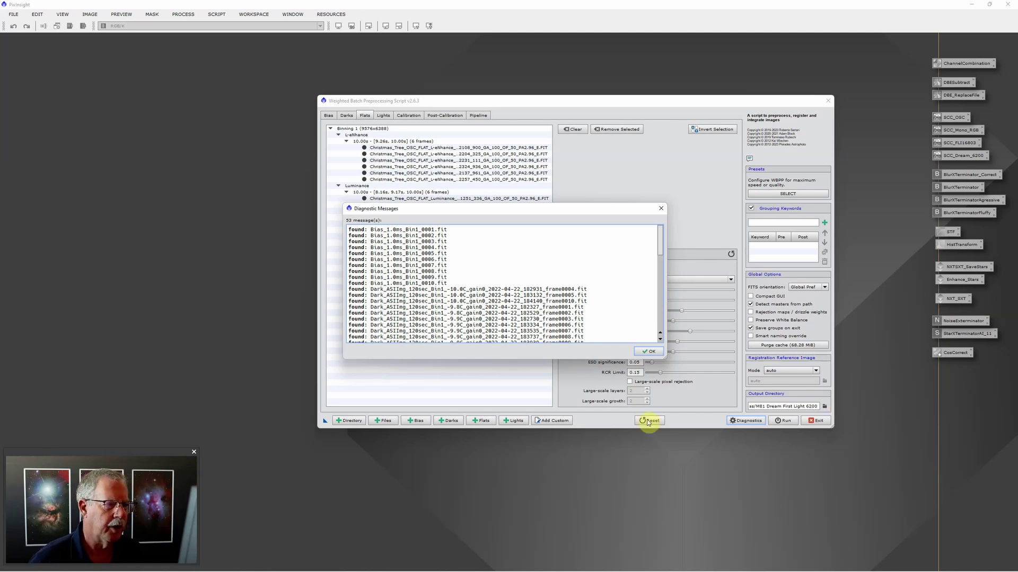
left_click(650, 352)
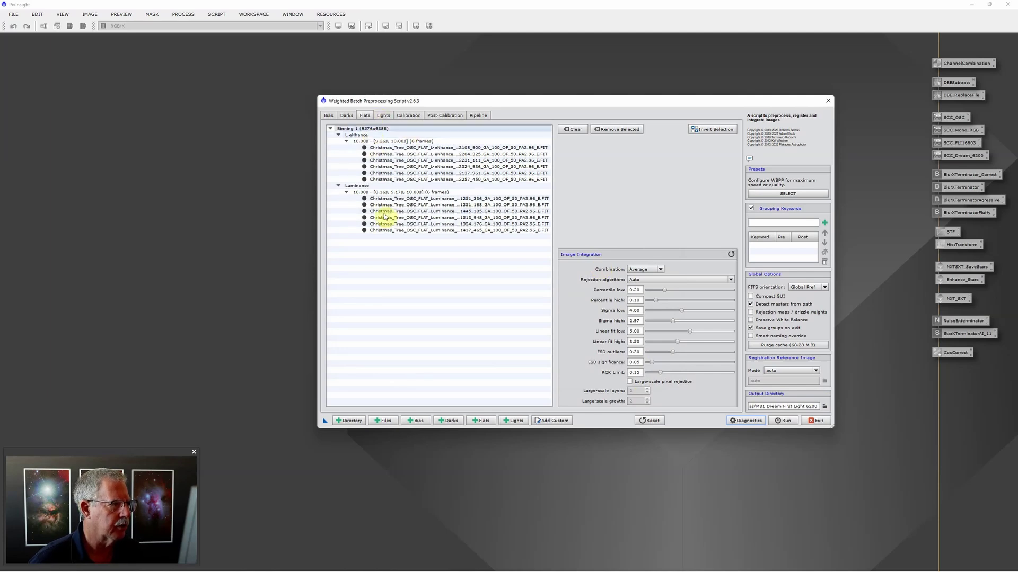
Step: Compare the loaded dark exposures with the light exposures and remove the 120 s dark group
left_click(350, 116)
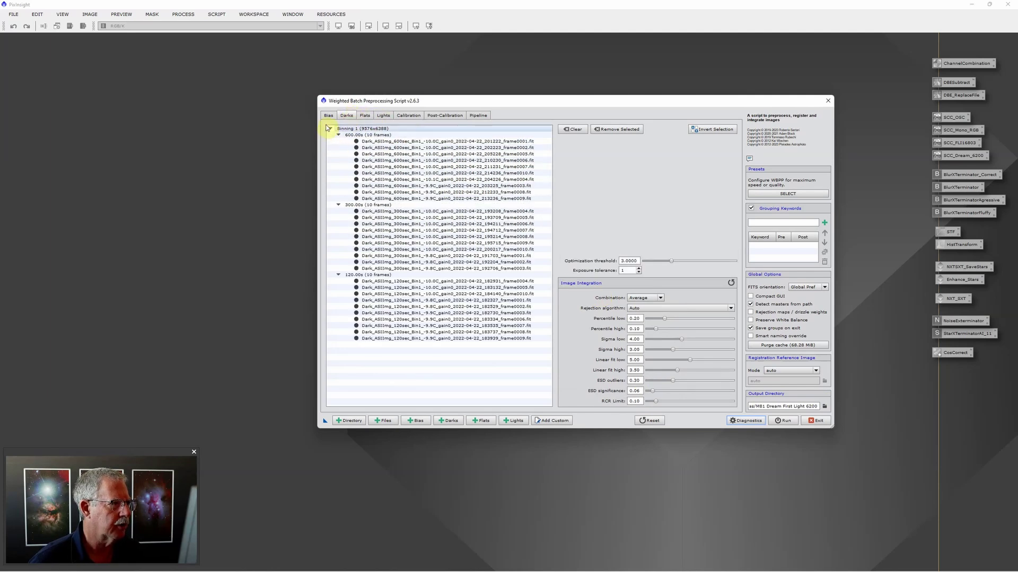
left_click(328, 116)
left_click(346, 116)
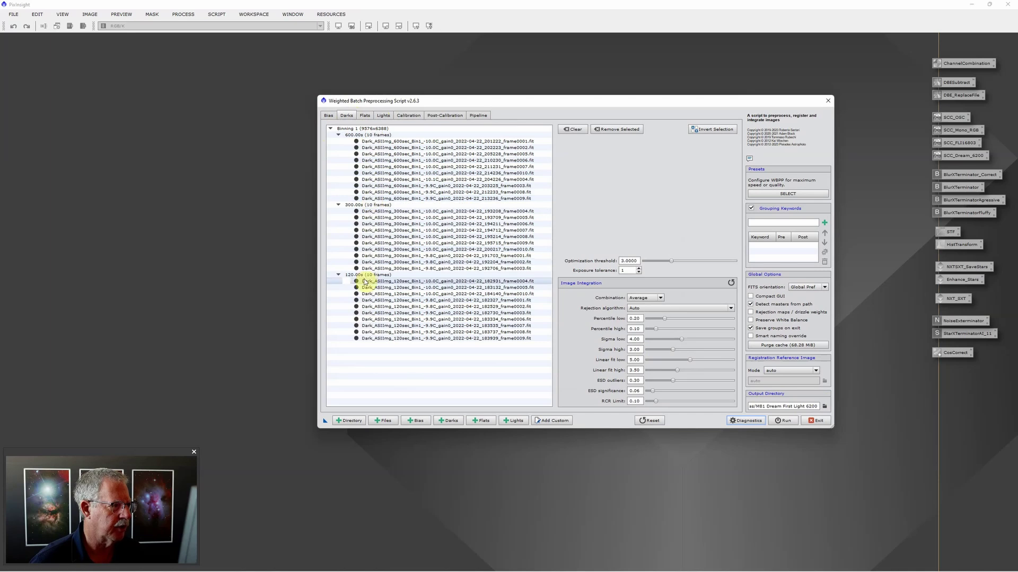
left_click(384, 116)
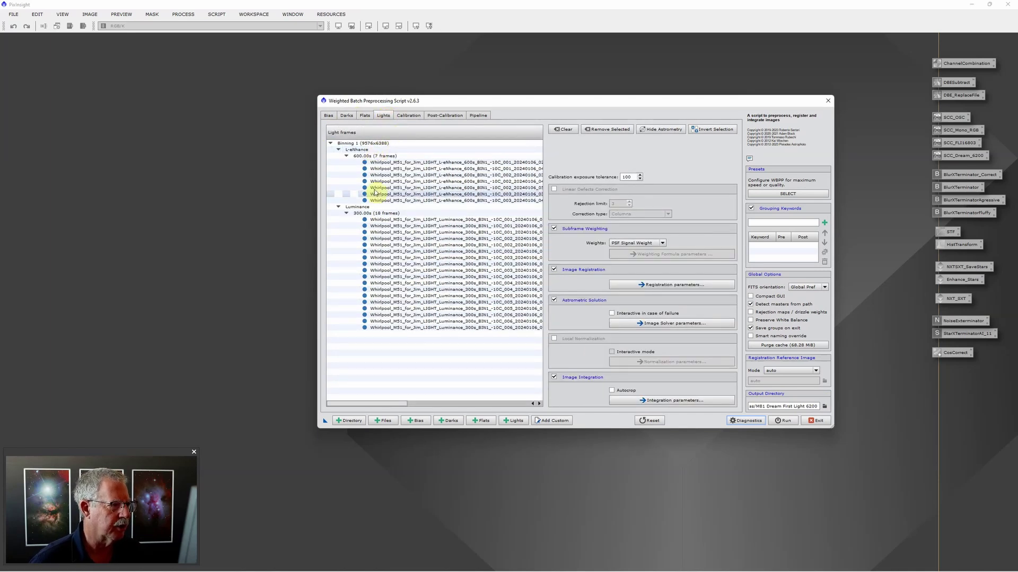
left_click(352, 116)
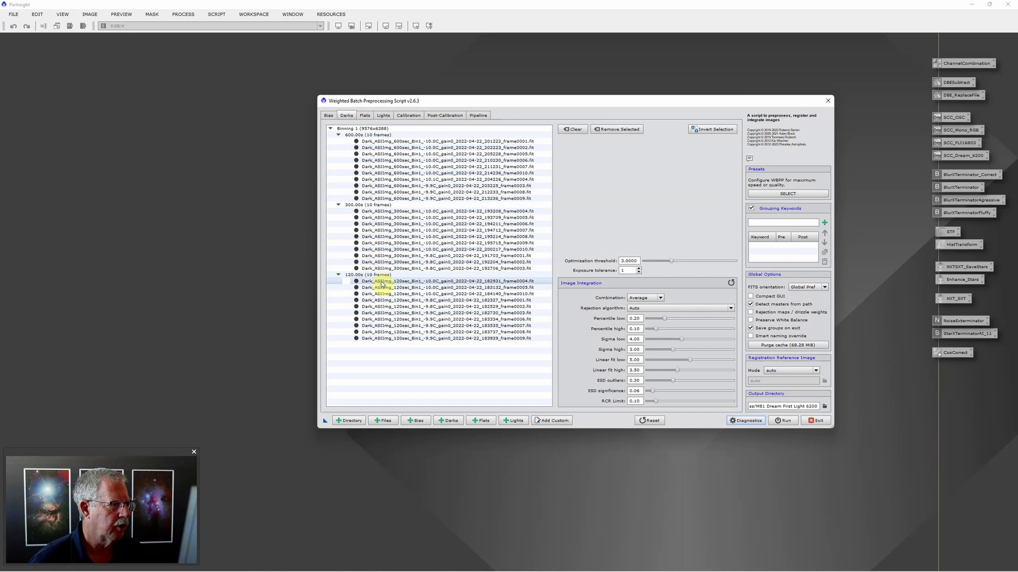
left_click(394, 276)
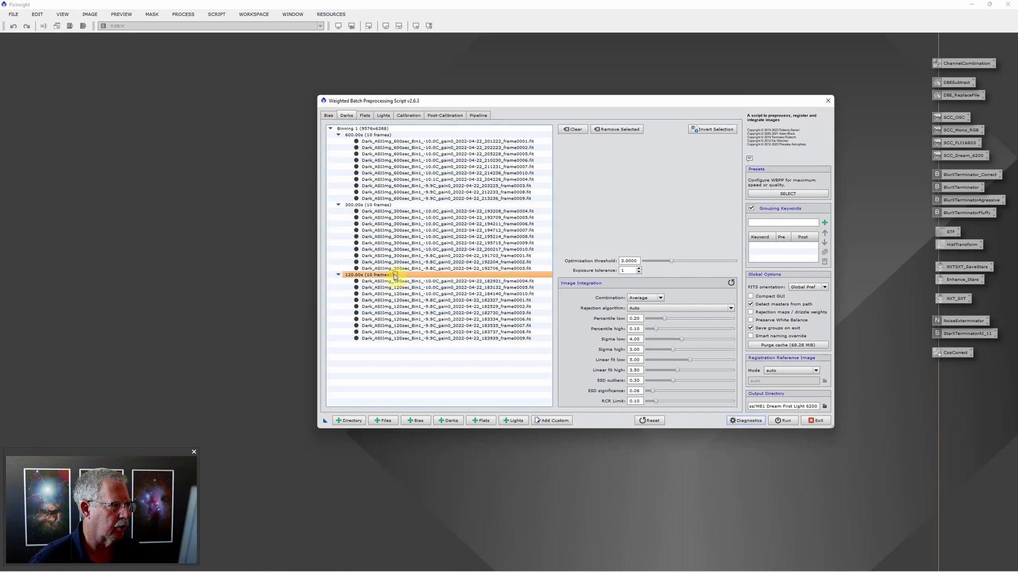
left_click(624, 132)
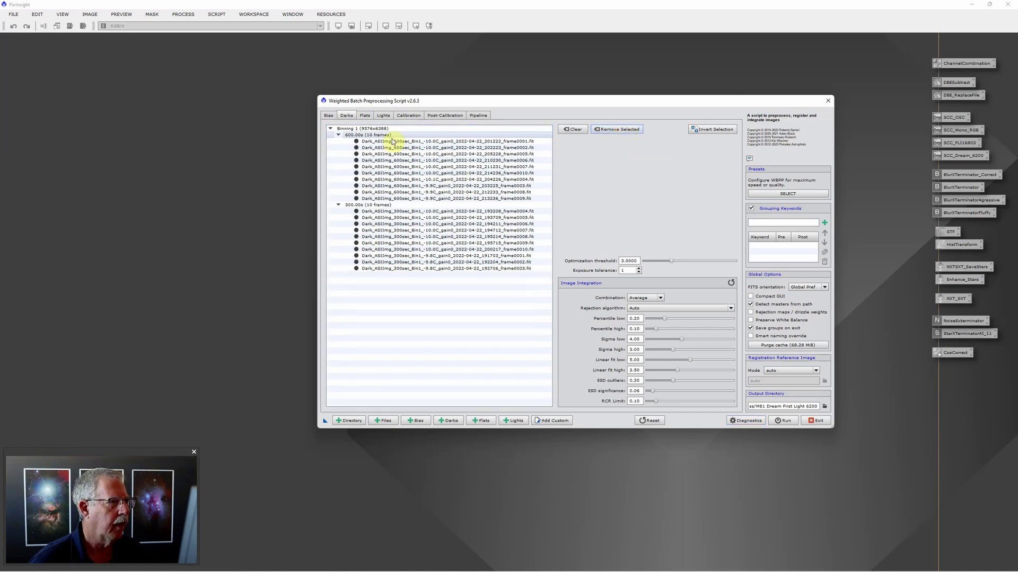
Step: Examine the image registration parameters for the light frames, including the pixel interpolation method
left_click(384, 116)
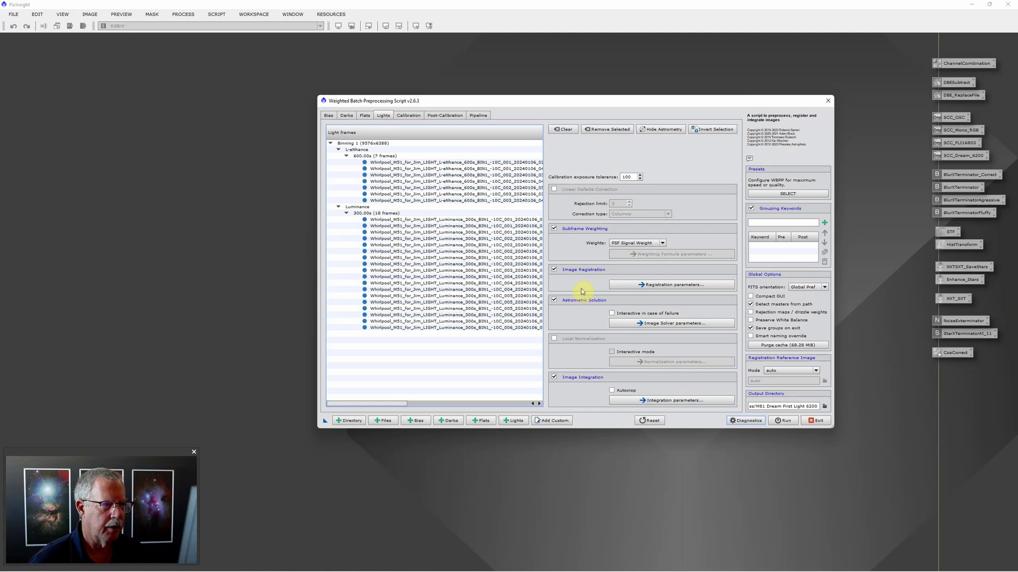
left_click(671, 287)
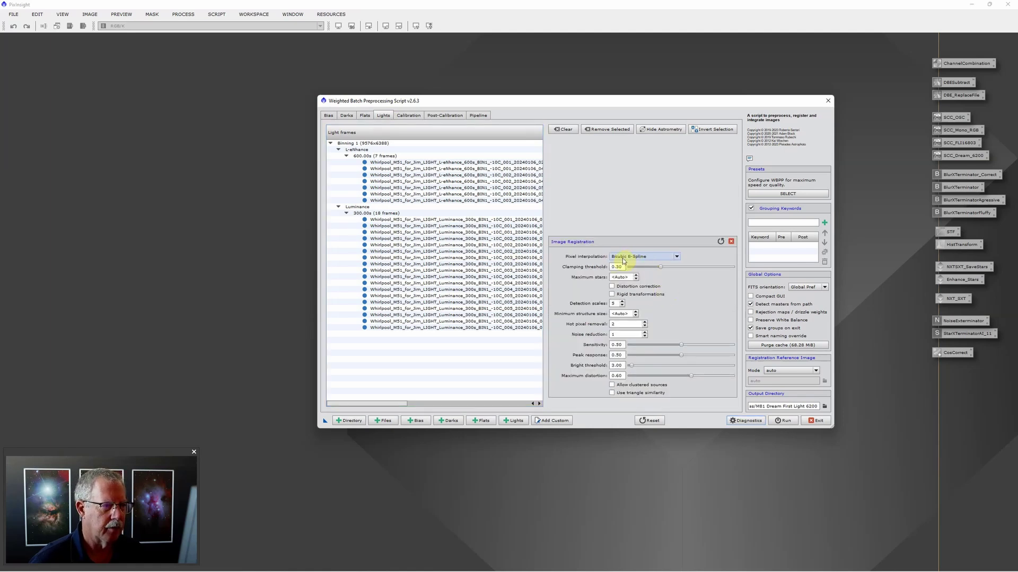
mouse_move(646, 260)
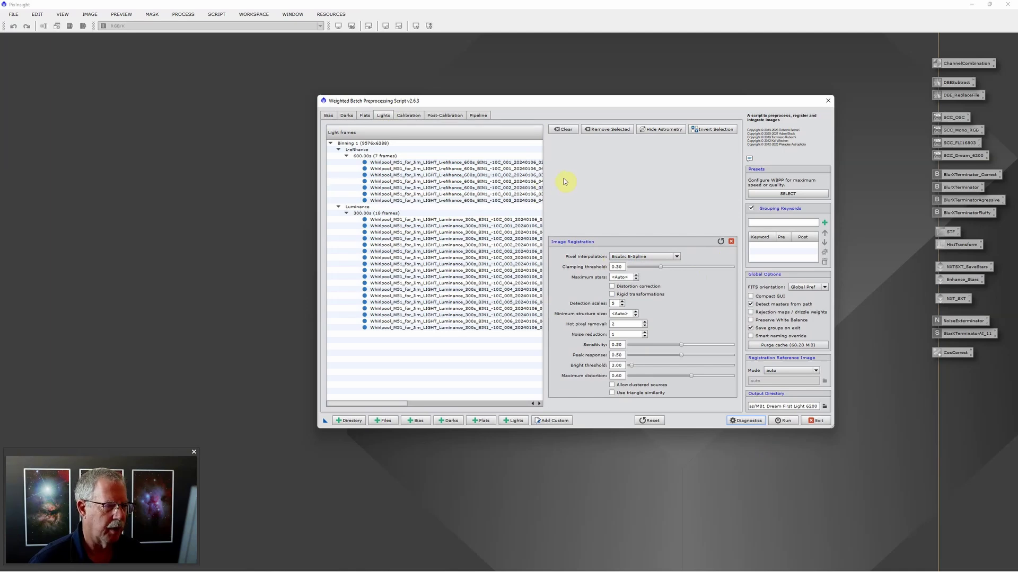
Step: Enable CFA images for the L-eNhance flat group in the calibration settings and apply the setting to all flat frames
left_click(413, 118)
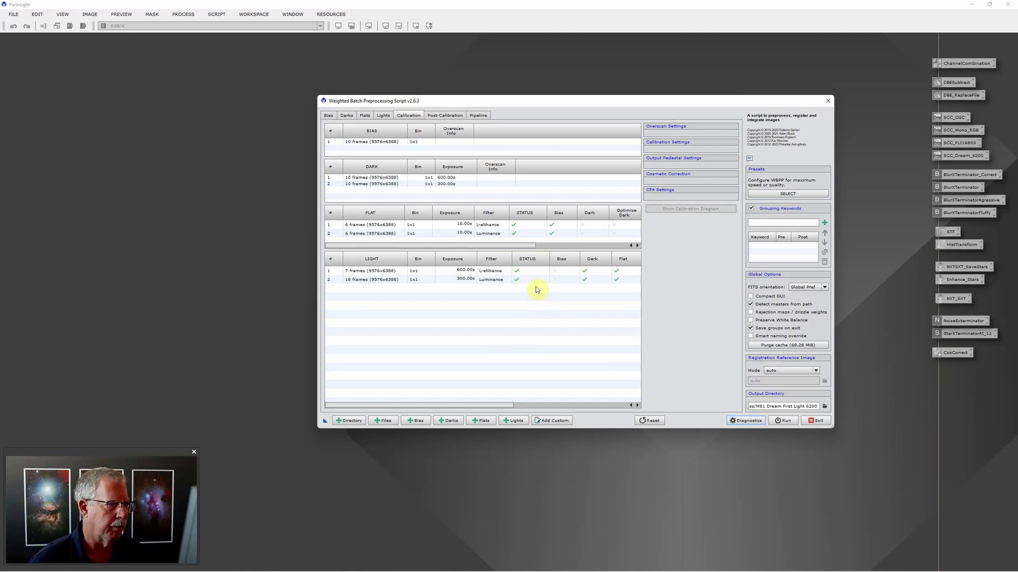
left_click(496, 229)
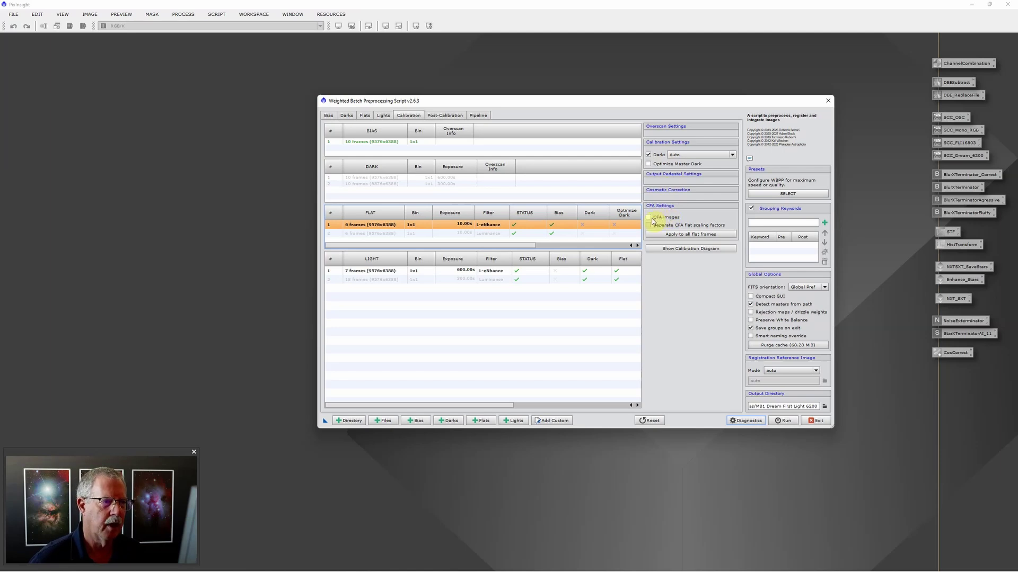
mouse_move(665, 225)
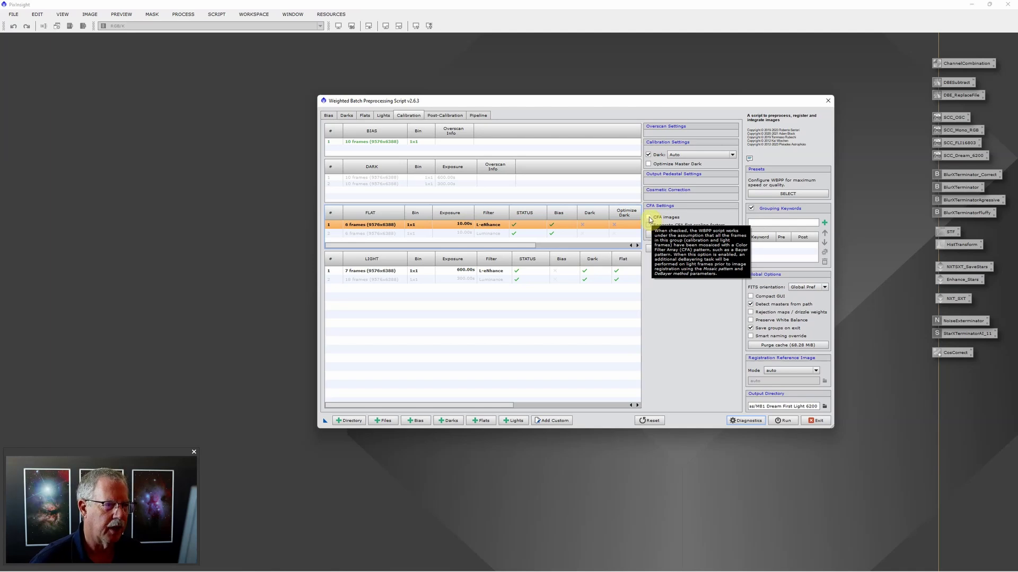
left_click(649, 218)
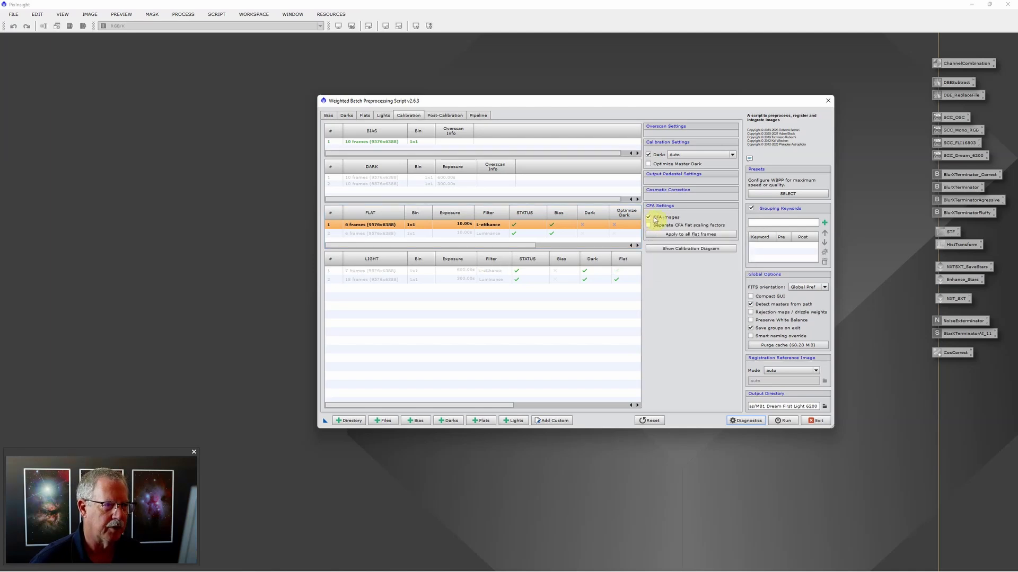
mouse_move(655, 219)
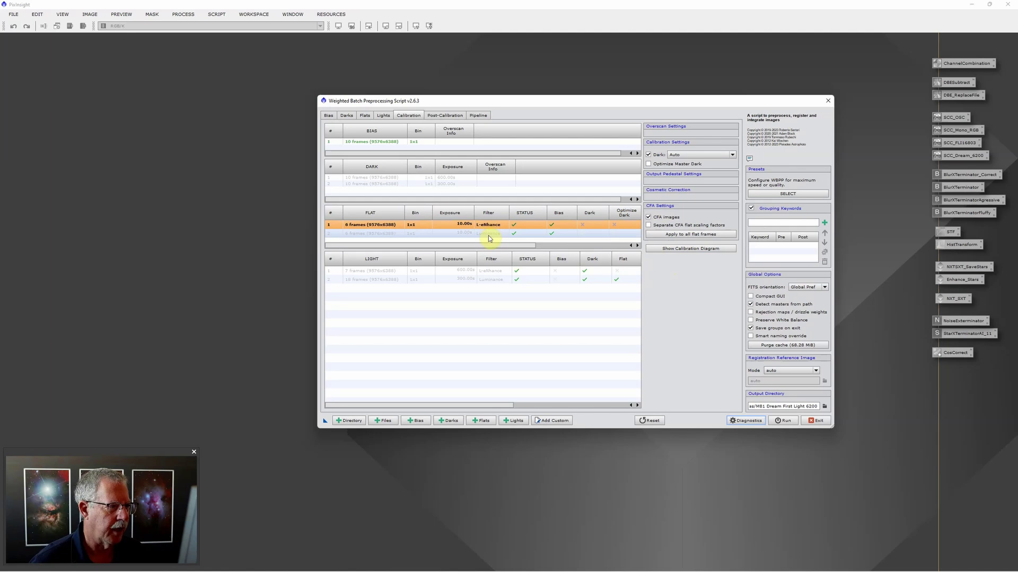
left_click(676, 234)
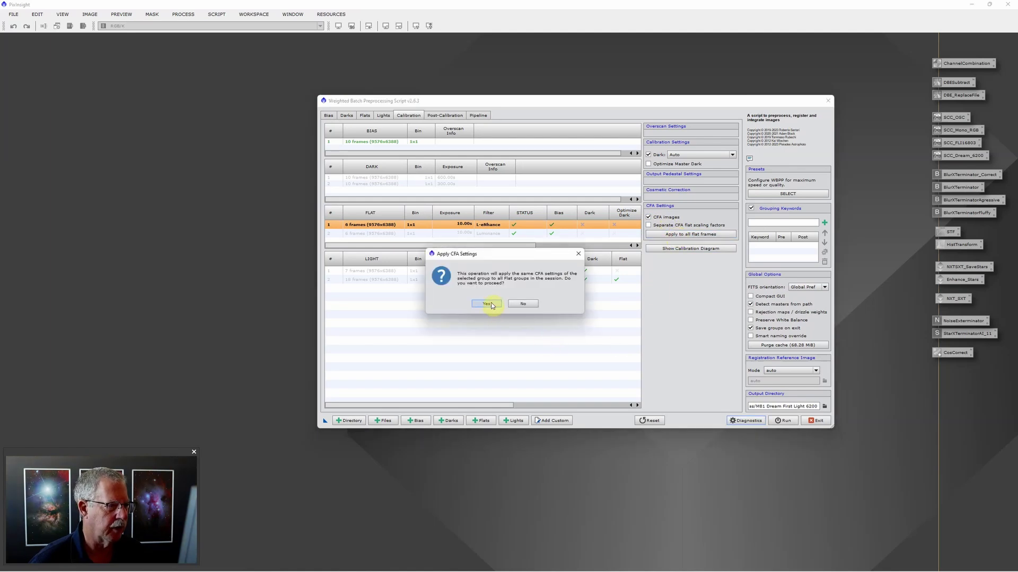
left_click(491, 307)
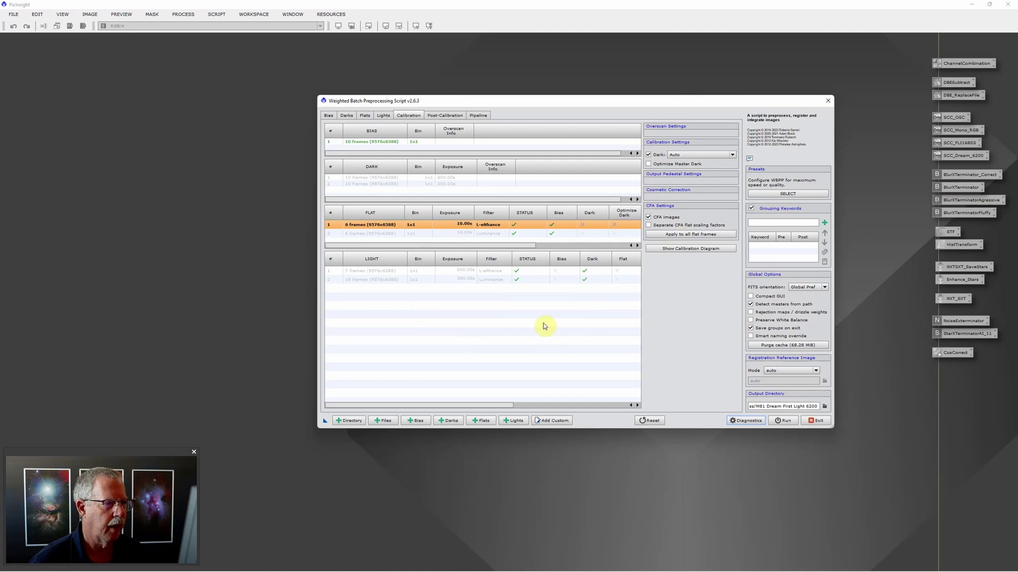
Step: Set the output pedestal of the L-eNhance light group to a literal value of 300 and apply it to all light frames
left_click(501, 274)
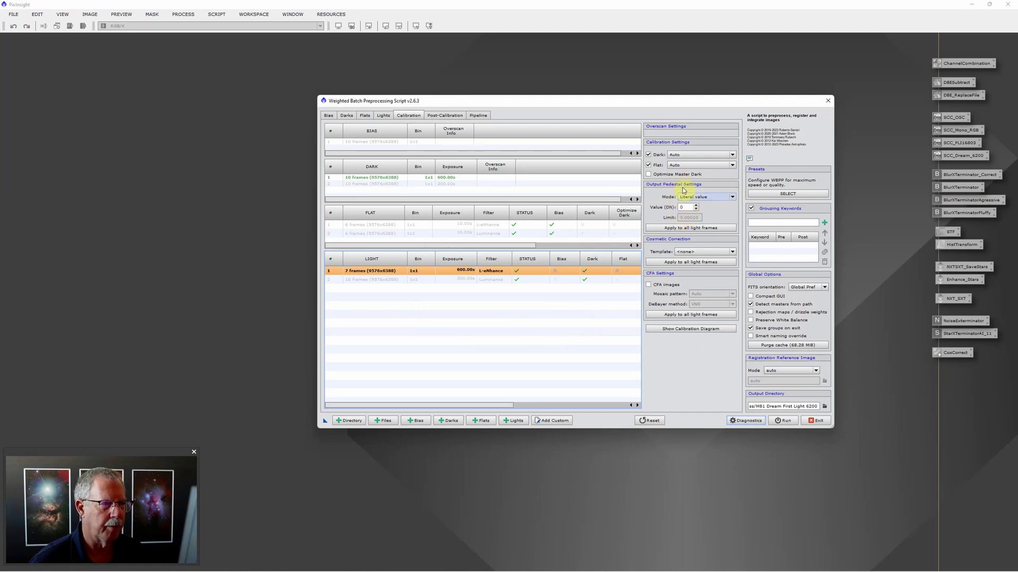
double_click(688, 207)
type("300")
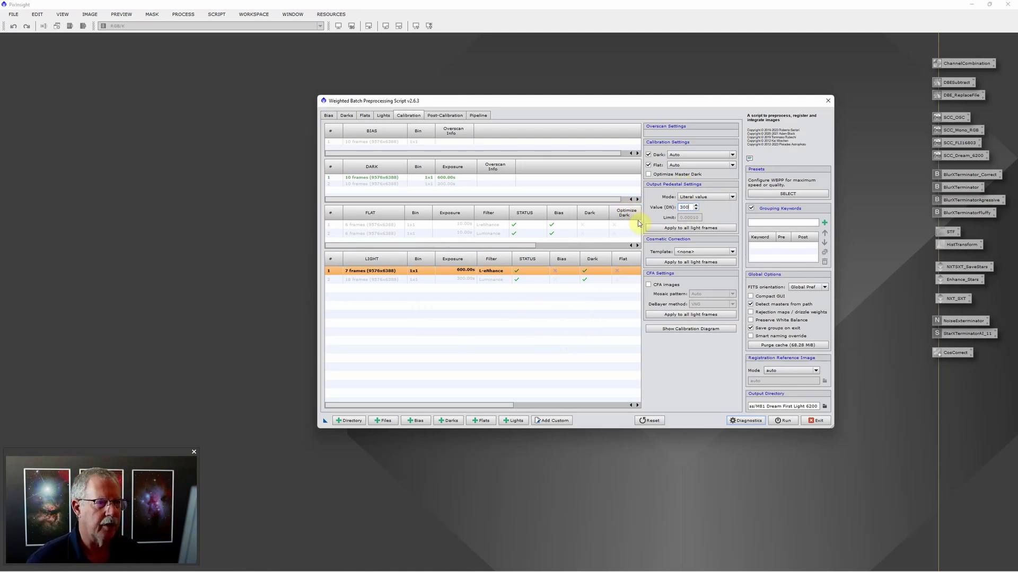
left_click(702, 229)
left_click(493, 271)
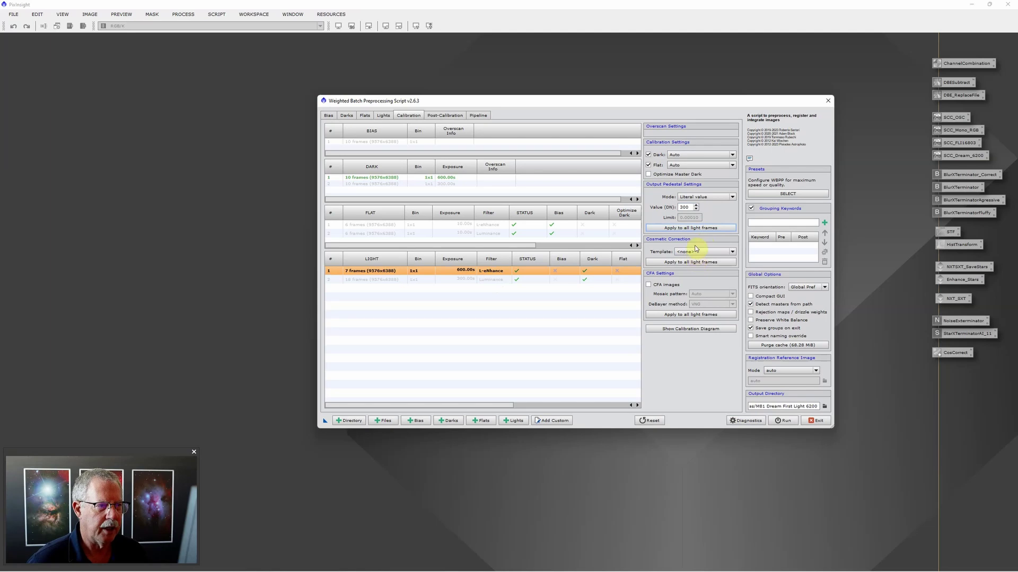
Step: Set the cosmetic correction template of the L-eNhance light group to CosCorrect and apply it to all light frames
left_click_drag(650, 103, 625, 98)
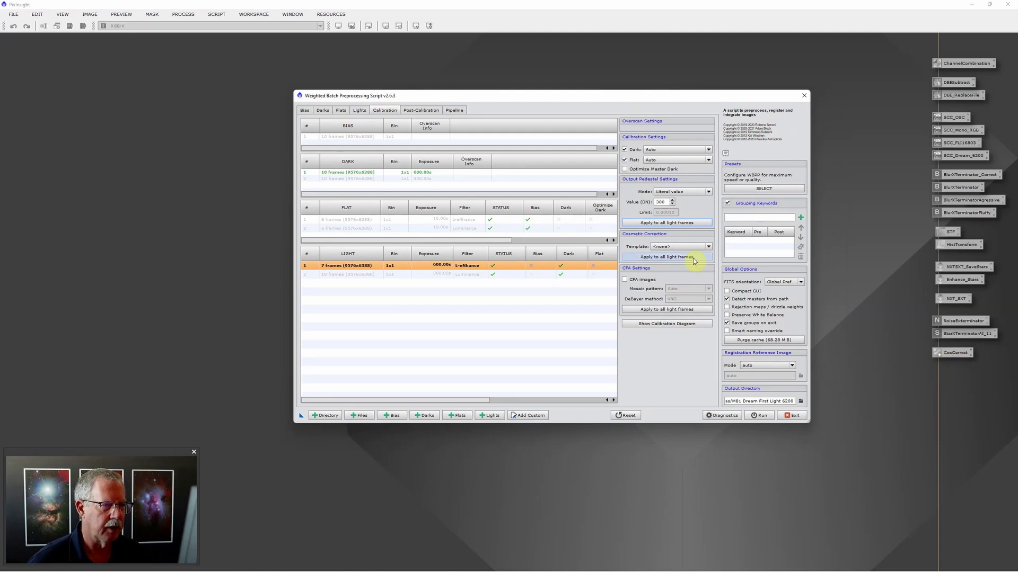
left_click(709, 248)
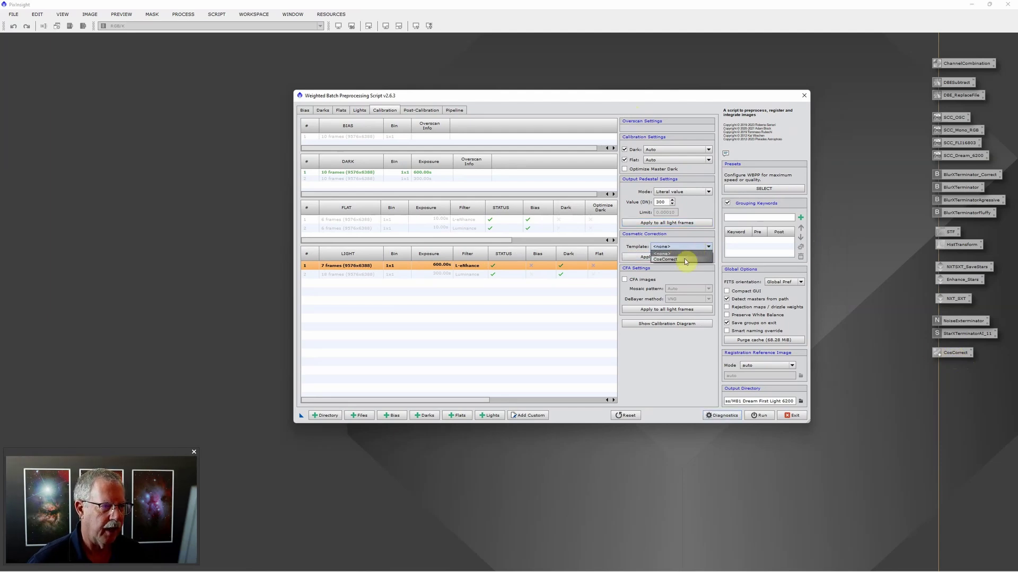
left_click(685, 258)
left_click(670, 259)
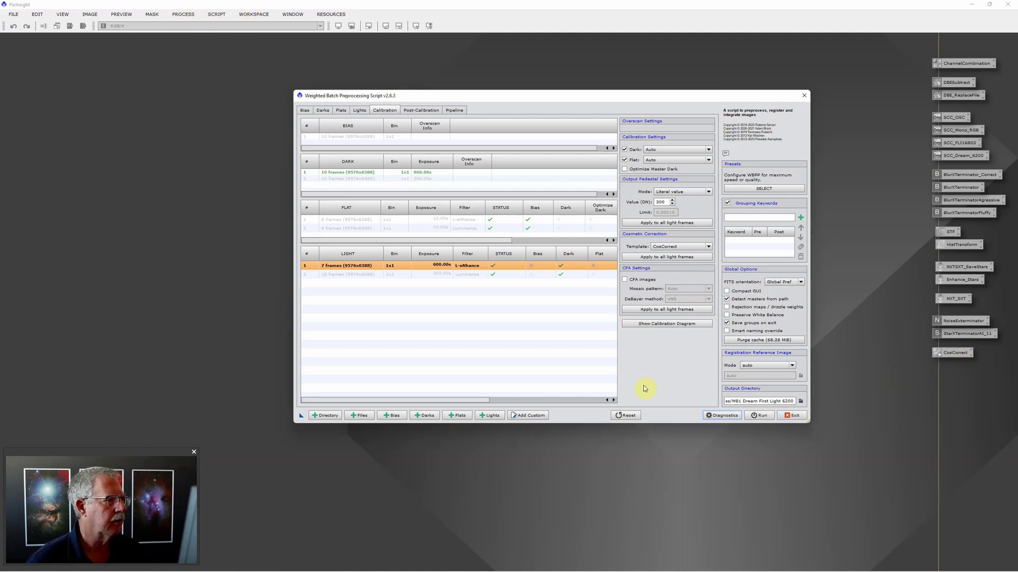
Step: Exit the preprocessing script and open the CosmeticCorrection process on the workspace
left_click(793, 417)
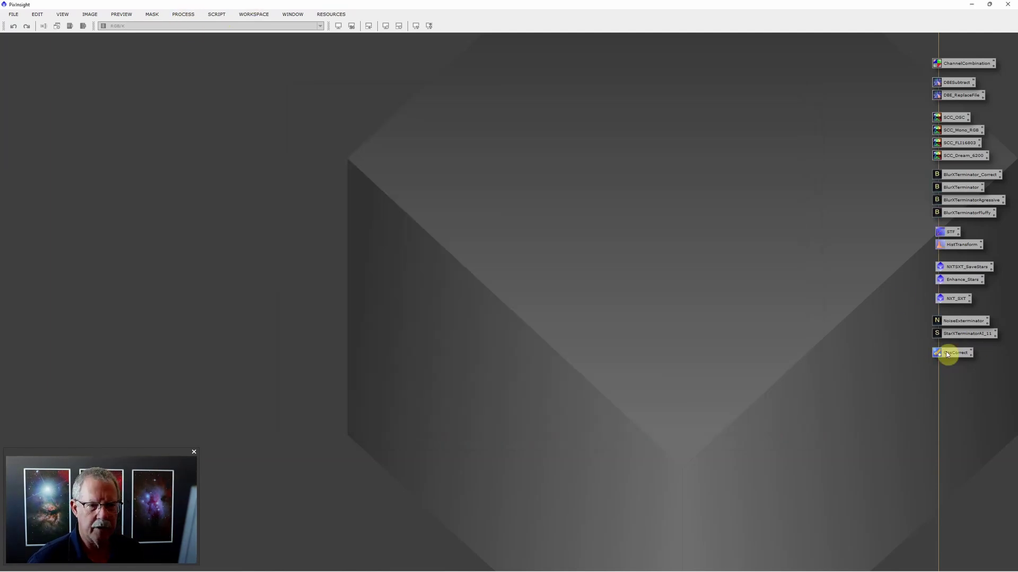
left_click(184, 16)
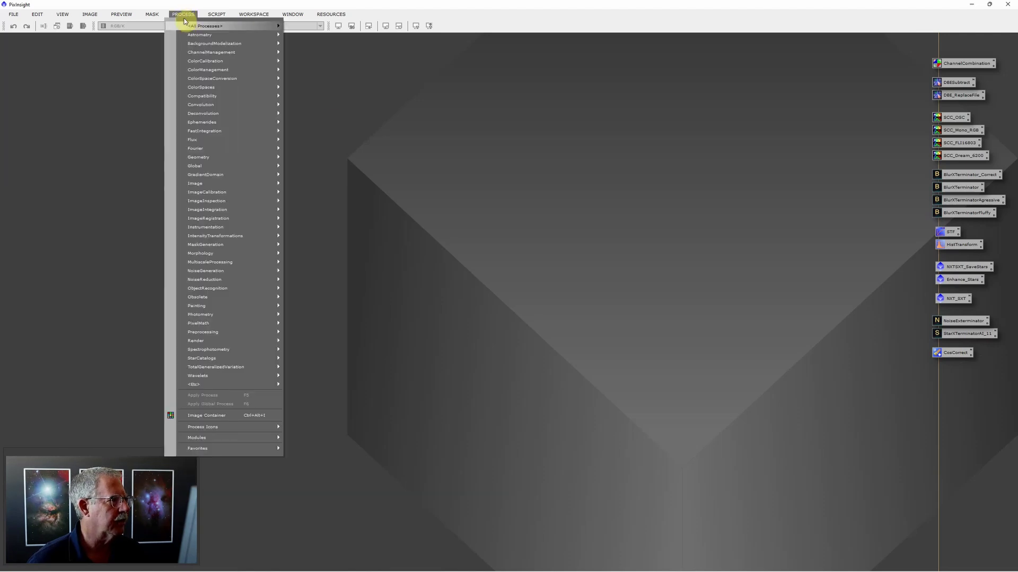
mouse_move(190, 28)
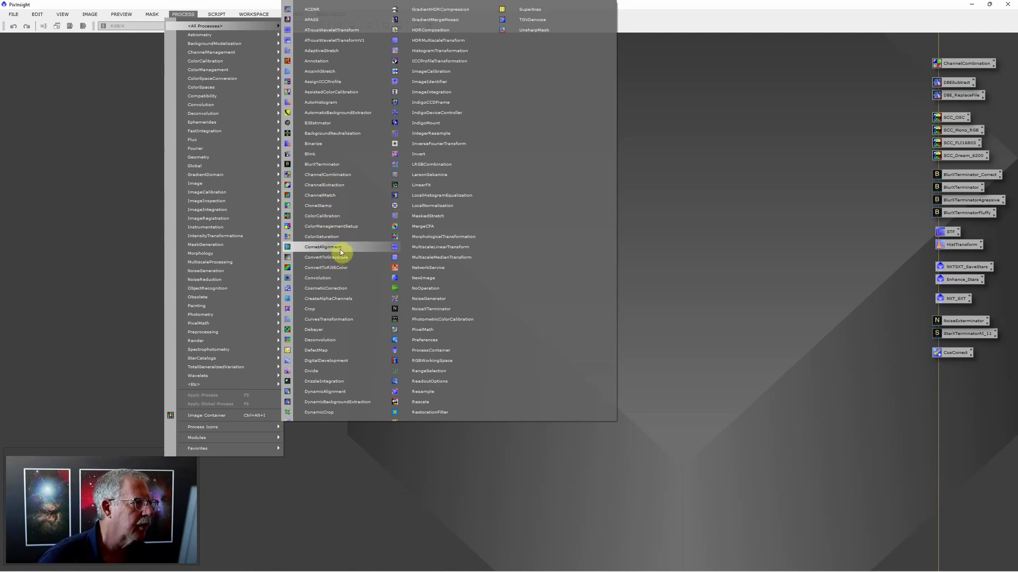
left_click(339, 288)
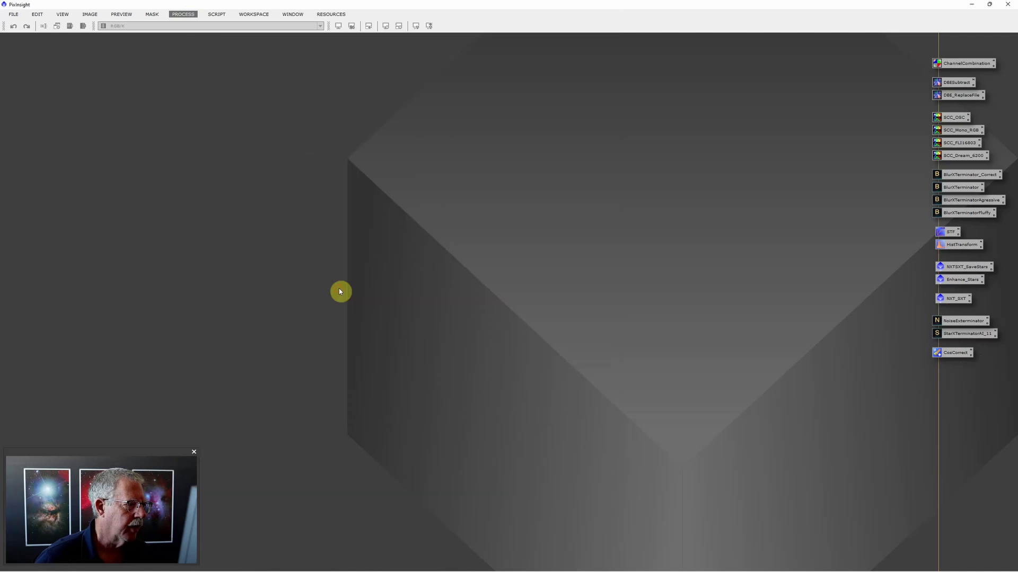
left_click_drag(745, 201, 693, 180)
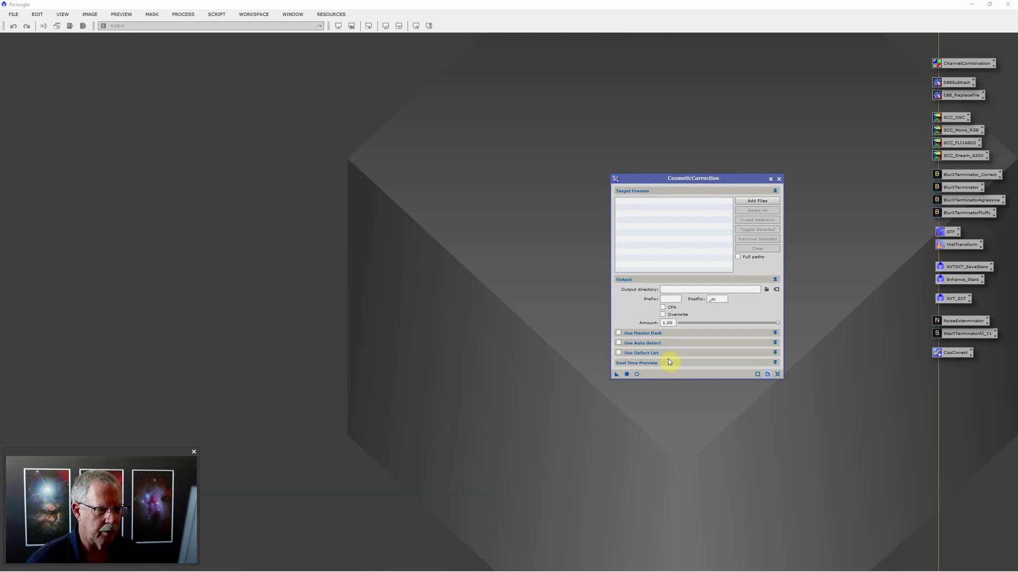
Step: Enable auto detection in CosmeticCorrection with both hot sigma and cold sigma active and set to 2.2
left_click(618, 343)
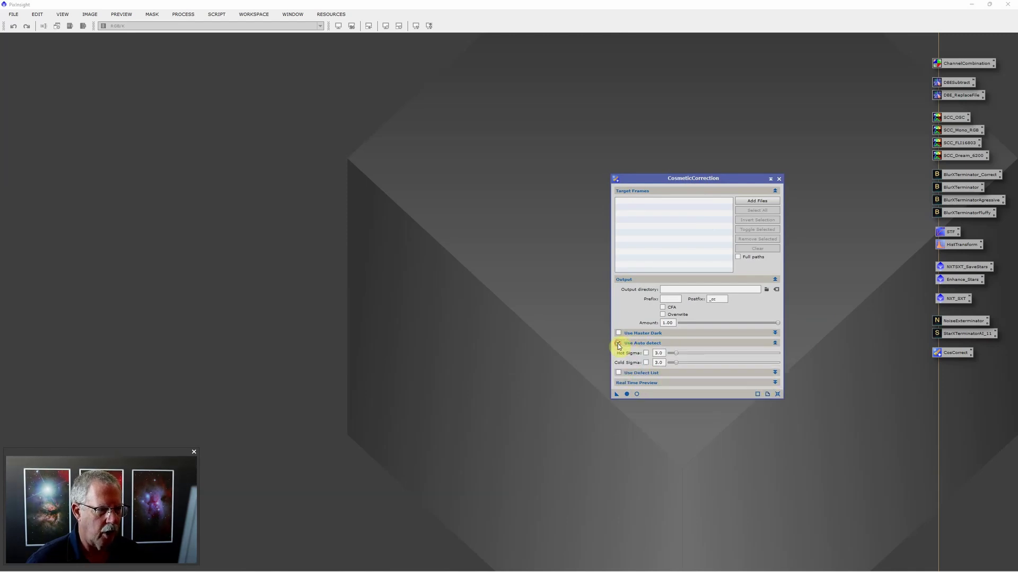
left_click(645, 354)
left_click(646, 363)
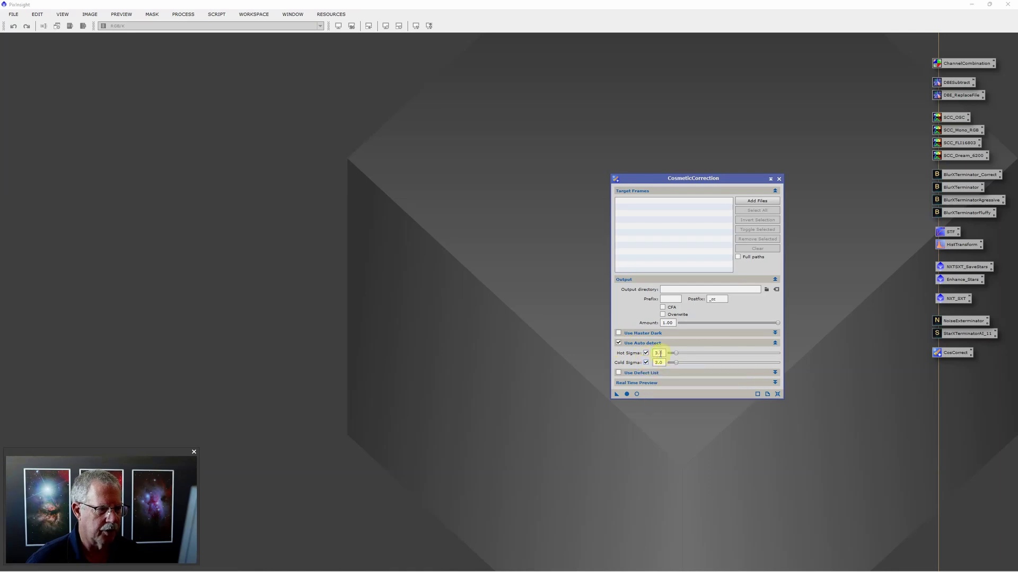
left_click_drag(675, 355, 673, 365)
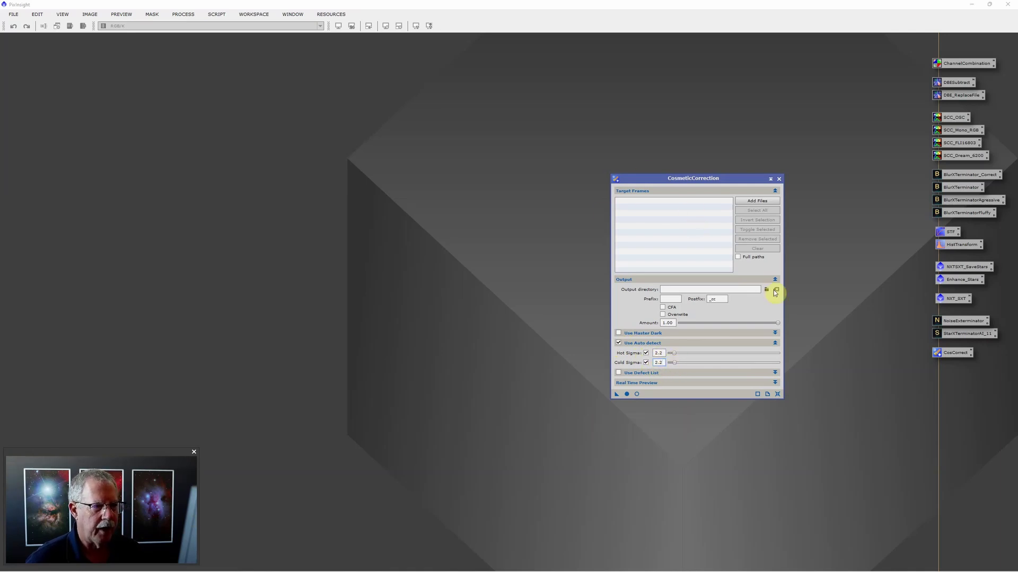
Step: Create a process icon from the CosmeticCorrection settings on the workspace and close the process window
mouse_move(625, 294)
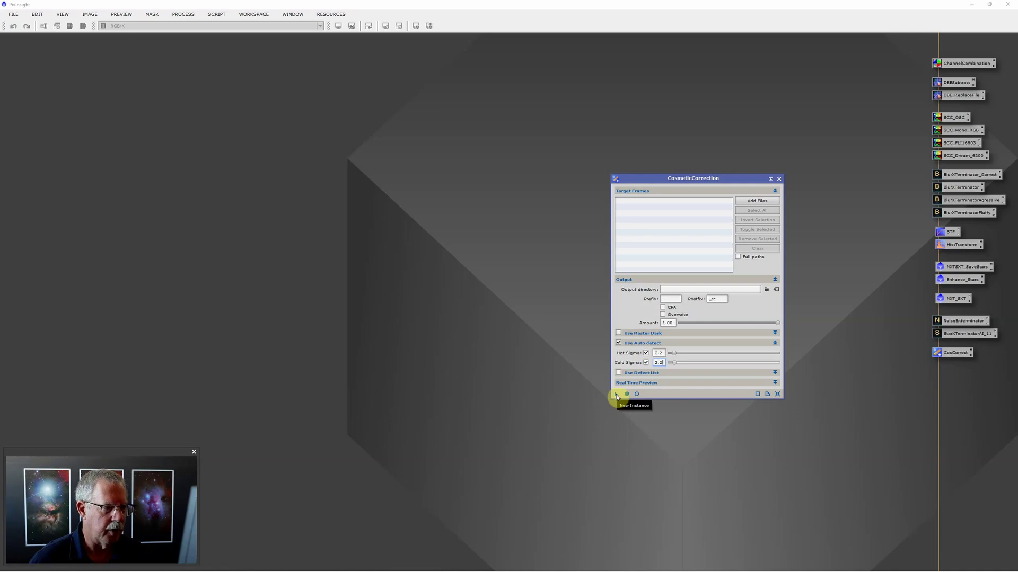
left_click_drag(617, 396, 822, 429)
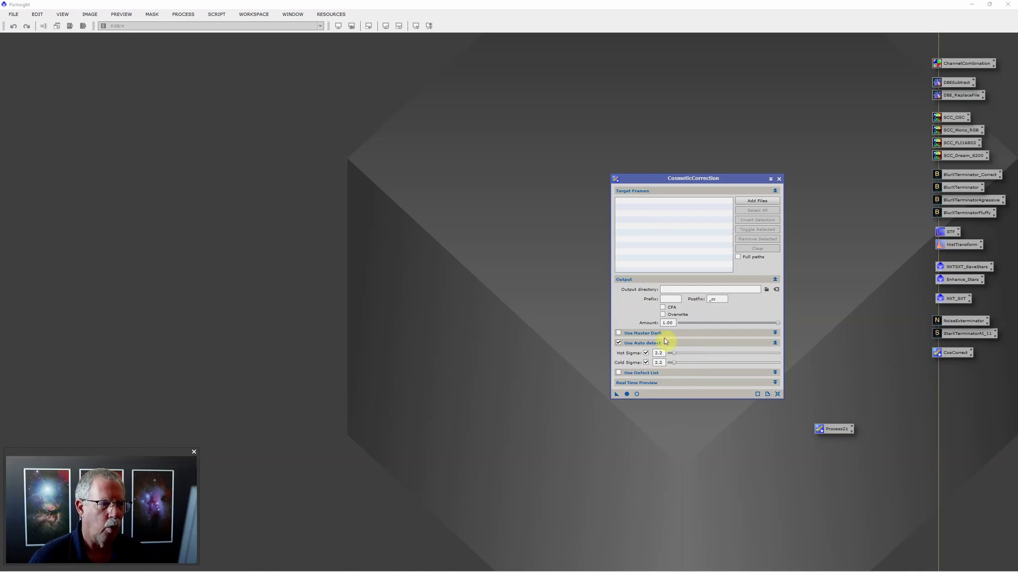
left_click(777, 179)
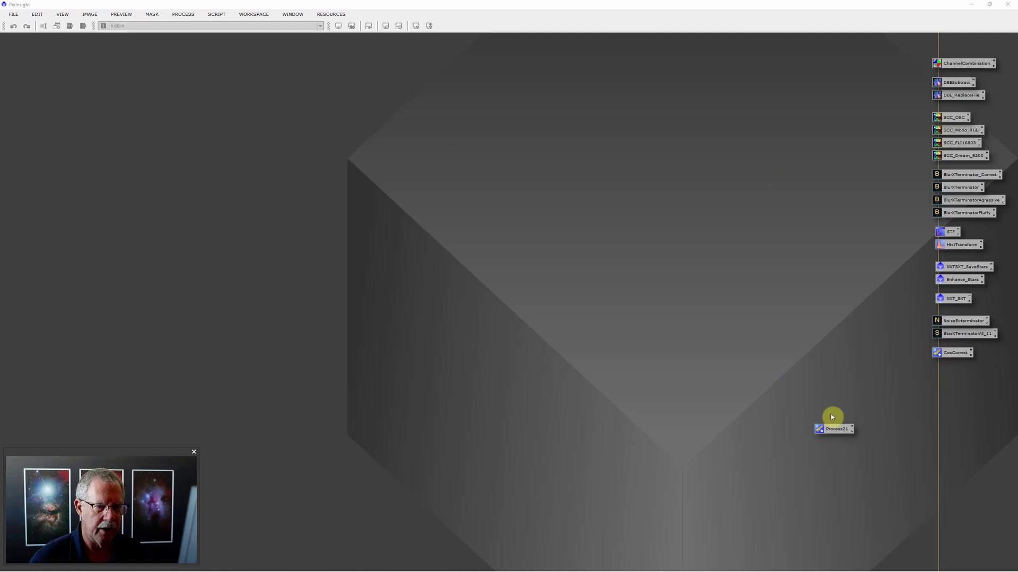
Step: Rename the new CosmeticCorrection process icon as CosCorrect2 and place it directly below the CosCorrect icon
right_click(835, 432)
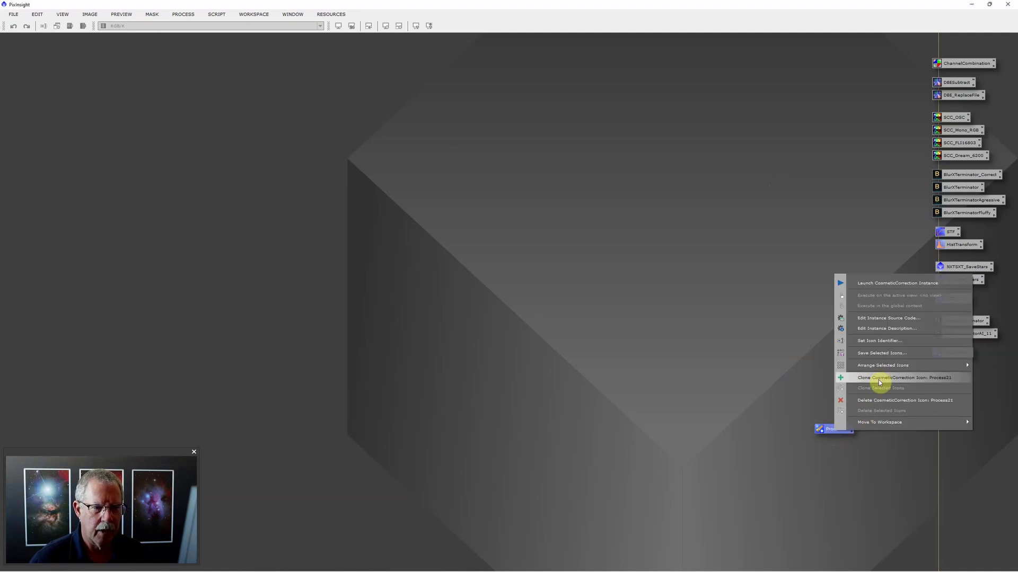
left_click(875, 341)
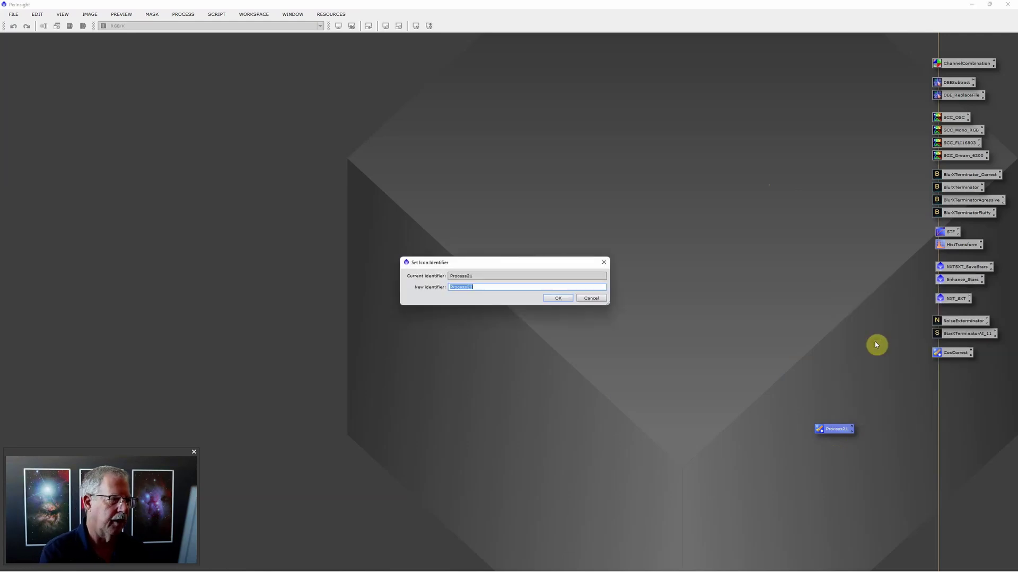
type("CosCor")
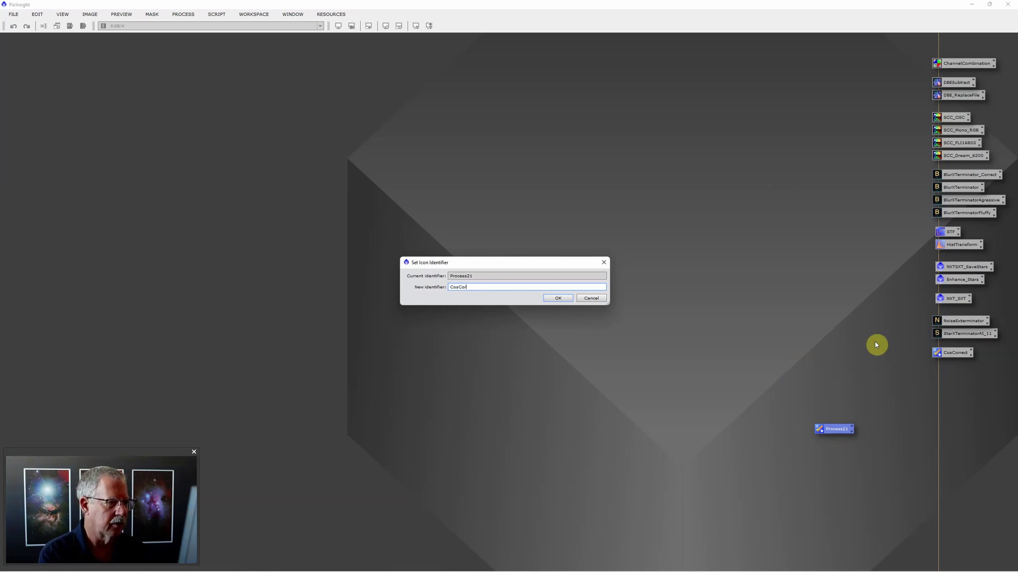
type("2")
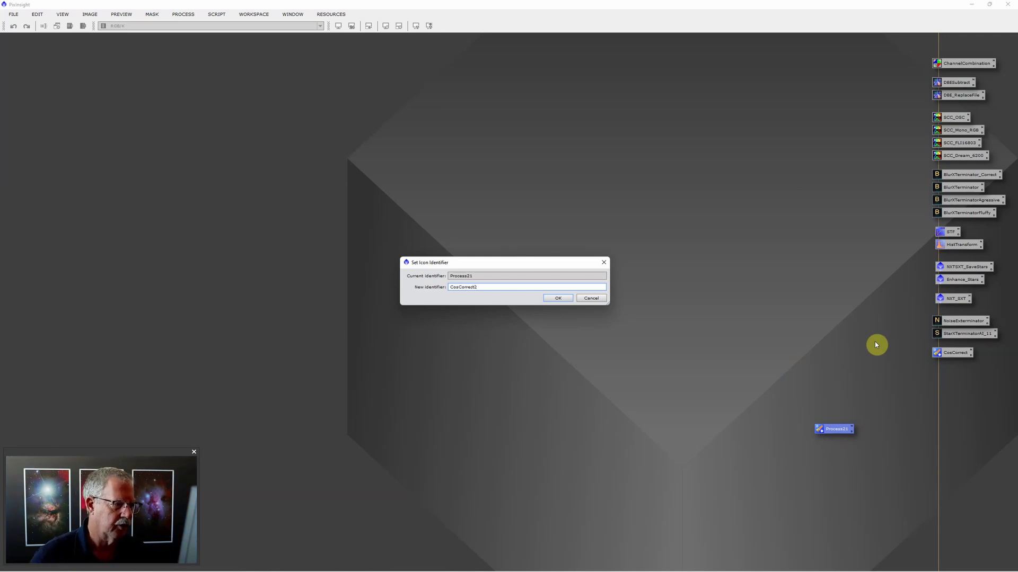
left_click(559, 298)
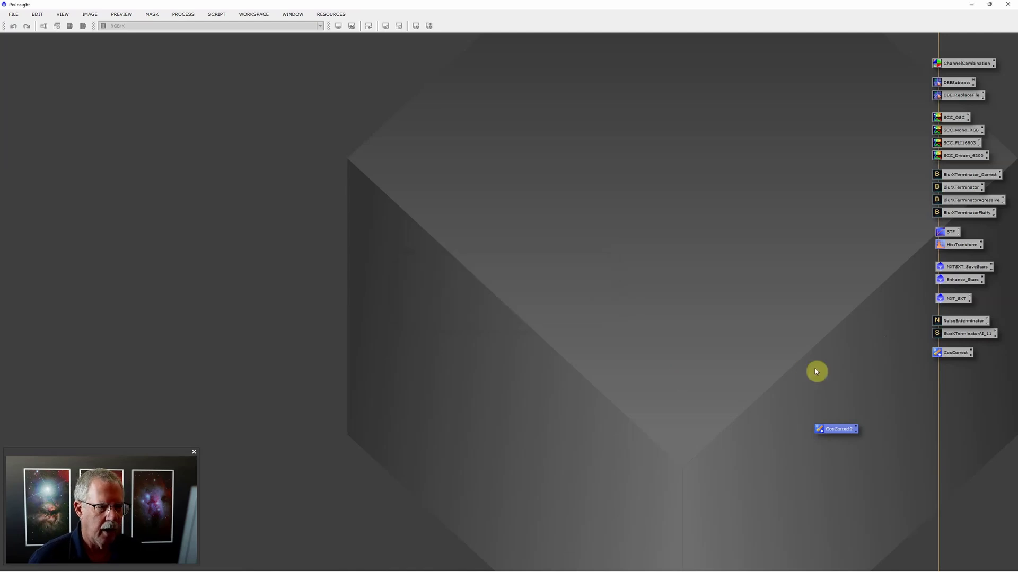
left_click_drag(838, 430, 959, 381)
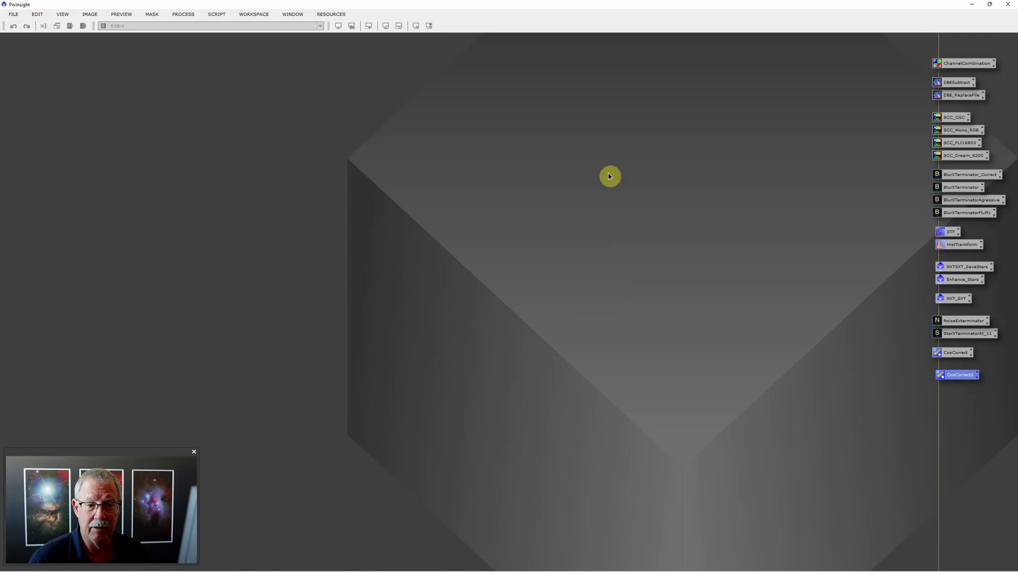
left_click(14, 15)
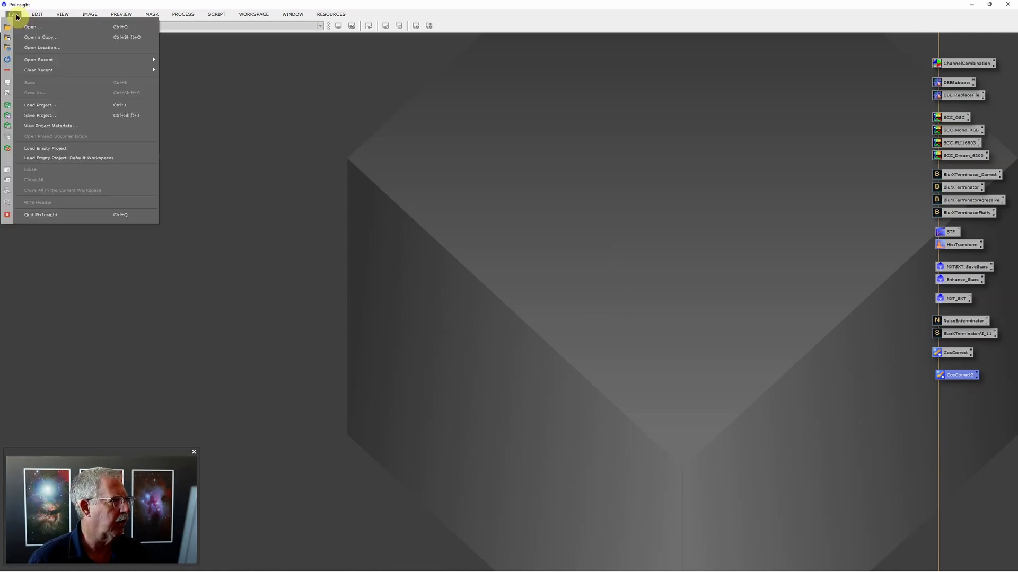
left_click(45, 115)
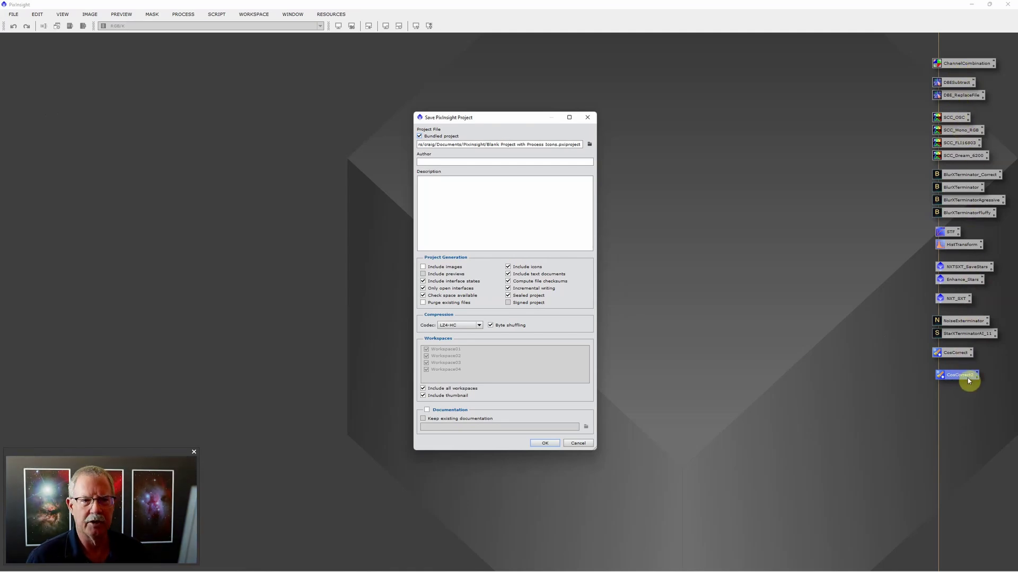
left_click(587, 117)
Step: Reopen the WeightedBatchPreprocessing script and move its window clear of the process icons
left_click(217, 15)
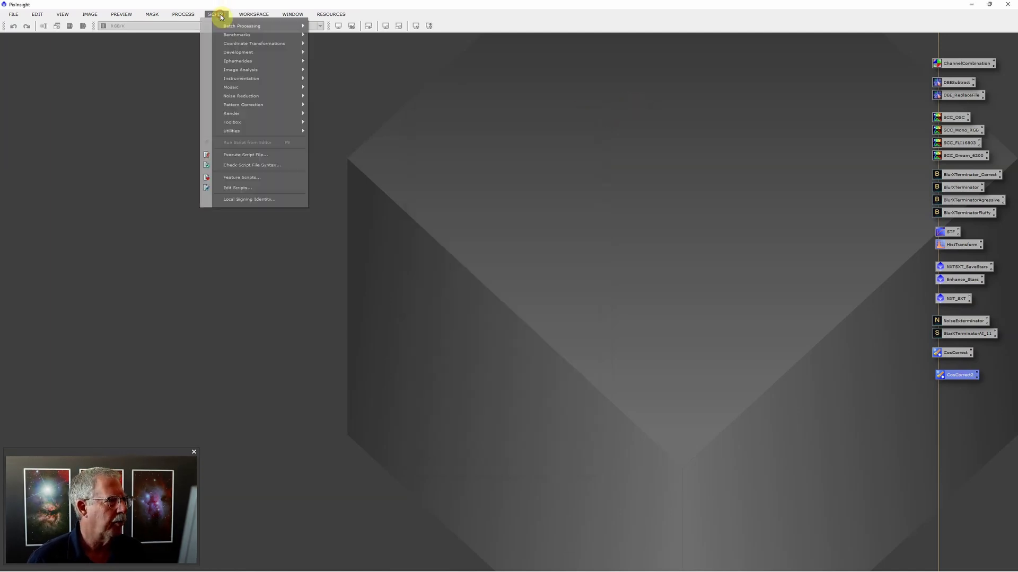
mouse_move(231, 28)
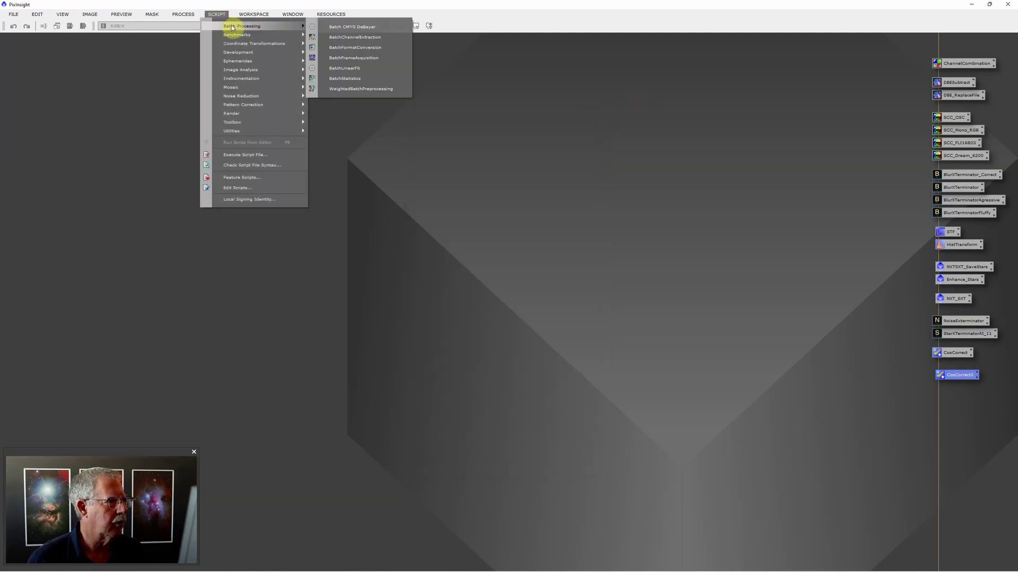
left_click(359, 93)
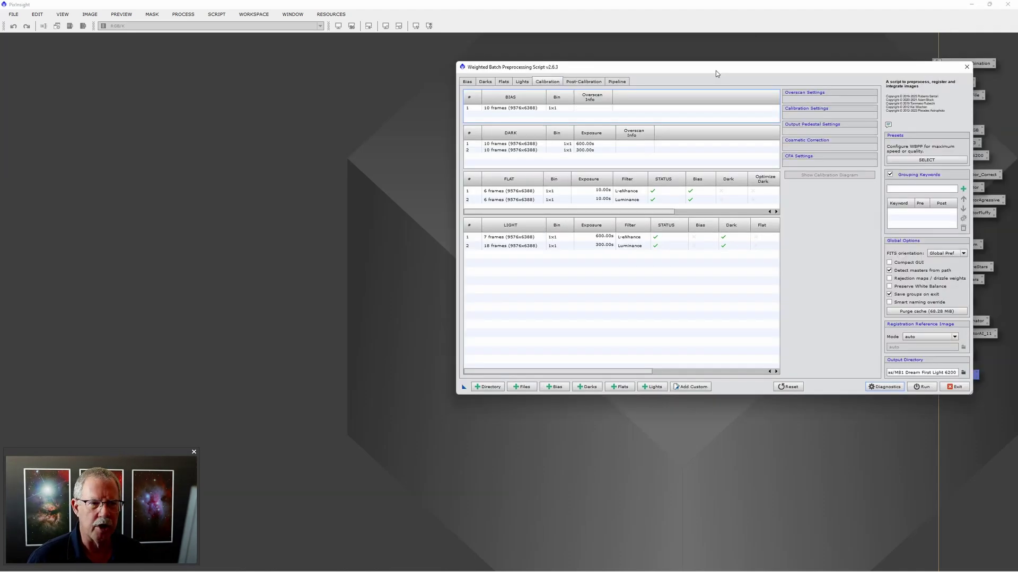
left_click_drag(716, 71, 558, 91)
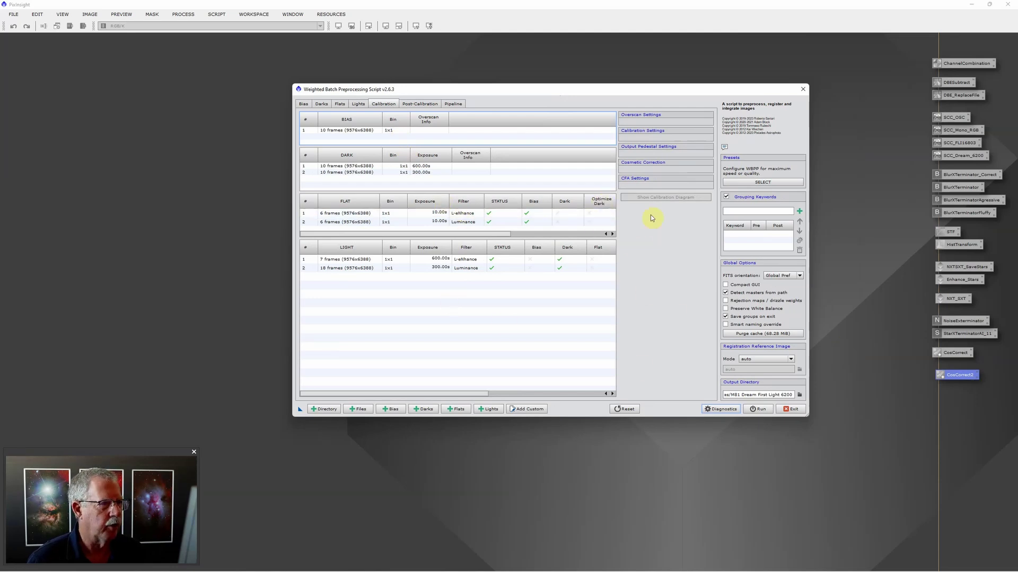
Step: Set the L-eNhance light group's cosmetic correction template to CosCorrect2 and apply it to all light frames
left_click(527, 260)
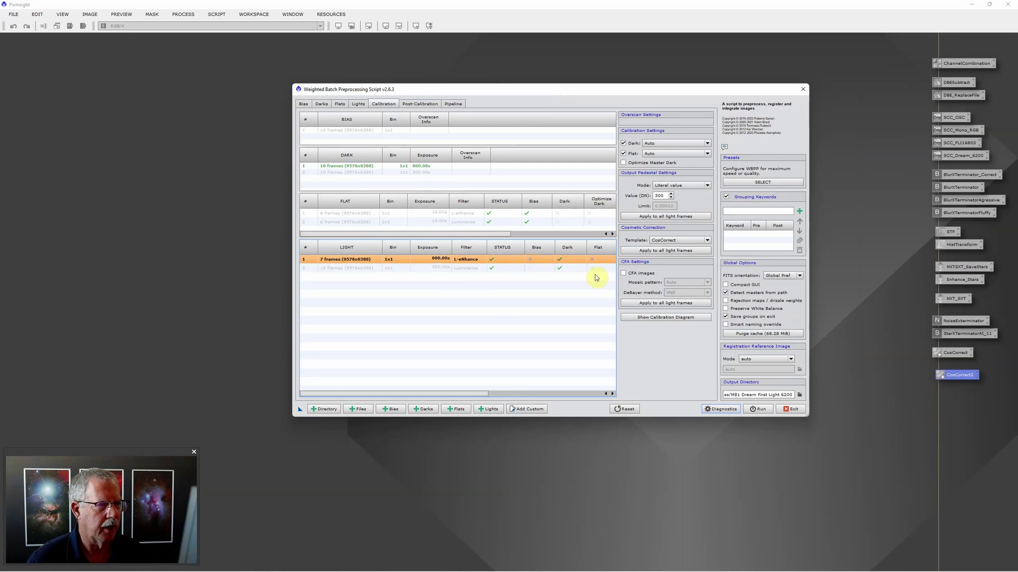
left_click(707, 241)
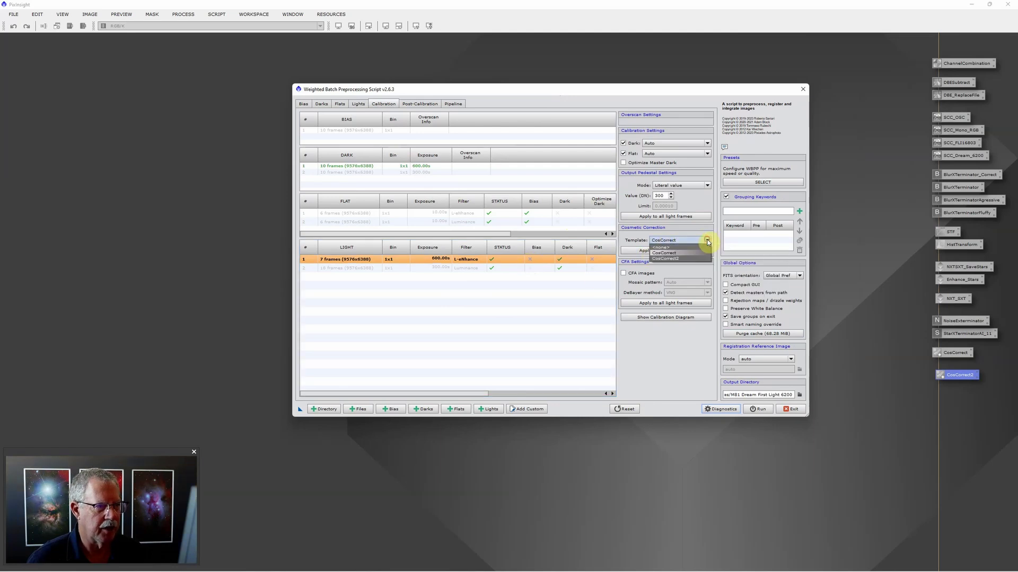
left_click(683, 259)
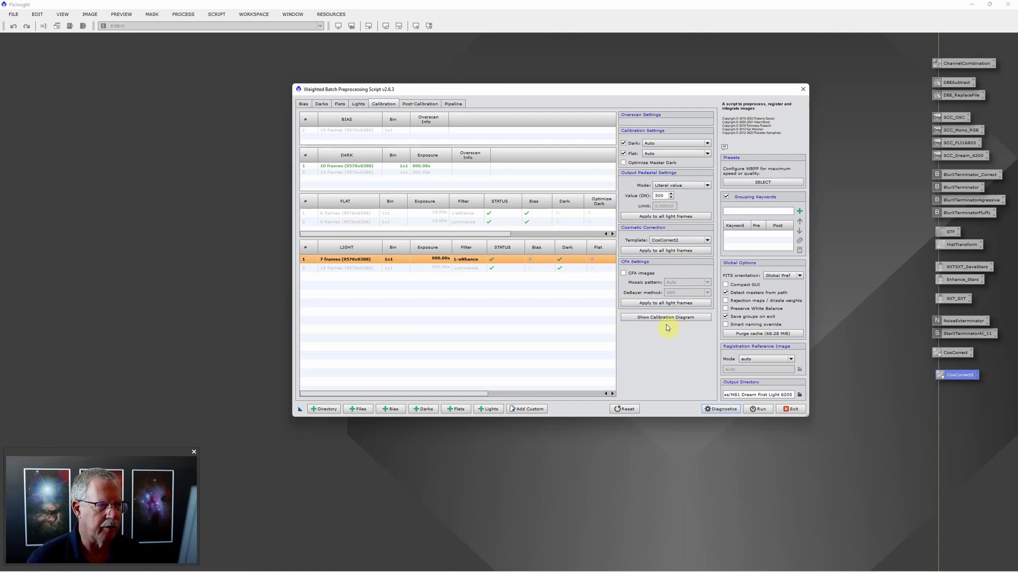
left_click(649, 253)
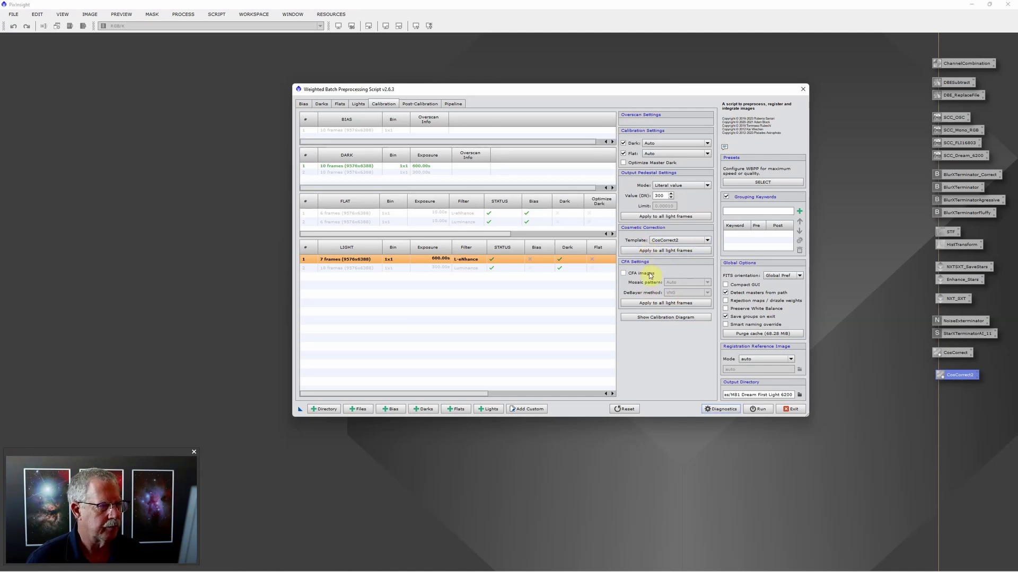
Step: Enable CFA images with the RGGB mosaic pattern for the L-eNhance light group and apply the CFA settings to all light frames
mouse_move(624, 274)
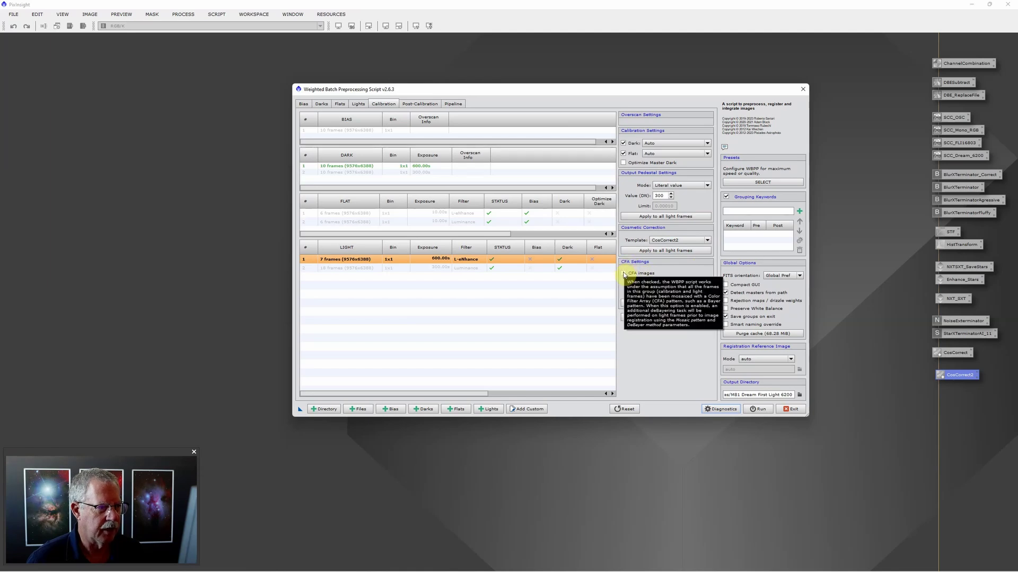
left_click(625, 273)
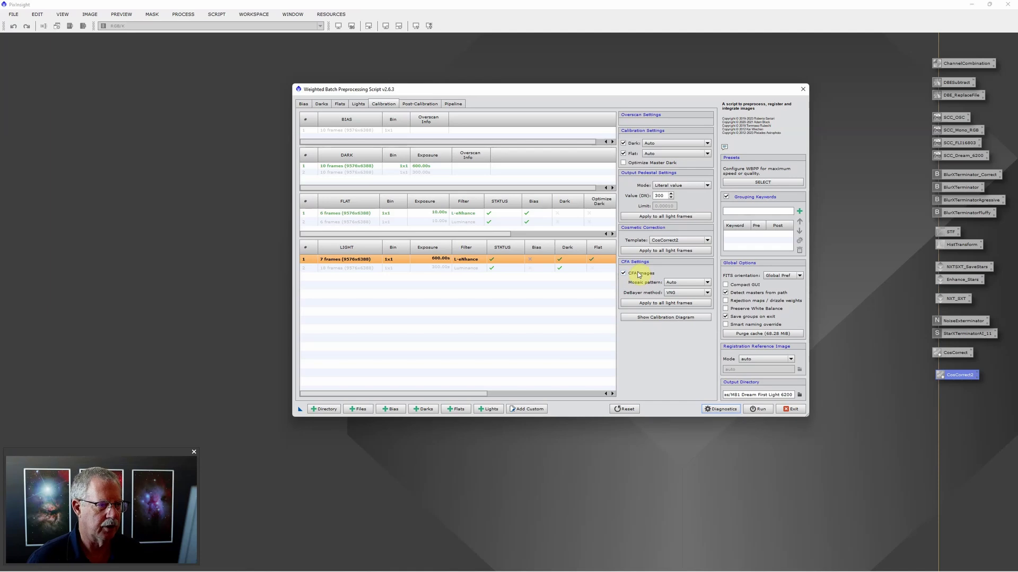
left_click(708, 283)
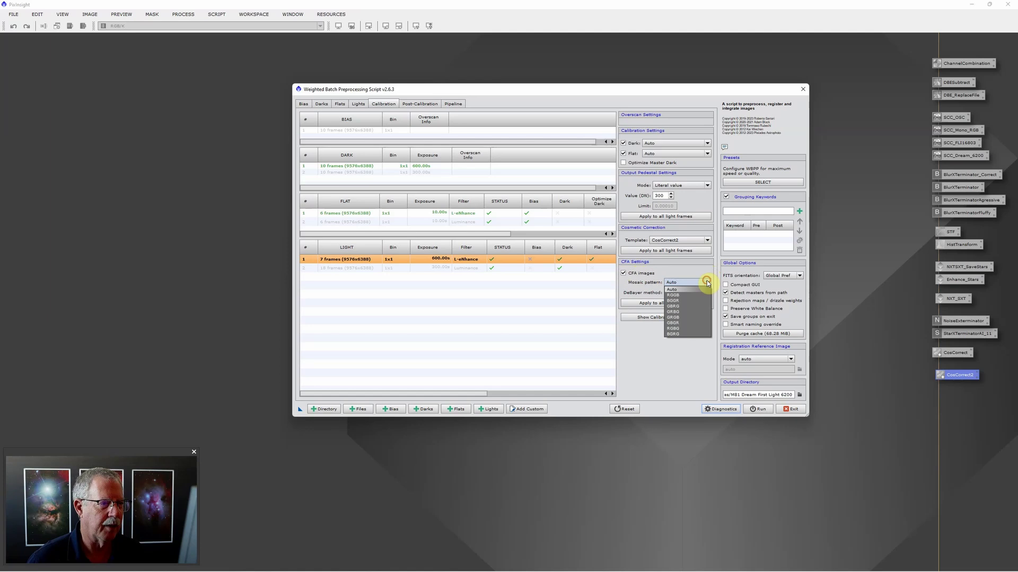
left_click(680, 296)
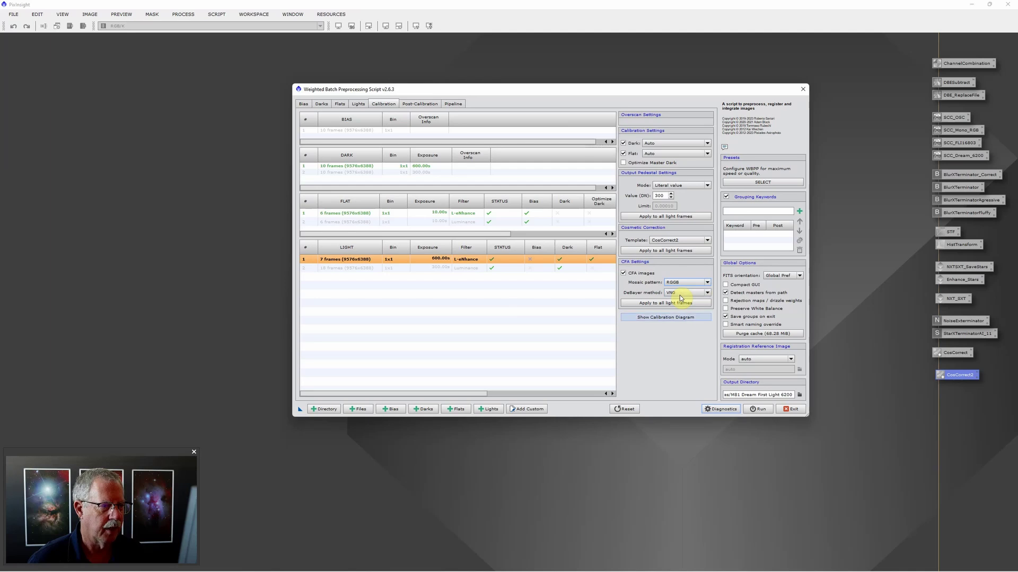
left_click(671, 303)
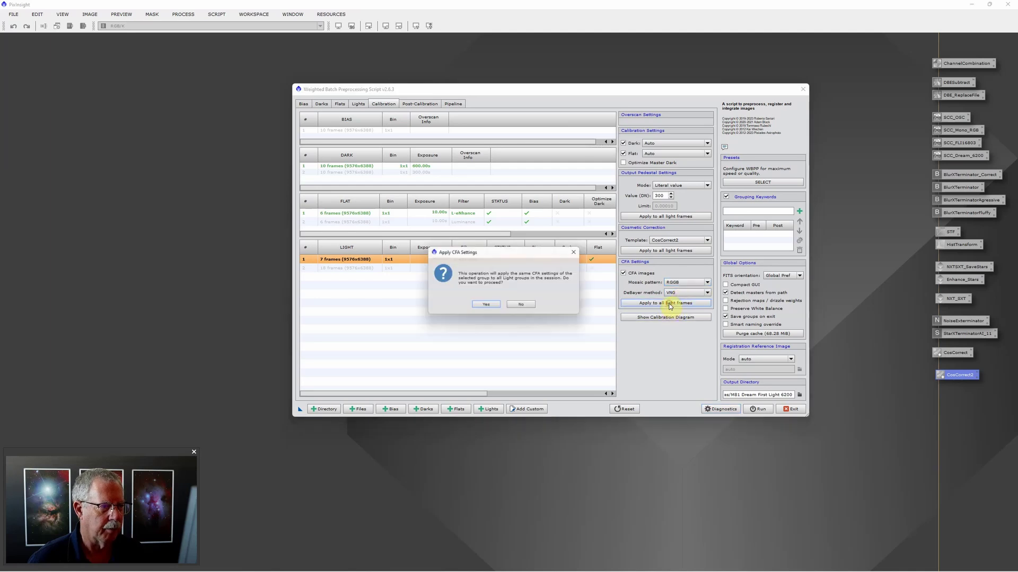
left_click(490, 306)
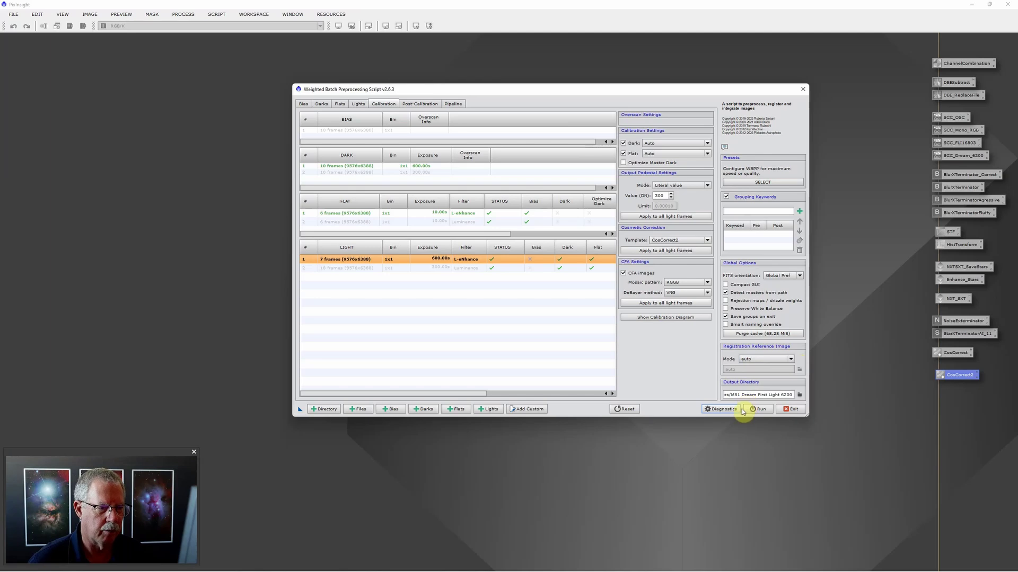
Step: Set the output directory to the Whirlpool for Video folder in PI Swap Files on the DATA (D:) drive
left_click(799, 396)
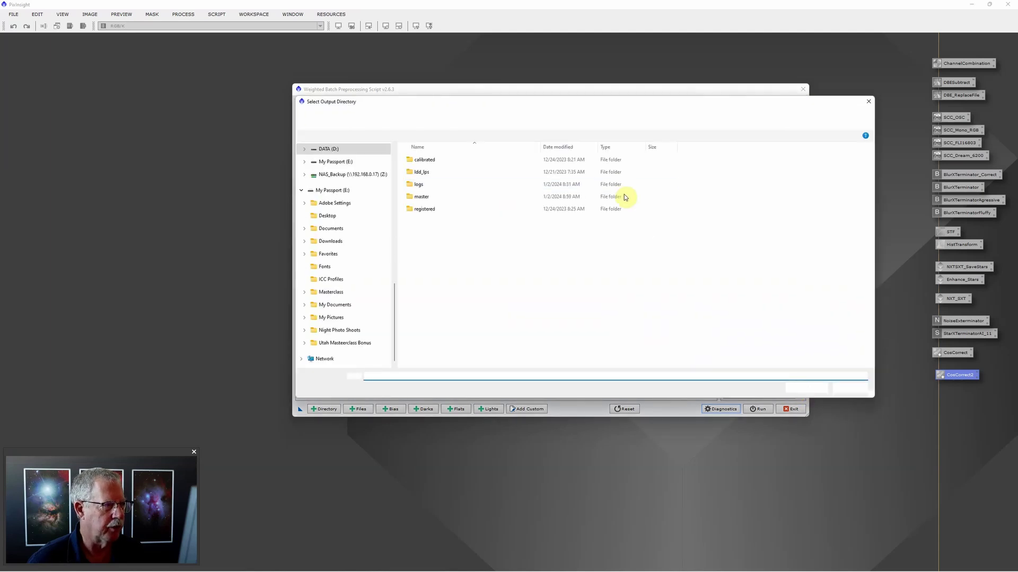
left_click(444, 119)
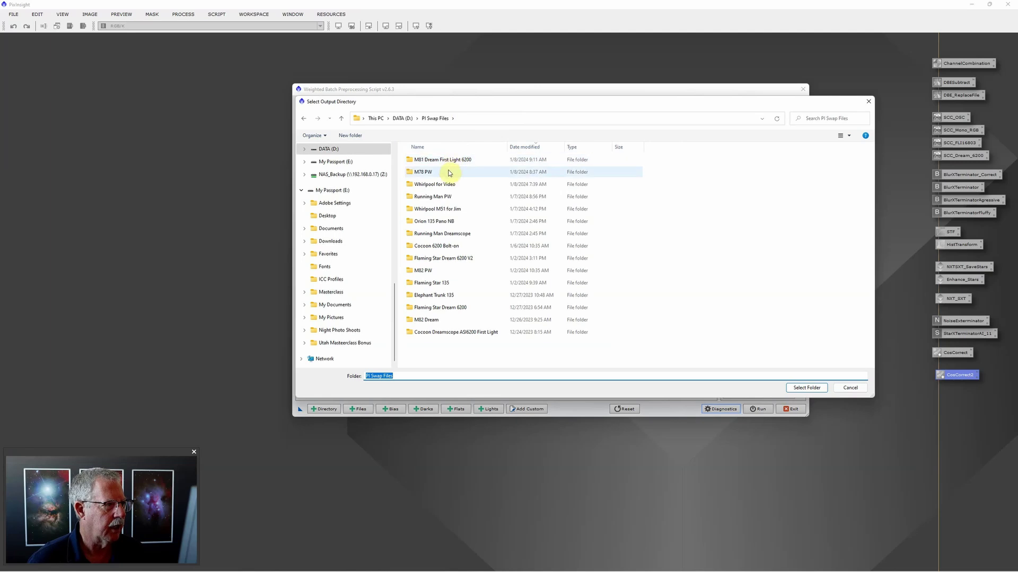
left_click(451, 186)
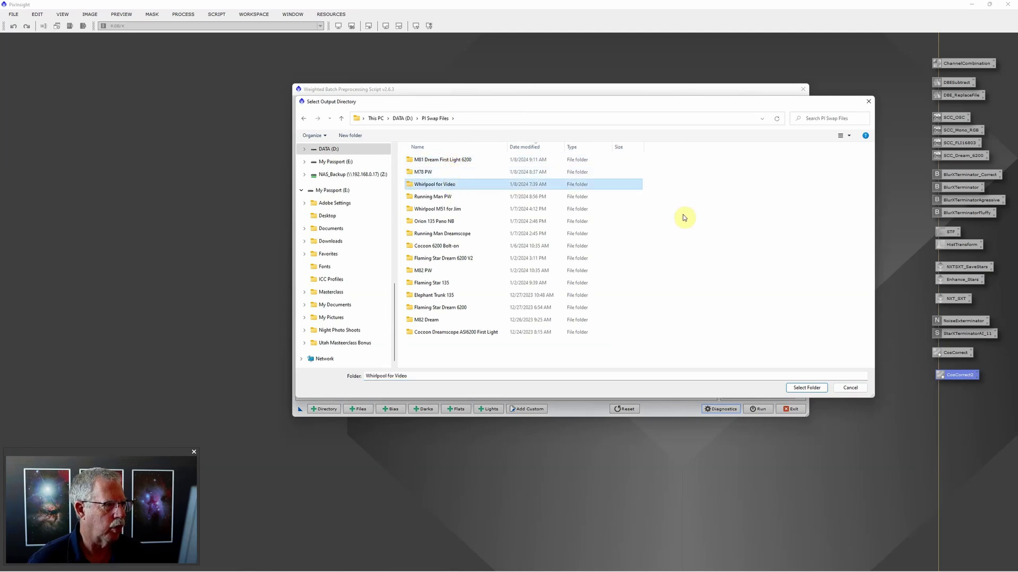
left_click(806, 388)
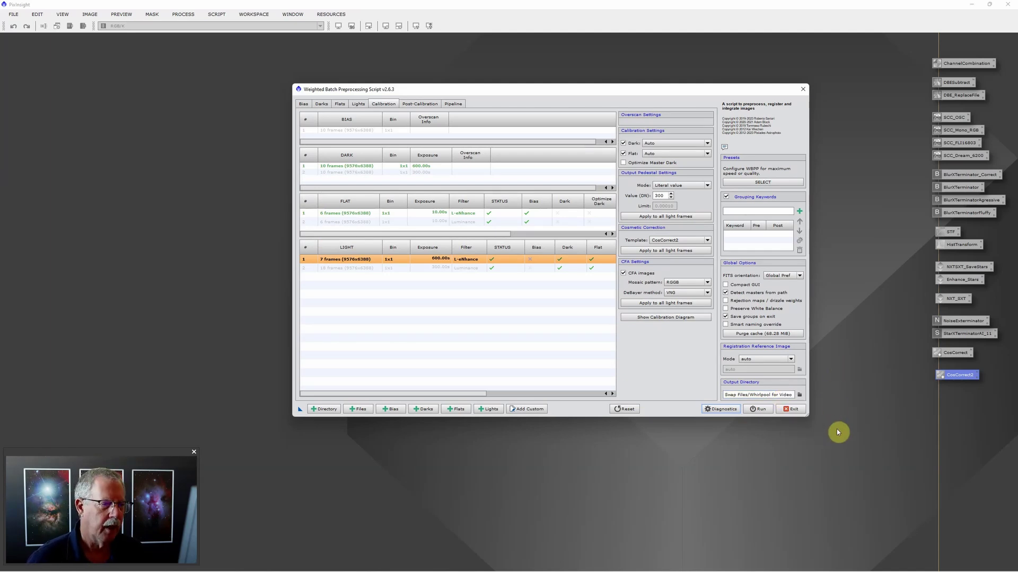
Step: Start the preprocessing run to review its diagnostic messages, cancel it and exit the WeightedBatchPreprocessing script
left_click(762, 409)
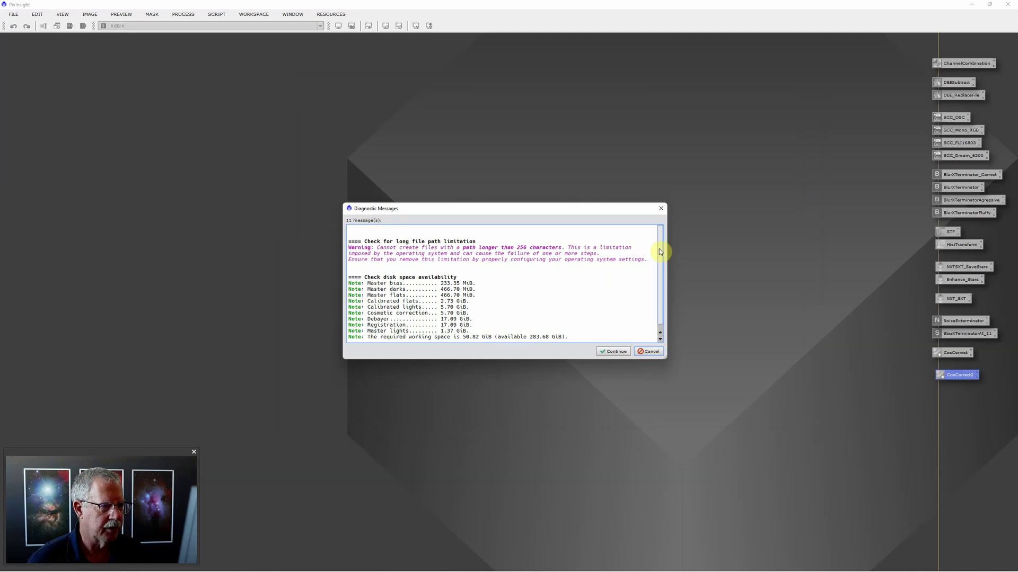
scroll(660, 249, "down", 1)
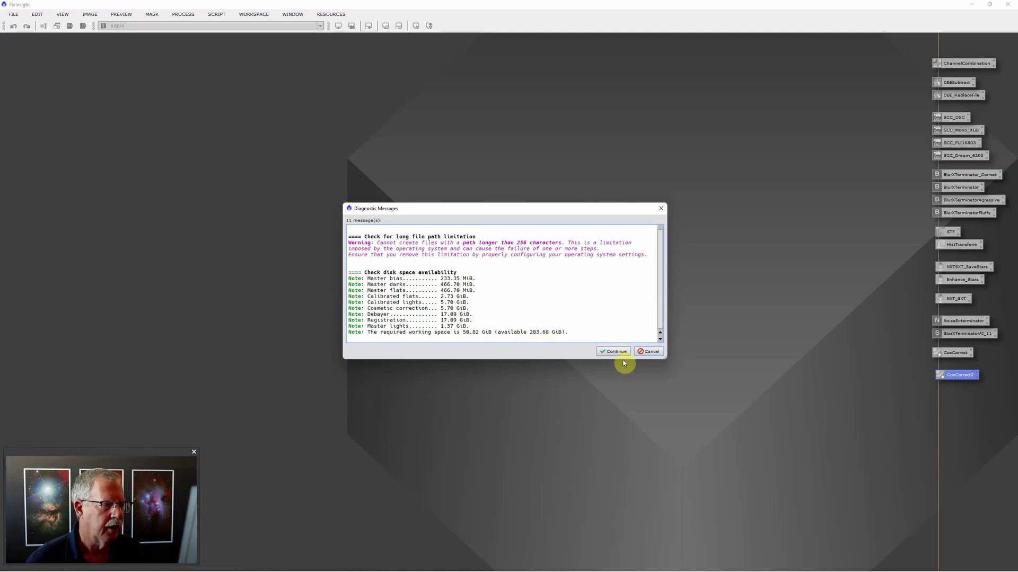
left_click(646, 352)
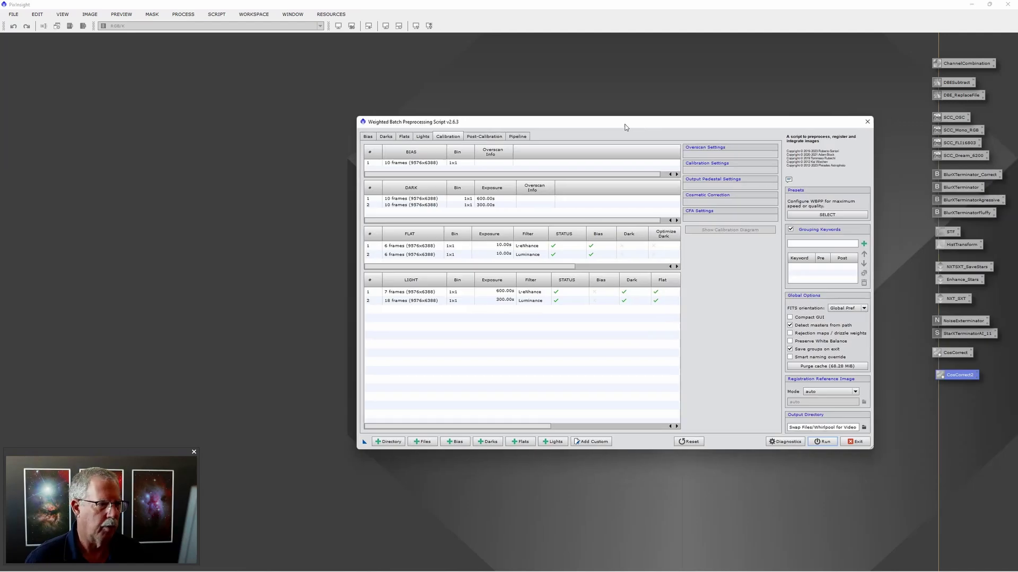
left_click_drag(625, 126, 556, 140)
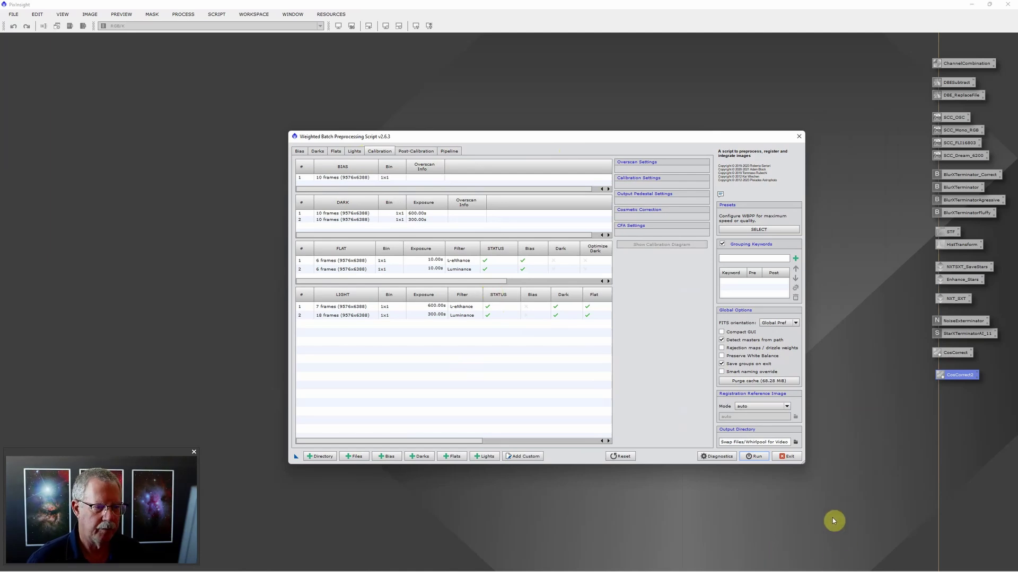
left_click(789, 456)
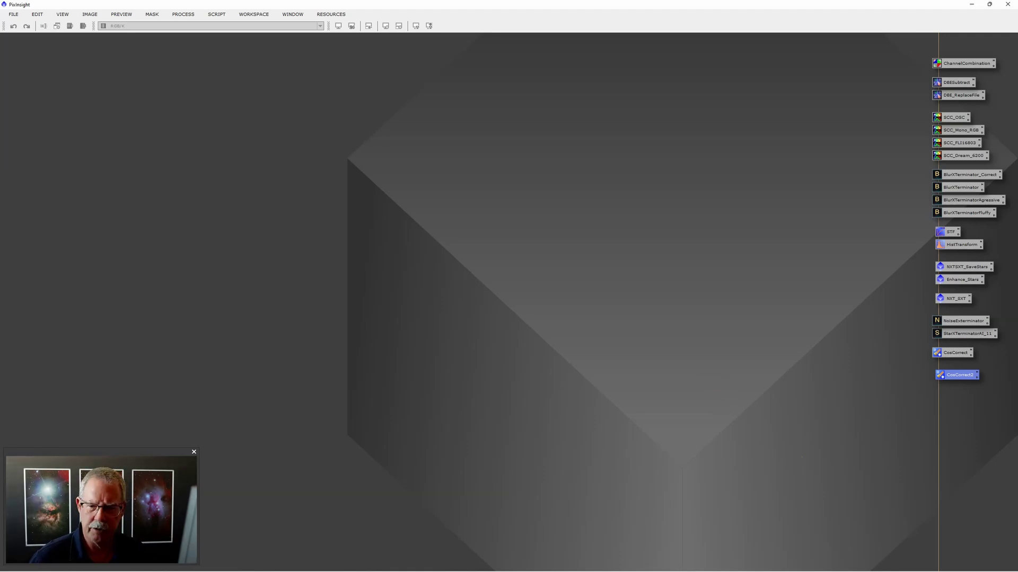
Step: Switch to Photoshop and examine the ASI6200 Color Chart document with the Hand tool active
key("alt+Tab")
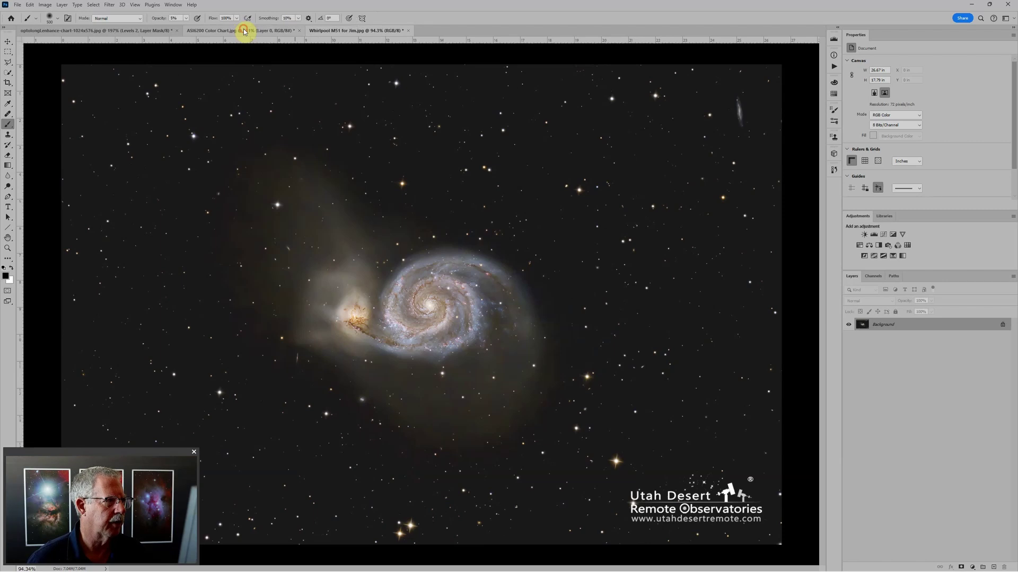
left_click(245, 31)
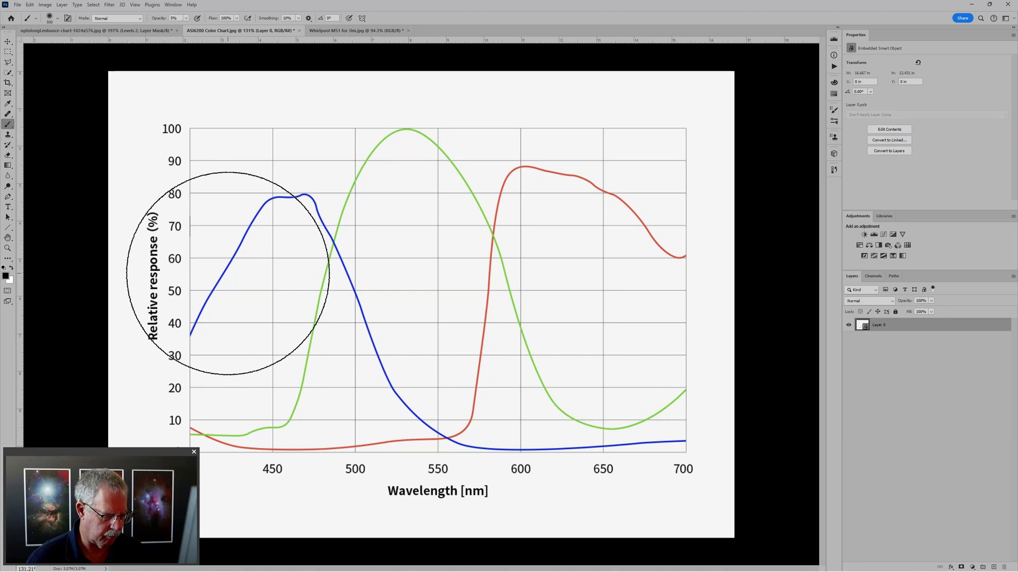
key("h")
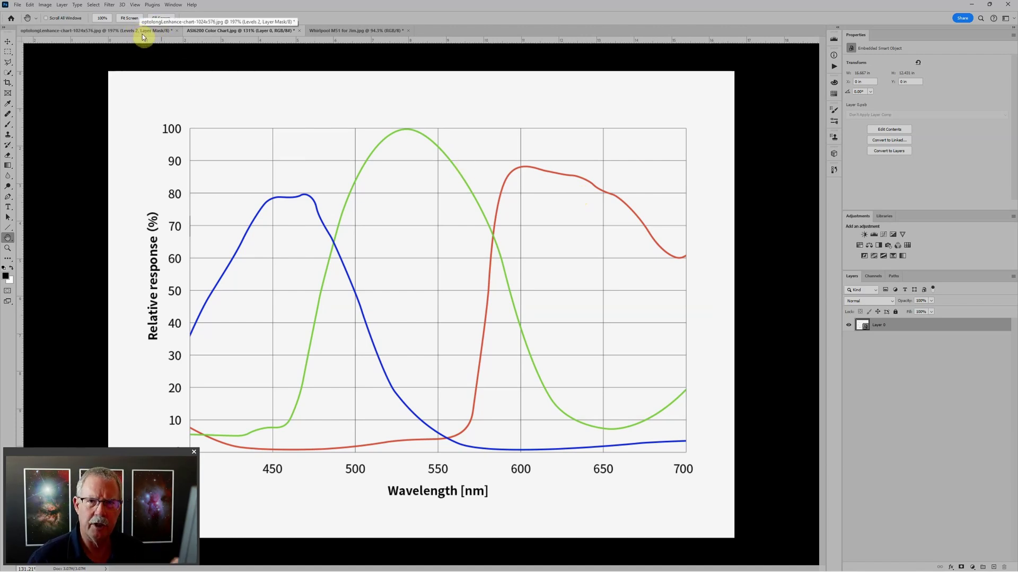
Step: Show the hidden camera response layer over the L-eNhance filter chart to compare the curves, and return to PixInsight
left_click(103, 30)
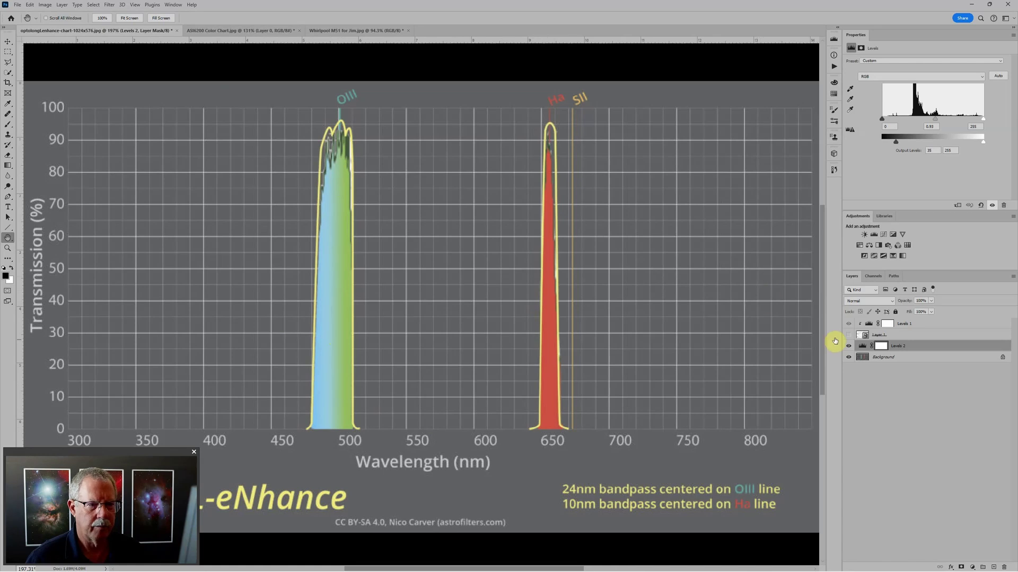
left_click(848, 335)
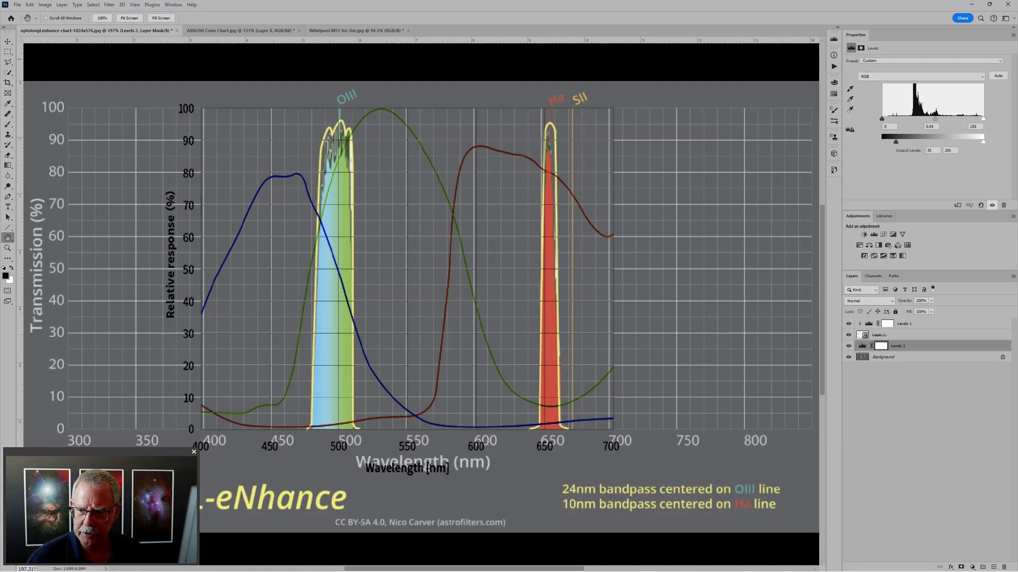
key("alt+Tab")
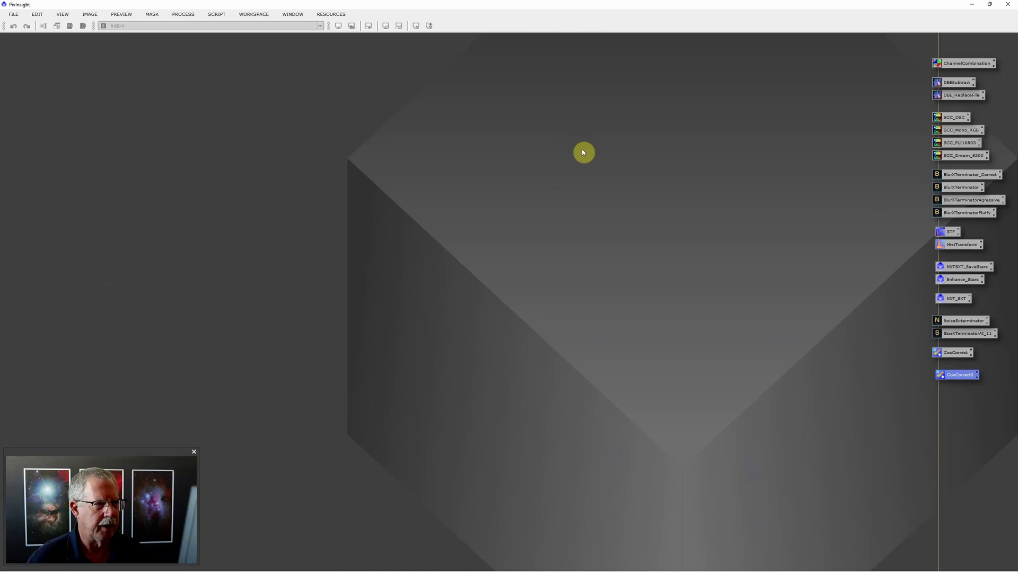
Step: Start opening image files and browse to the master folder inside PI Swap Files, Whirlpool for Video
left_click(627, 177)
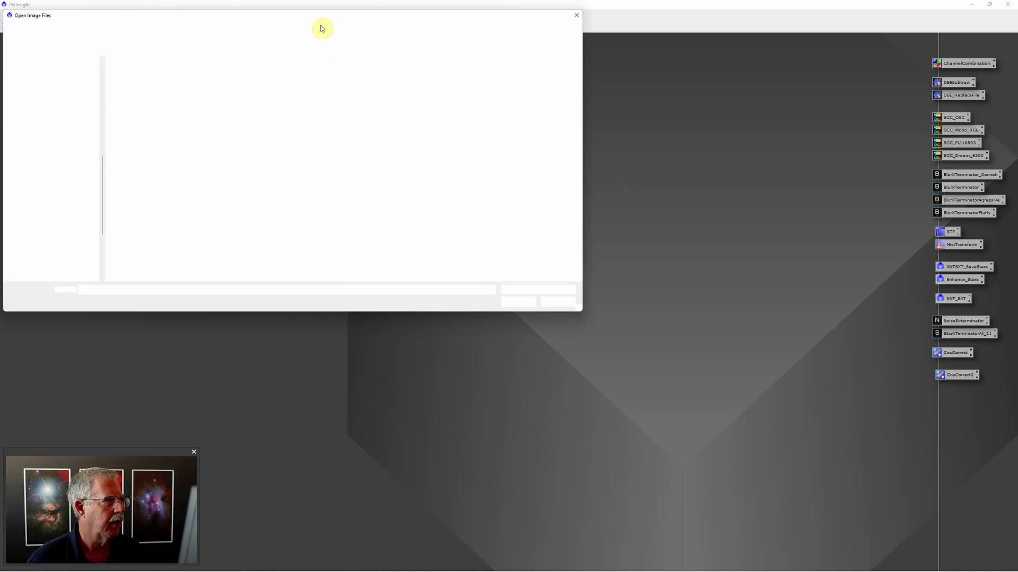
left_click_drag(319, 20, 495, 85)
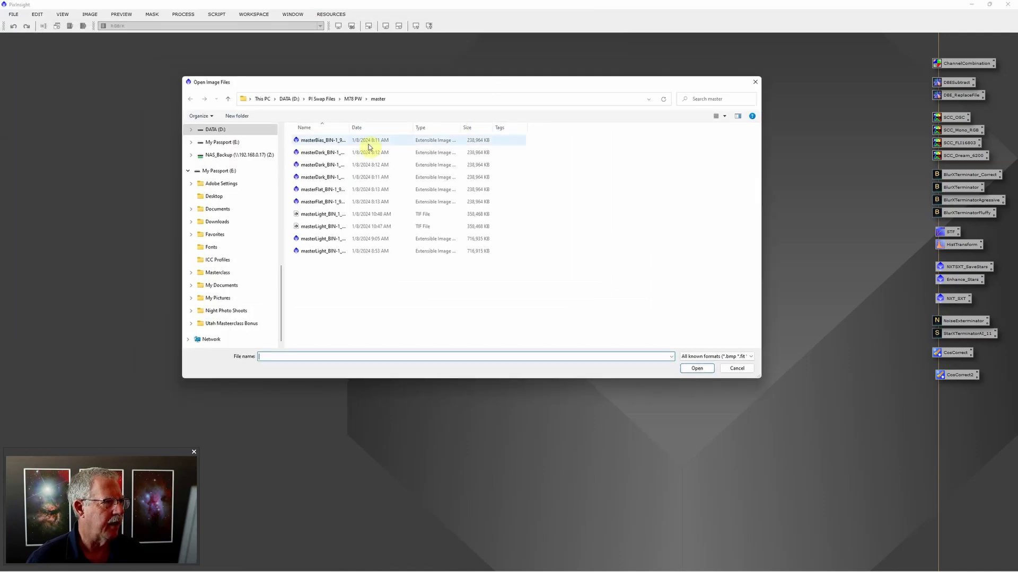
left_click(322, 100)
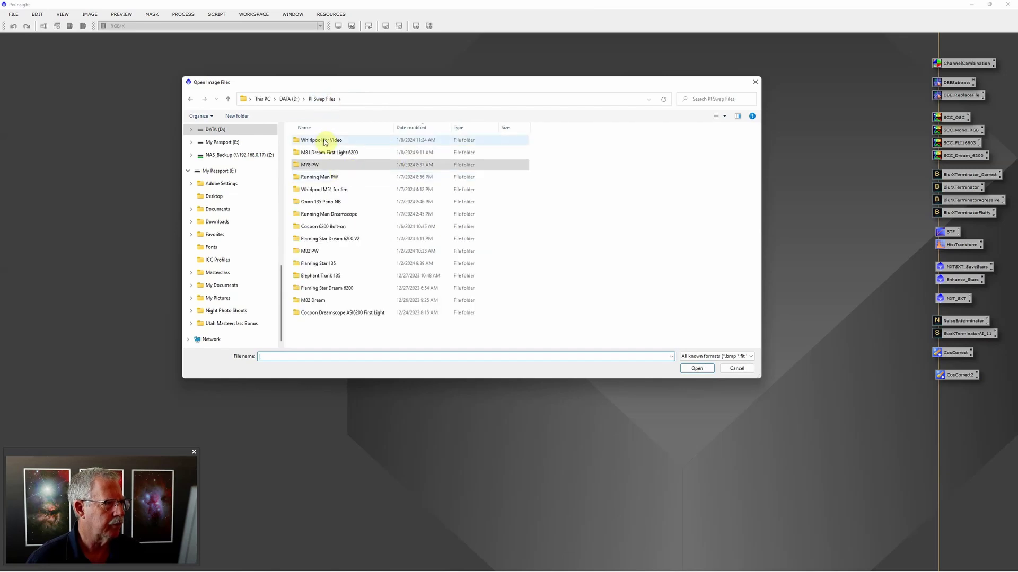
left_click(325, 142)
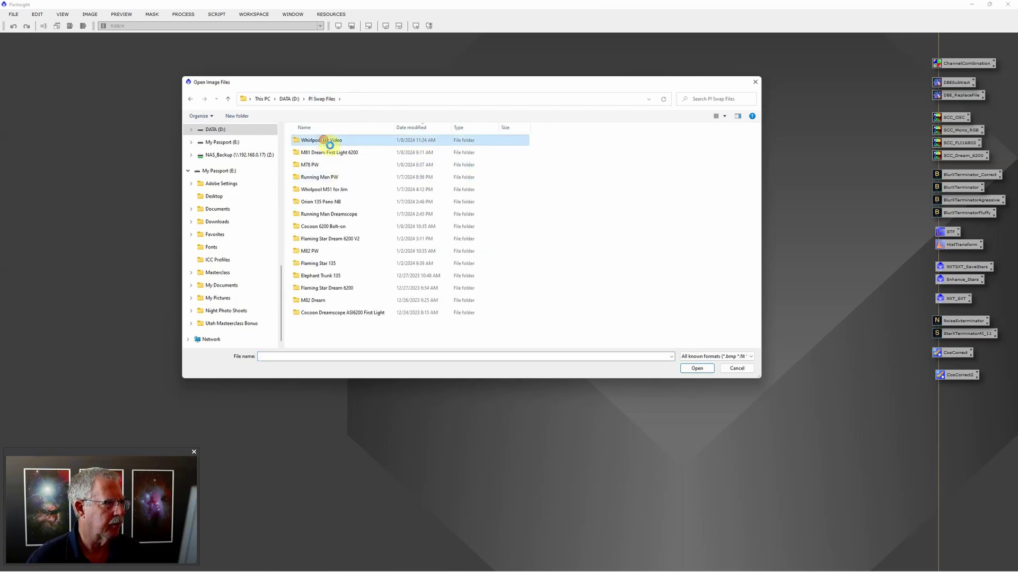
double_click(325, 142)
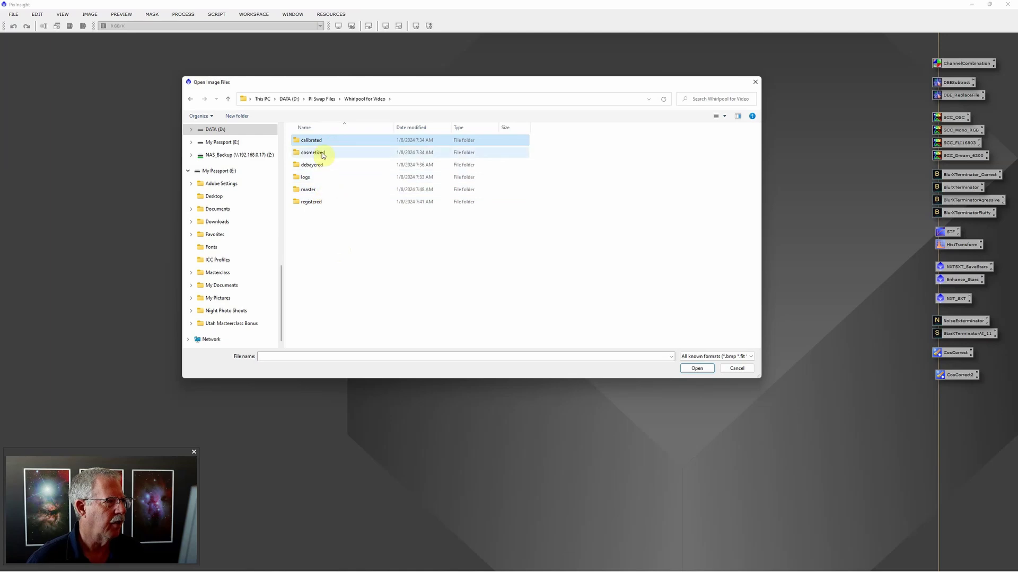
left_click(321, 190)
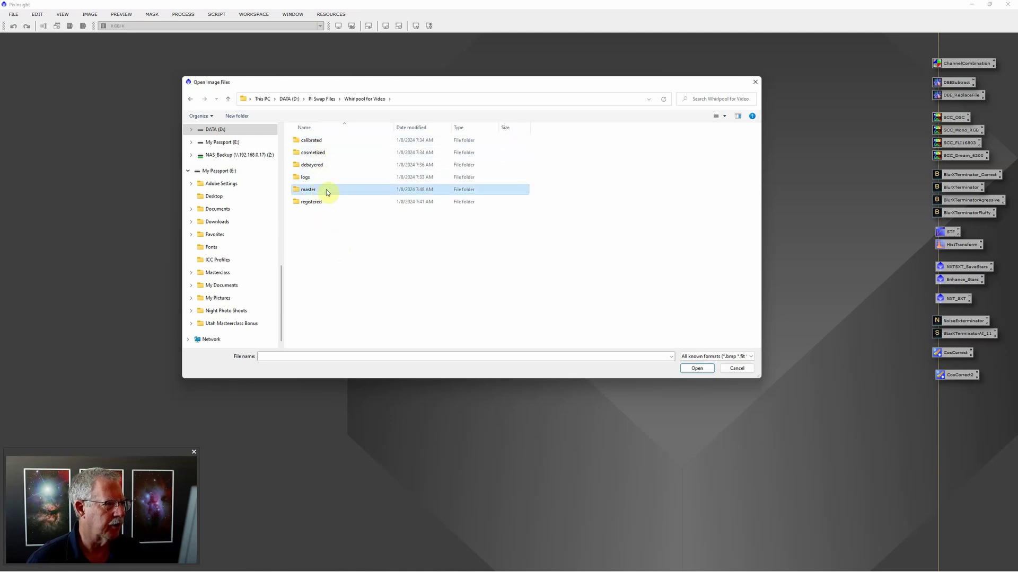
double_click(327, 192)
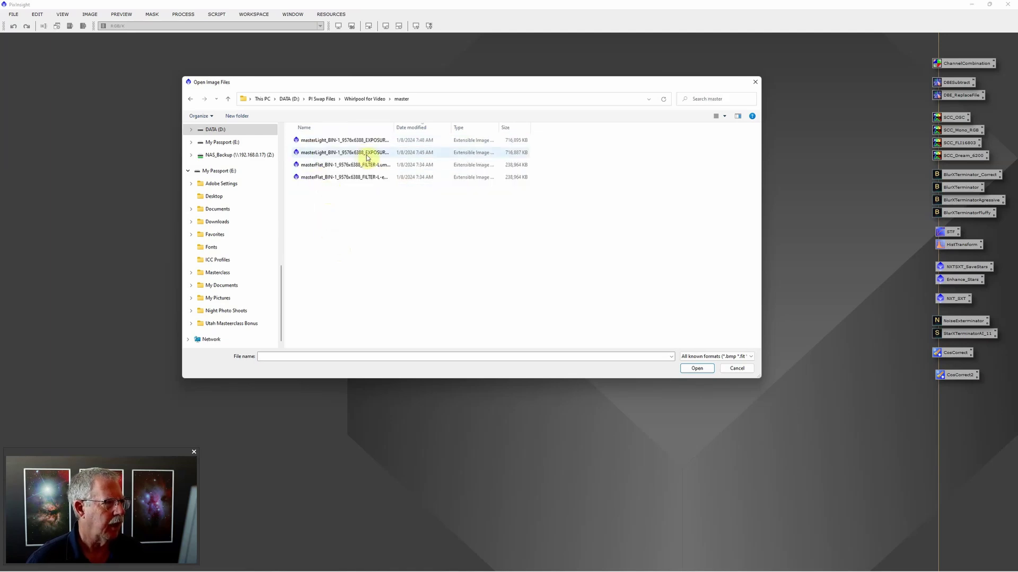
Step: Widen the file name column and open both master light files, the 300 s Luminance RGB and the 600 s L-eNhance RGB
left_click_drag(394, 124, 498, 127)
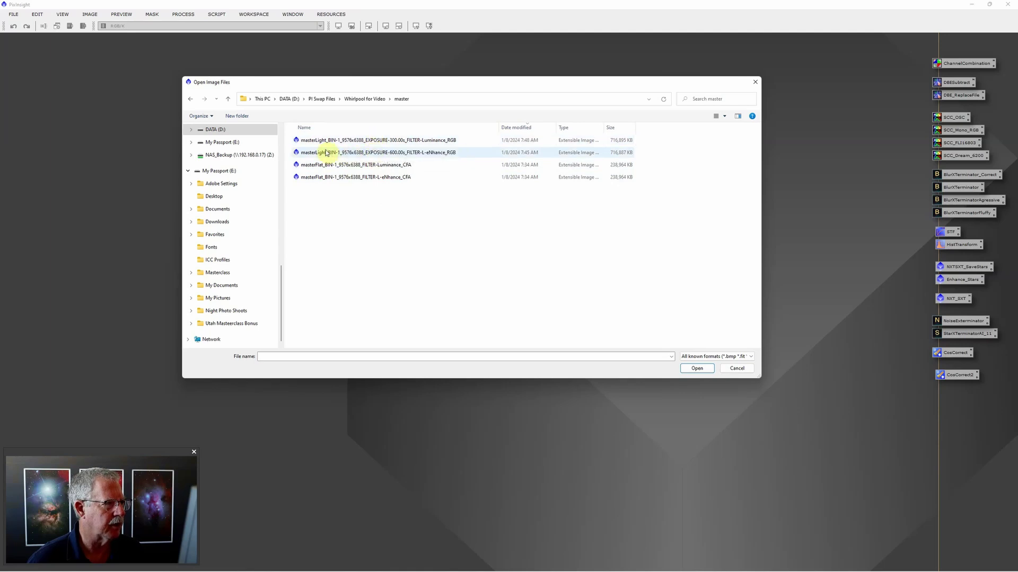
left_click(401, 152)
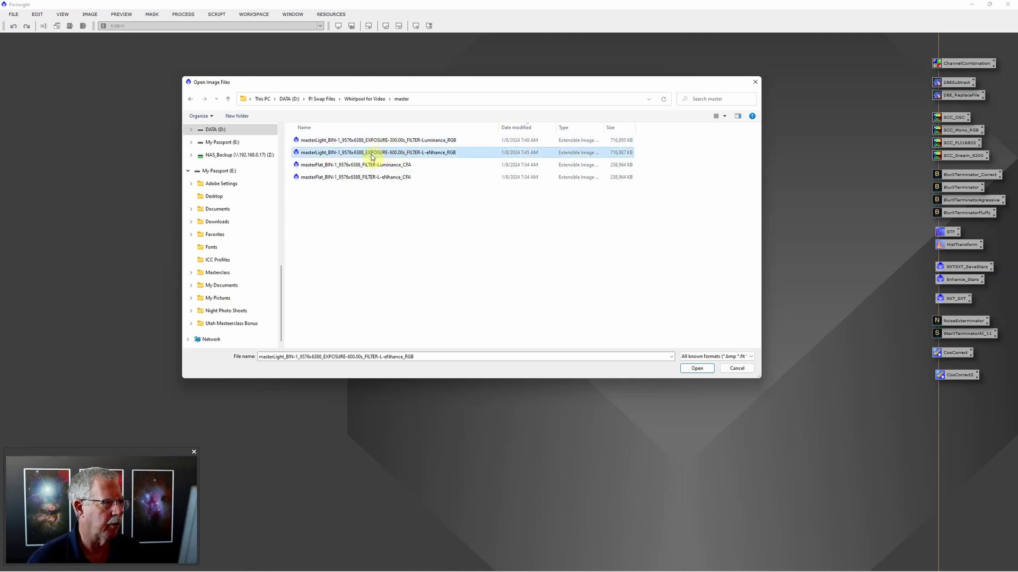
left_click(440, 140, "ctrl")
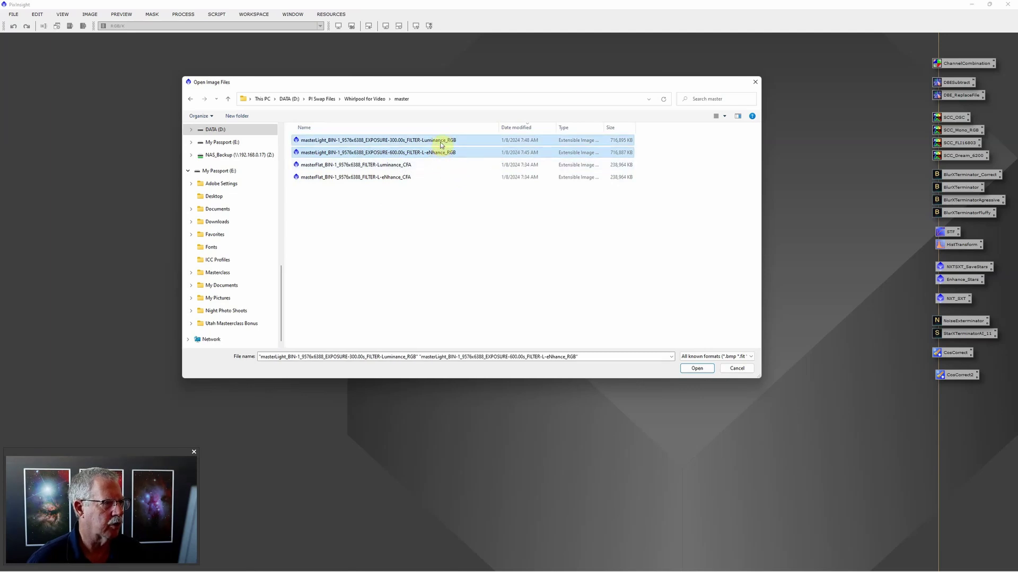
left_click(696, 368)
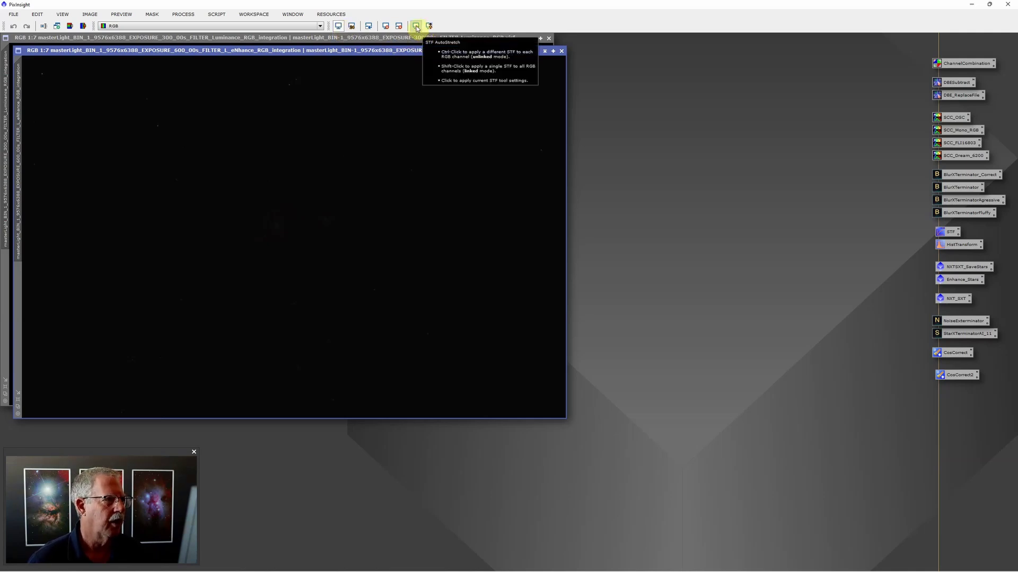
Step: Apply an STF AutoStretch to the L-eNhance master light and to the Luminance master light
left_click(416, 27)
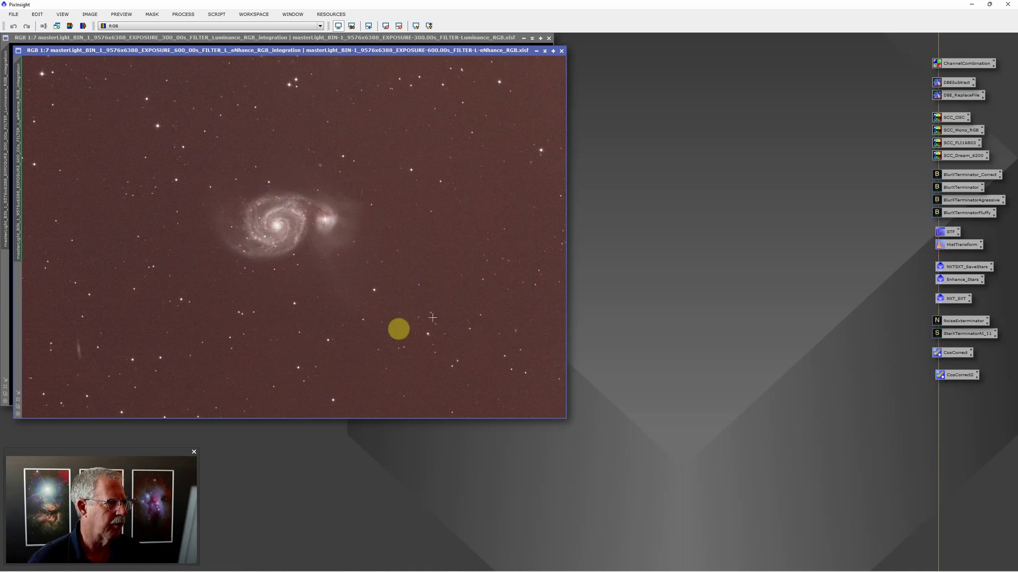
left_click(328, 38)
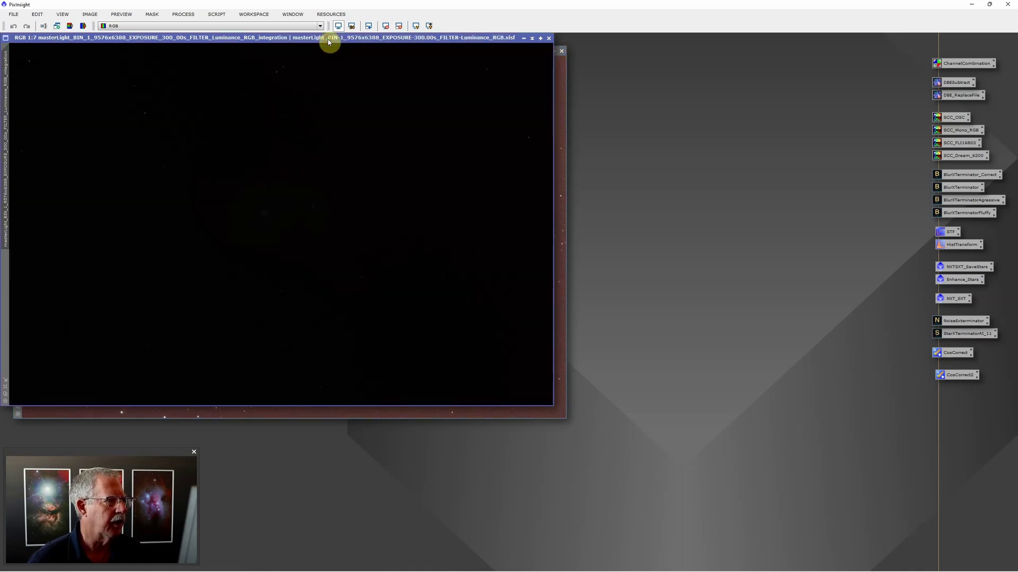
left_click(416, 27)
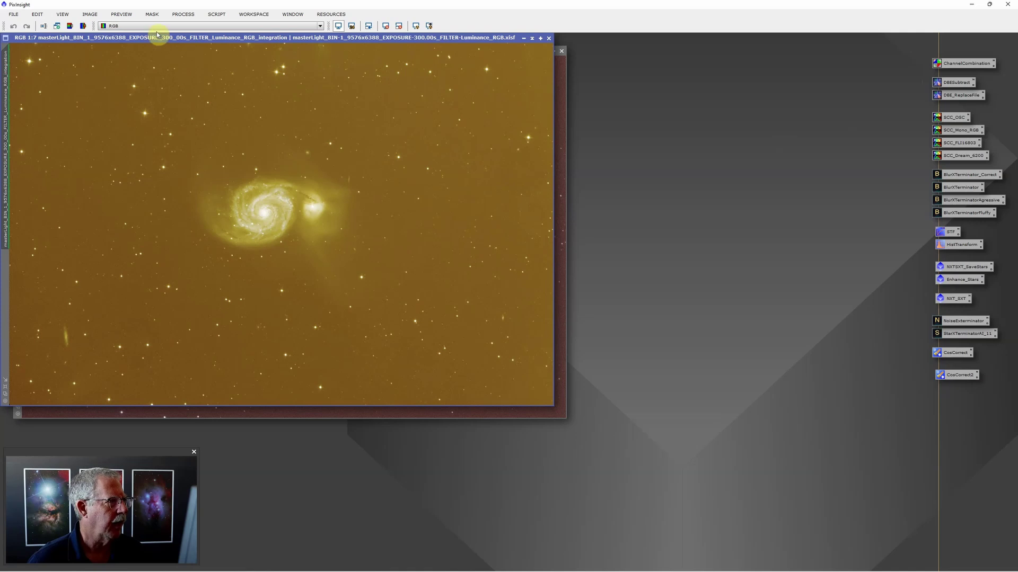
Step: Open the DynamicBackgroundExtraction process and arrange its window and the Luminance master light so both master images are visible
left_click(183, 15)
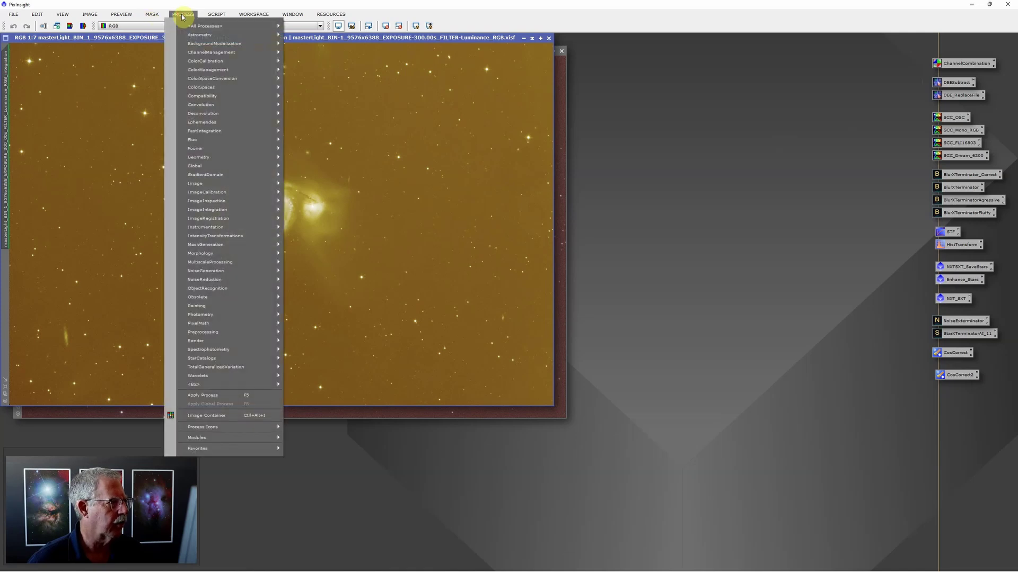
mouse_move(188, 25)
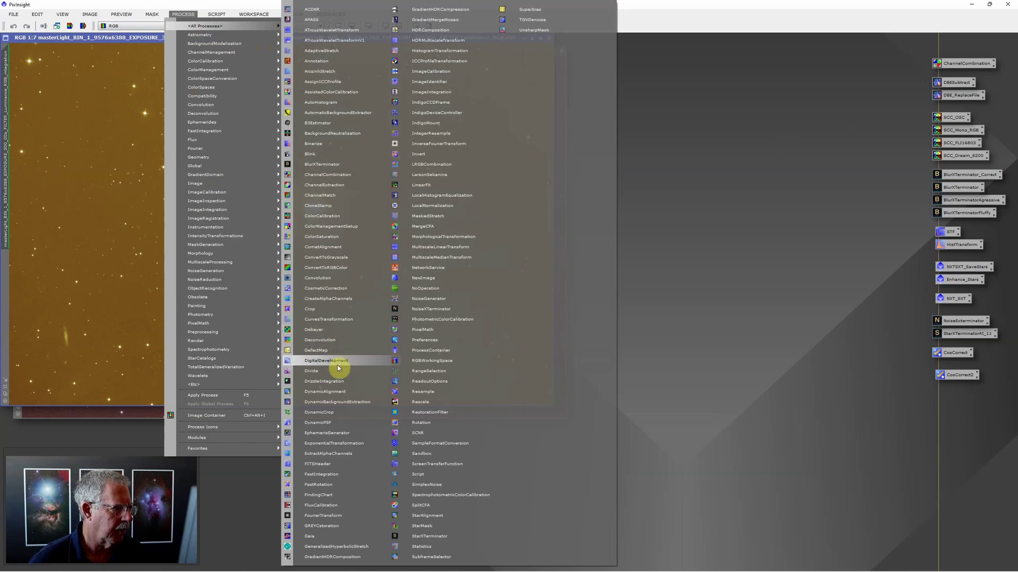
left_click(338, 401)
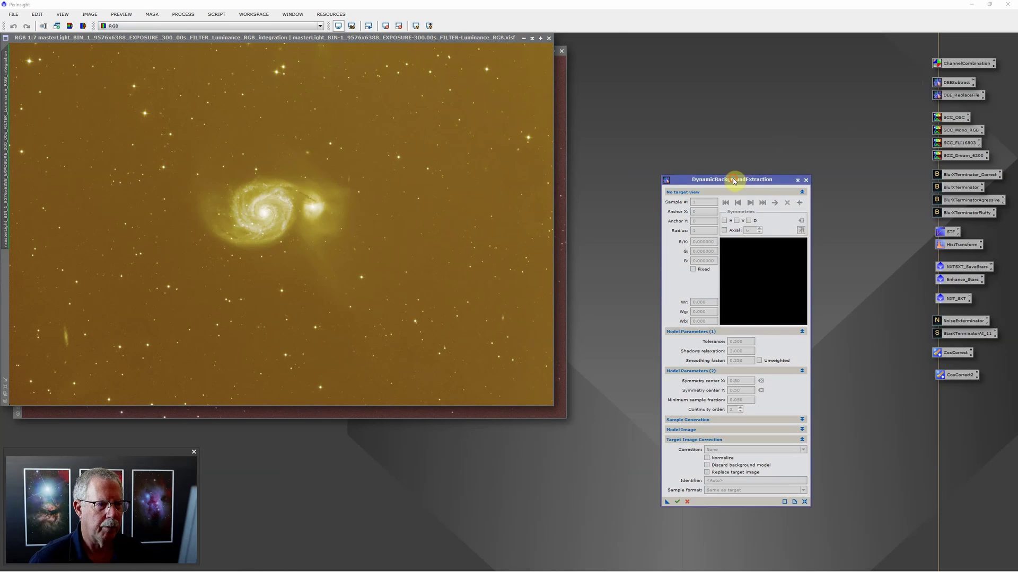
left_click_drag(734, 181, 745, 147)
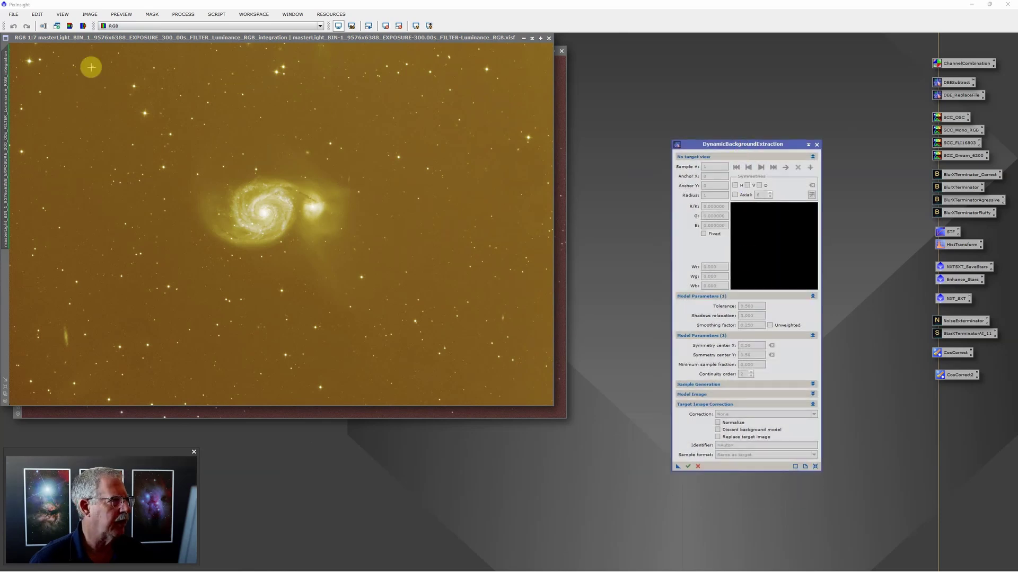
left_click_drag(229, 43, 303, 78)
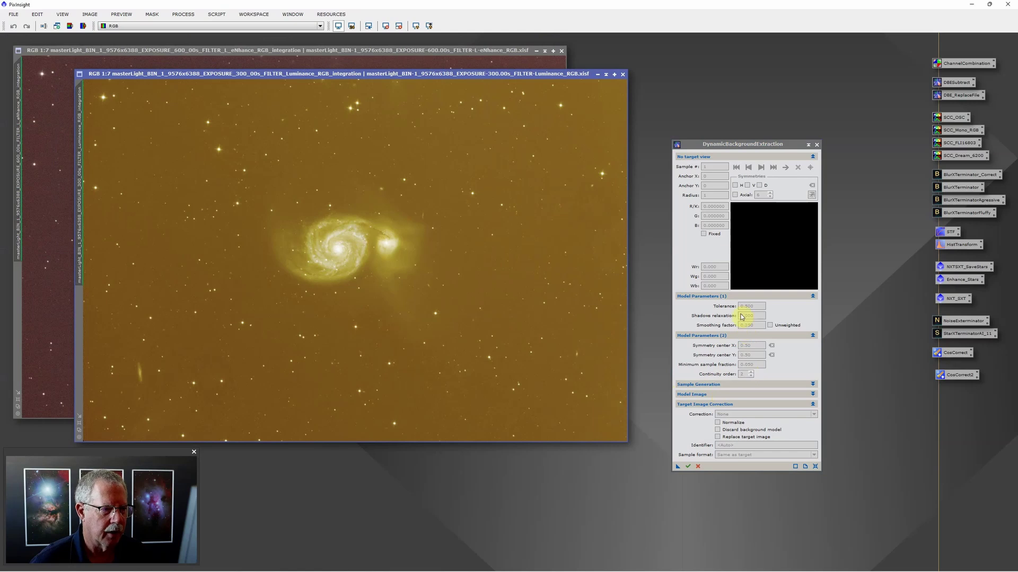
Step: Expand the Sample Generation settings and make the 300 s Luminance master light the target of DynamicBackgroundExtraction
left_click(815, 385)
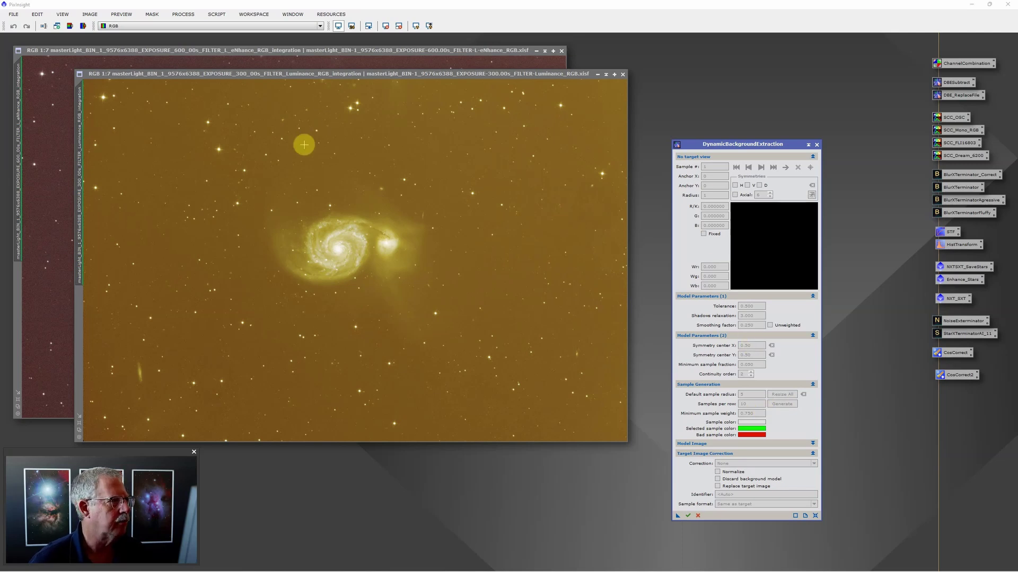
left_click(210, 52)
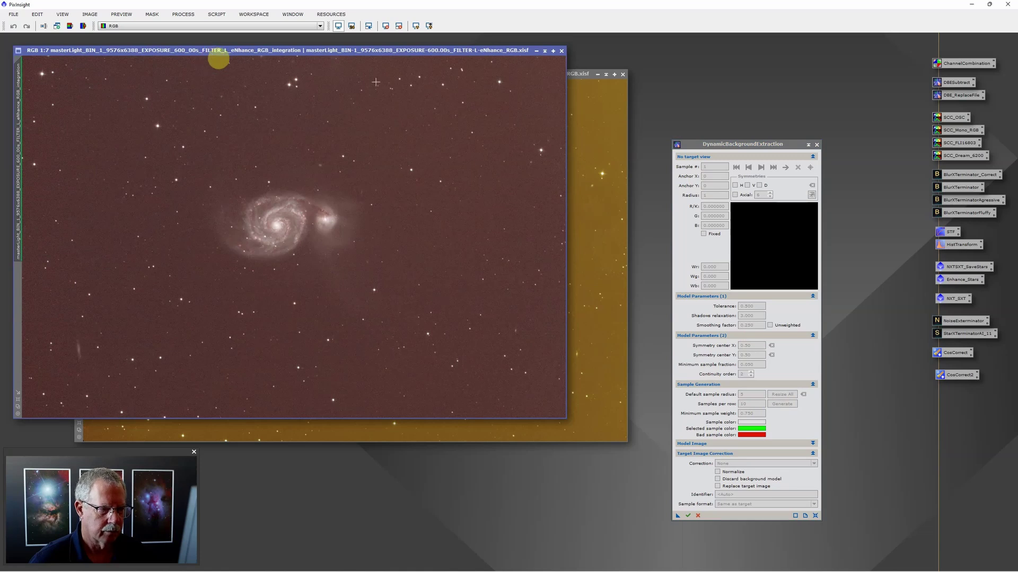
left_click(576, 86)
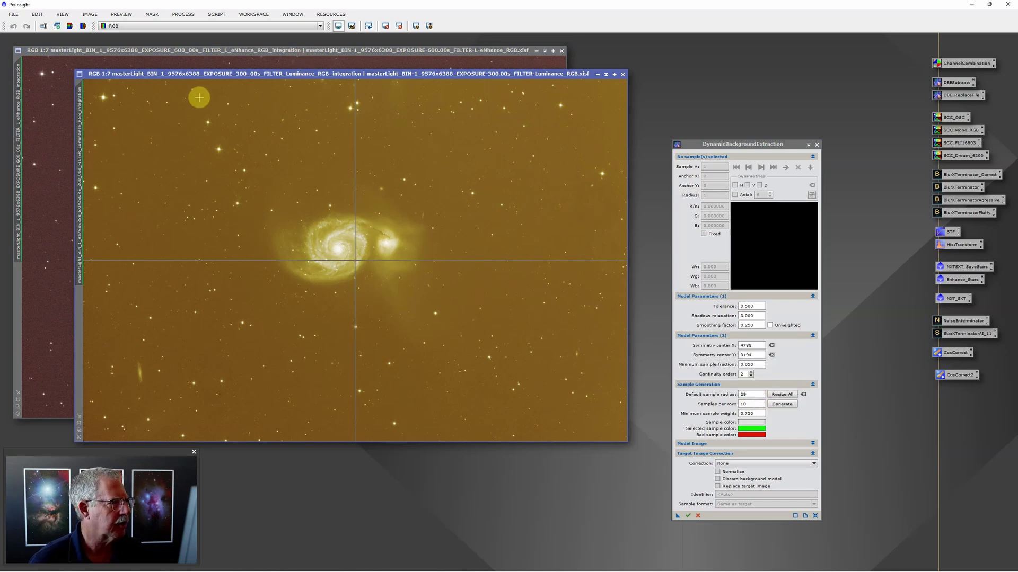
Step: Try a background sample near the image's upper-left corner at the default radius and another with the radius set to 300
left_click(136, 90)
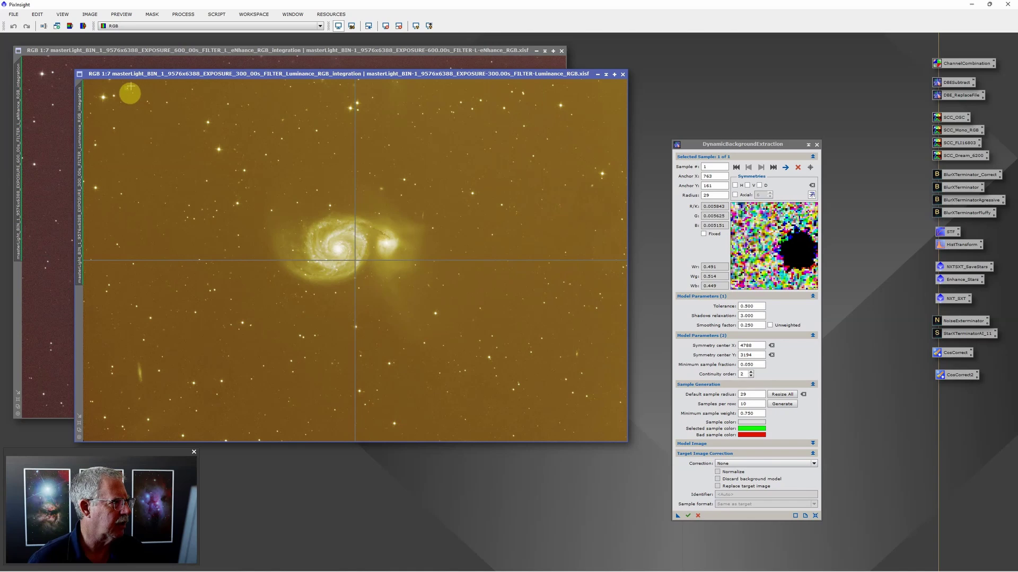
key("Delete")
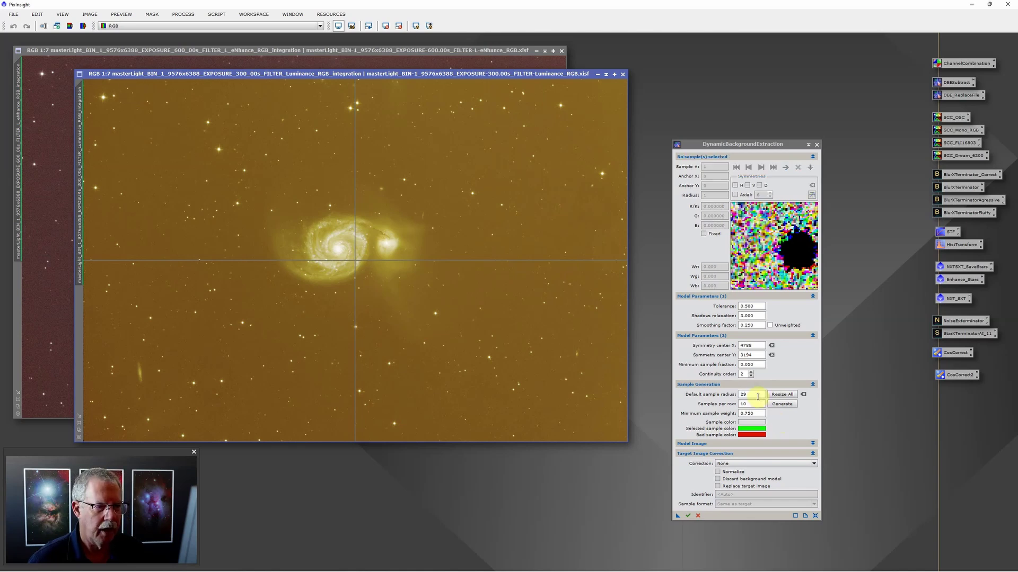
double_click(757, 395)
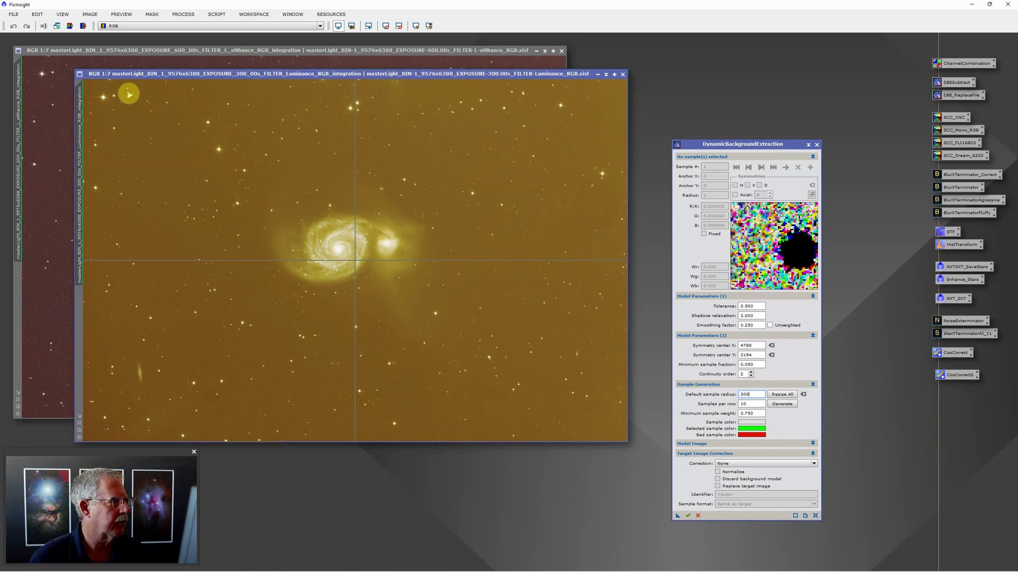
left_click(128, 93)
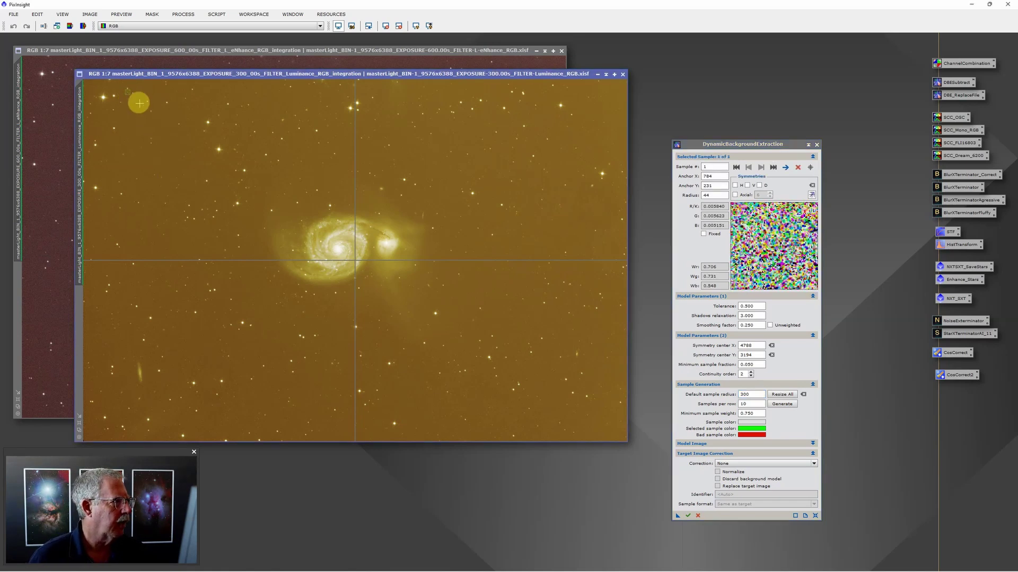
left_click(771, 406)
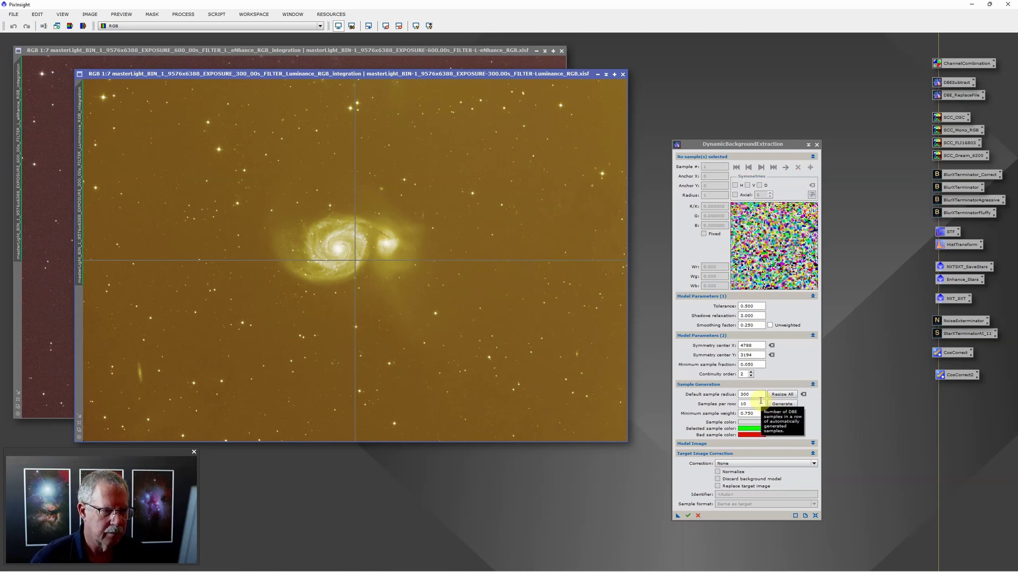
Step: Set the default sample radius to 600 and place nine background samples along the upper edge of the Luminance image
left_click(755, 394)
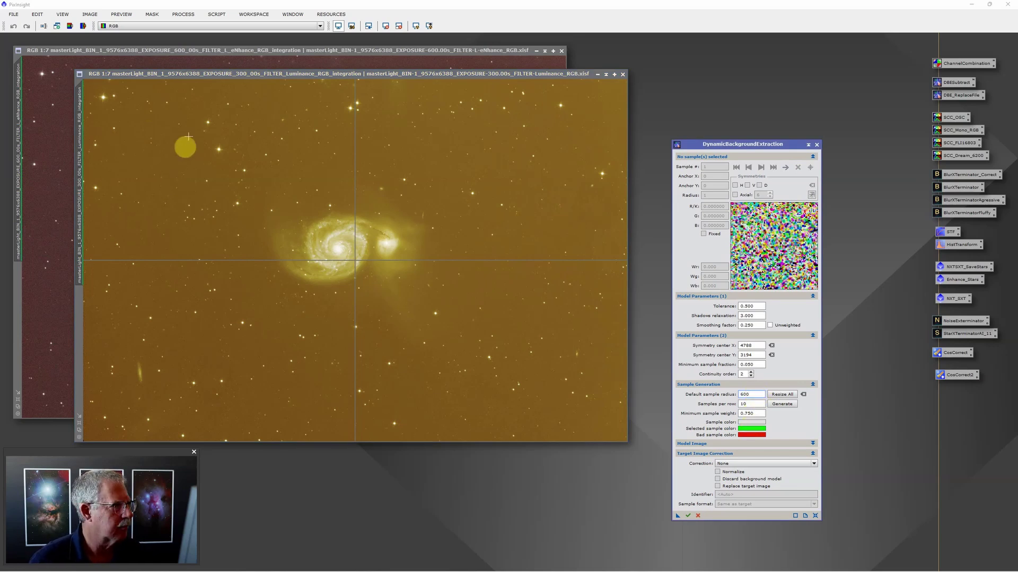
left_click(155, 97)
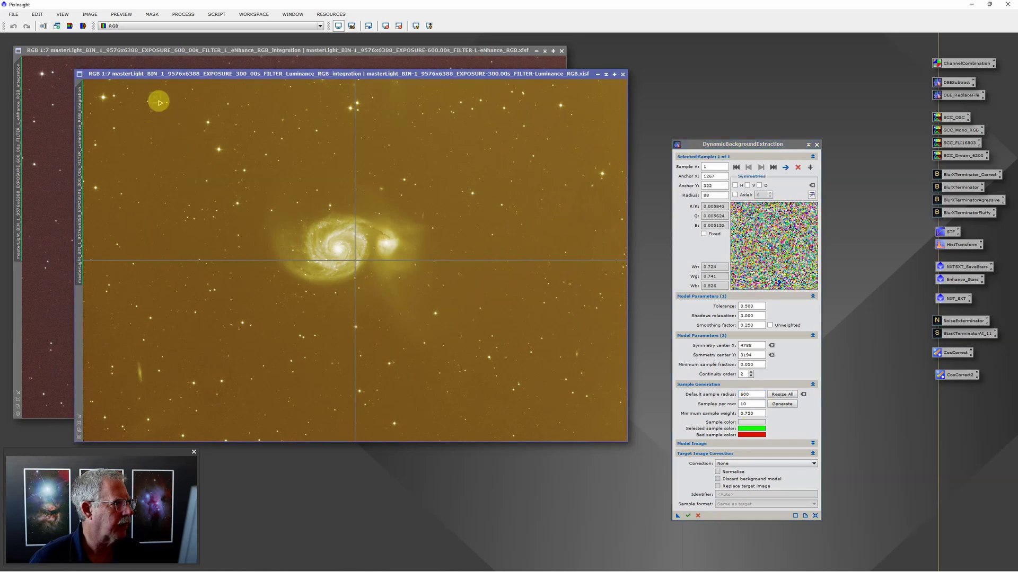
left_click(192, 90)
left_click(237, 88)
left_click(303, 95)
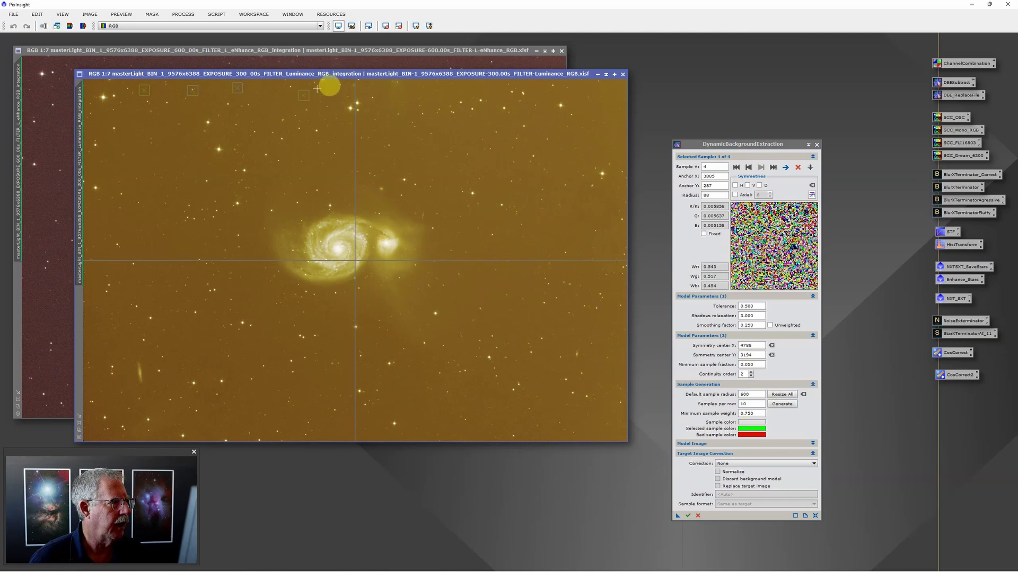
left_click(363, 90)
left_click(425, 90)
left_click(475, 90)
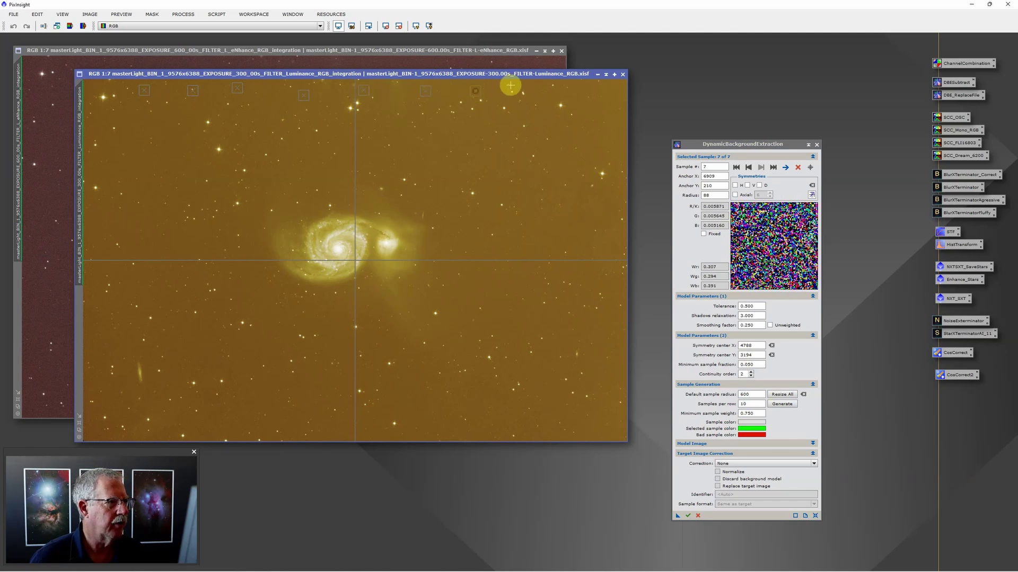
left_click(538, 90)
left_click(608, 100)
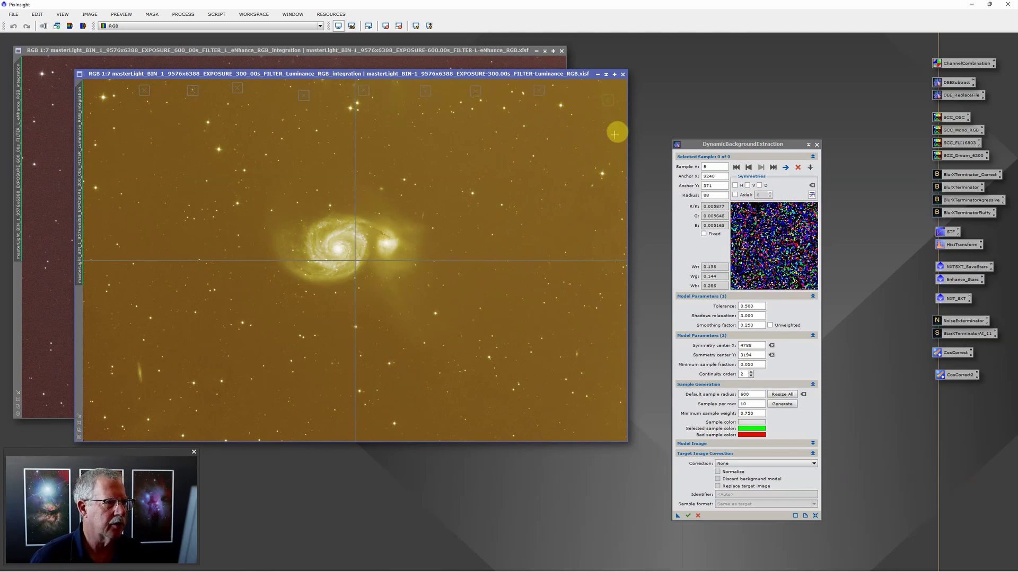
Step: Place nine background samples down the right edge of the Luminance image, ending near its lower-right corner
left_click(607, 139)
left_click(612, 165)
left_click(600, 208)
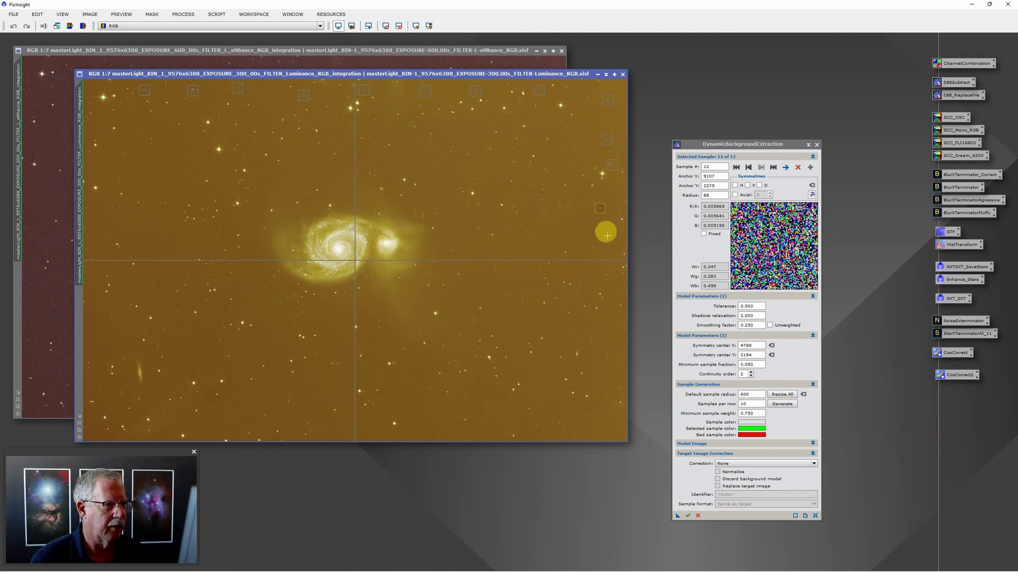
left_click(608, 236)
left_click(604, 279)
left_click(609, 315)
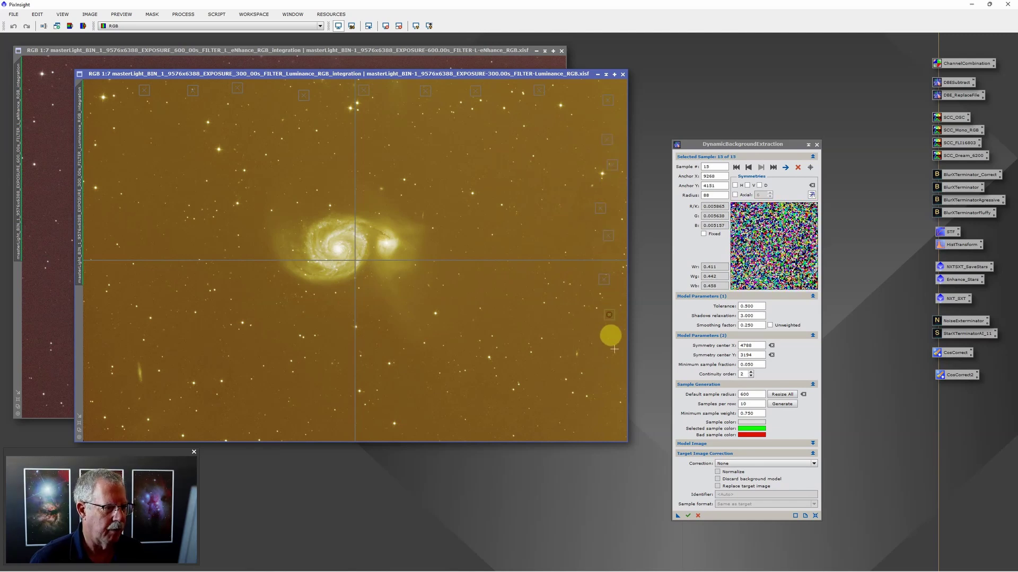
left_click(613, 349)
left_click(606, 387)
left_click(595, 429)
Step: Place eight background samples along the lower edge of the Luminance image, working from right to left
left_click(524, 426)
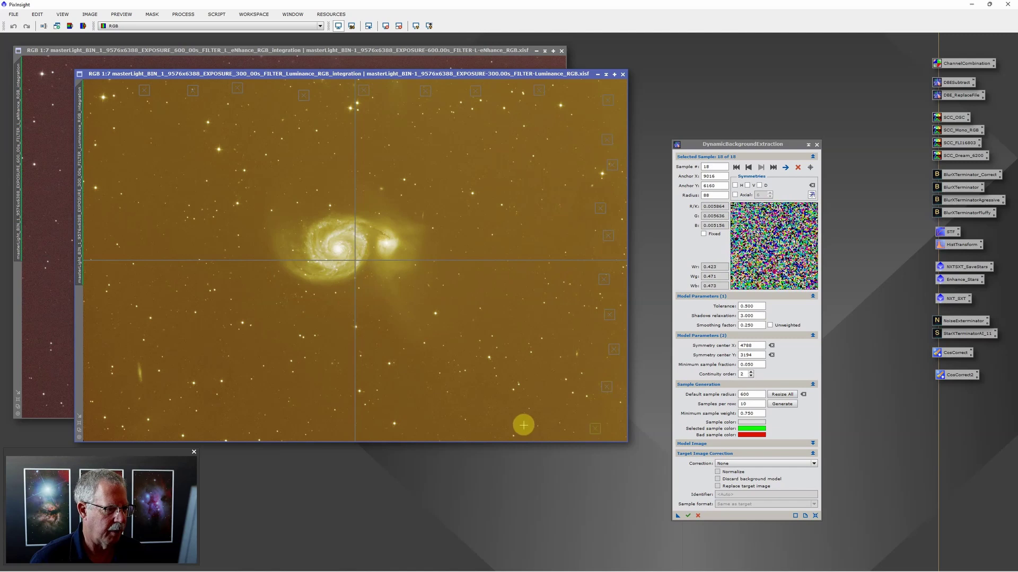
left_click(486, 432)
left_click(429, 432)
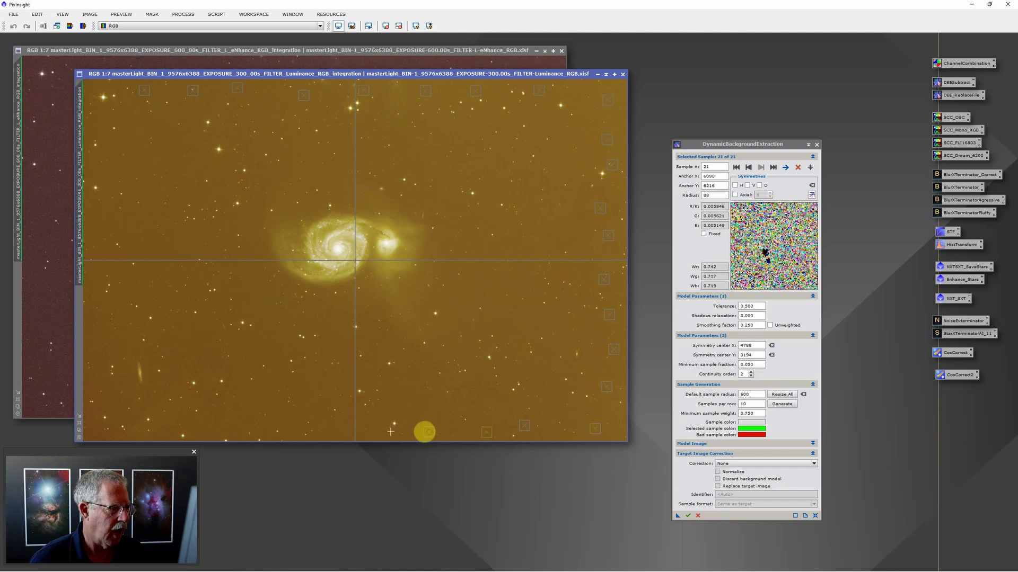
left_click(388, 432)
left_click(348, 430)
left_click(261, 421)
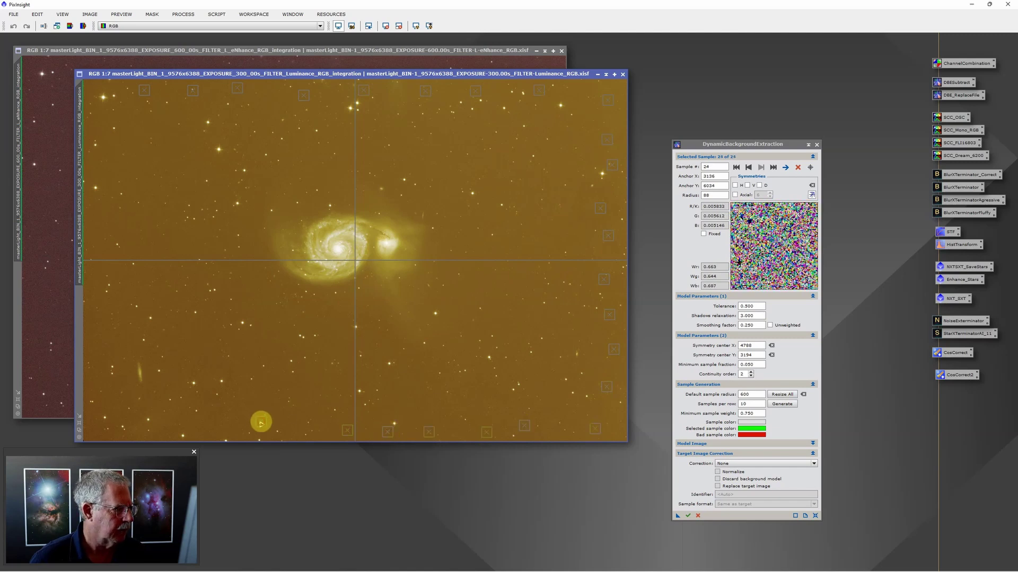
left_click(222, 422)
left_click(173, 436)
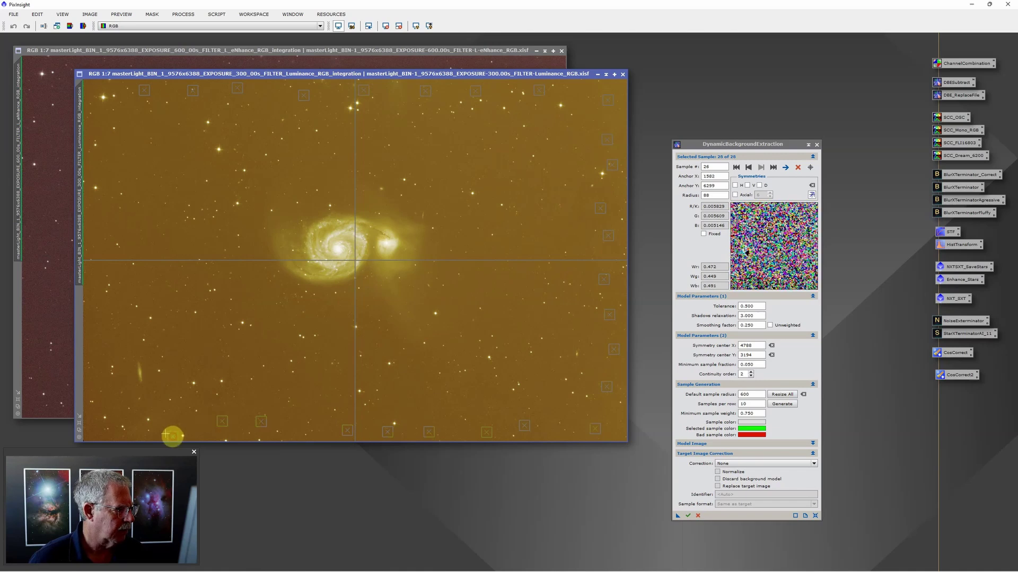
Step: Place seven background samples up the left edge of the Luminance image, from its lower-left corner to near the upper-left corner
left_click(131, 420)
left_click(109, 393)
left_click(103, 332)
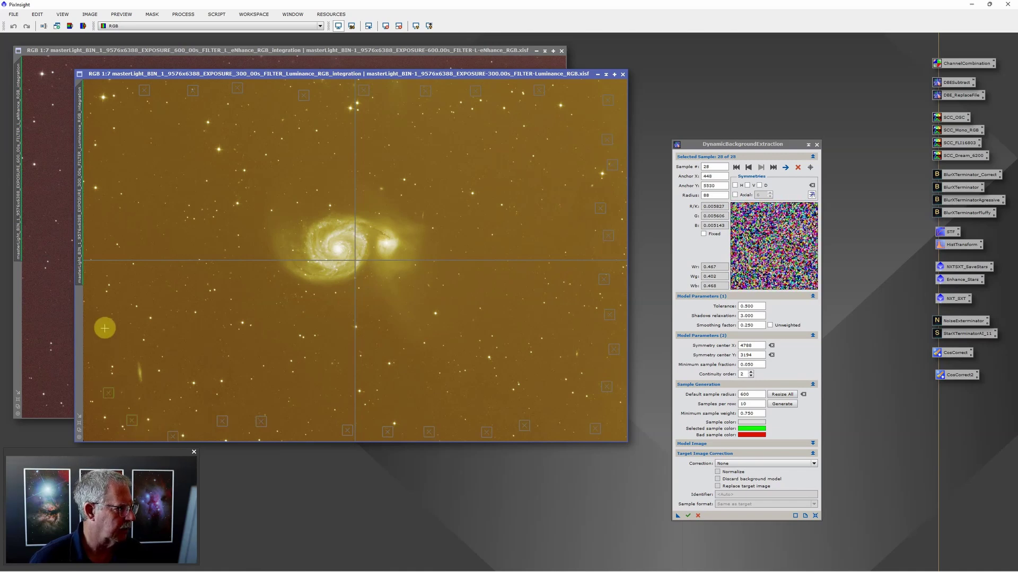
left_click(106, 251)
left_click(113, 197)
left_click(107, 160)
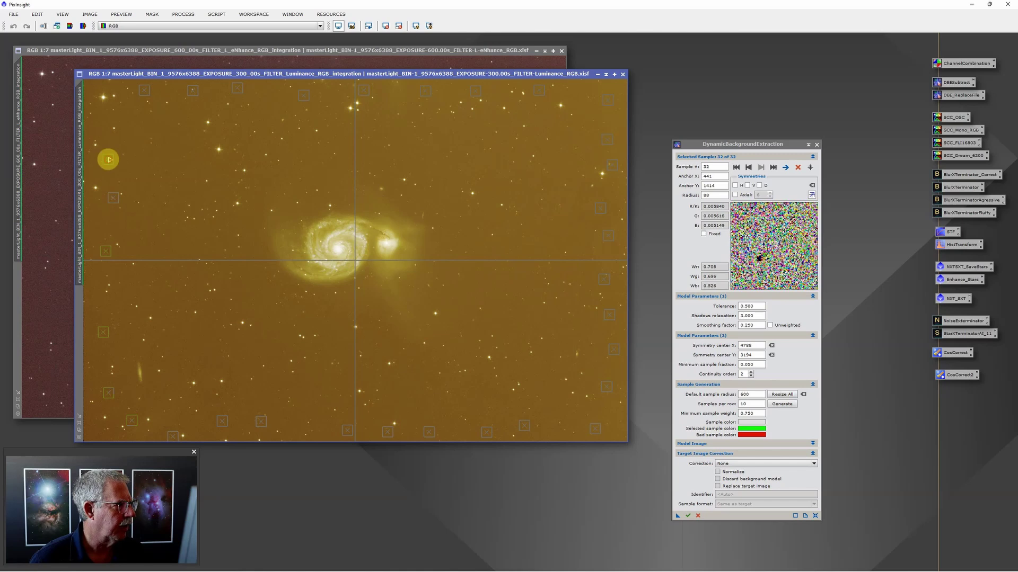
left_click(105, 117)
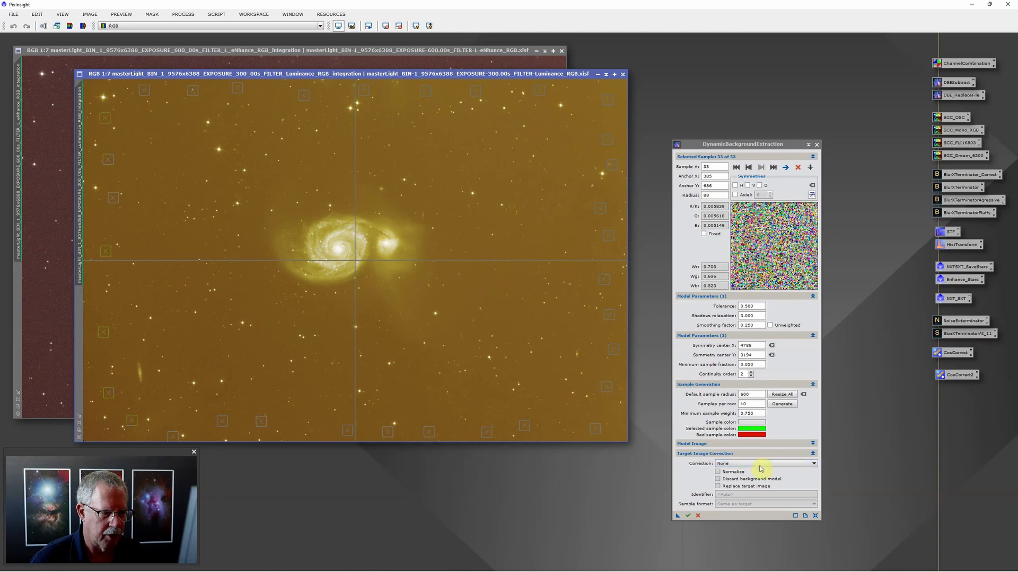
Step: Set the DBE correction to Subtraction, the tolerance to 2 and the shadows relaxation to 6
left_click(814, 465)
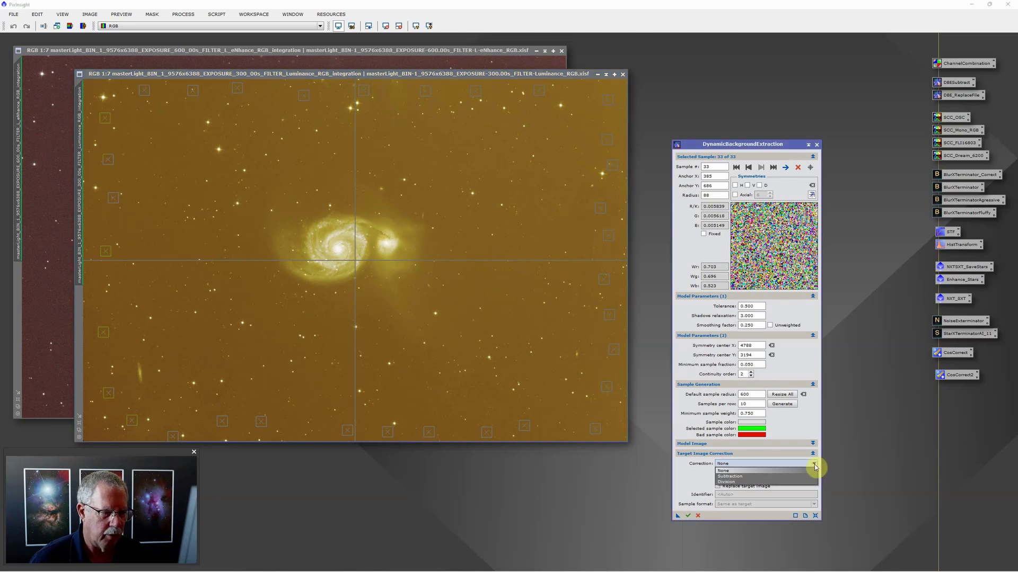
left_click(760, 475)
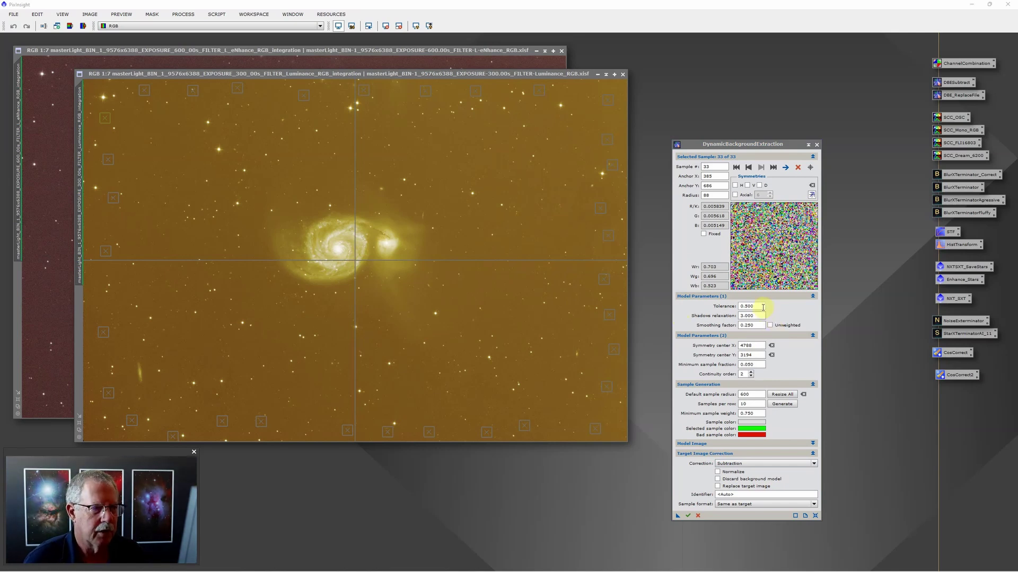
left_click_drag(760, 306, 704, 302)
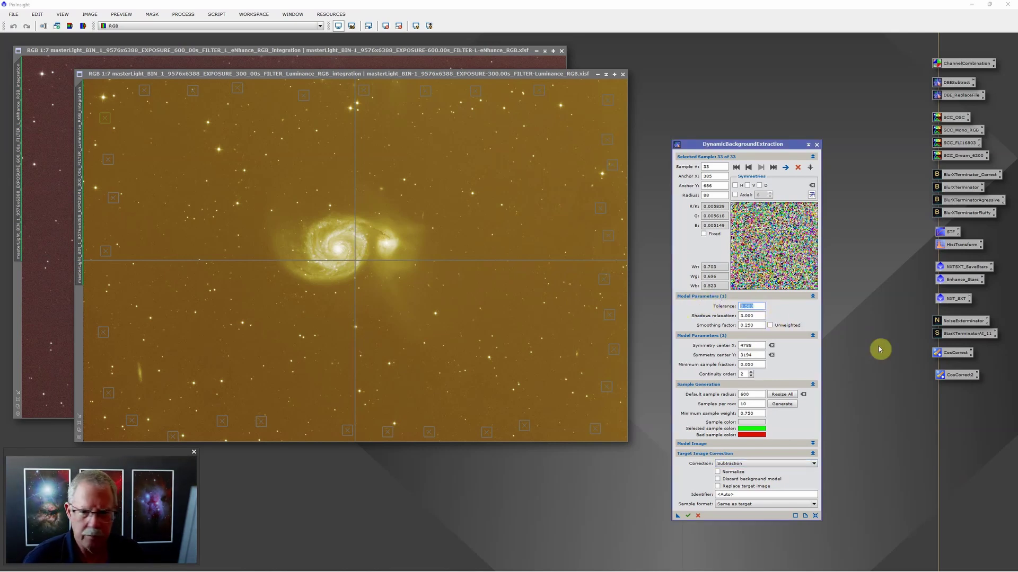
type("2")
key("Return")
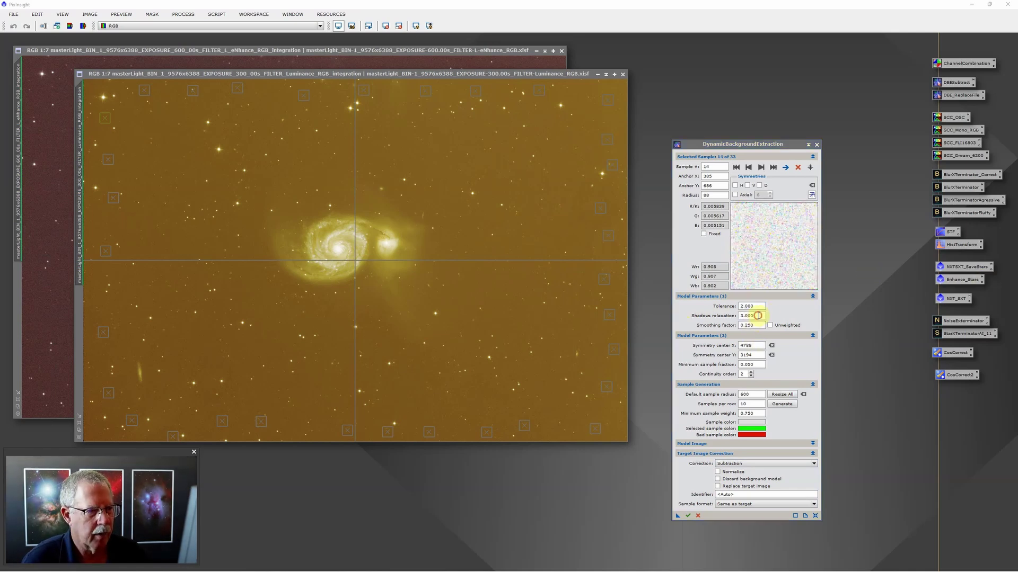
left_click_drag(758, 316, 727, 316)
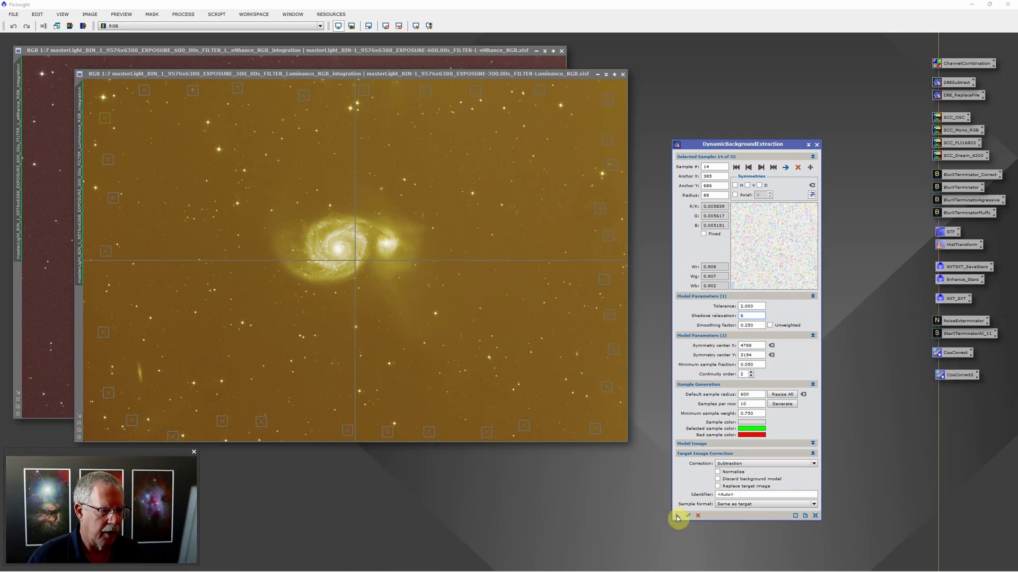
Step: Save the DBE settings as a process icon on the workspace and execute the background extraction on the Luminance master light
left_click_drag(678, 518, 880, 344)
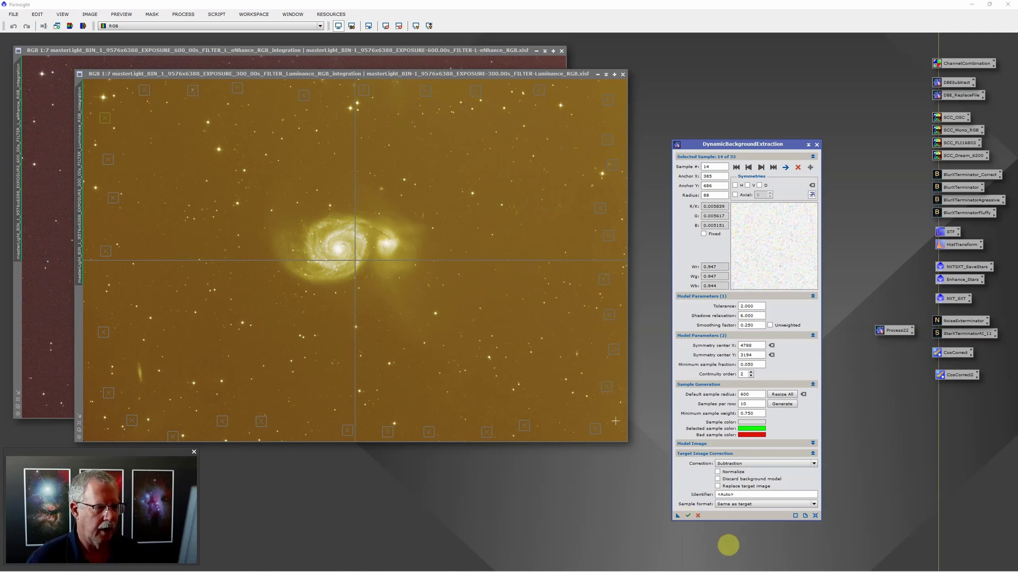
left_click(687, 515)
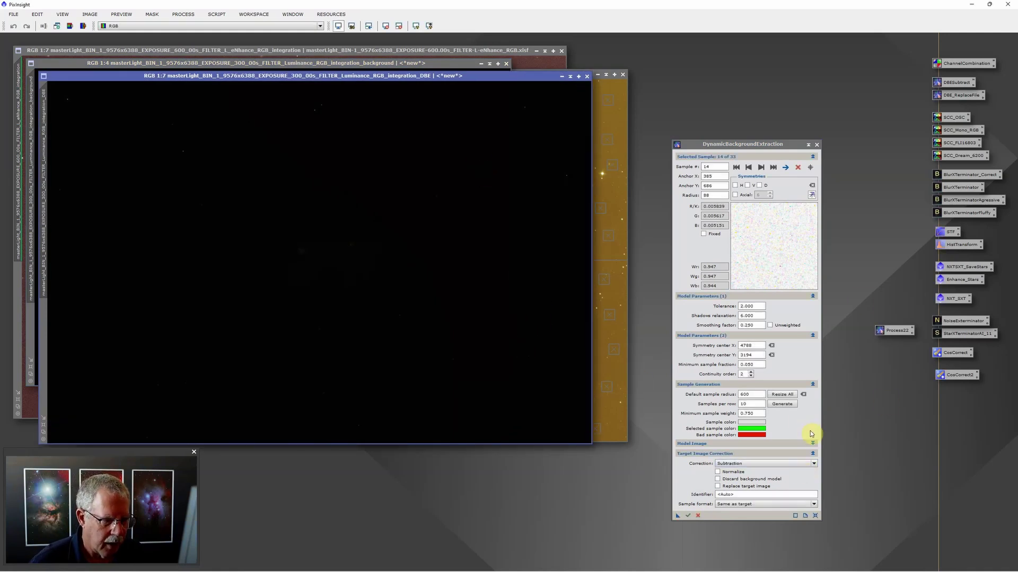
Step: Set DBE to discard the background model and replace the target image, and save these settings as a new process icon
left_click(718, 480)
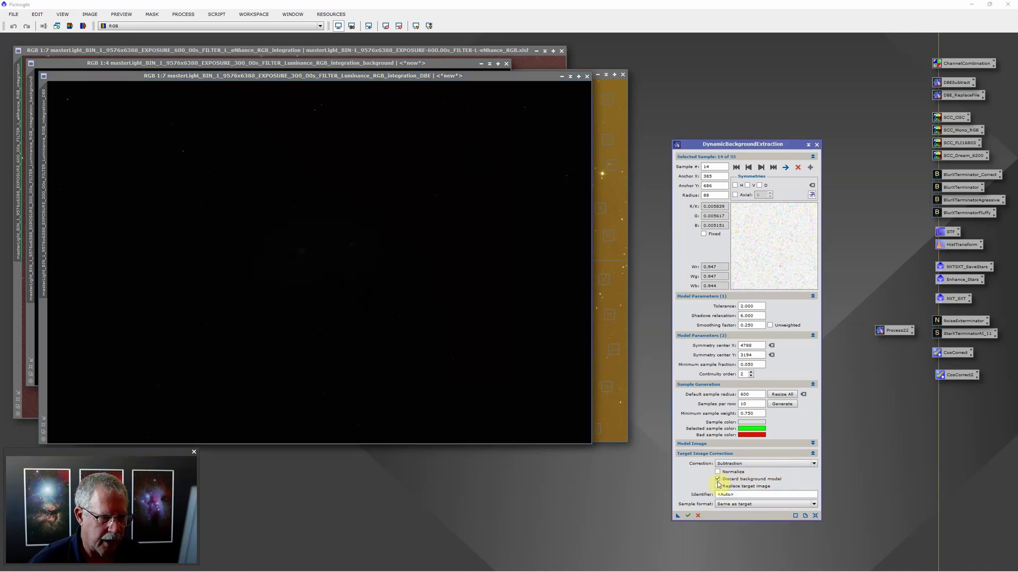
left_click(718, 486)
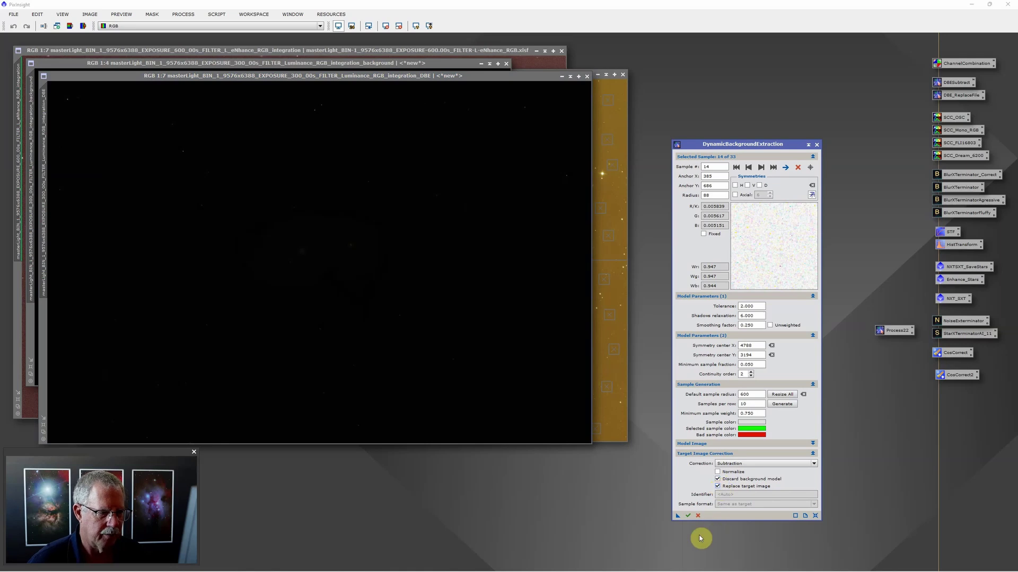
left_click_drag(677, 520, 883, 419)
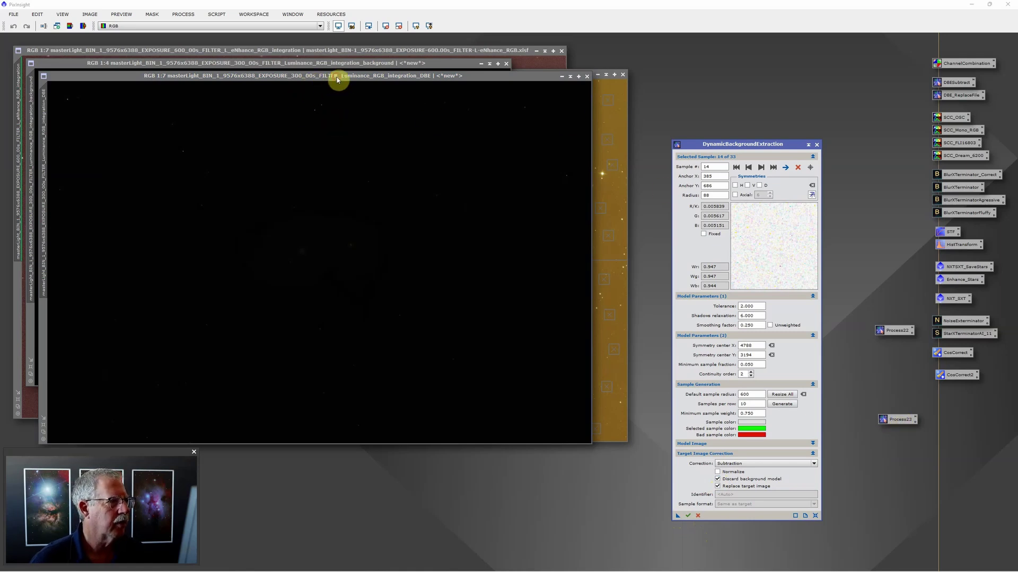
Step: Close the extracted background model and the separate DBE result image of the Luminance master
left_click_drag(337, 79, 341, 116)
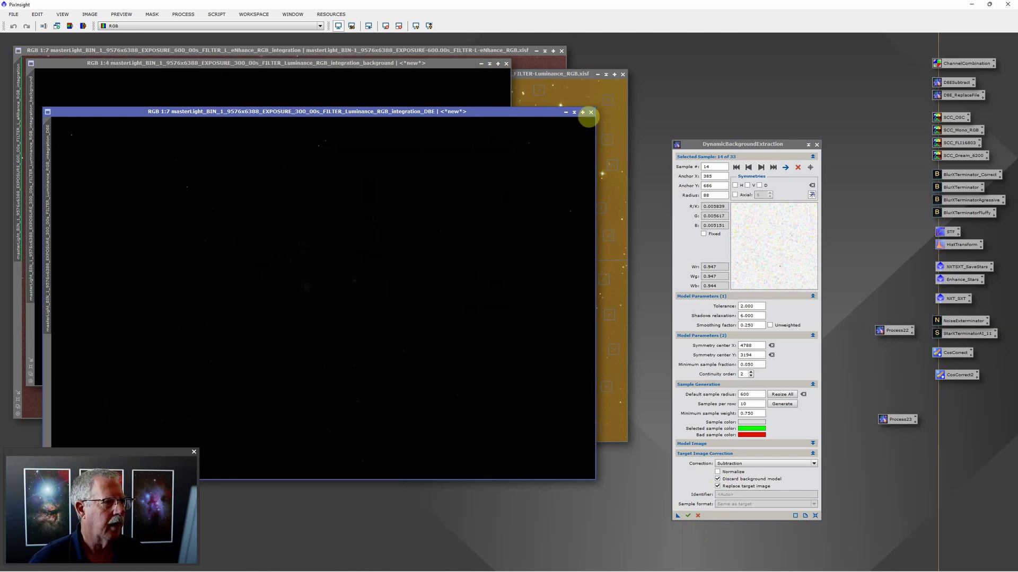
left_click(506, 63)
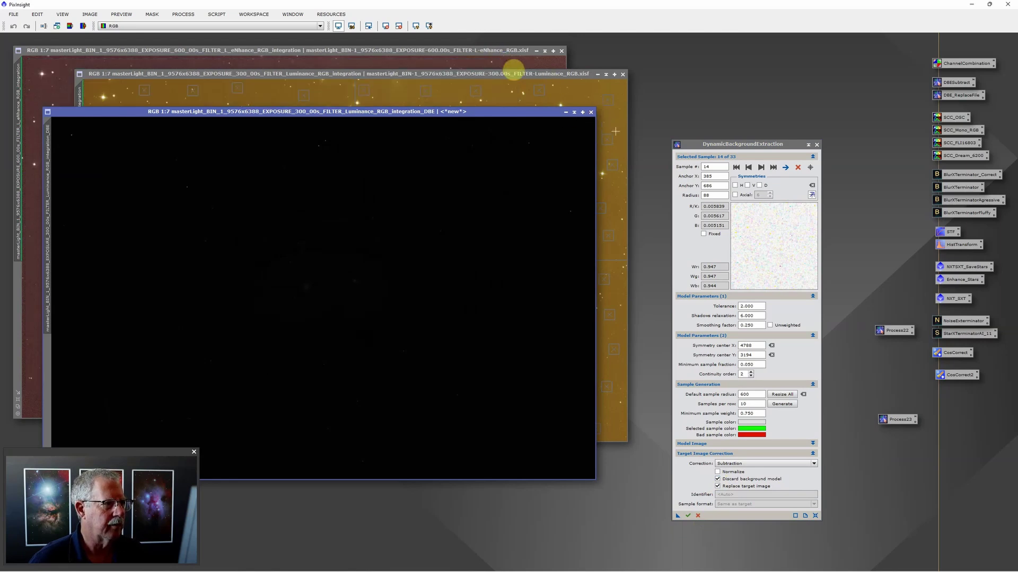
left_click(591, 112)
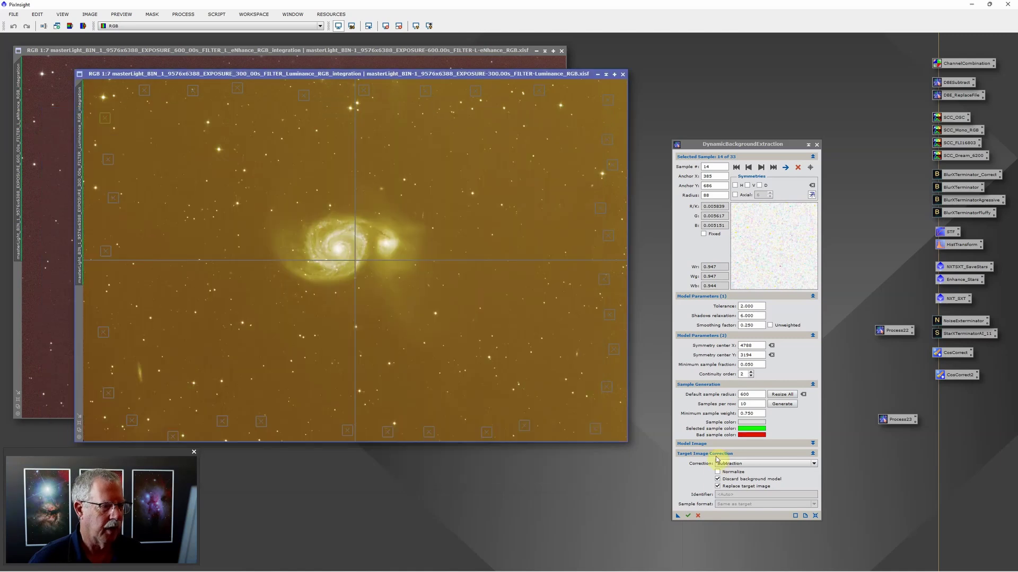
Step: Execute DBE on the Luminance master light, refresh its auto-stretch and end the DBE session
left_click(686, 514)
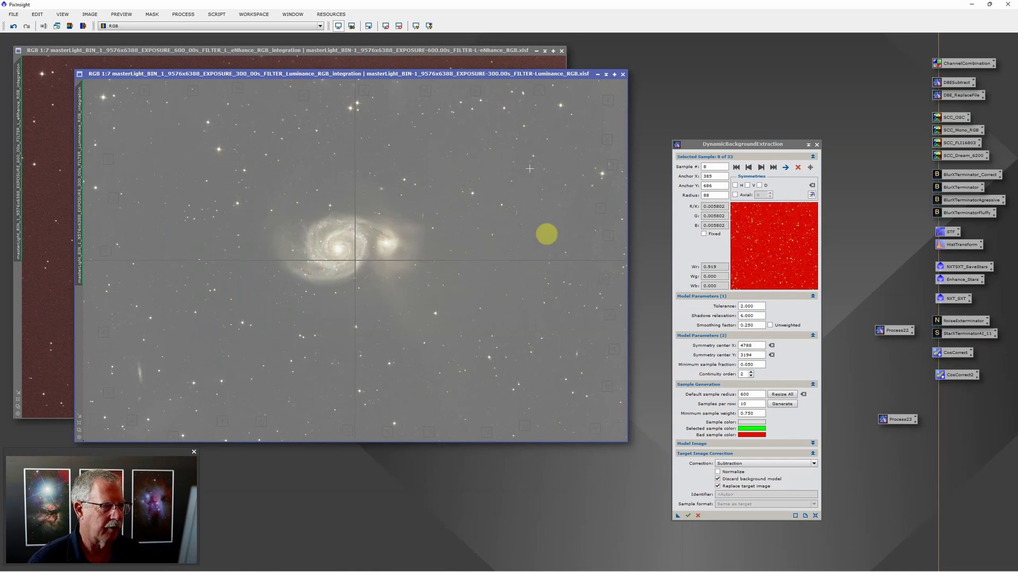
left_click(417, 26)
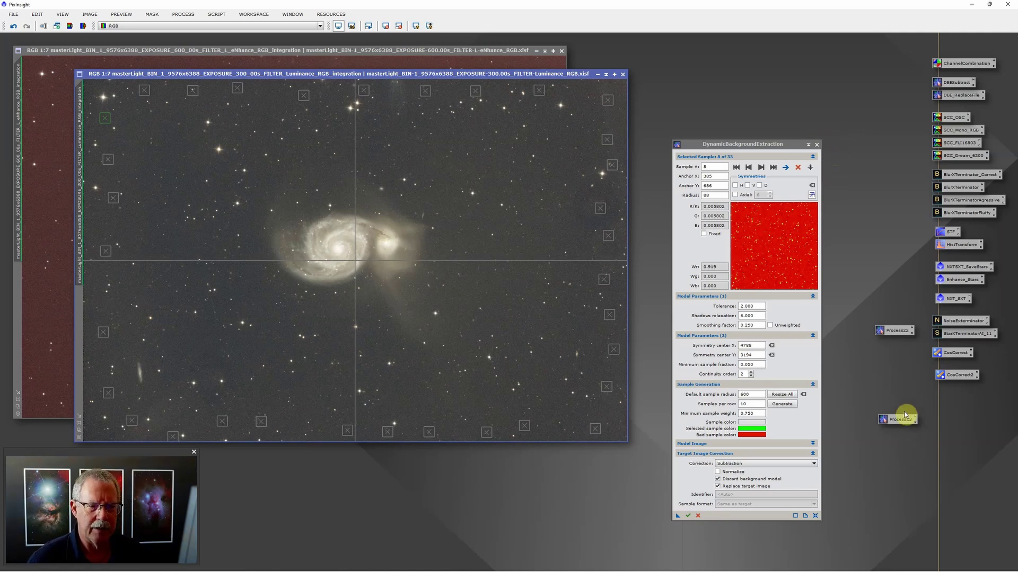
left_click(817, 145)
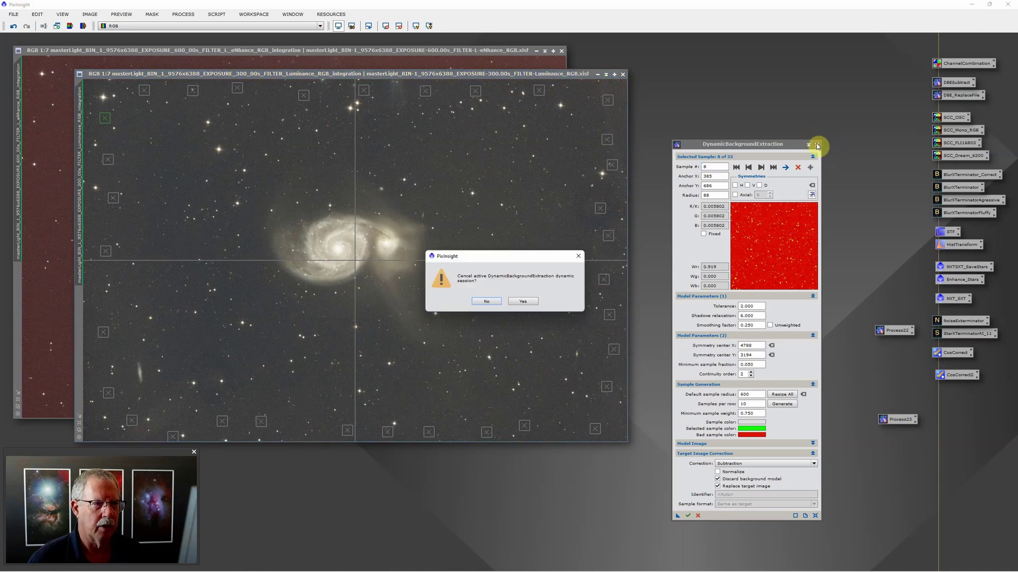
left_click(523, 301)
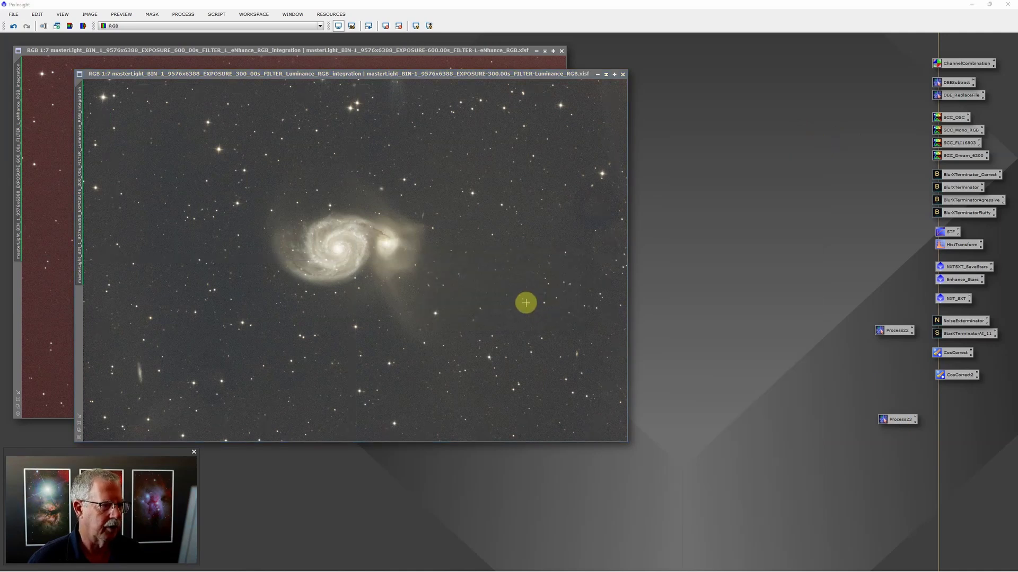
Step: Bring the L-eNhance master light forward, apply the newest saved DBE settings to it and end the DBE session
left_click(369, 52)
left_click_drag(369, 52, 468, 106)
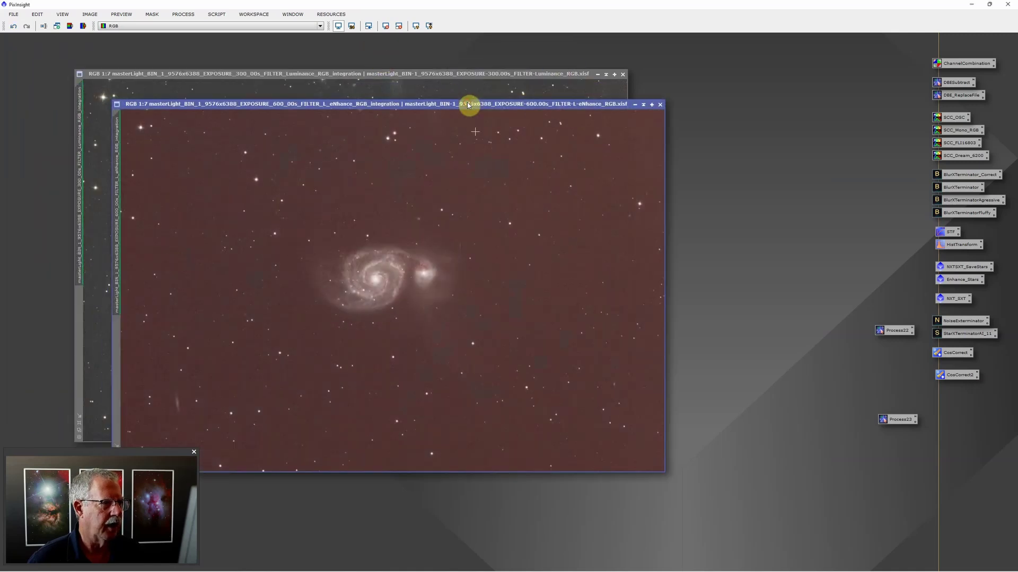
double_click(901, 419)
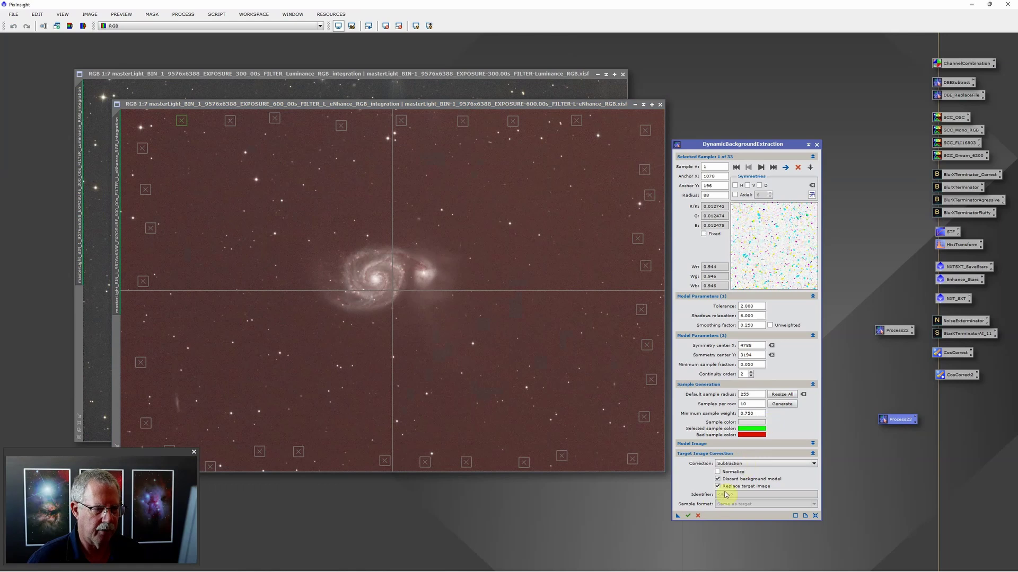
left_click(687, 516)
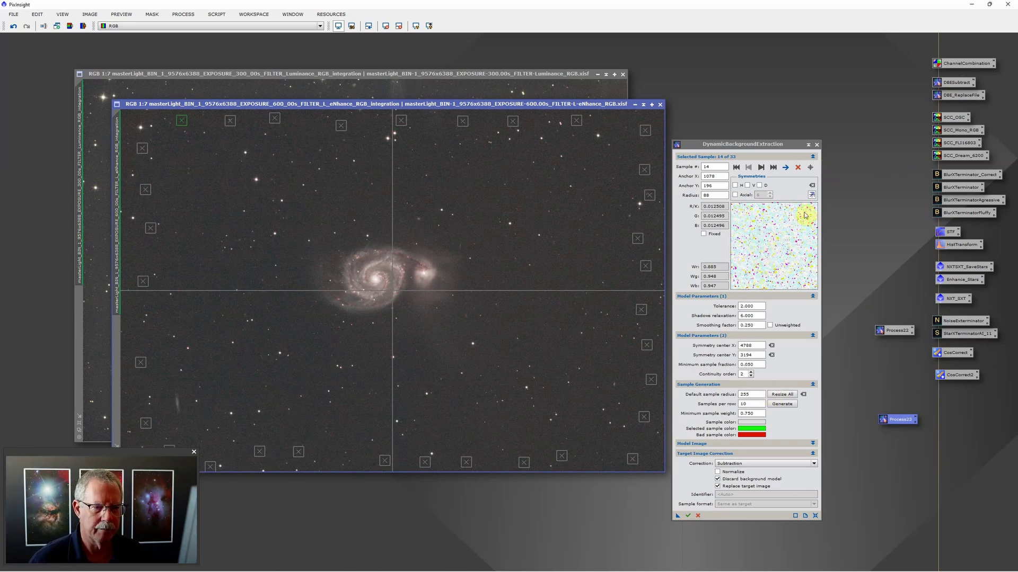
left_click(816, 145)
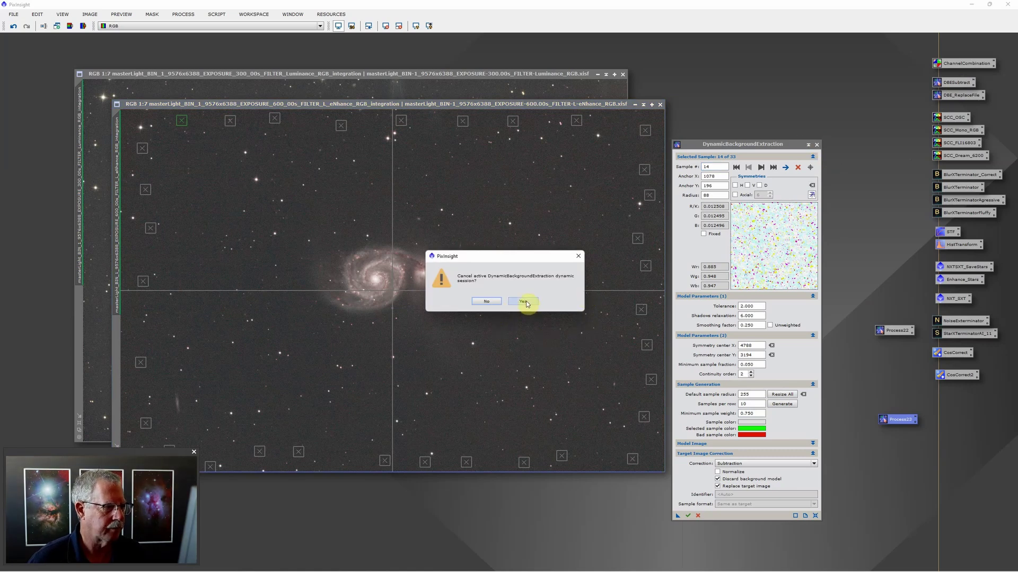
left_click(524, 301)
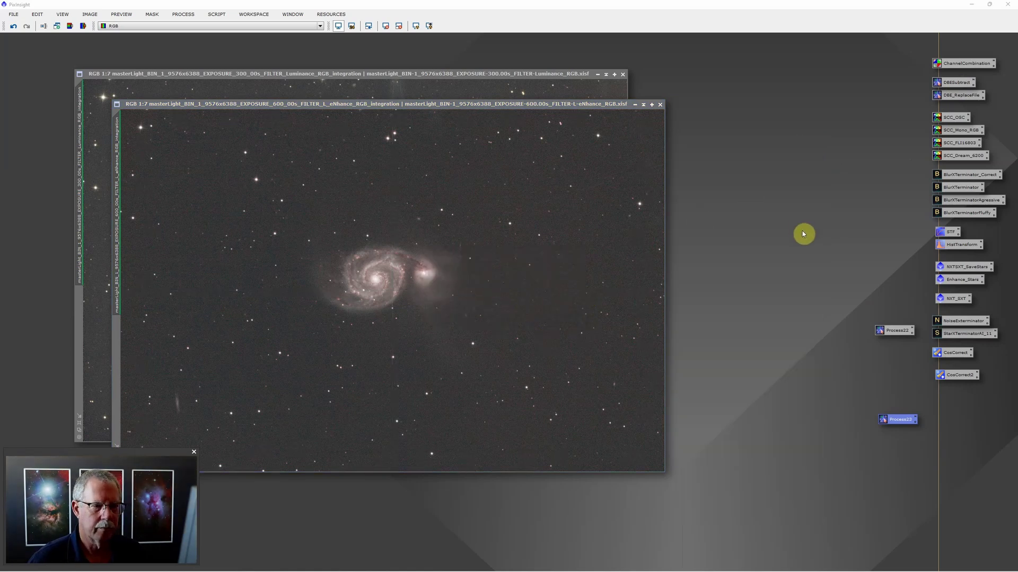
Step: Delete both saved DBE process icons, Process22 and Process23, from the workspace
right_click(897, 330)
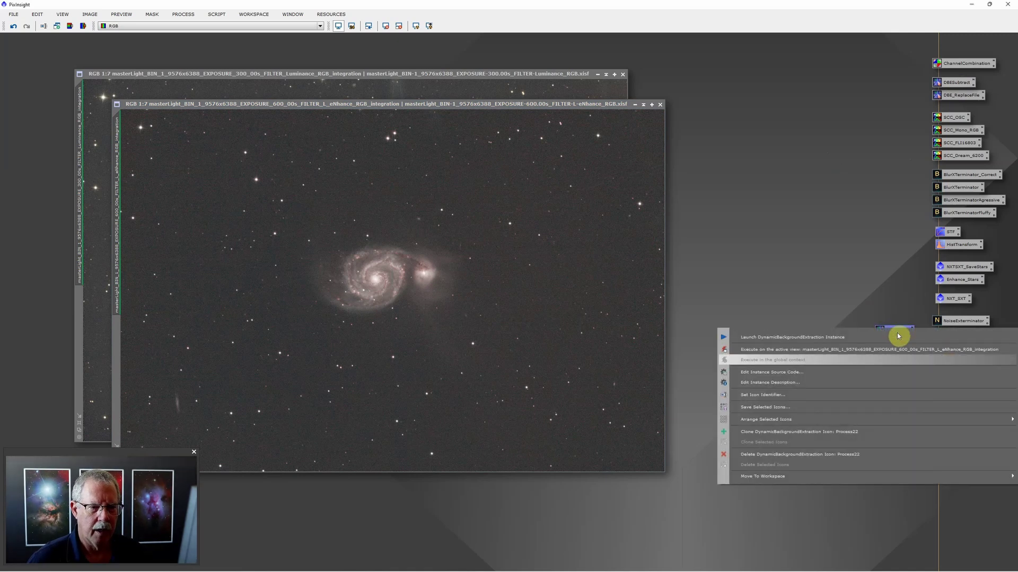
left_click(793, 455)
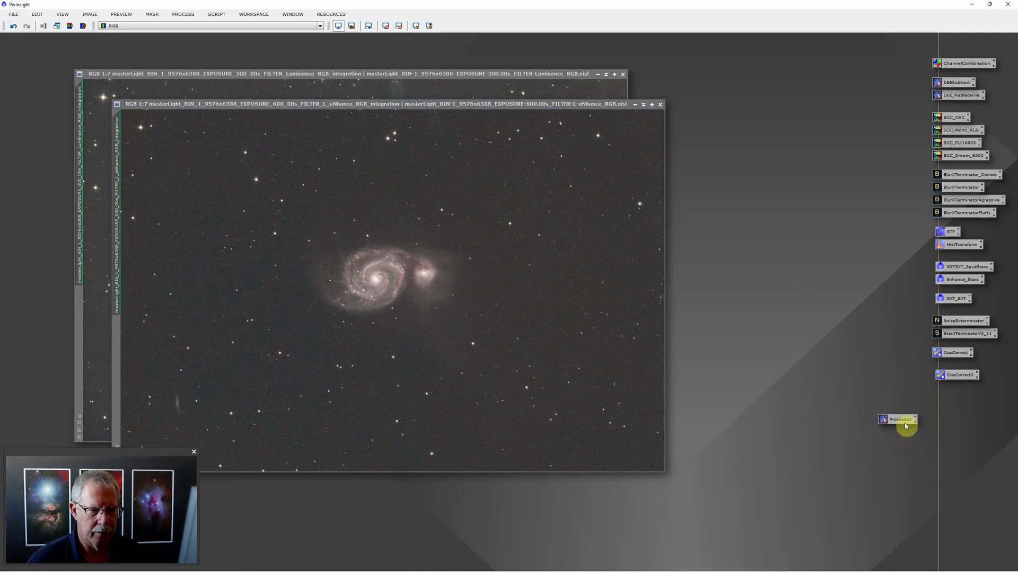
left_click_drag(901, 420, 899, 422)
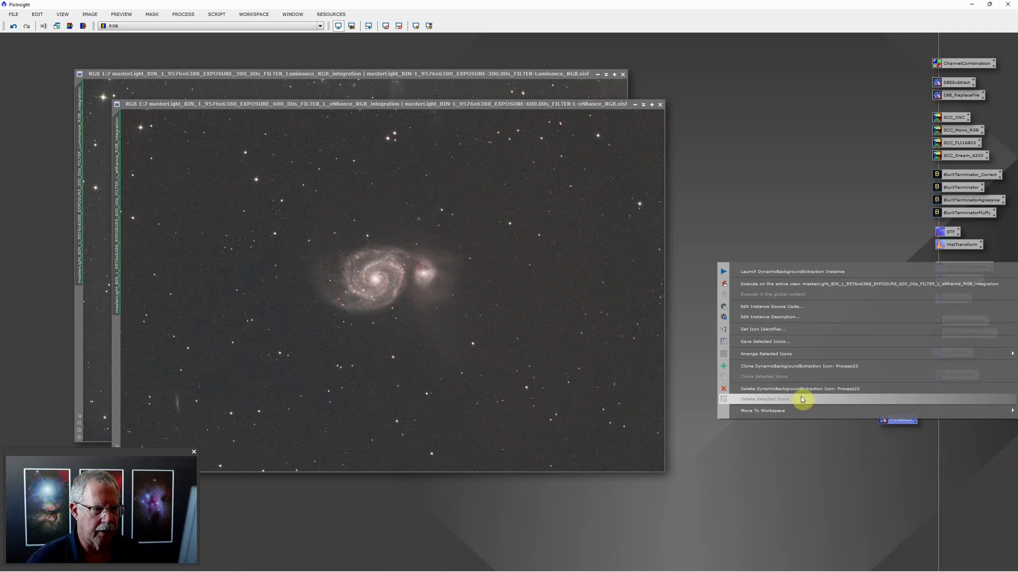
left_click(800, 390)
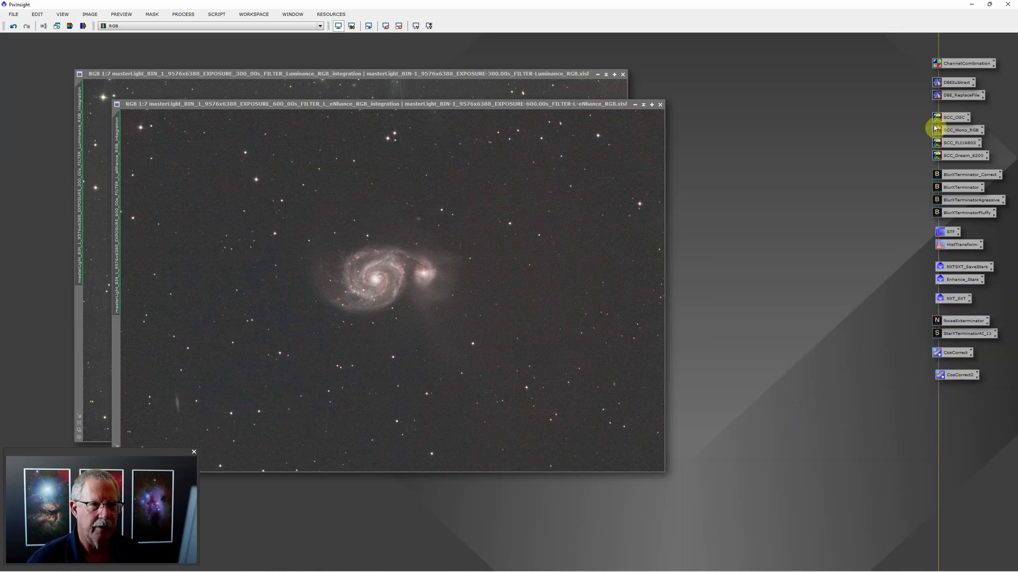
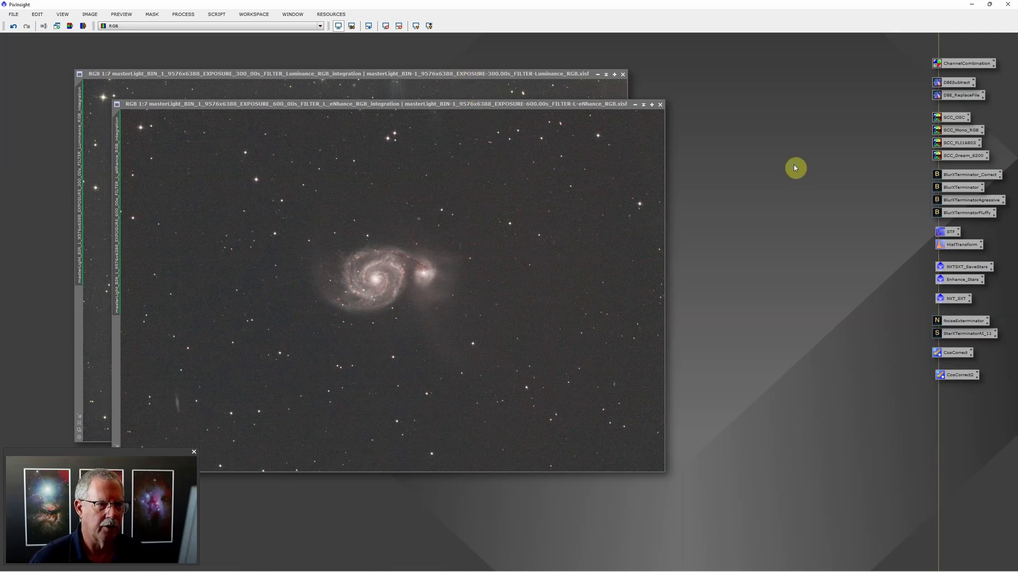
Step: Open a new ImageContainer and add both the Luminance and L-eNhance master light views to it
right_click(794, 168)
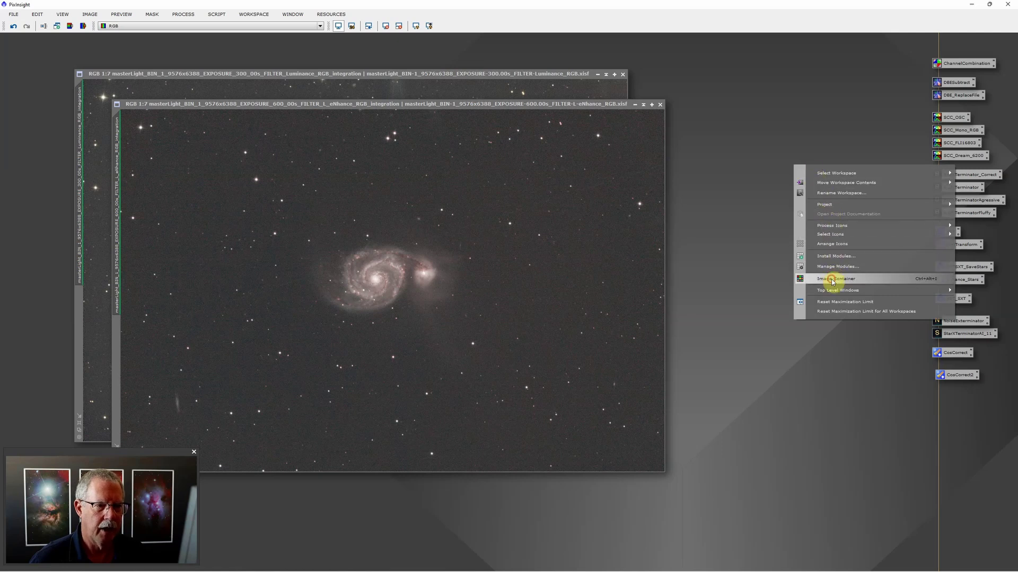
key("Escape")
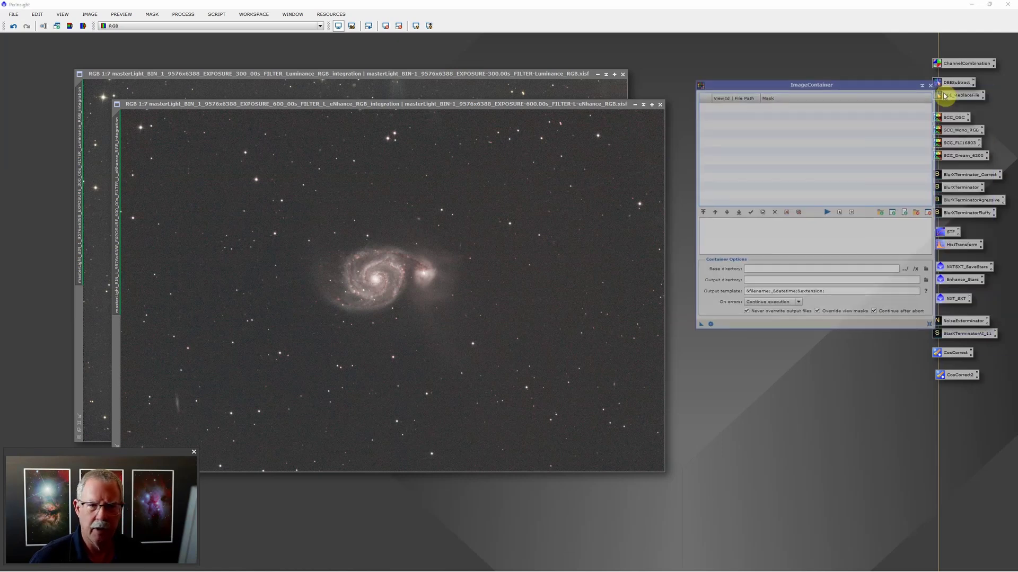
left_click_drag(845, 93, 802, 88)
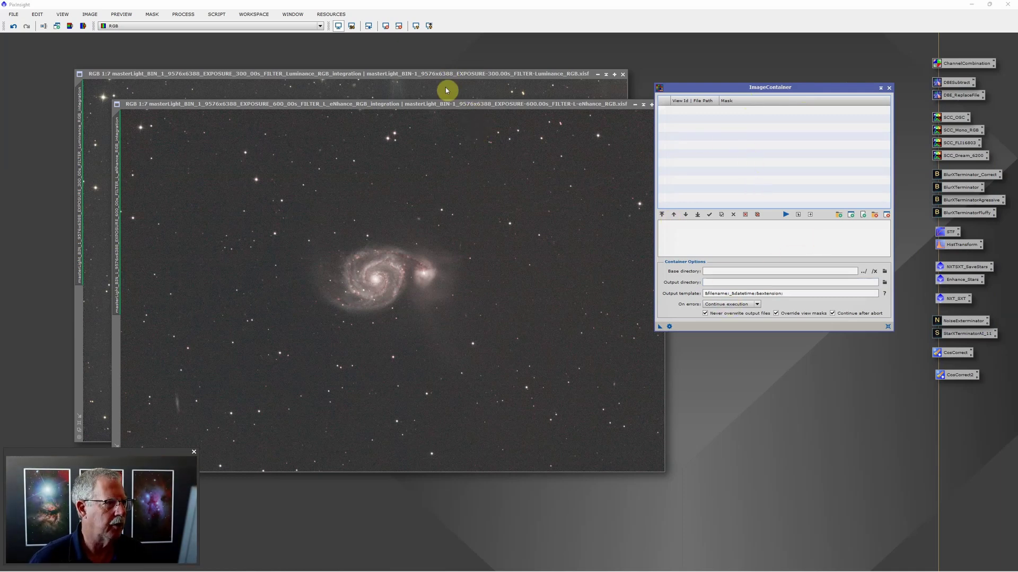
left_click(851, 216)
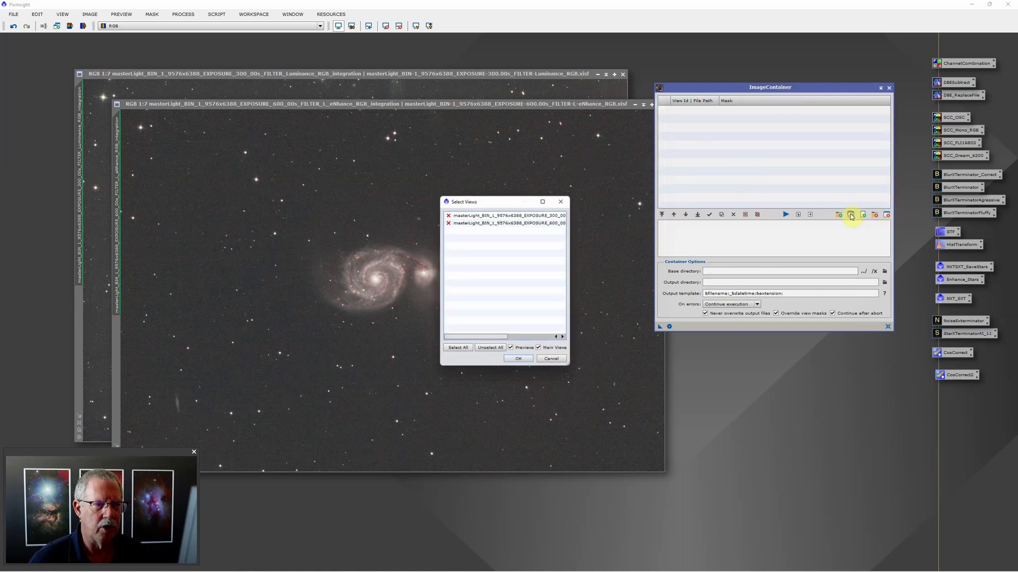
left_click(459, 350)
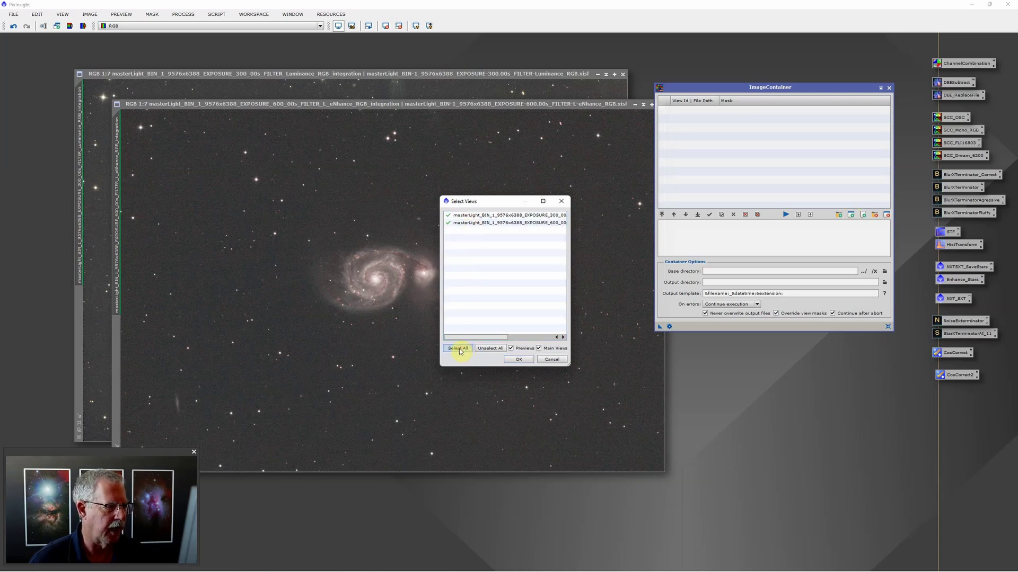
left_click(478, 224)
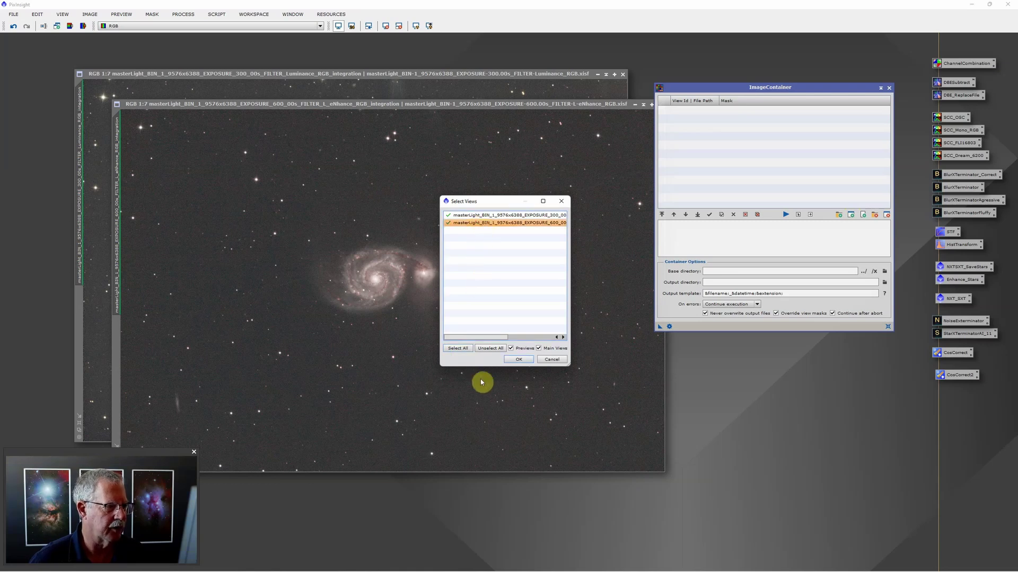
left_click(518, 360)
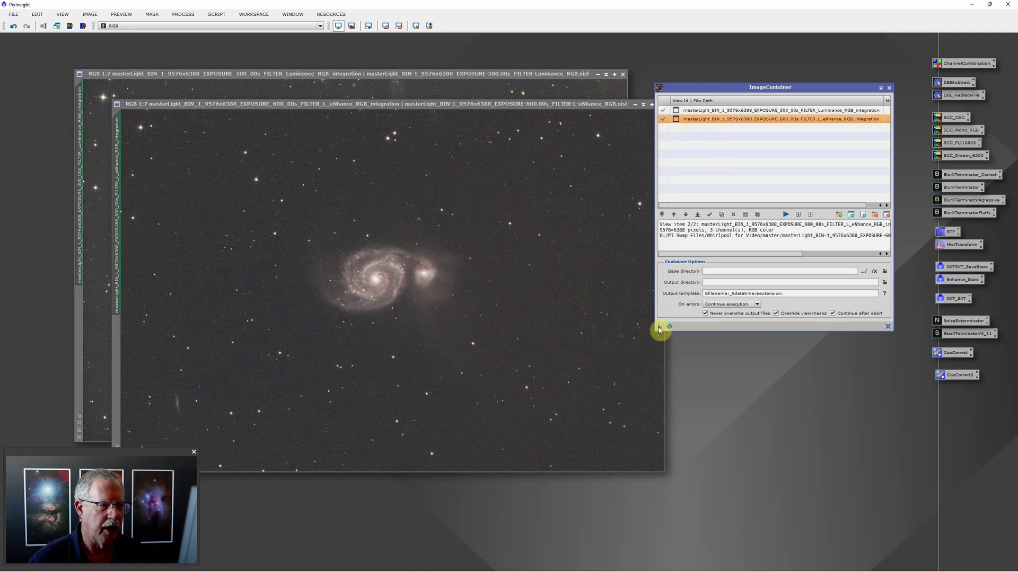
Step: Save the ImageContainer as a workspace icon, close its window and place the icon beside the BlurXTerminator process icons
left_click_drag(658, 326, 813, 370)
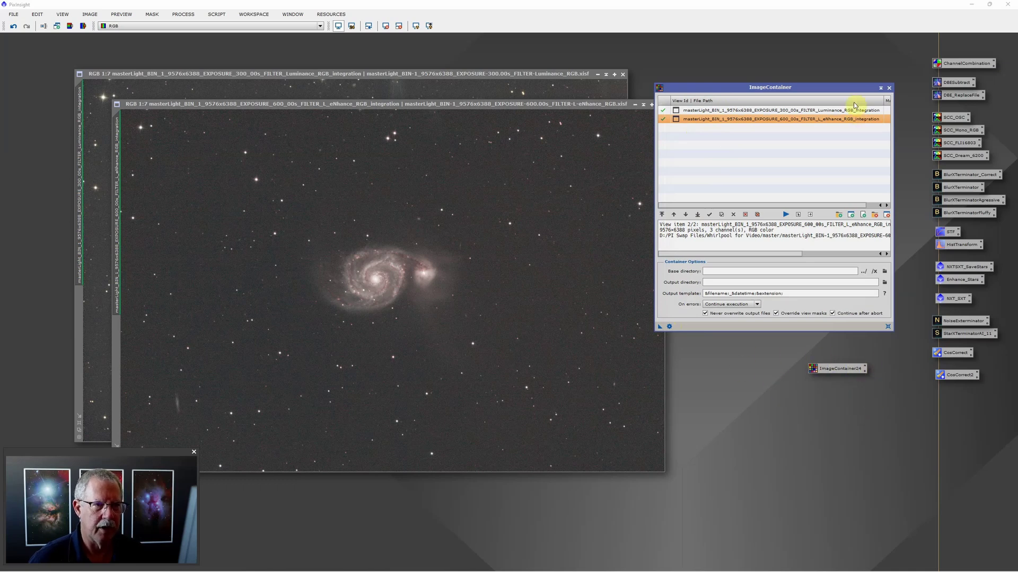
left_click(888, 89)
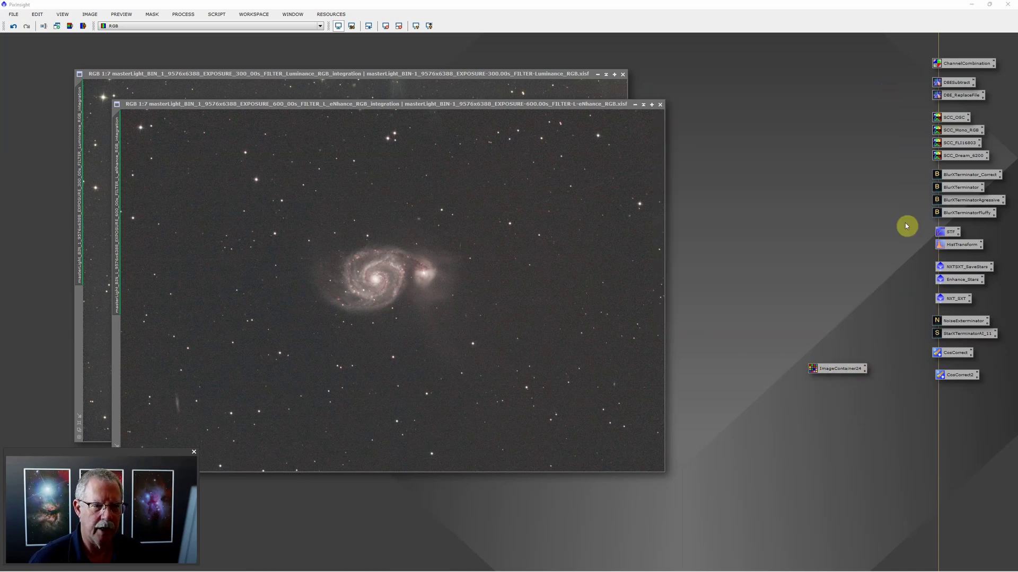
left_click_drag(847, 369, 870, 220)
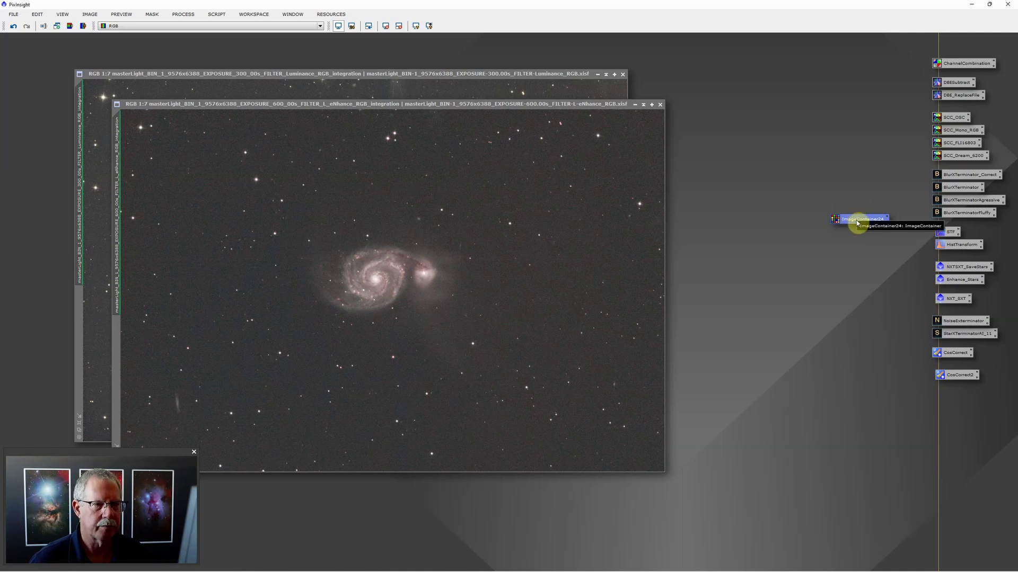
Step: Set BlurXTerminator to Correct Only and apply it to both master lights through the ImageContainer icon
left_click(186, 16)
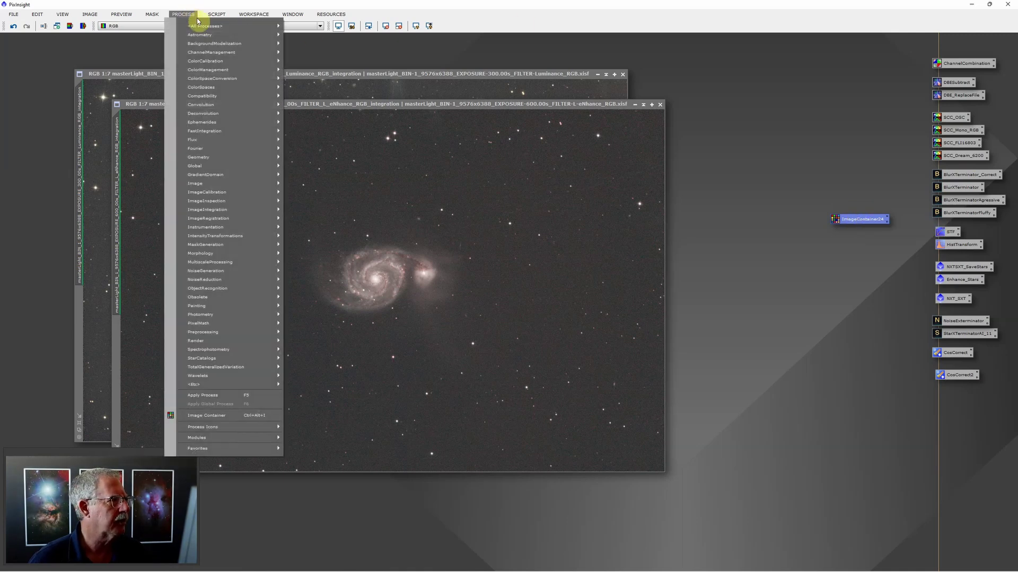
mouse_move(204, 26)
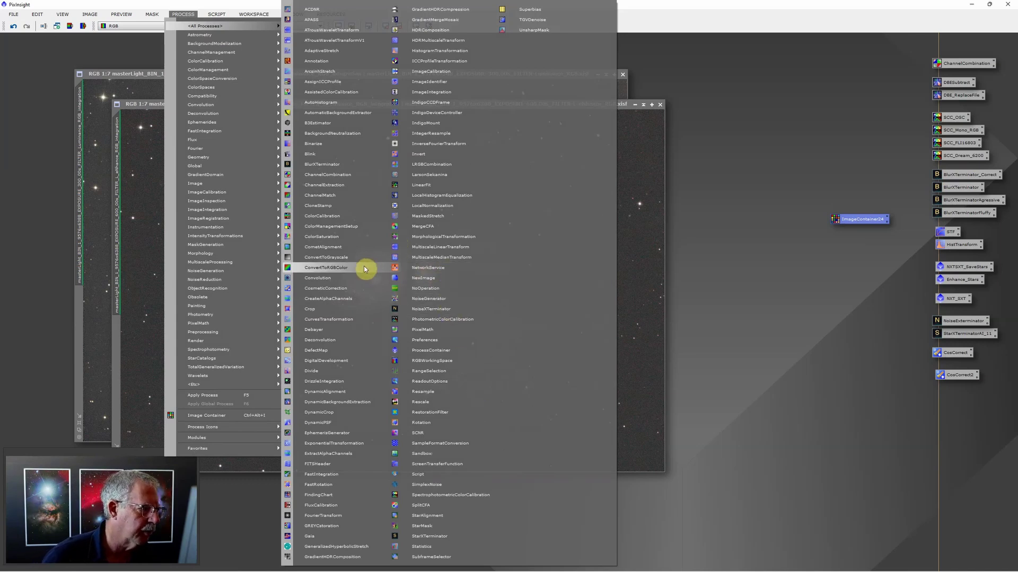
left_click(353, 166)
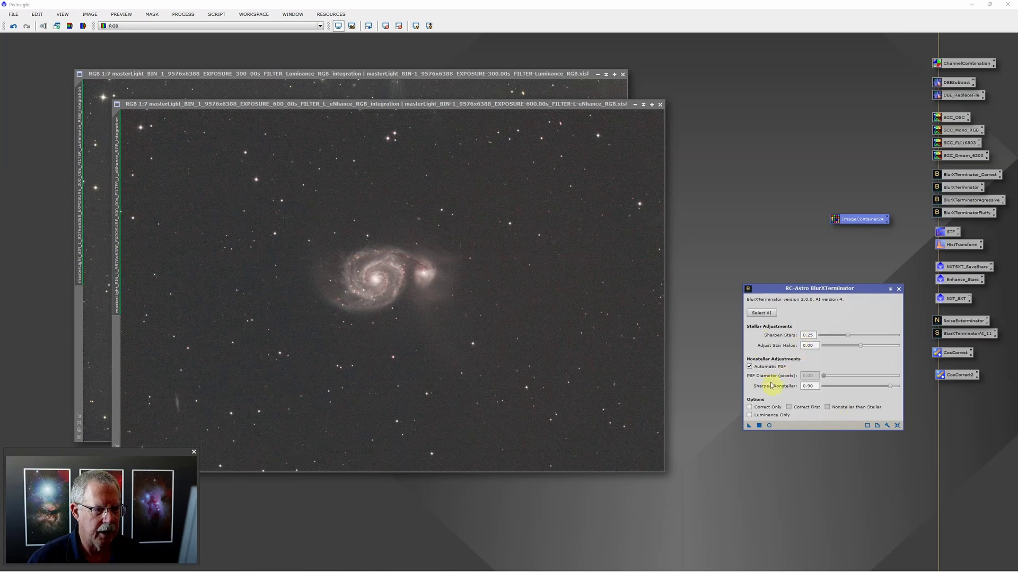
left_click(749, 408)
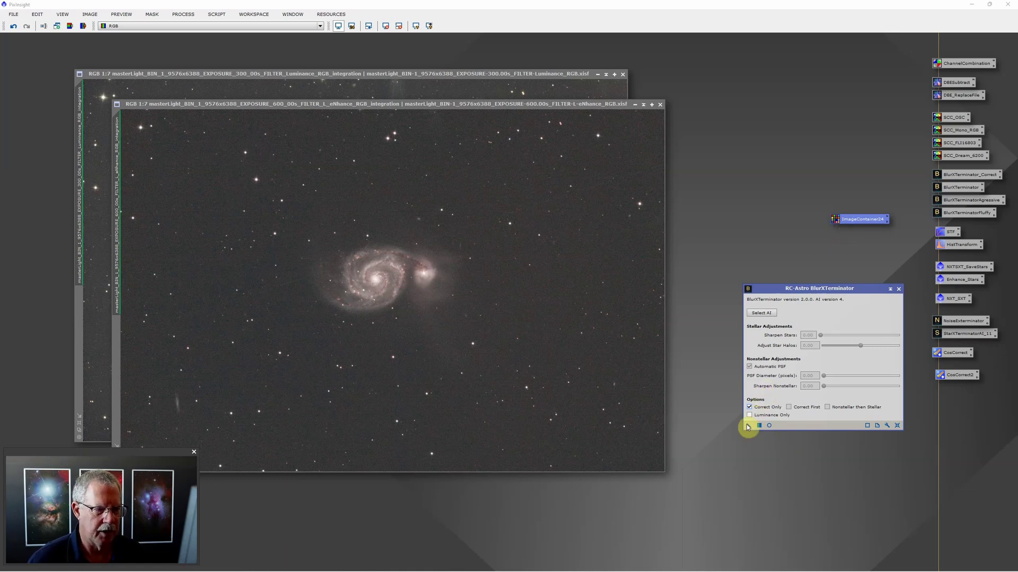
left_click_drag(748, 428, 862, 218)
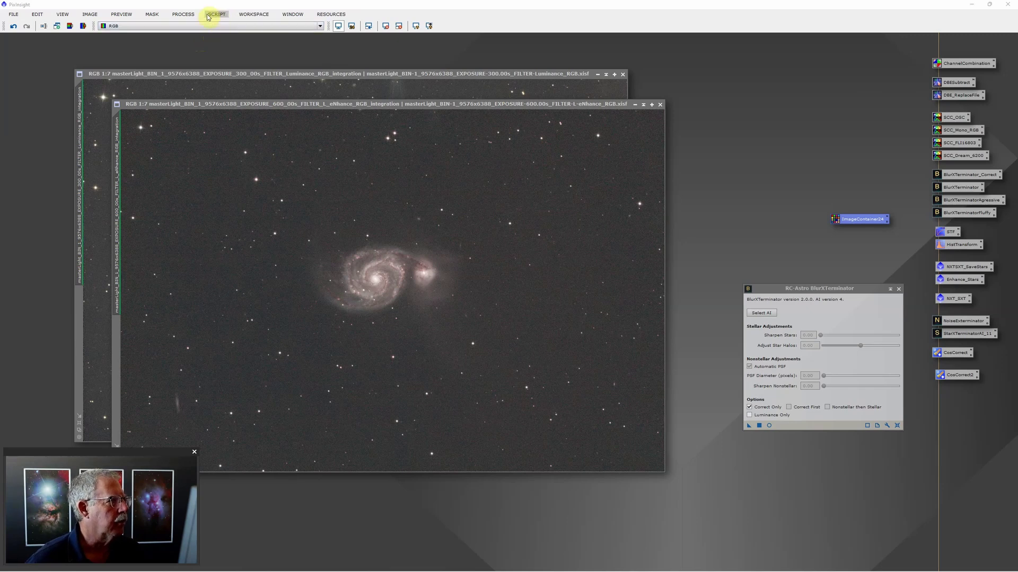
left_click(182, 15)
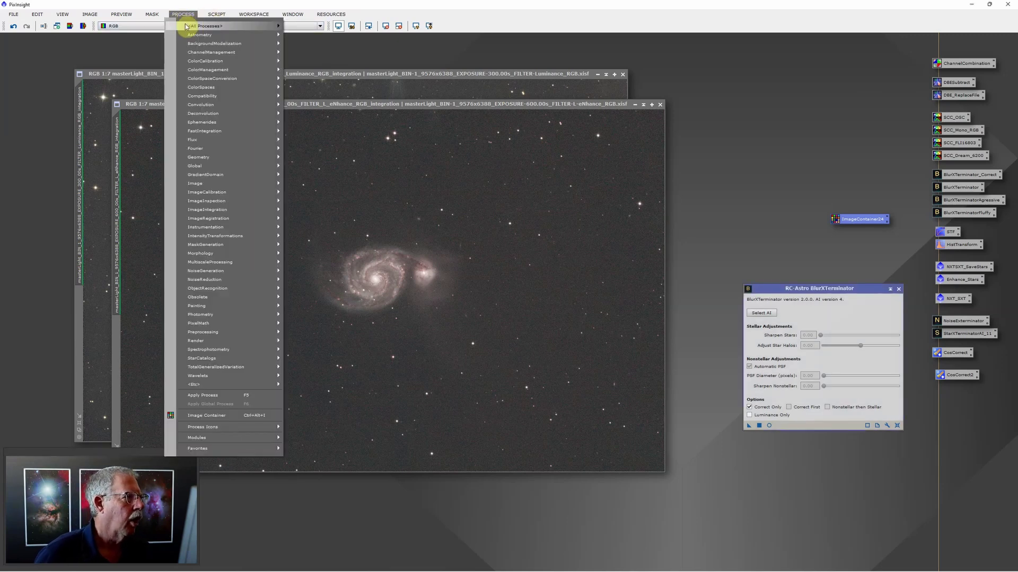
mouse_move(183, 24)
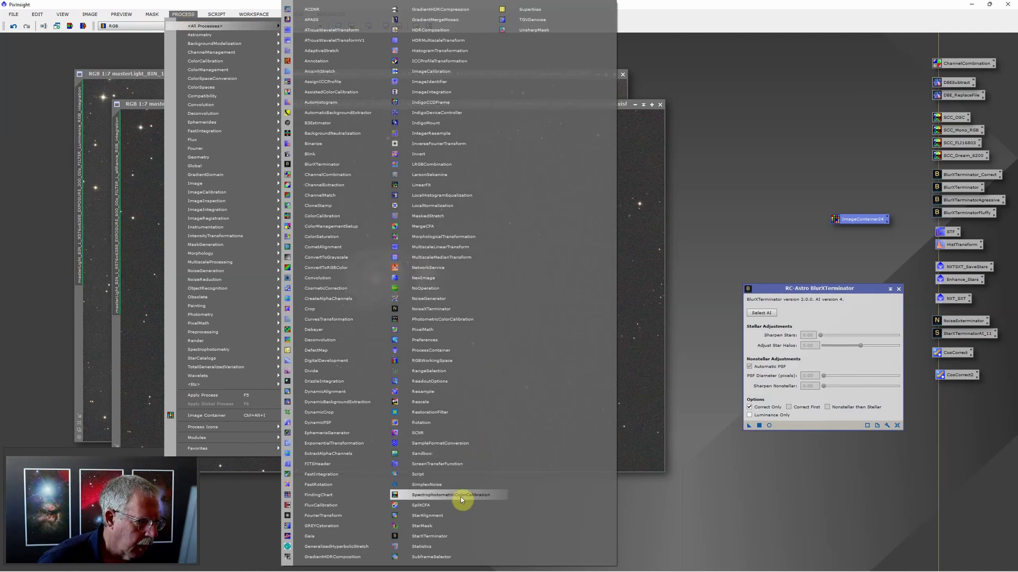
key("Escape")
key("Escape")
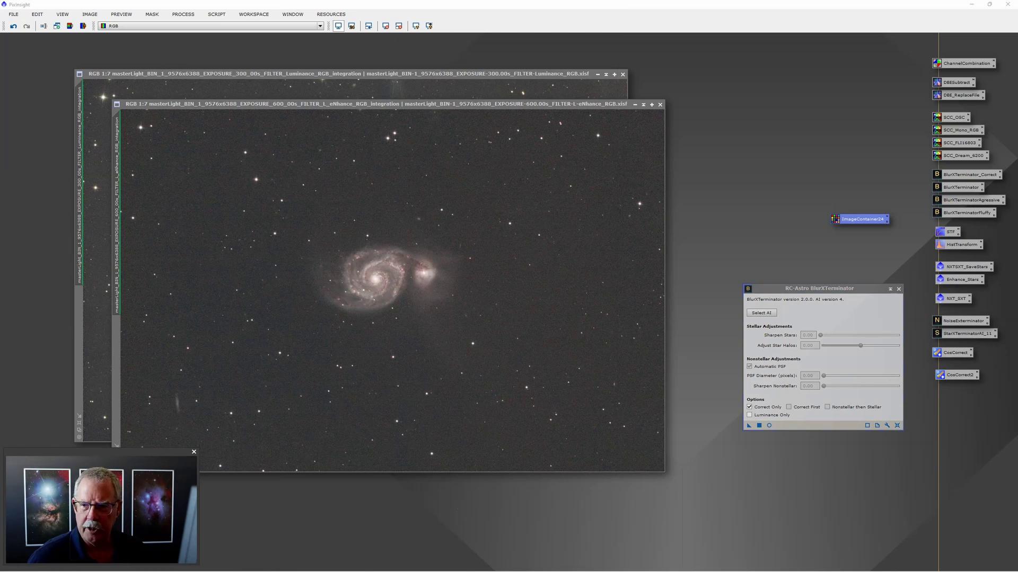
Step: Apply SpectrophotometricColorCalibration, using the Average Spiral Galaxy white reference and Sony color filters, to both master lights through the ImageContainer icon, and close it
left_click_drag(911, 113, 819, 80)
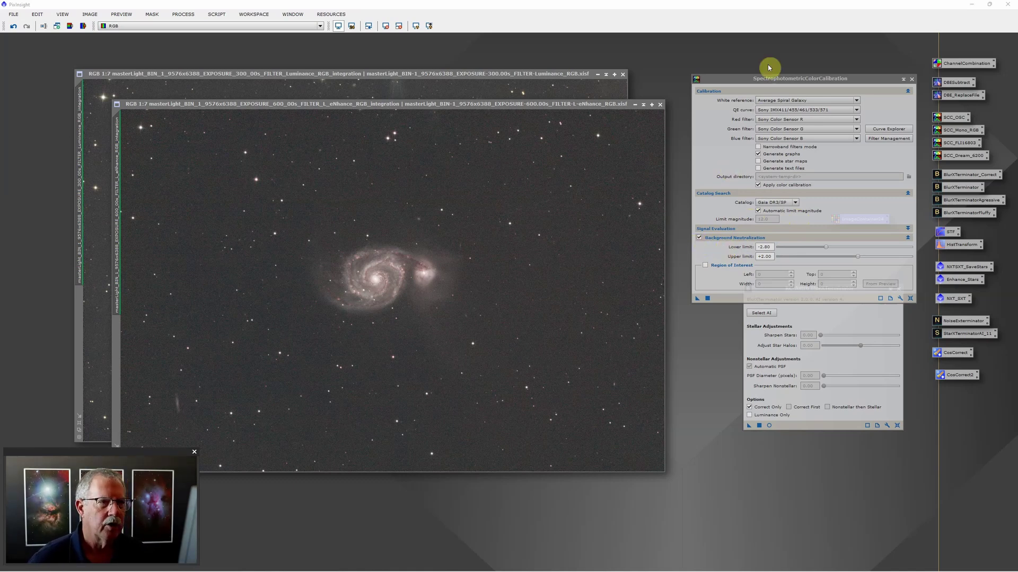
left_click_drag(771, 78, 687, 93)
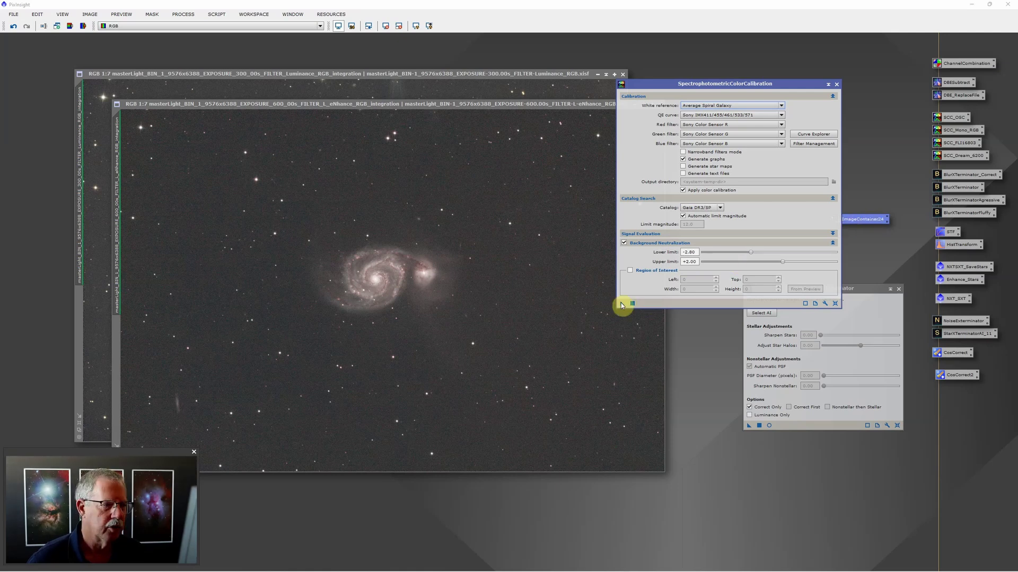
left_click_drag(622, 306, 865, 218)
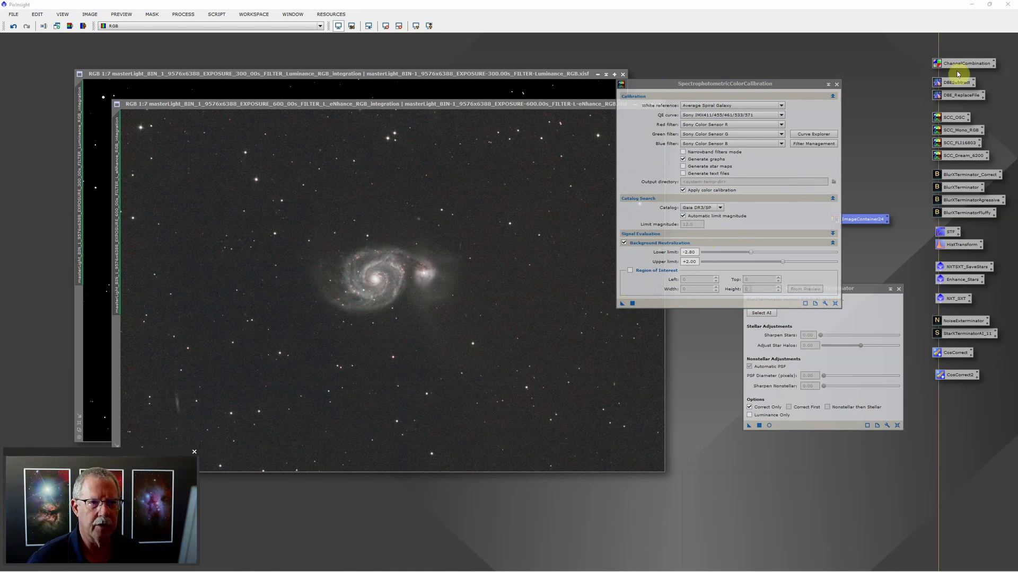
left_click(836, 84)
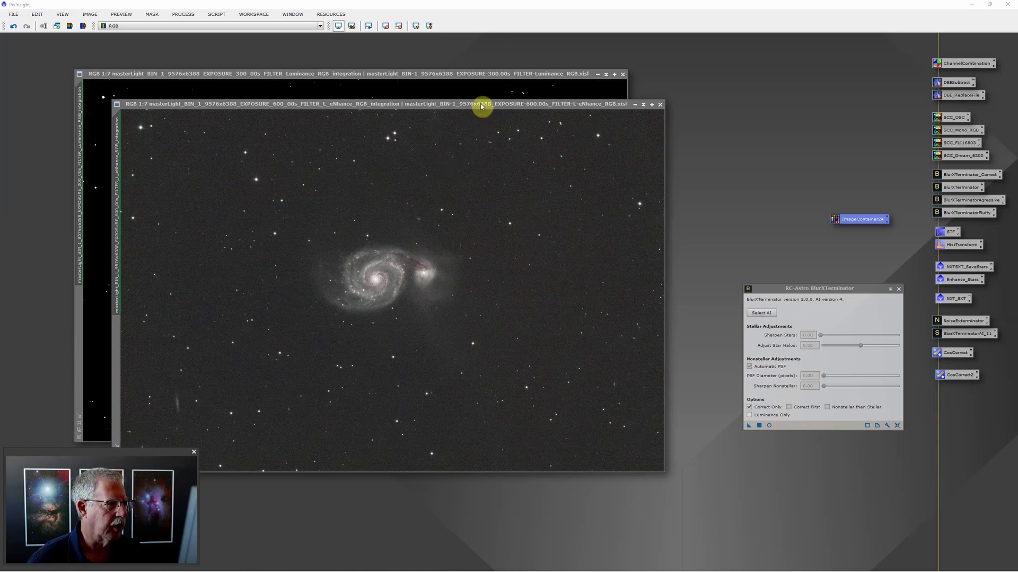
Step: Auto-stretch the screen display of the L-eNhance and Luminance master lights
left_click(417, 26)
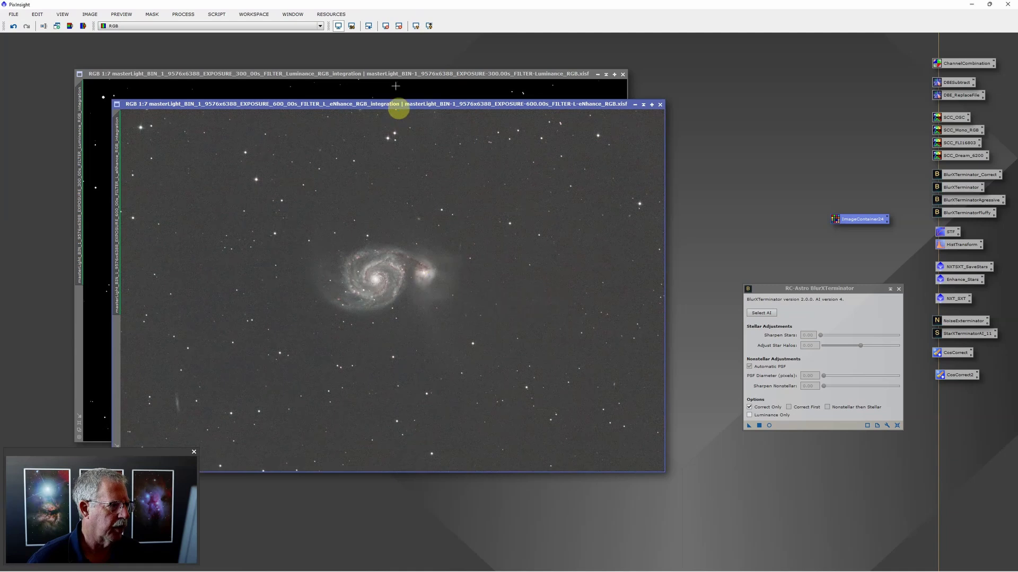
left_click(401, 74)
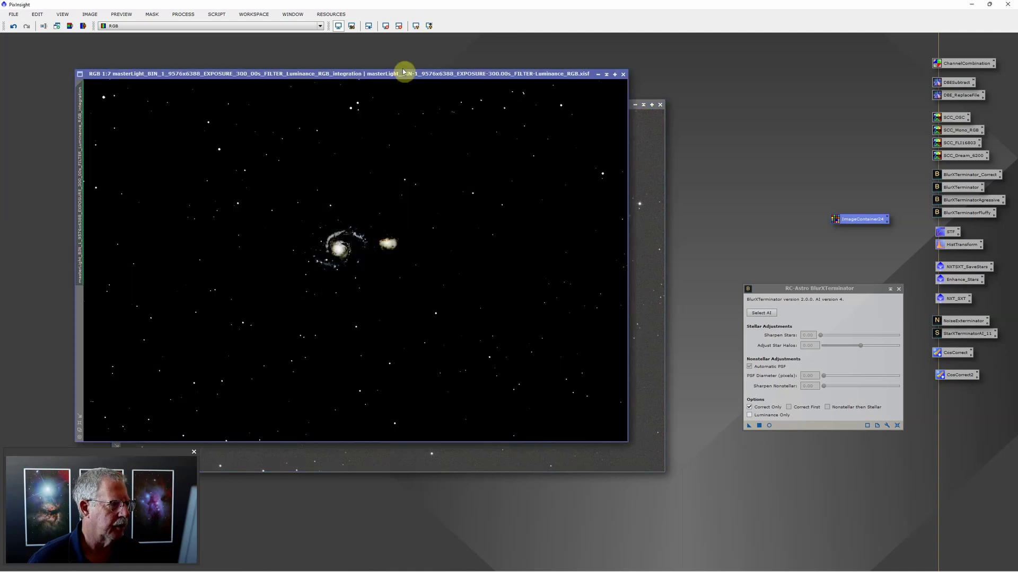
left_click(417, 26)
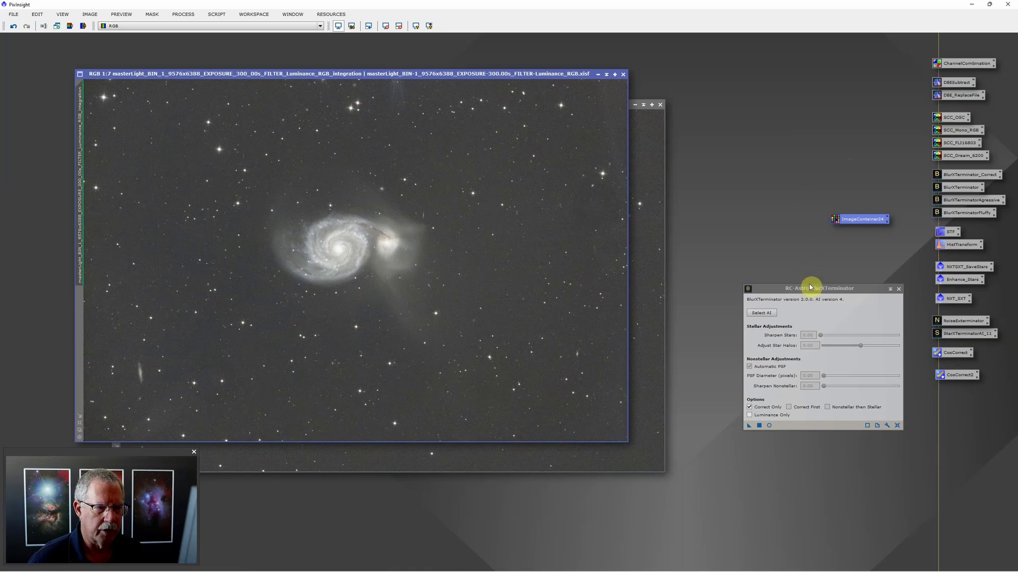
Step: Turn off Correct Only in BlurXTerminator, apply it to both master lights through the ImageContainer icon, and close the process
left_click_drag(810, 288, 810, 276)
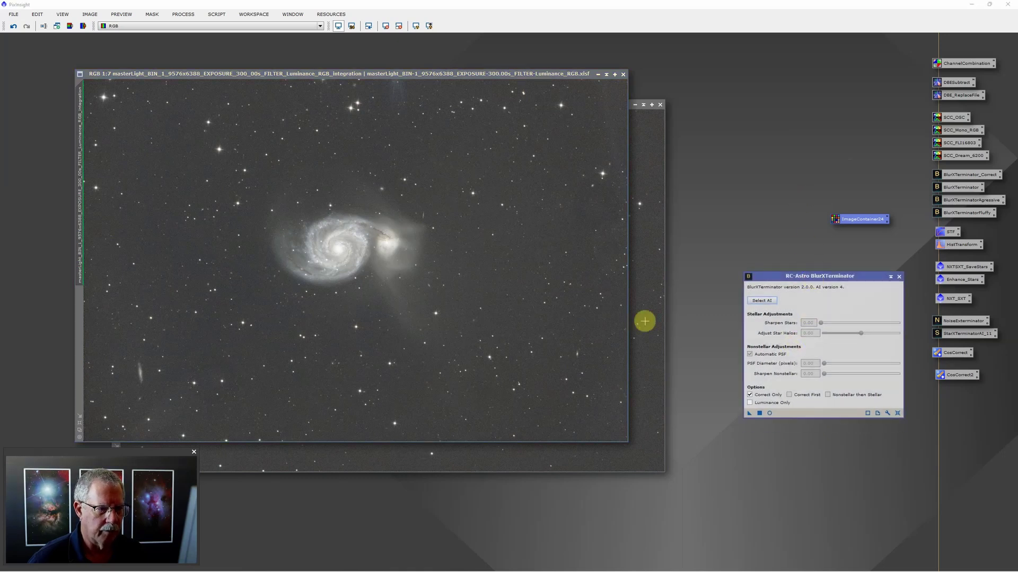
left_click(750, 395)
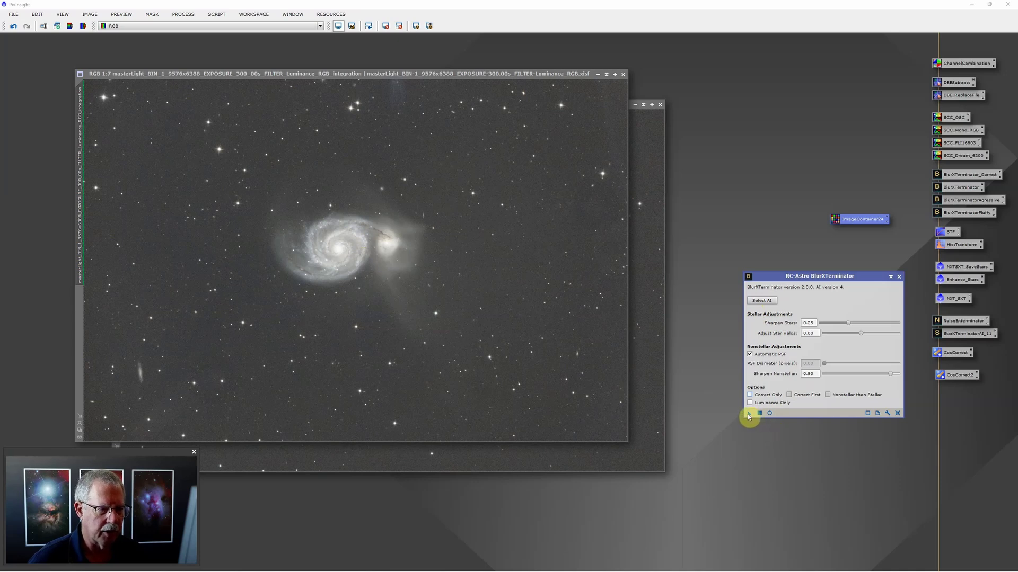
left_click_drag(750, 416, 861, 221)
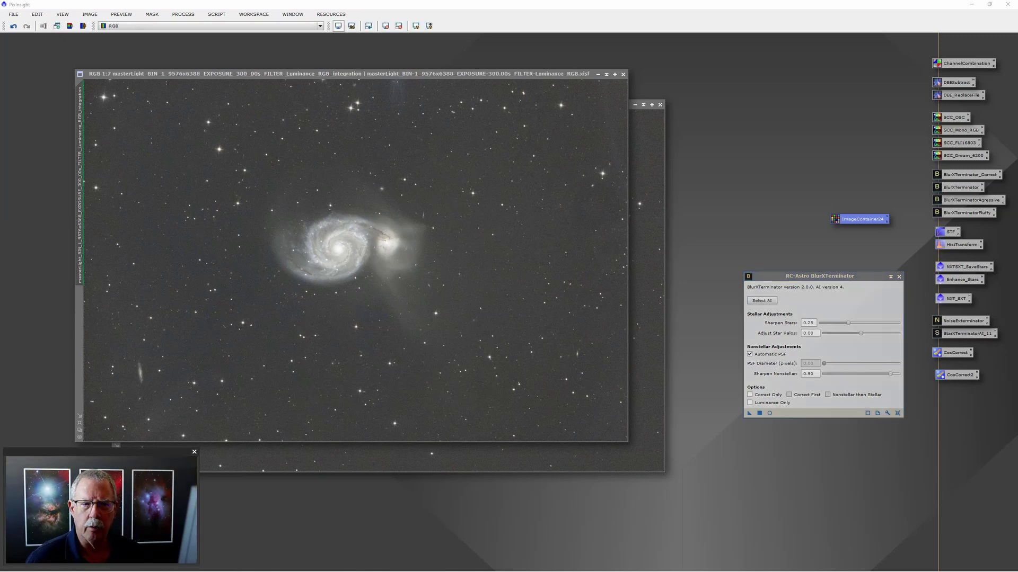
left_click(898, 276)
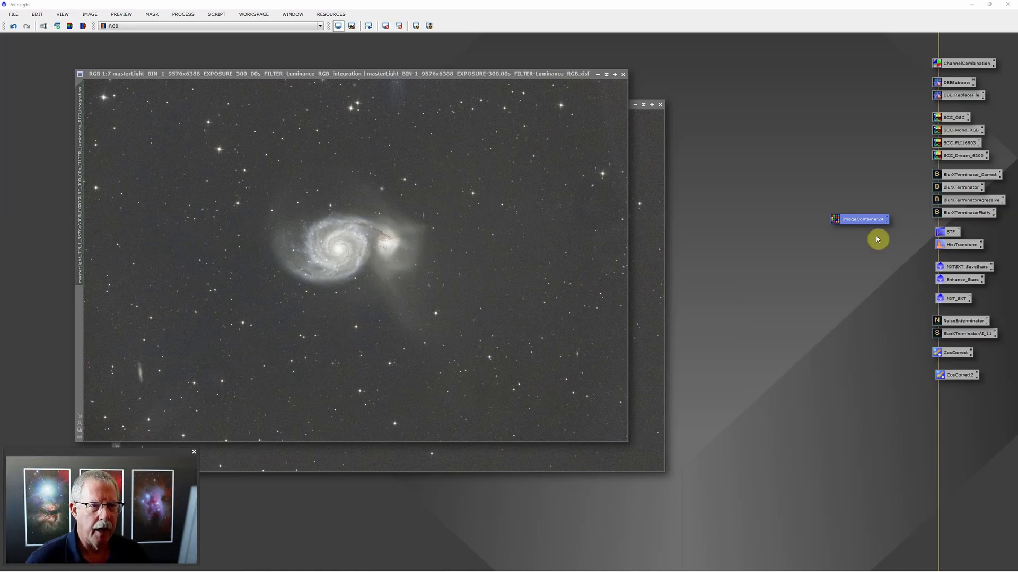
Step: Move the ImageContainer icon slightly lower and switch the Luminance image's screen stretch off and back on
left_click_drag(869, 221, 880, 246)
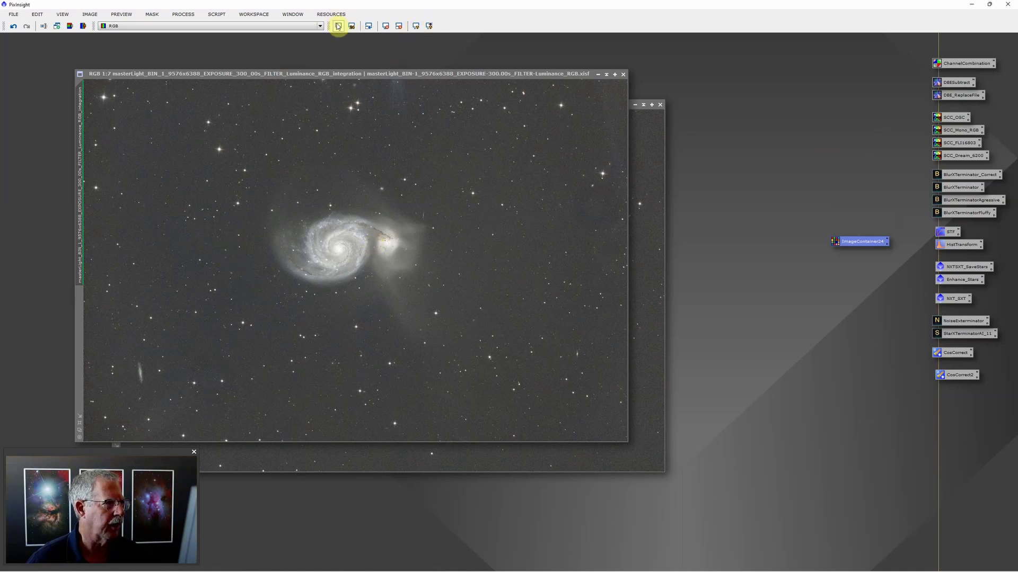
left_click(338, 26)
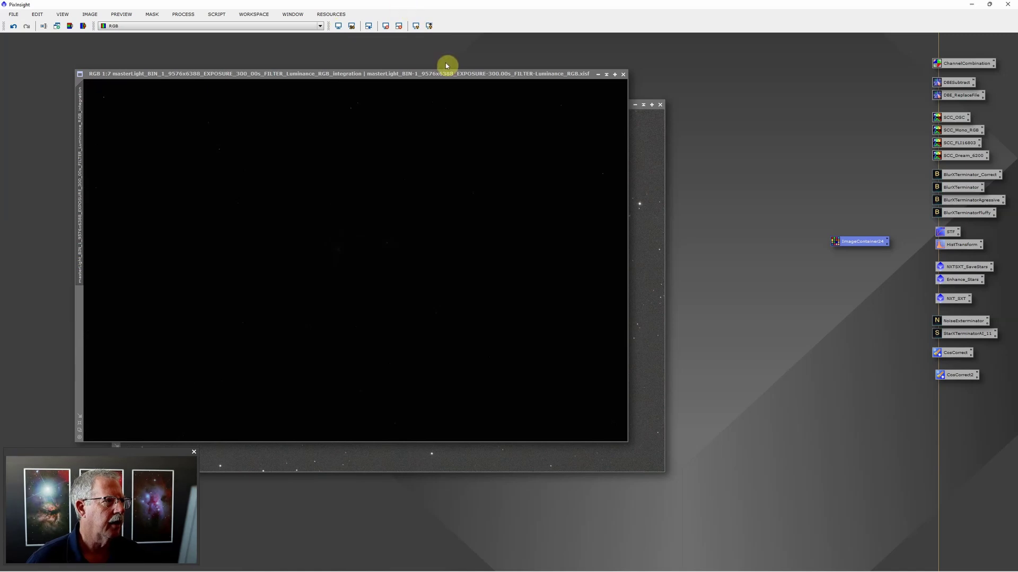
left_click(416, 27)
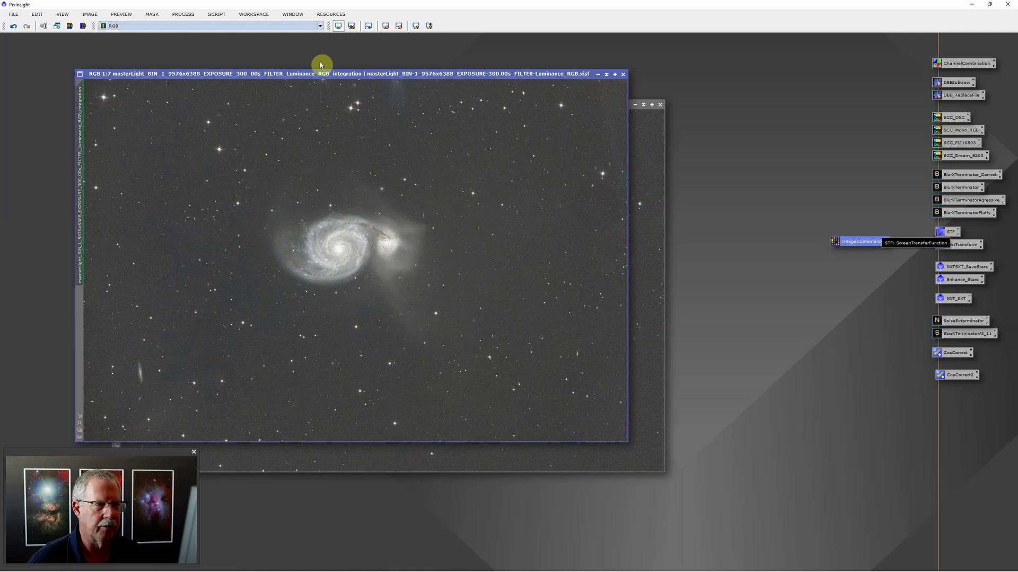
Step: Open ScreenTransferFunction for the Luminance master light, reset its stretch and apply Auto Stretch
left_click(190, 16)
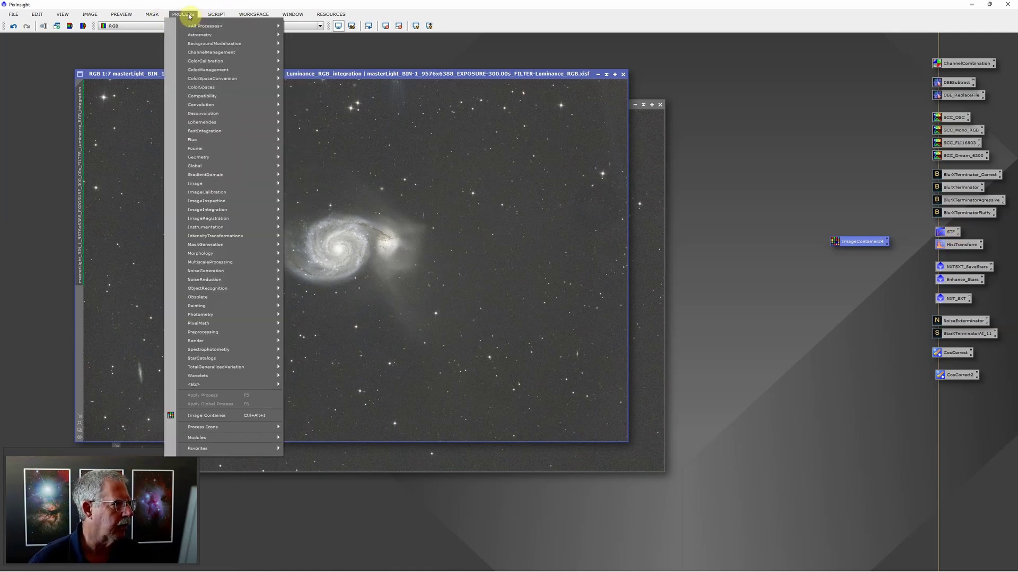
mouse_move(191, 28)
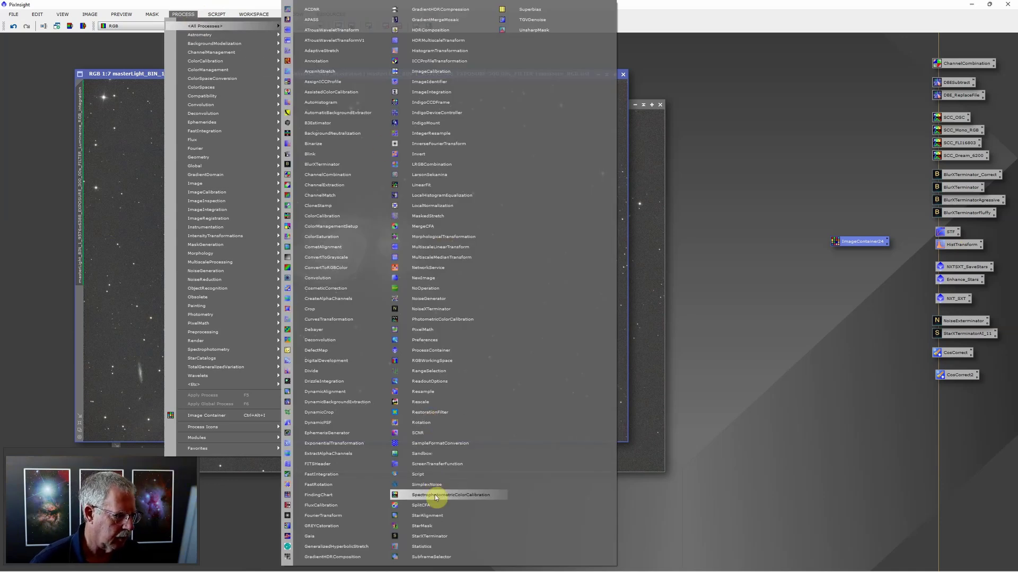
left_click(446, 465)
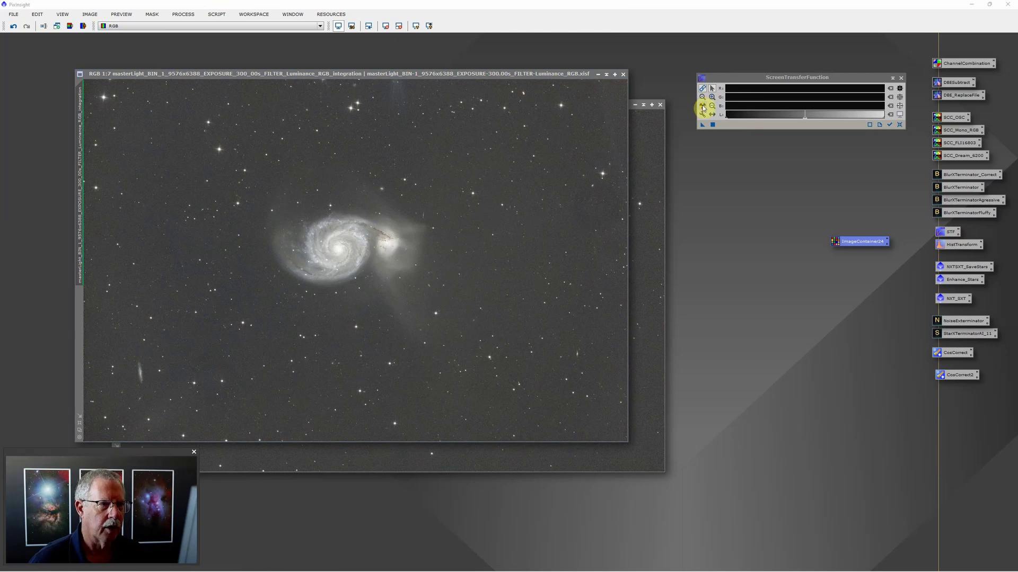
left_click(703, 107)
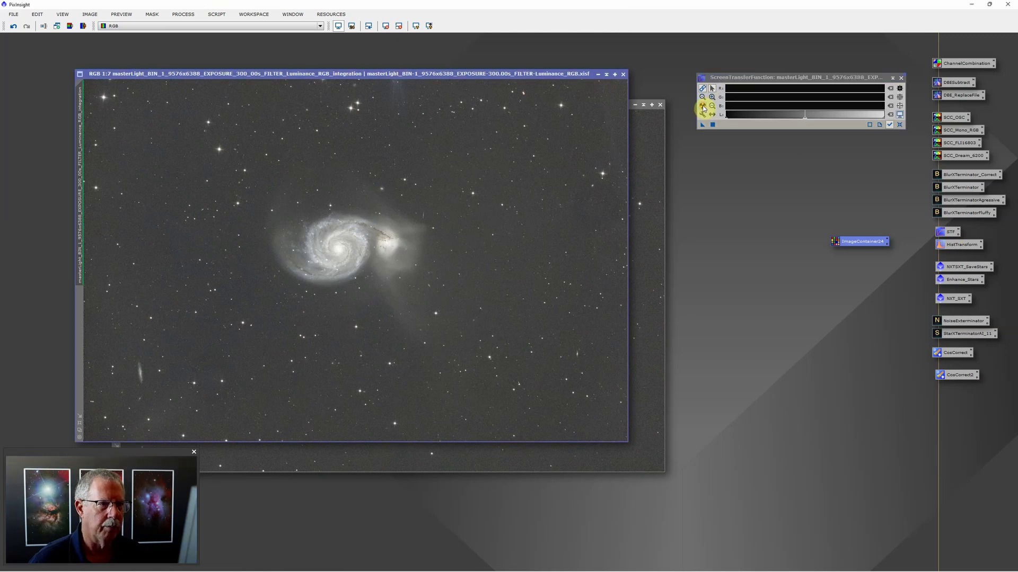
left_click(900, 125)
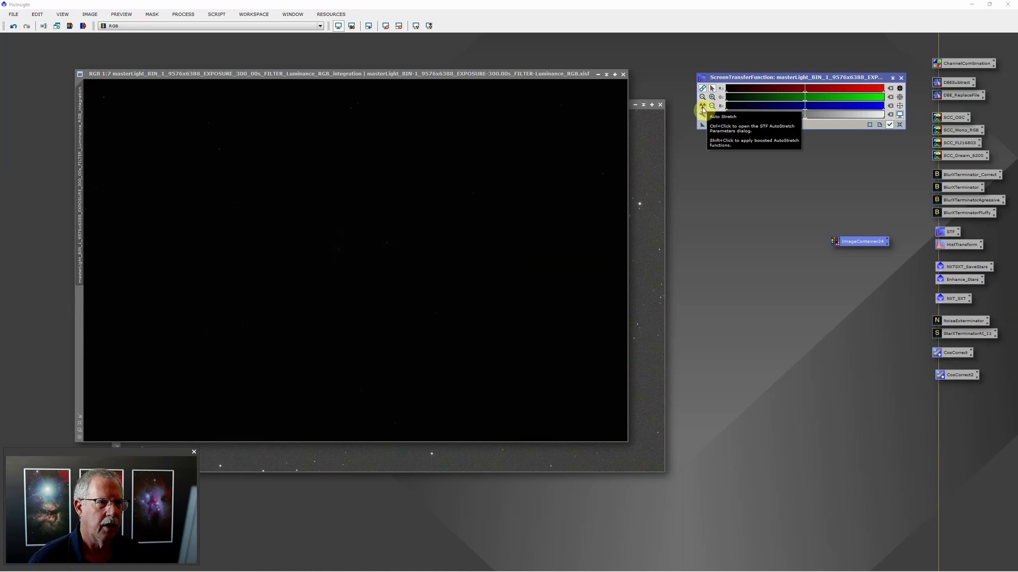
left_click(702, 108)
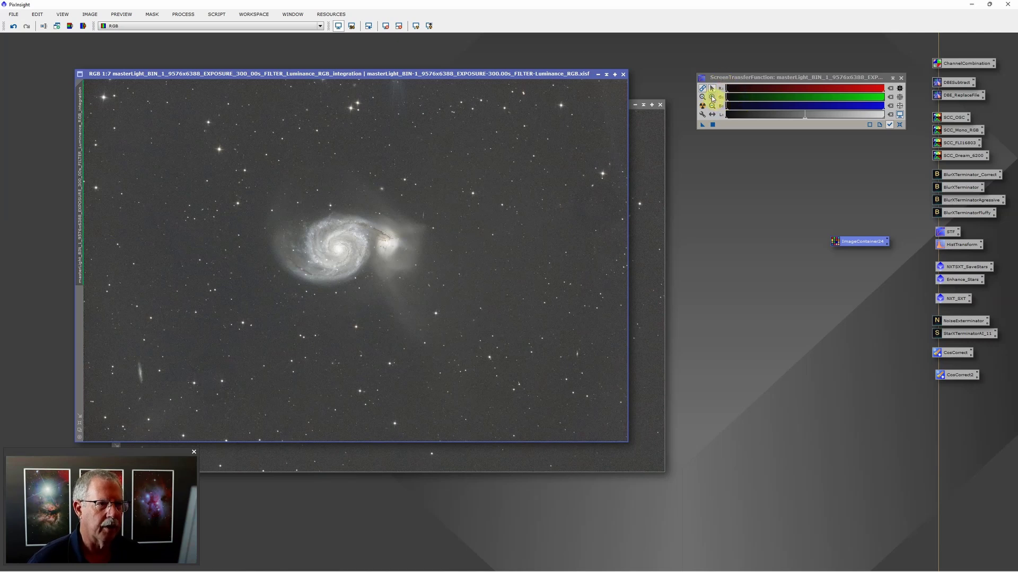
Step: Magnify the linked RGB sliders in ScreenTransferFunction and raise their shadows and midtones slightly to darken the Luminance image's background
left_click(712, 97)
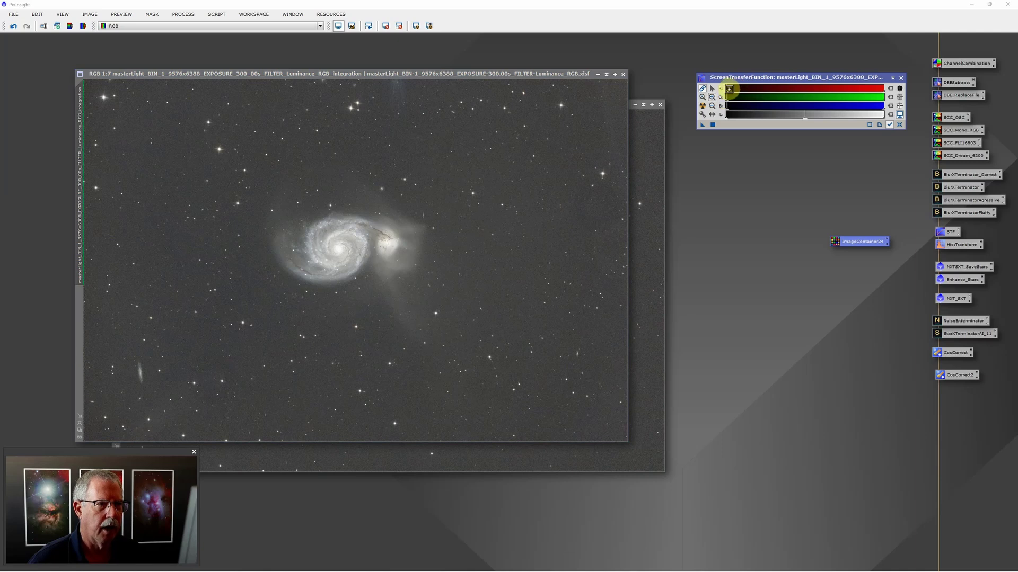
left_click(729, 89)
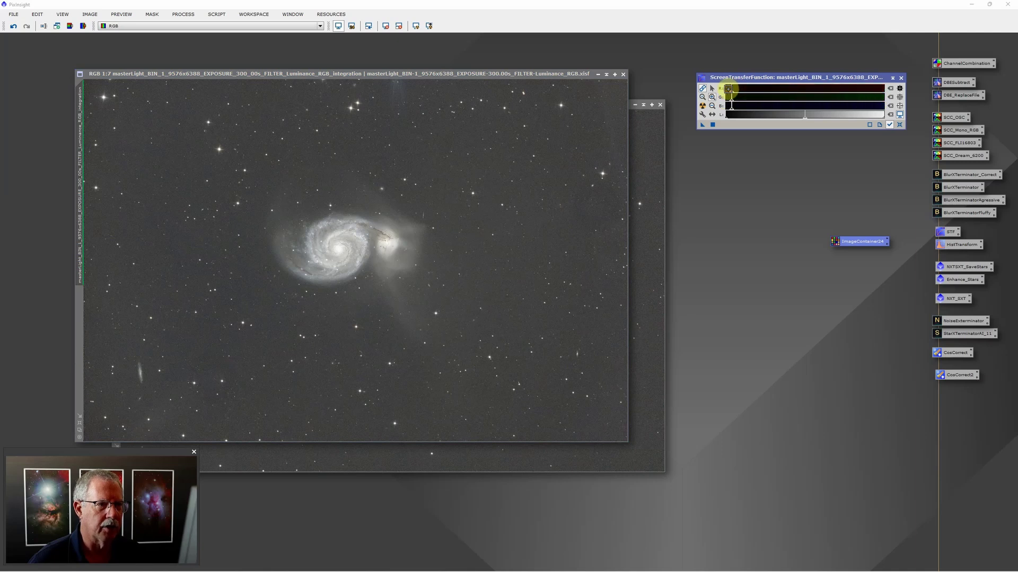
left_click_drag(728, 89, 804, 90)
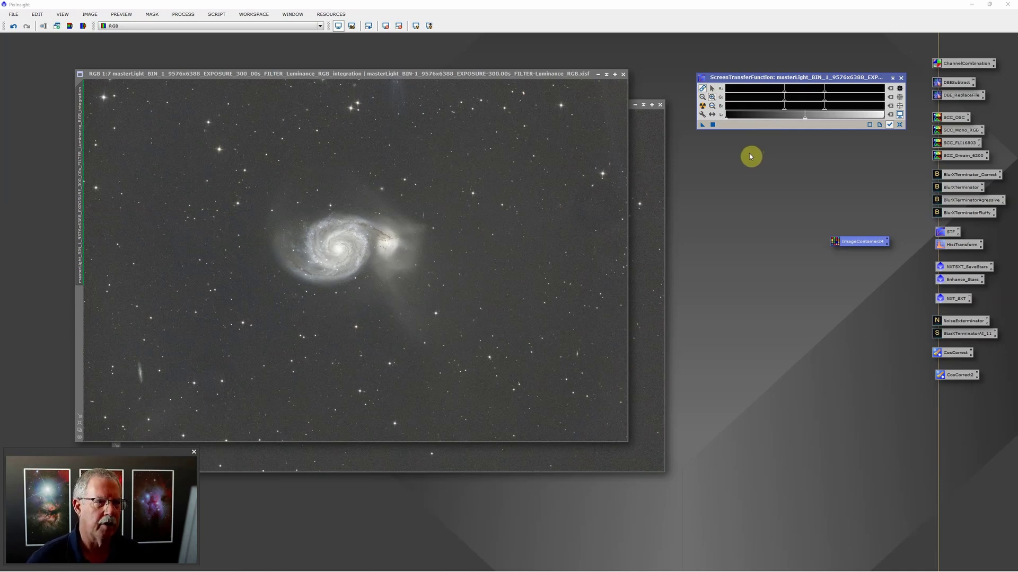
left_click(712, 90)
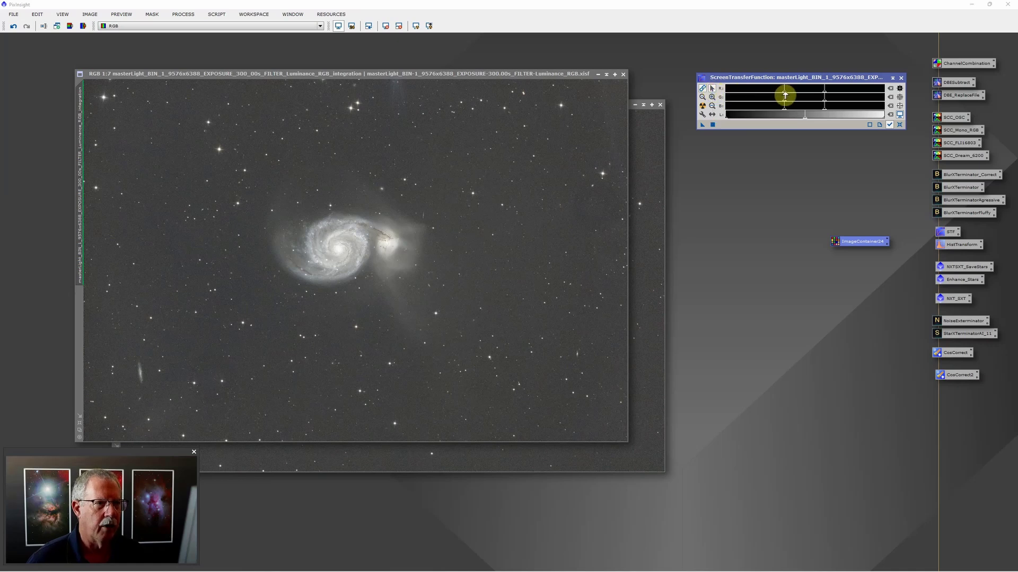
left_click_drag(784, 93, 787, 95)
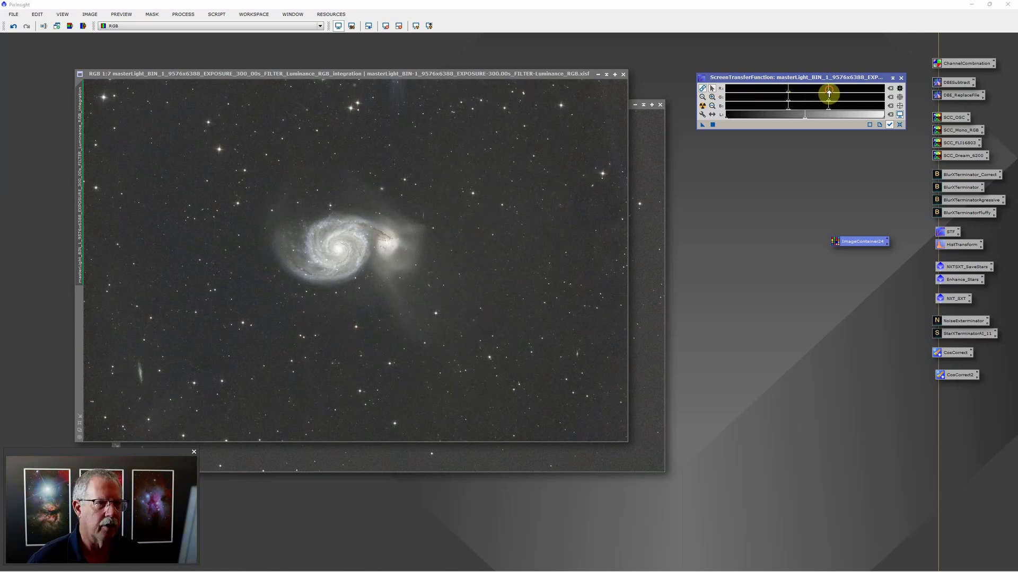
left_click_drag(828, 93, 838, 96)
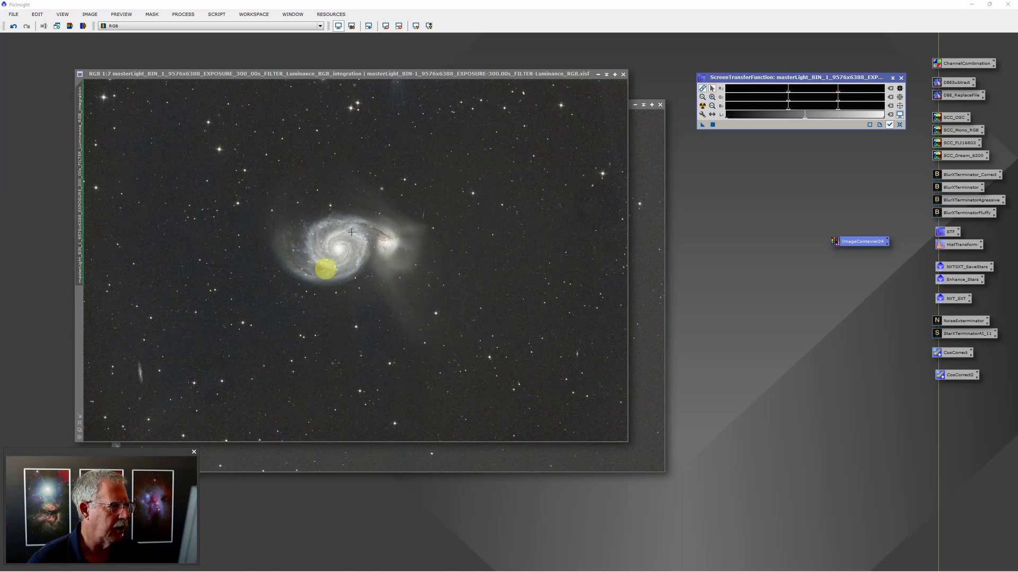
Step: Inspect the galaxy up close and raise the linked RGB midtones well beyond the displayed slider range to darken the Luminance image
scroll(347, 243, "up", 3)
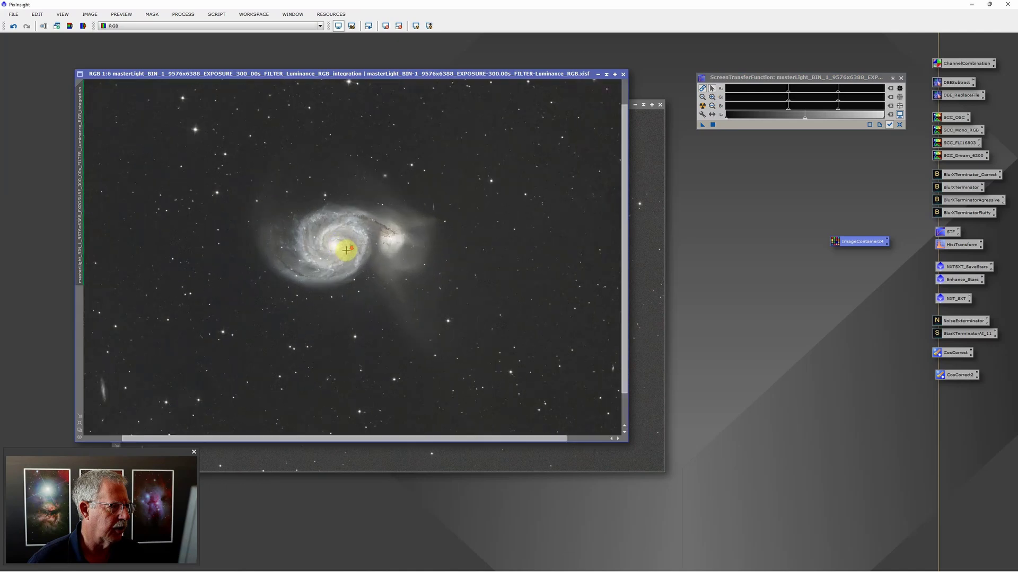
scroll(346, 250, "up", 1)
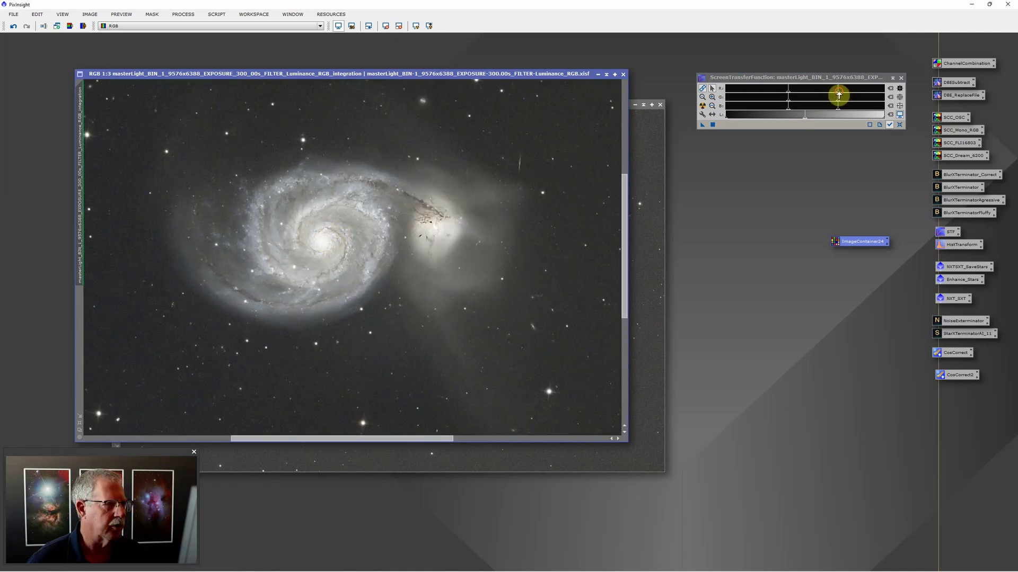
left_click_drag(839, 95, 905, 96)
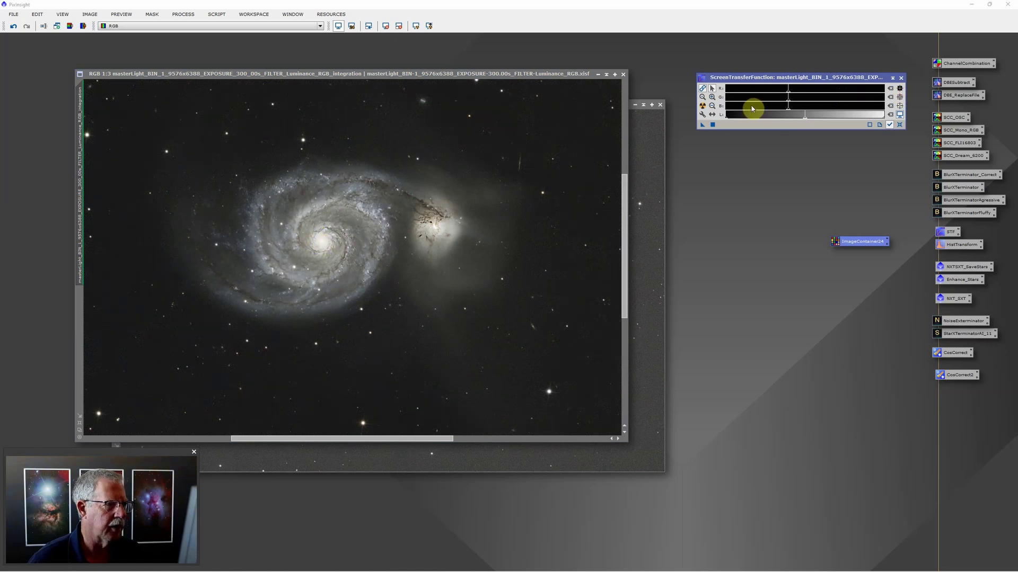
Step: Lower the linked RGB shadows point slightly to lighten the Luminance image's background, checking it against the wider field
scroll(432, 188, "down", 3)
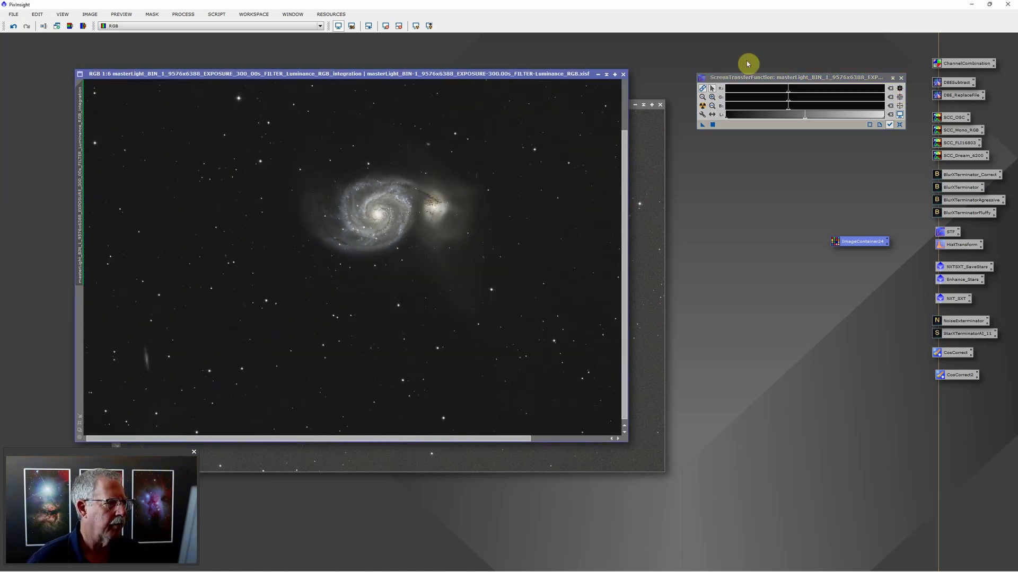
left_click_drag(788, 93, 779, 94)
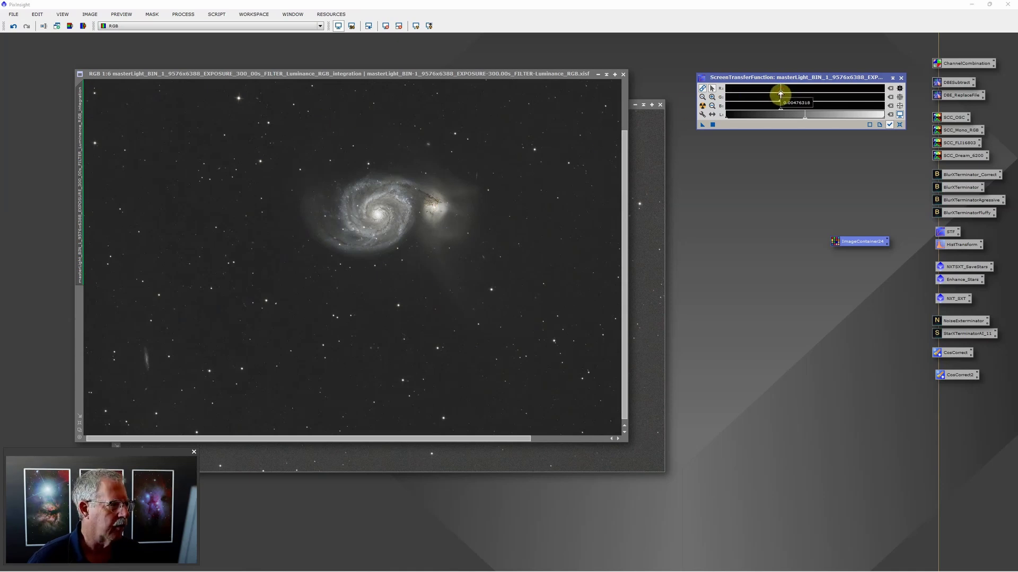
left_click_drag(779, 94, 779, 95)
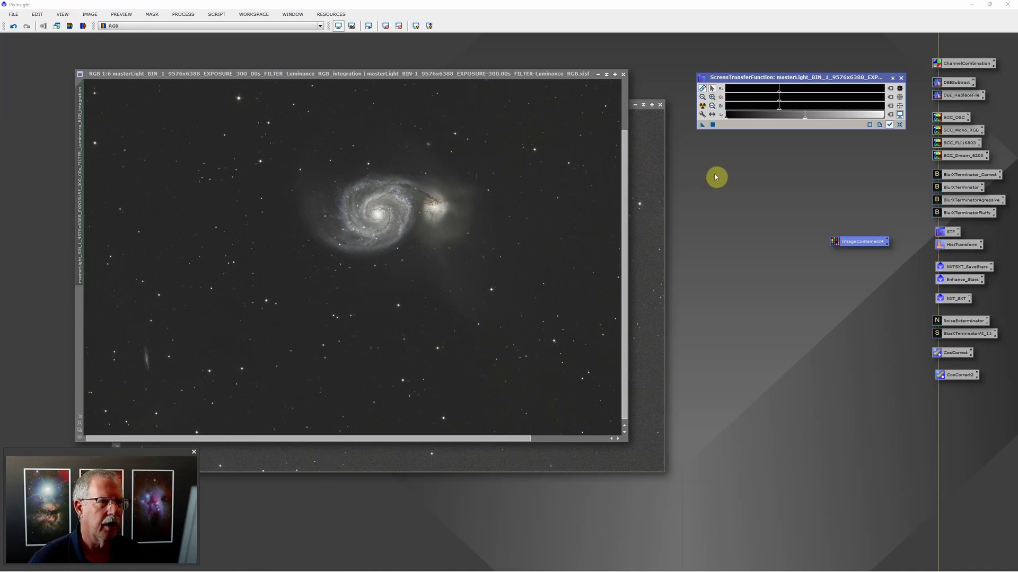
Step: Open HistogramTransformation and load the Luminance image's ScreenTransferFunction stretch into it
left_click(194, 18)
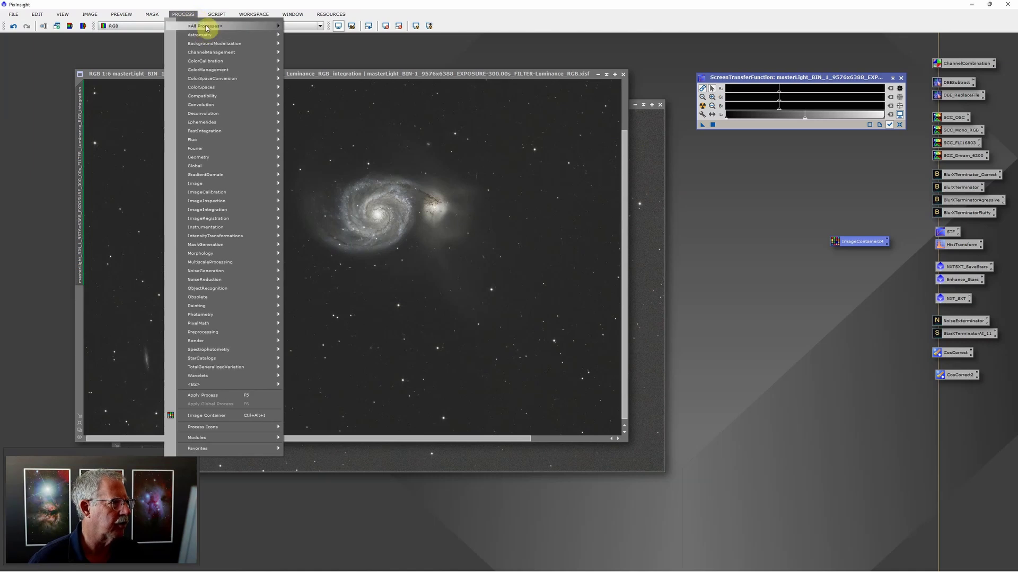
mouse_move(206, 28)
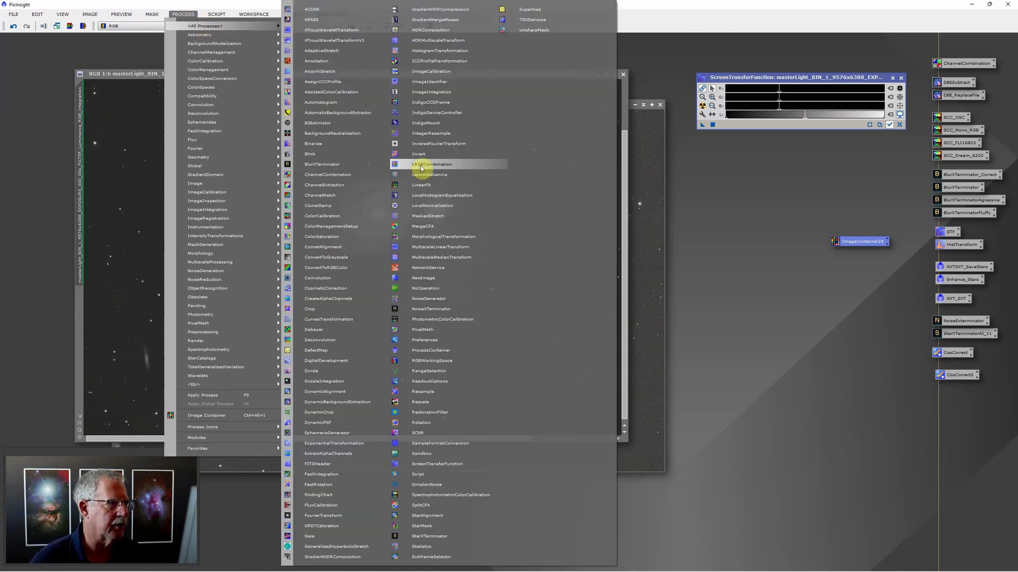
left_click(443, 51)
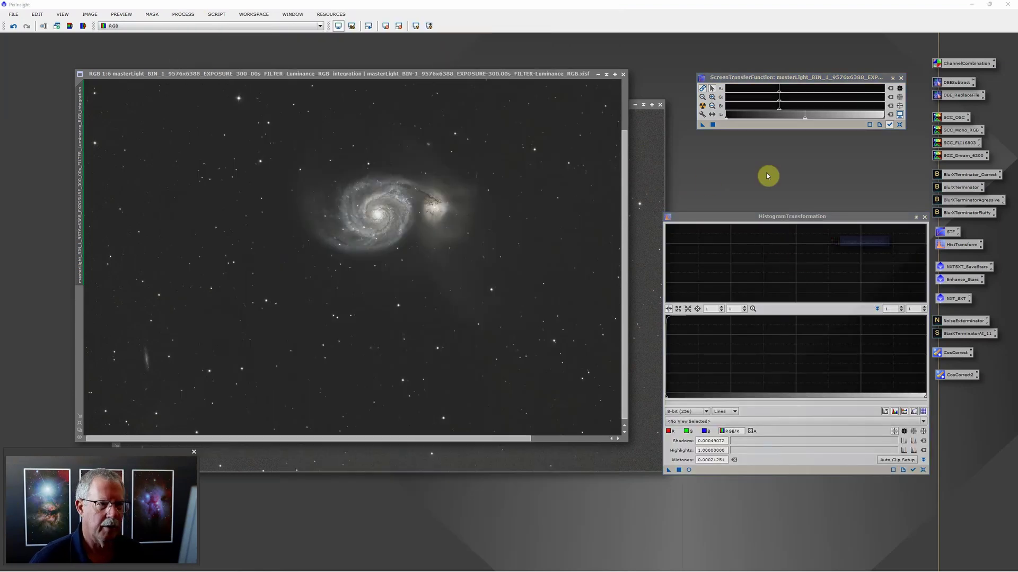
left_click(703, 127)
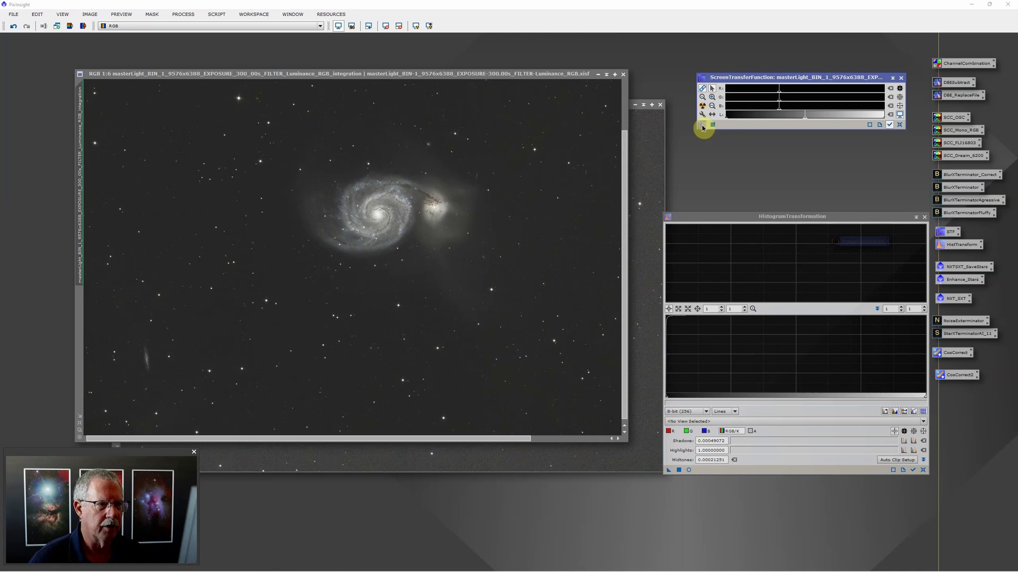
left_click_drag(703, 127, 711, 475)
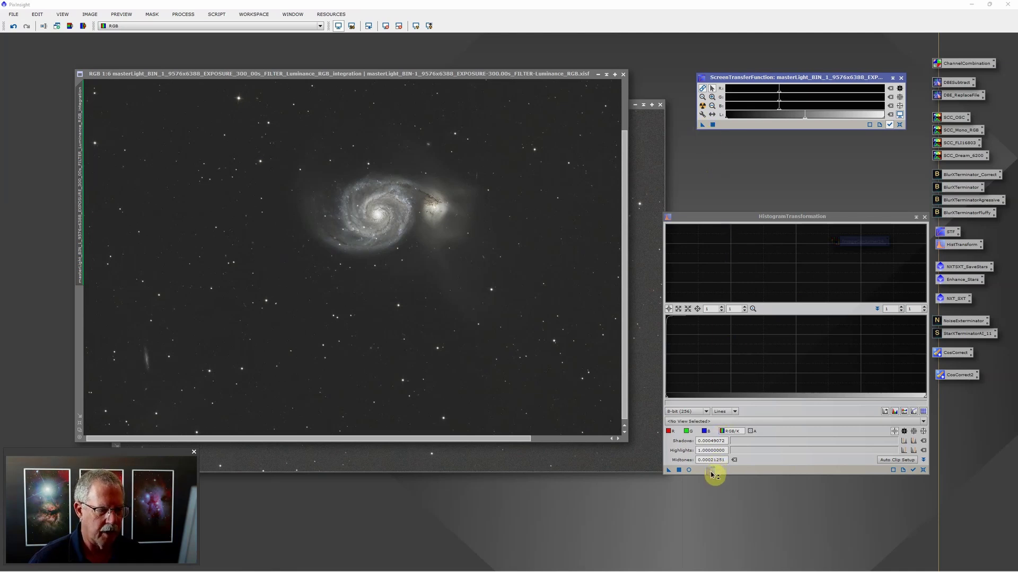
left_click_drag(711, 475, 711, 476)
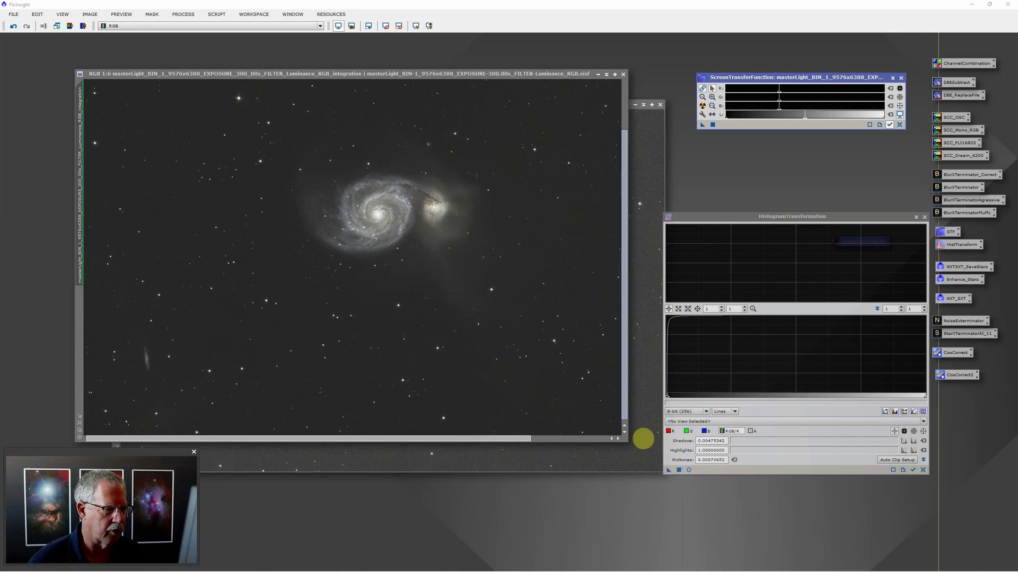
Step: Apply the histogram stretch permanently to the Luminance image and turn off its screen stretch
left_click(679, 470)
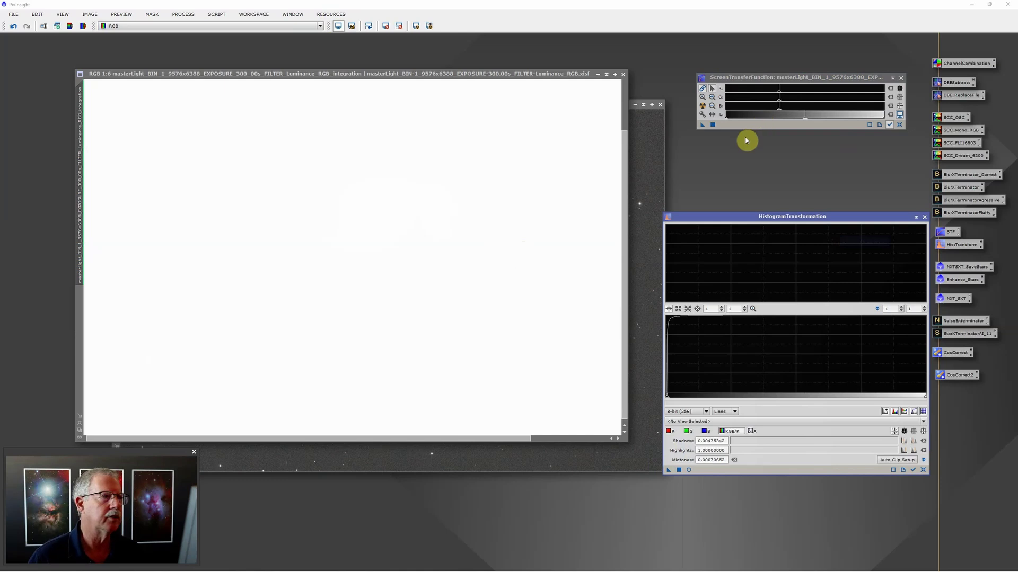
left_click(338, 27)
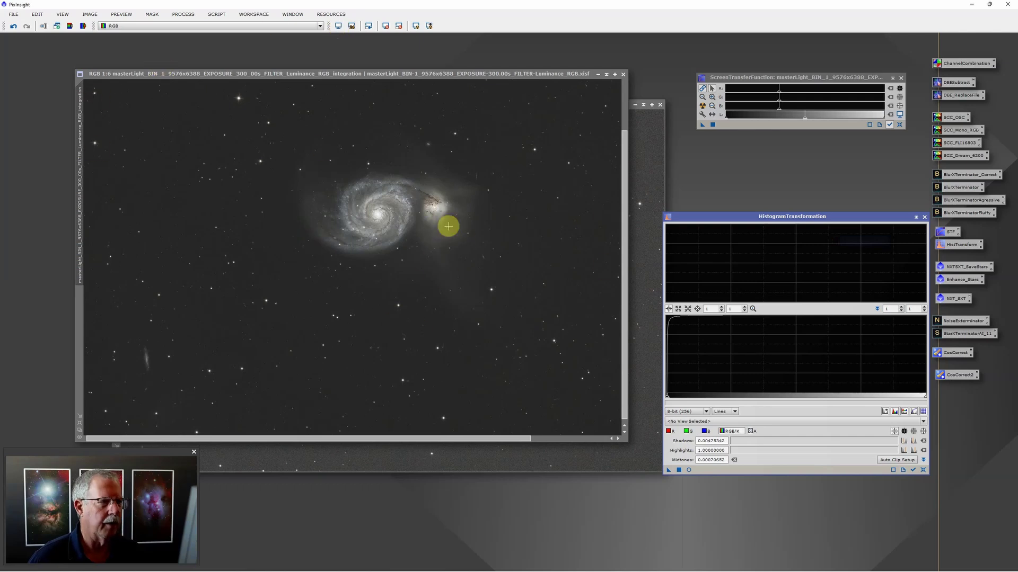
Step: Switch to the L-eNhance master light and apply Auto Stretch to it in ScreenTransferFunction
left_click(647, 144)
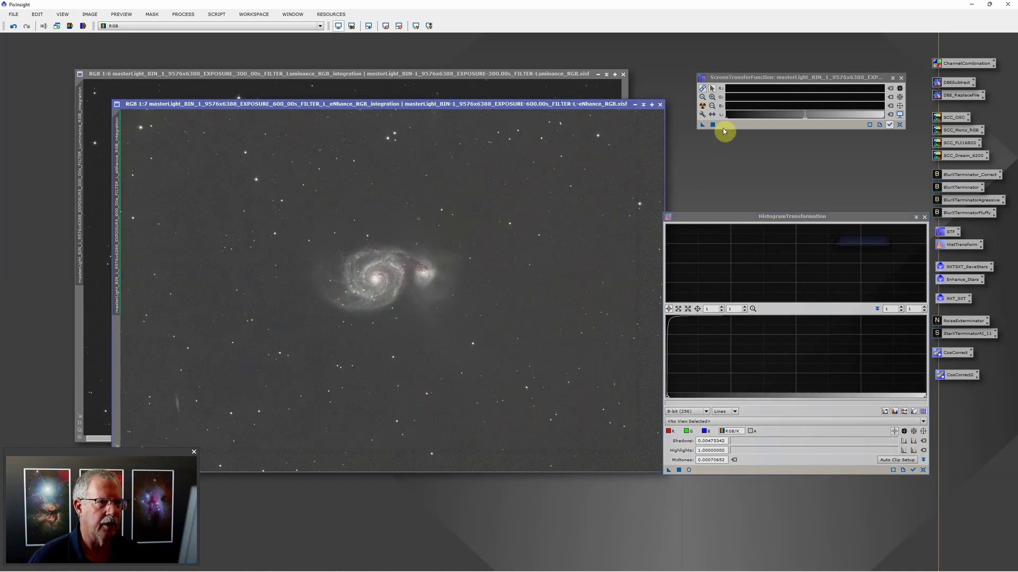
left_click(703, 105)
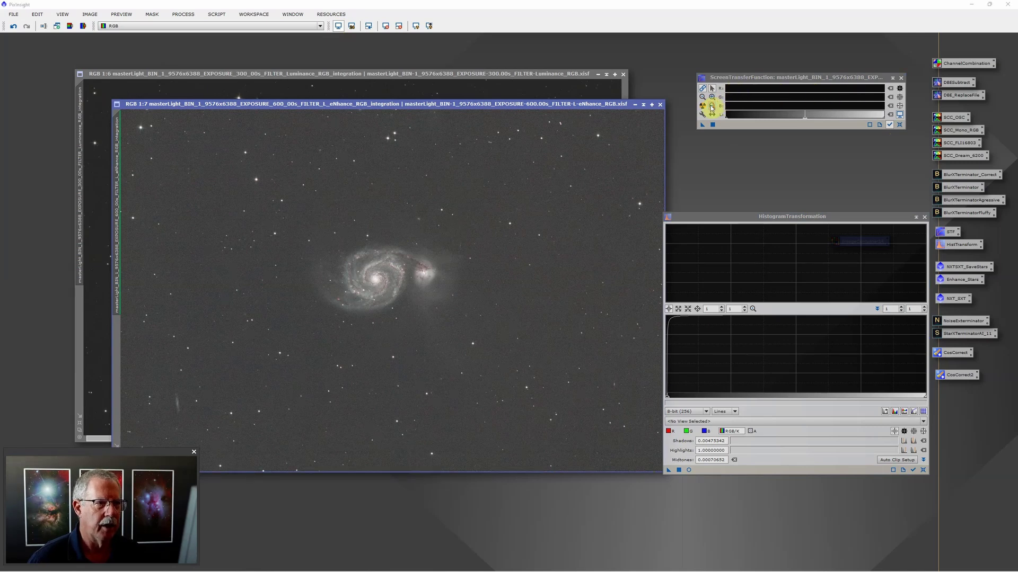
Step: Magnify the L-eNhance image's linked RGB sliders around their shadows and midtones points and return to point editing
left_click(711, 107)
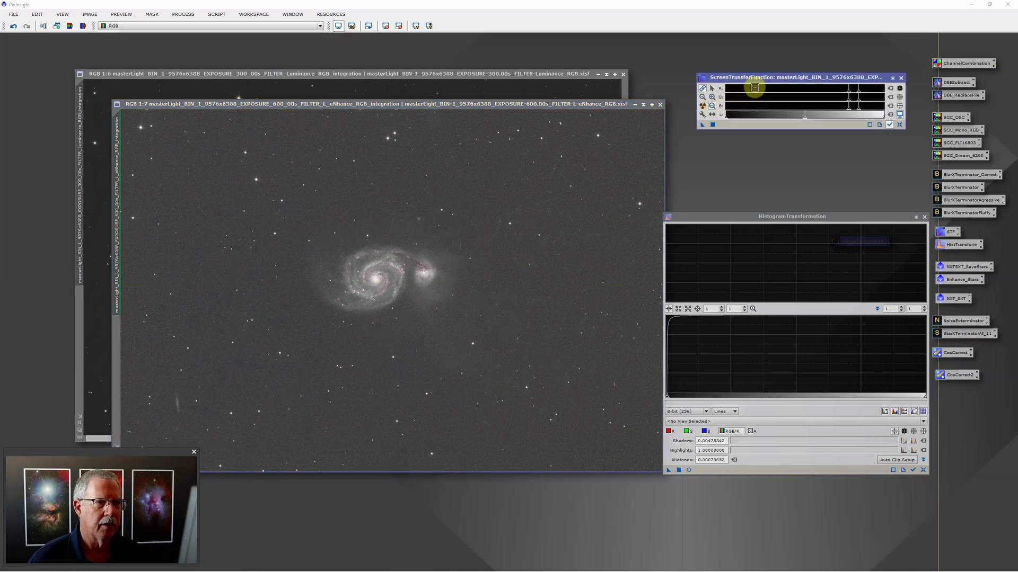
left_click(754, 88)
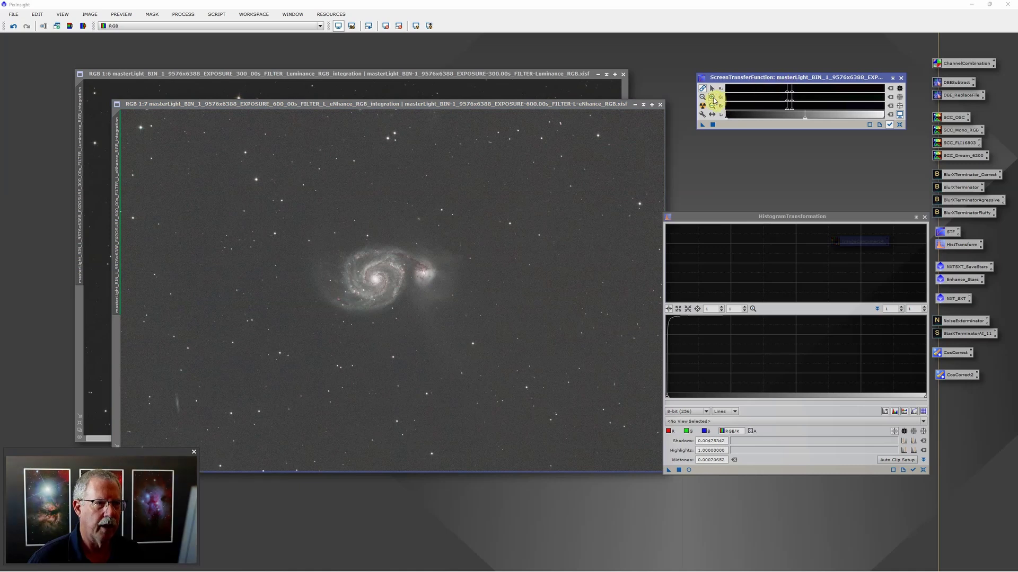
left_click(712, 97)
left_click(789, 91)
left_click_drag(788, 91, 801, 90)
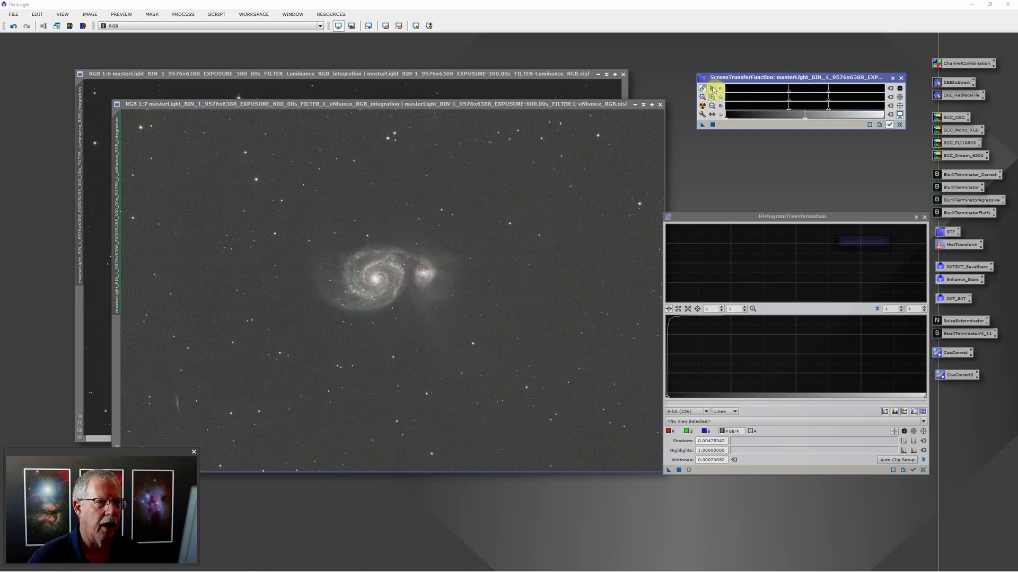
left_click(712, 88)
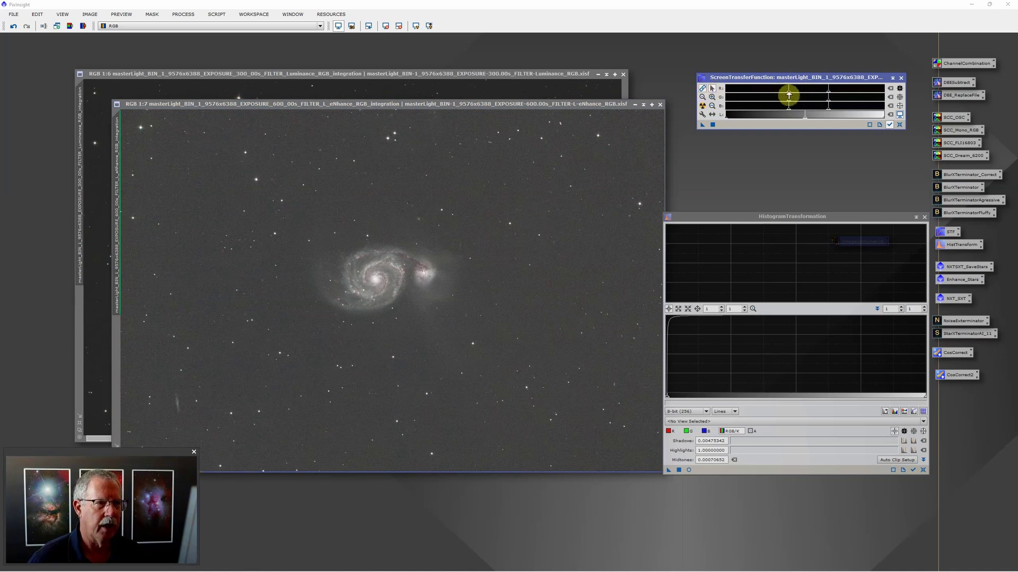
Step: Raise the linked shadows point and adjust the midtones in ScreenTransferFunction to darken the L-eNhance image's background around the galaxy
left_click_drag(789, 96, 829, 95)
left_click(834, 96)
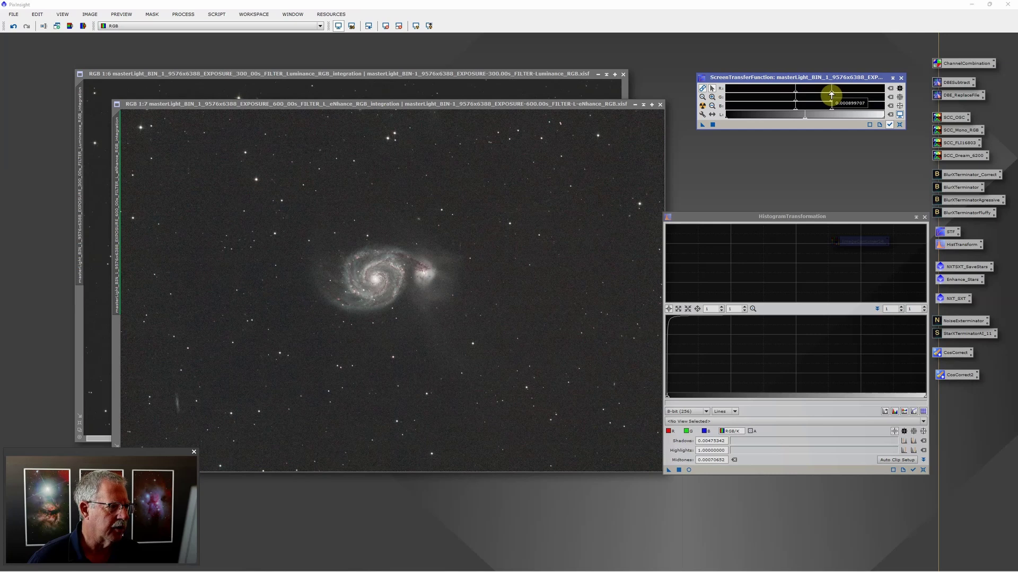
scroll(367, 300, "down", 3)
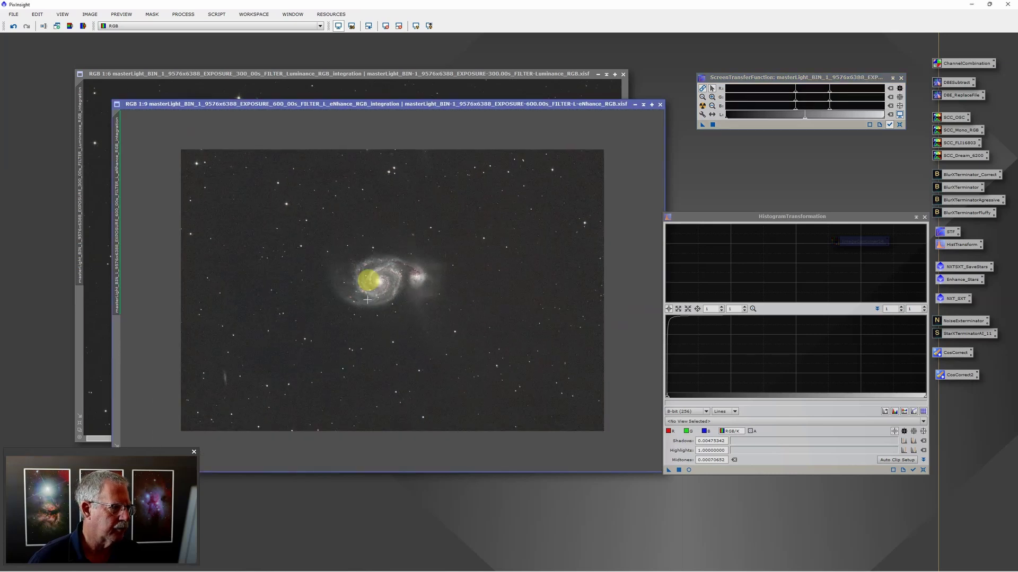
scroll(364, 277, "up", 5)
scroll(359, 261, "up", 2)
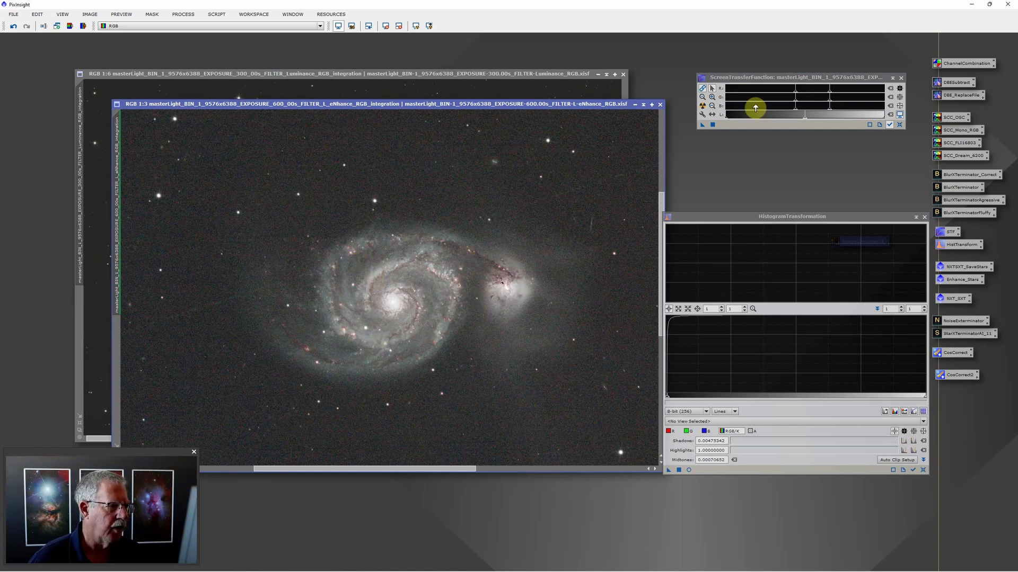
left_click(830, 96)
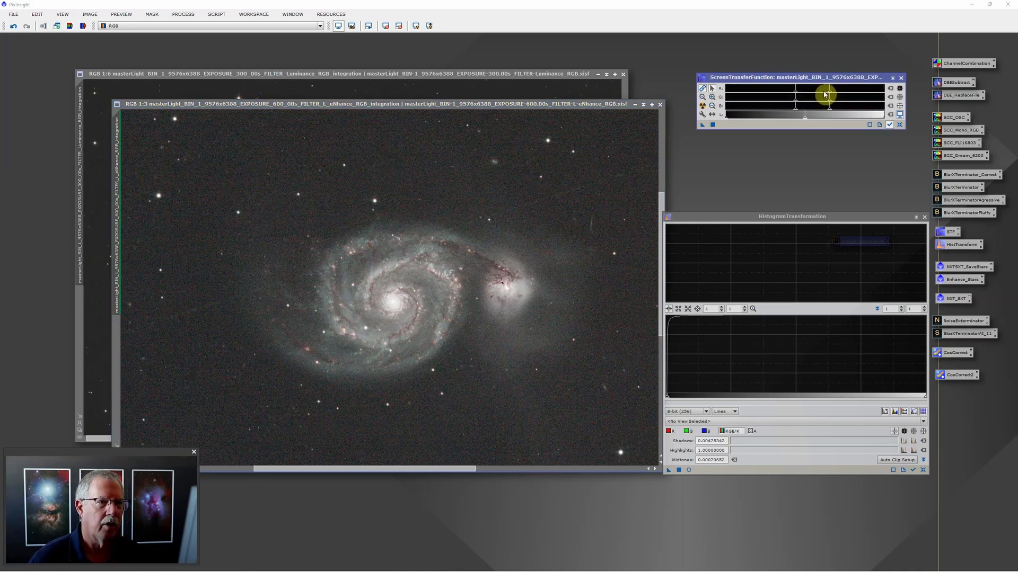
mouse_move(830, 95)
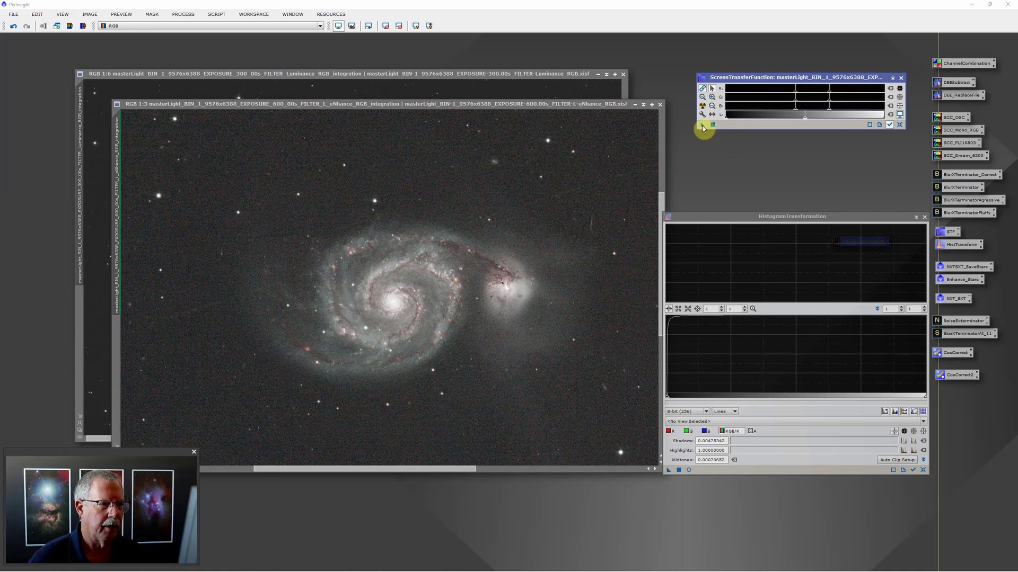
Step: Transfer the screen stretch to HistogramTransformation, apply it permanently to the L-eNhance image, and disable the screen stretch, closing both processes
left_click_drag(704, 128, 728, 474)
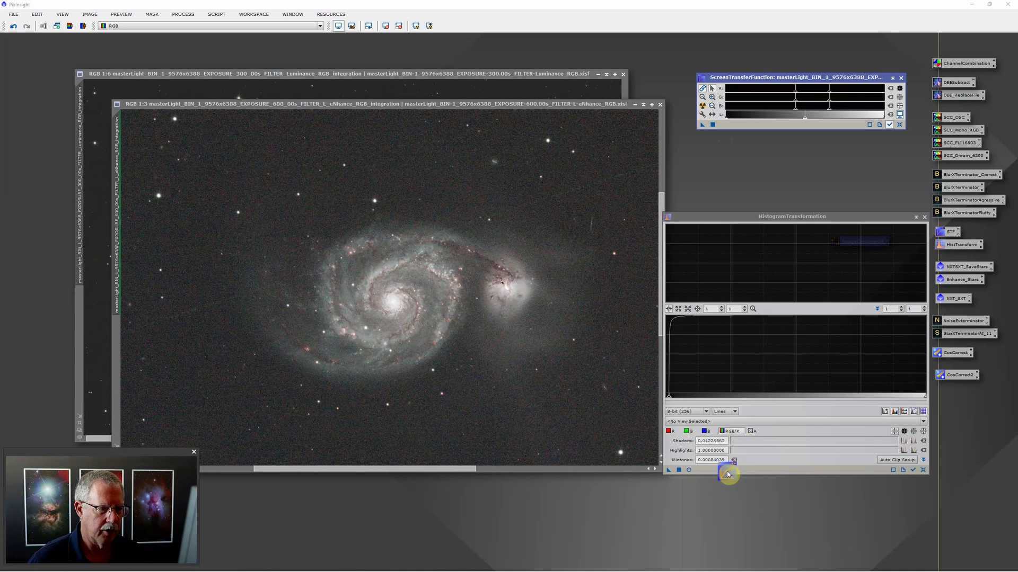
left_click(679, 471)
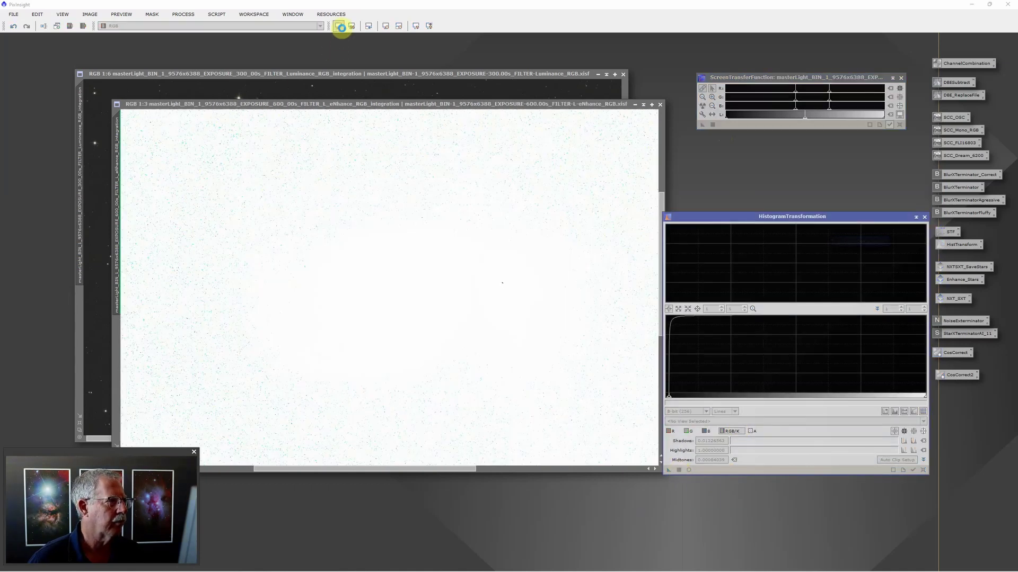
left_click(340, 27)
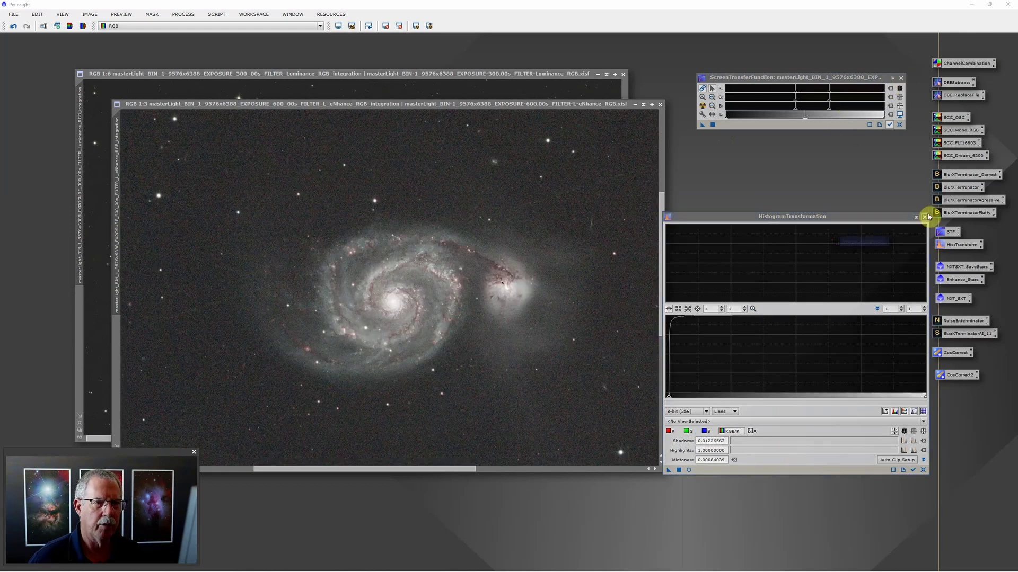
left_click(925, 217)
left_click(902, 78)
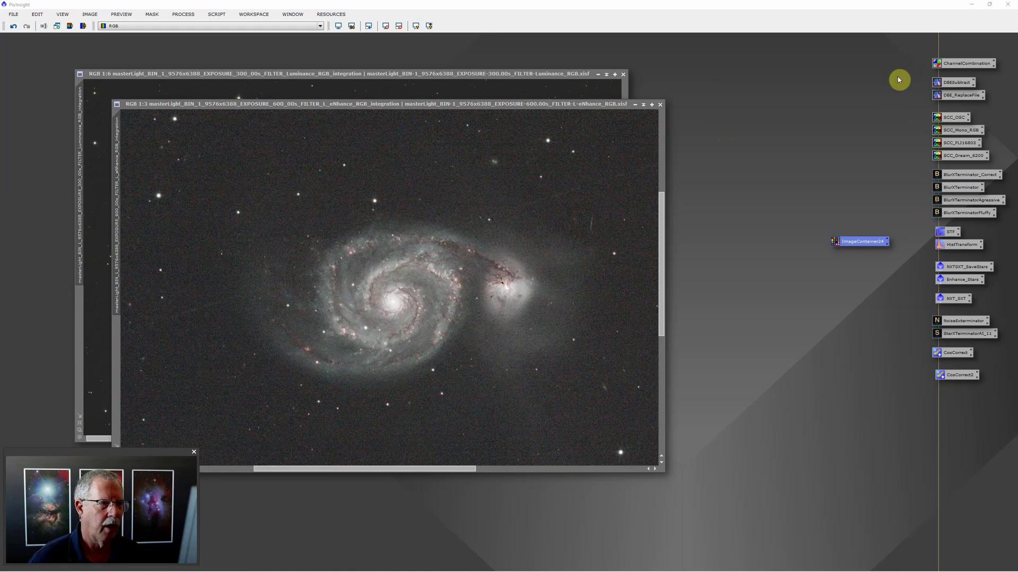
Step: Run NoiseXTerminator on the image container with denoise 0.90 and detail 0.15, then close the process
scroll(499, 191, "down", 4)
scroll(499, 192, "down", 3)
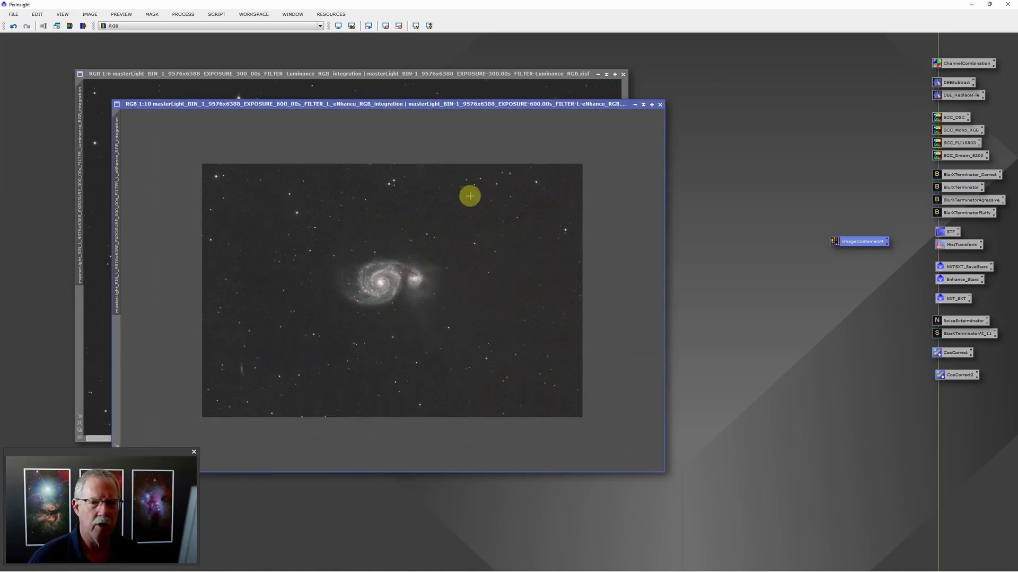
left_click(418, 81)
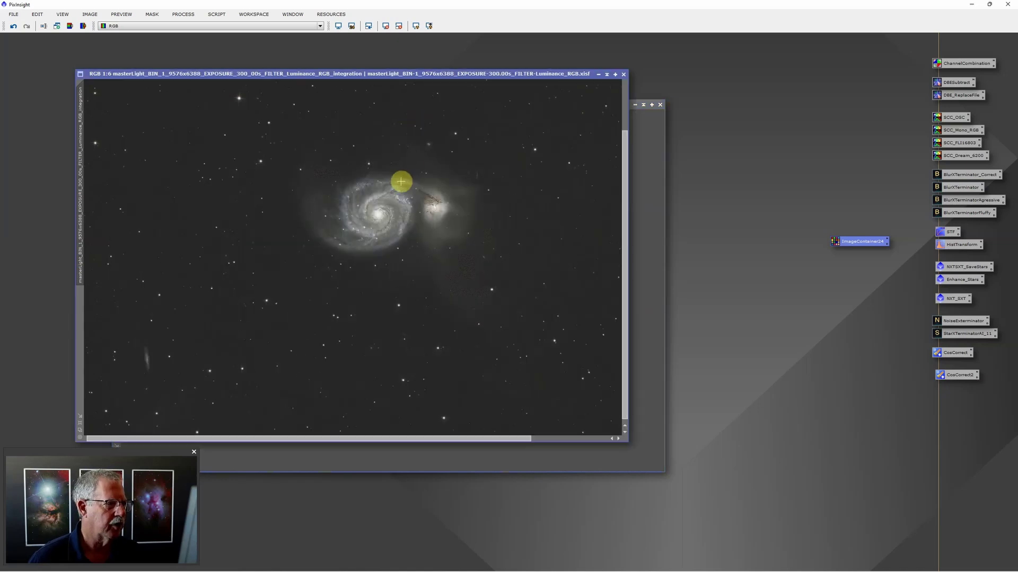
scroll(401, 182, "up", 3)
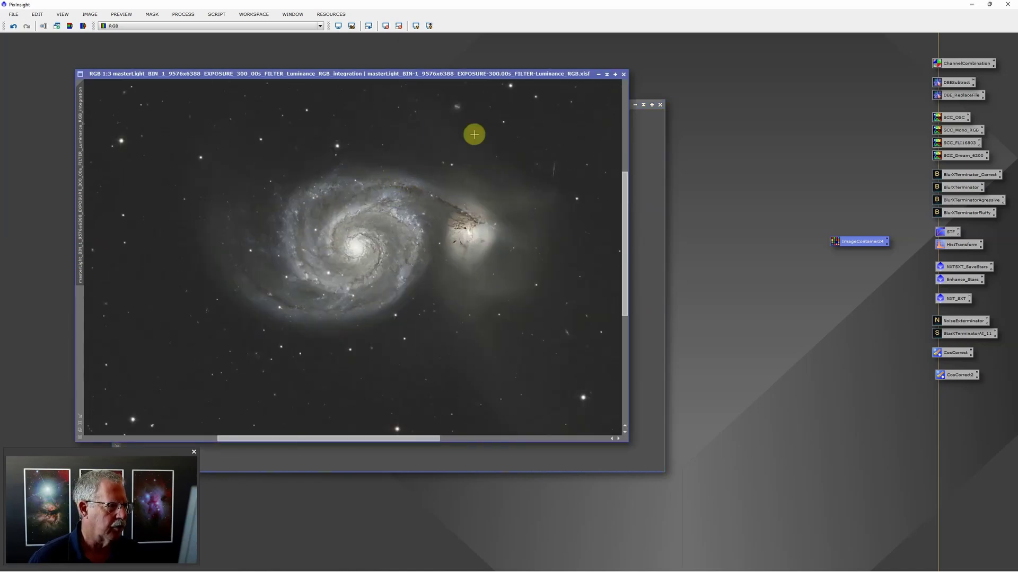
left_click(192, 16)
mouse_move(200, 26)
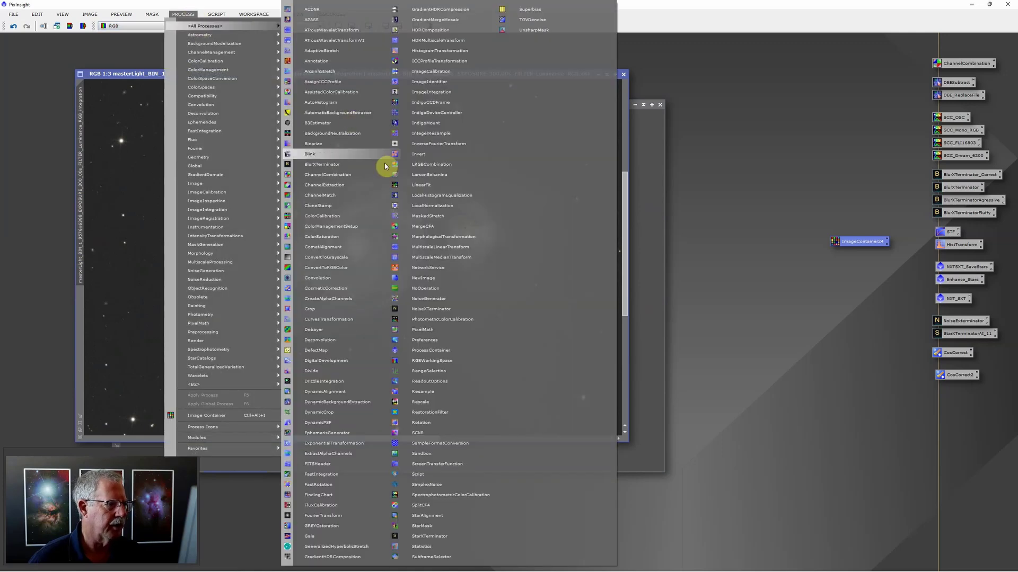
left_click(451, 309)
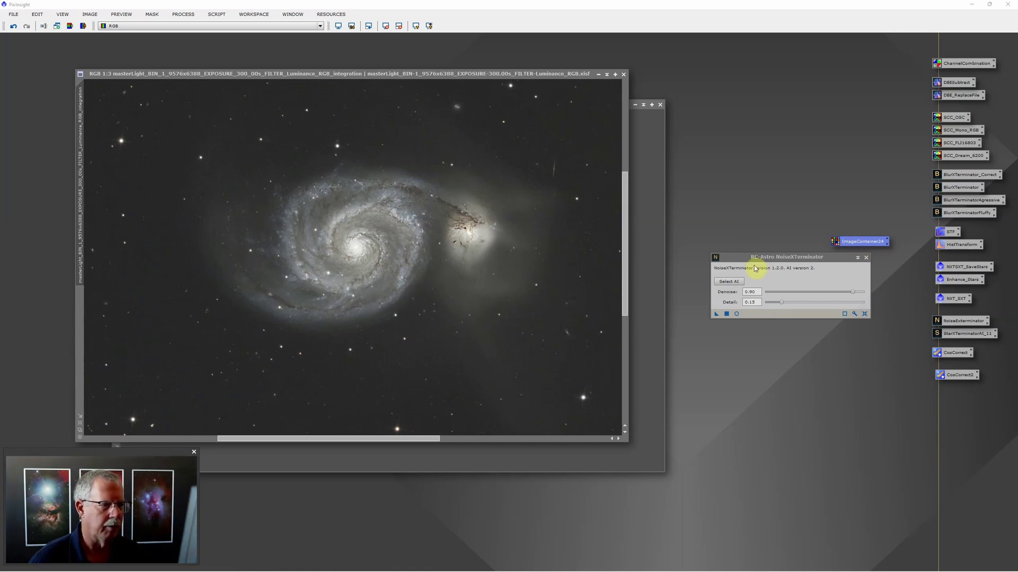
left_click_drag(716, 316, 874, 244)
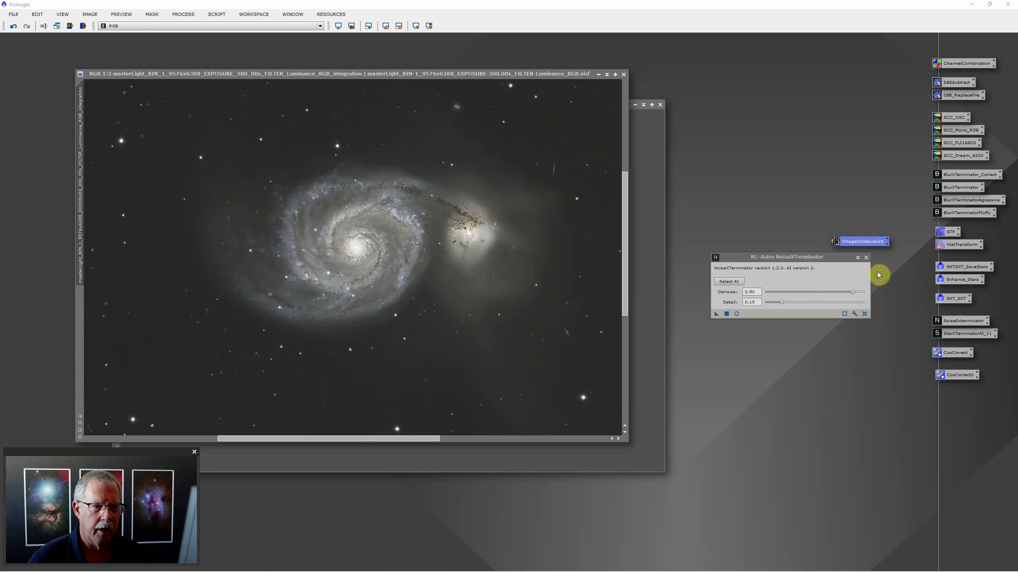
left_click(866, 258)
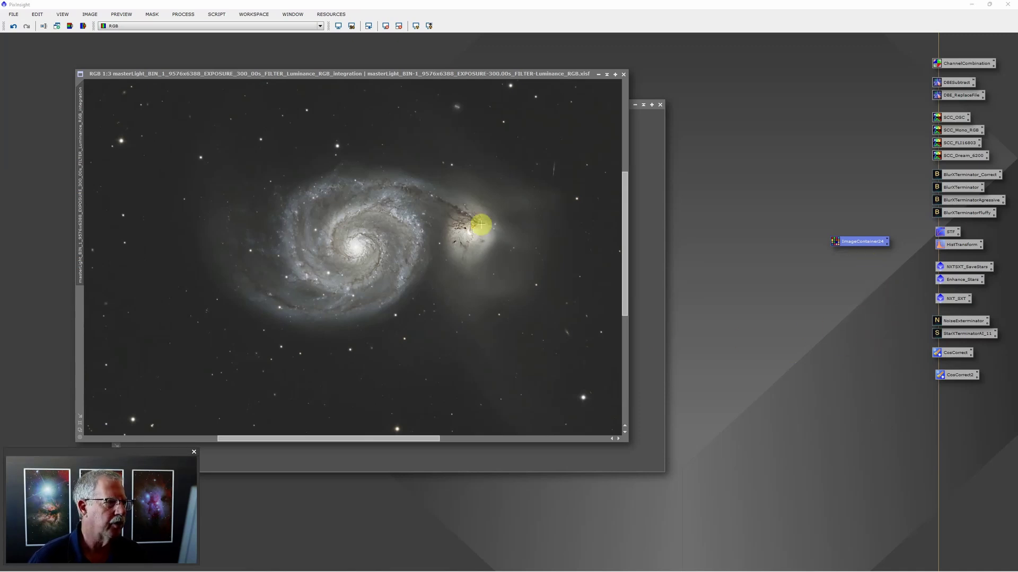
Step: Run StarXTerminator on the image container with Generate Star Image and Unscreen Stars enabled, then close the process
scroll(481, 225, "down", 3)
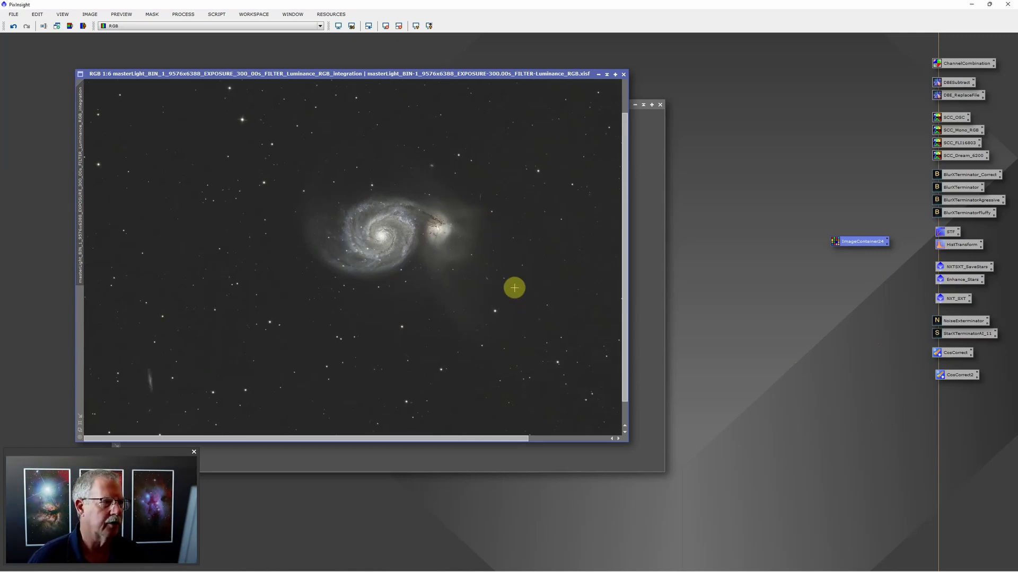
left_click(189, 14)
mouse_move(197, 30)
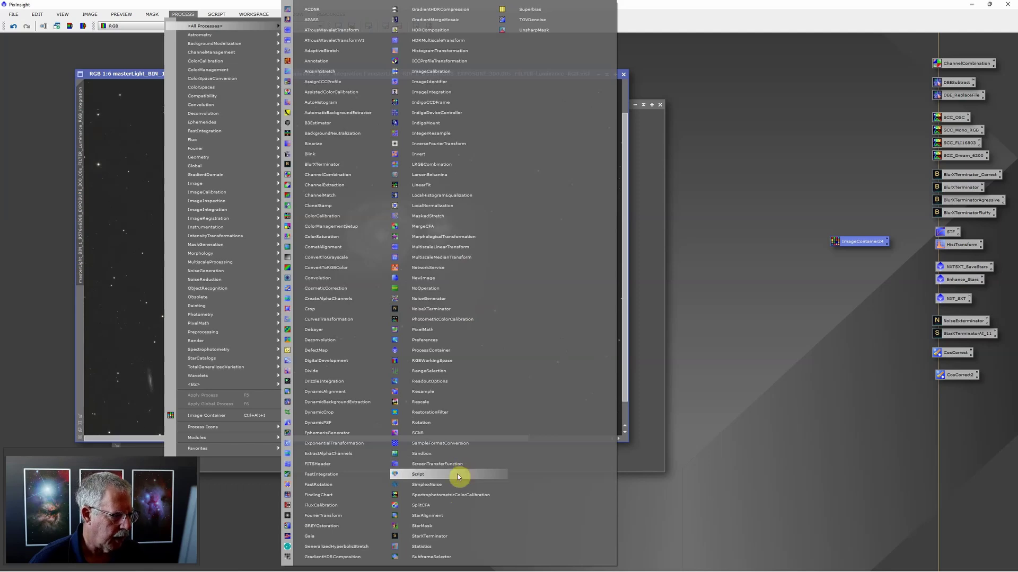
left_click(454, 537)
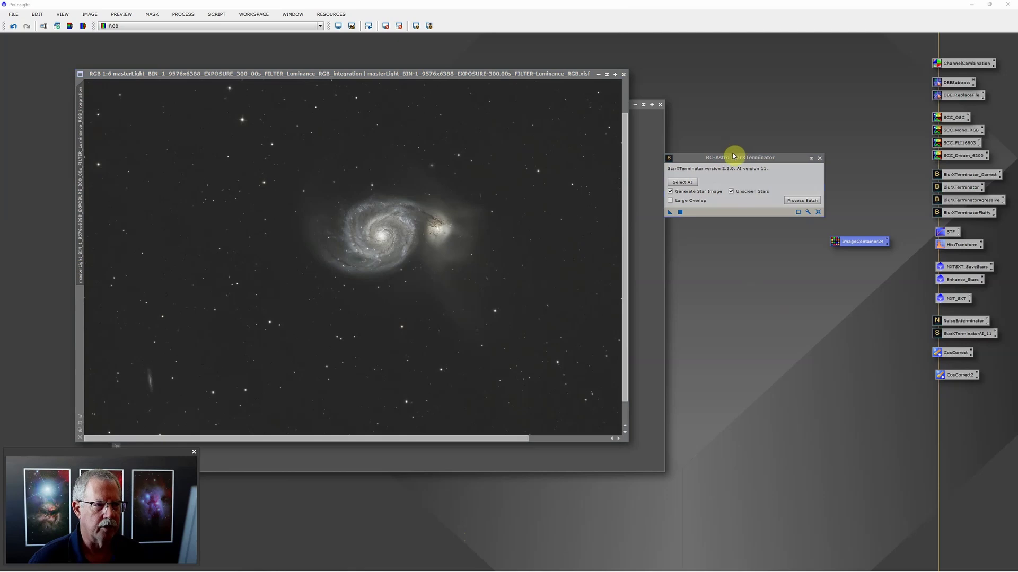
left_click_drag(775, 270, 811, 300)
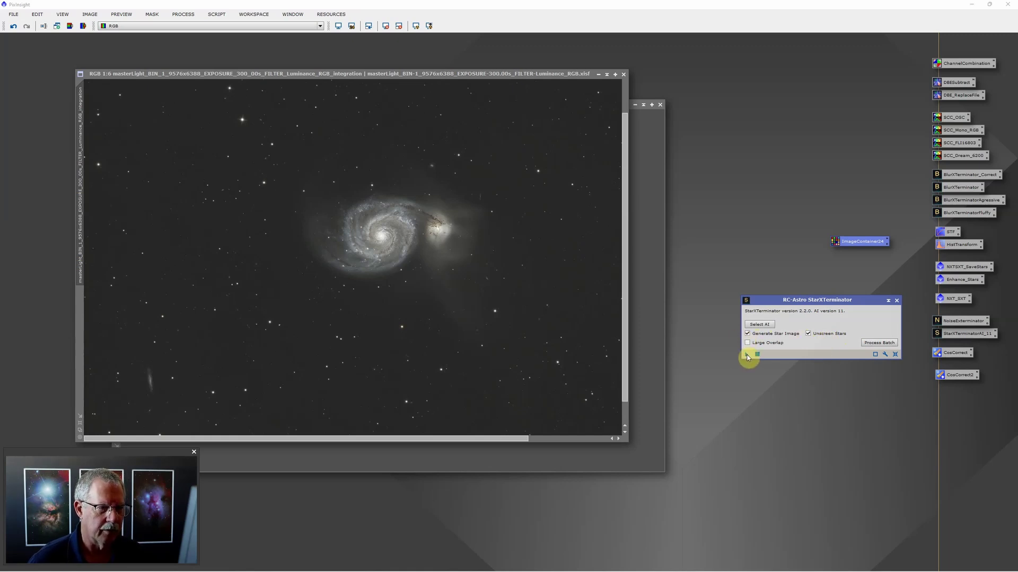
left_click_drag(747, 358, 863, 238)
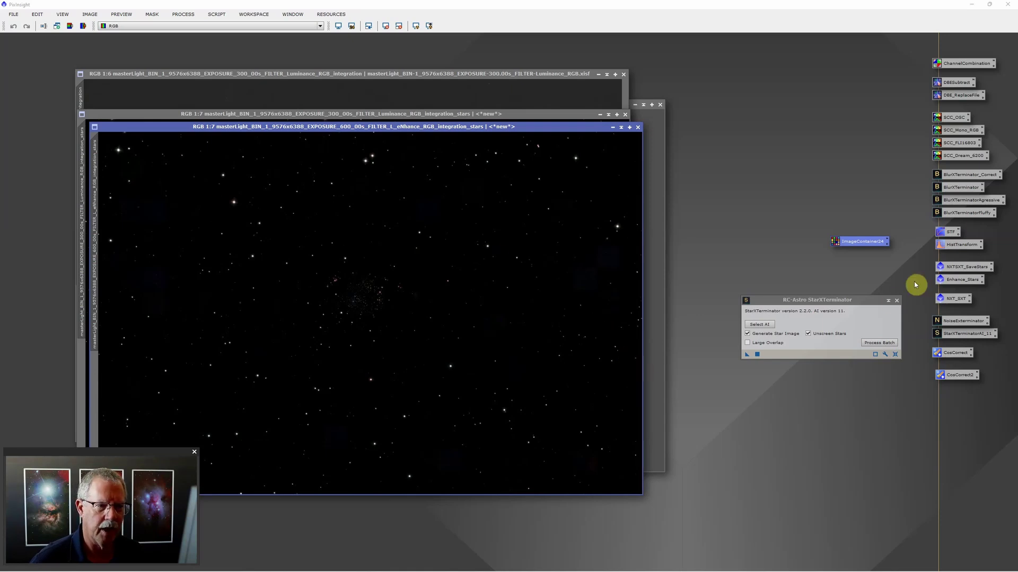
left_click(897, 302)
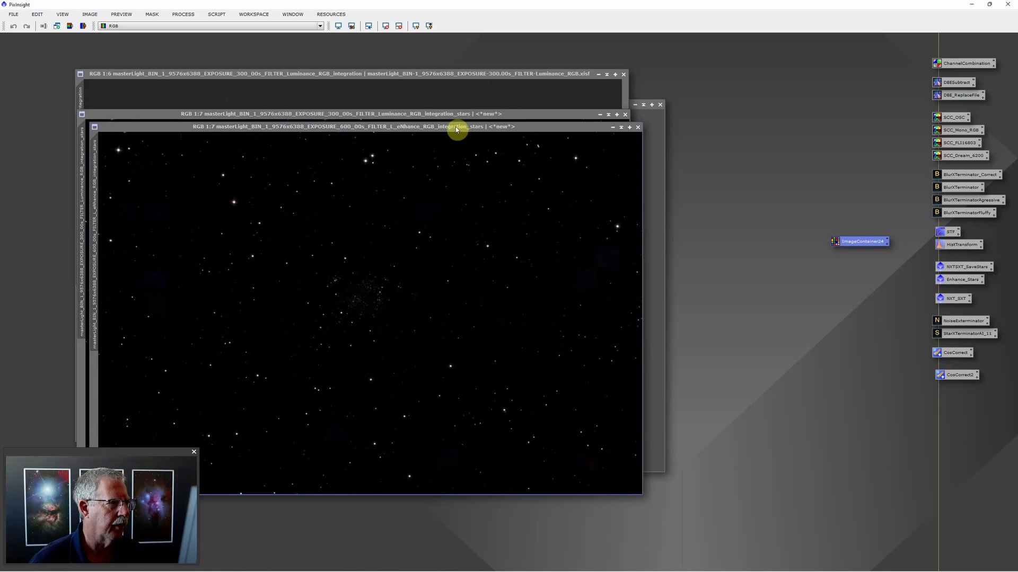
Step: Move the L-eNhance stars image clear of the other windows and minimize it to an icon
left_click_drag(457, 128, 478, 150)
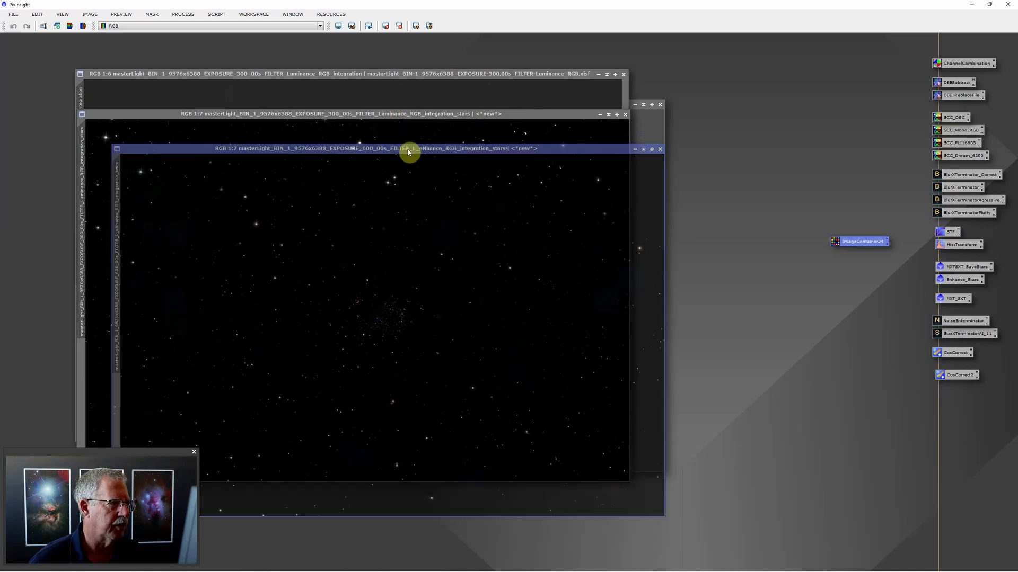
left_click_drag(408, 150, 455, 167)
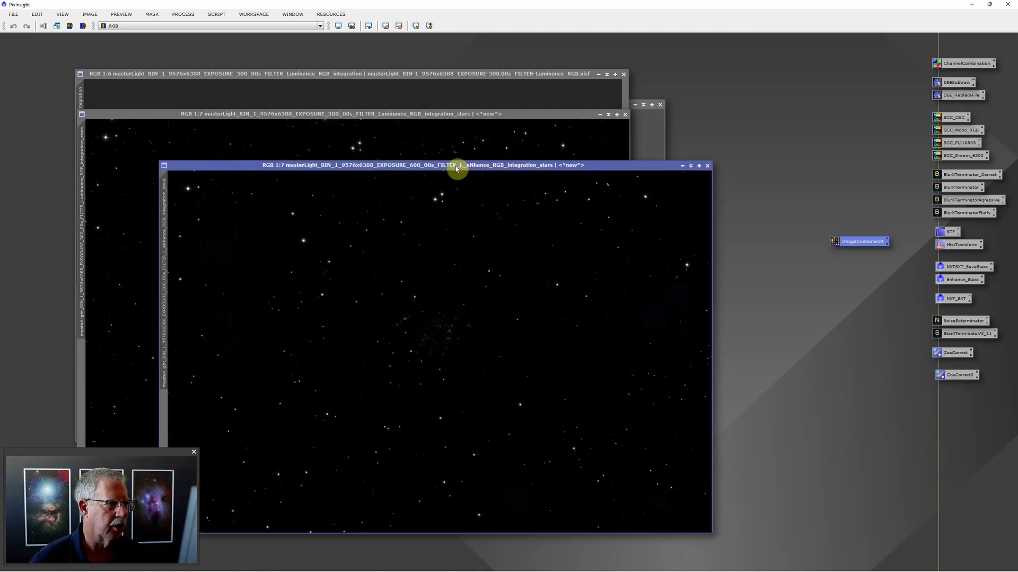
left_click(682, 167)
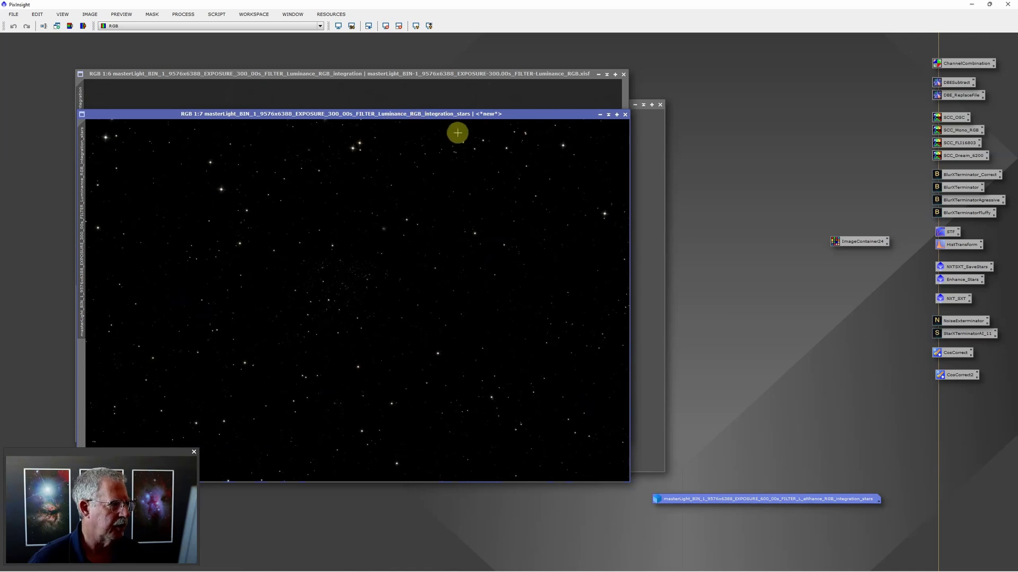
Step: Start saving the Luminance stars image under a new location, choosing the Whirlpool M51 folder within Astro > NUC1 Data on drive D
left_click(13, 16)
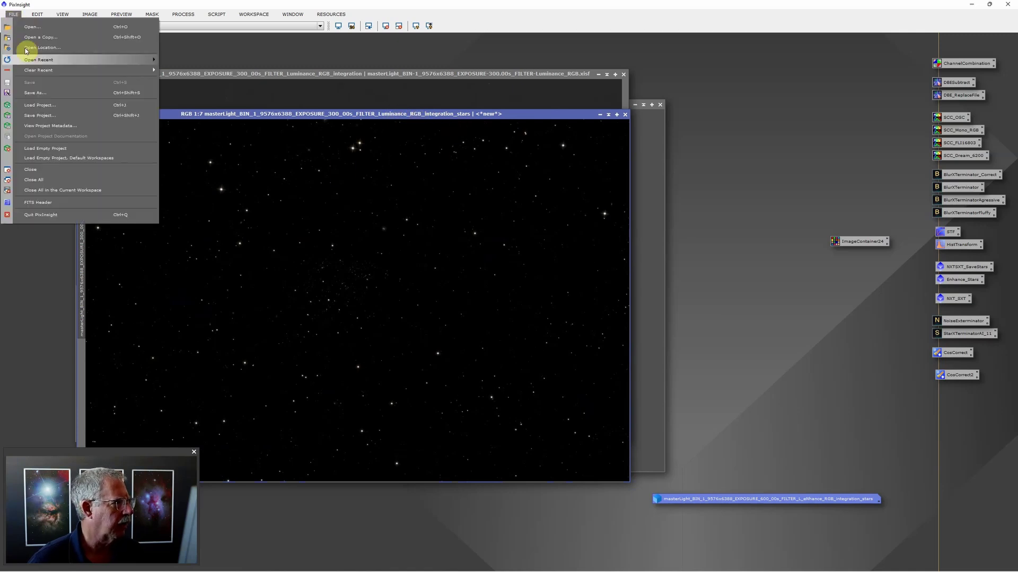
key("Escape")
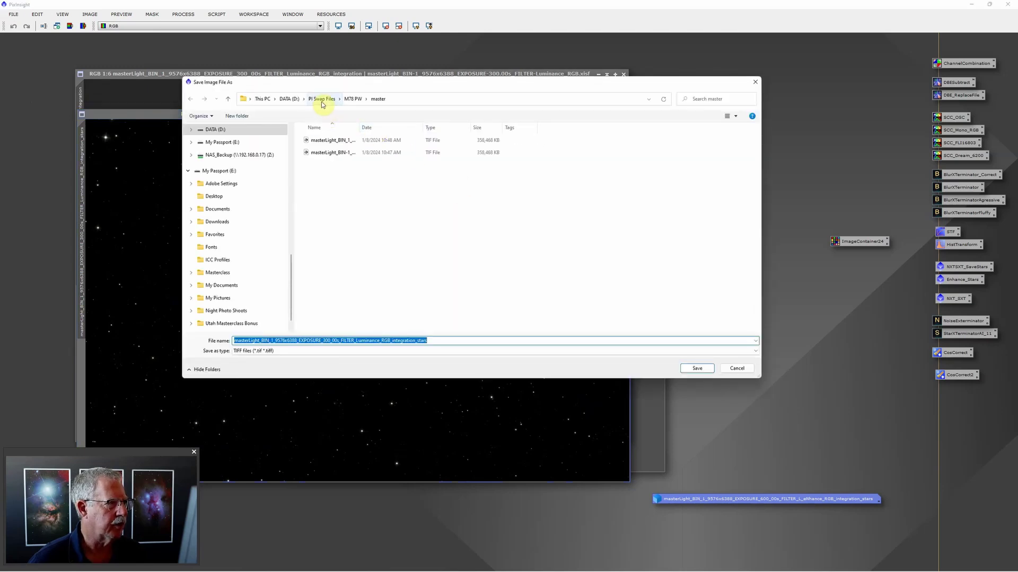
left_click(294, 100)
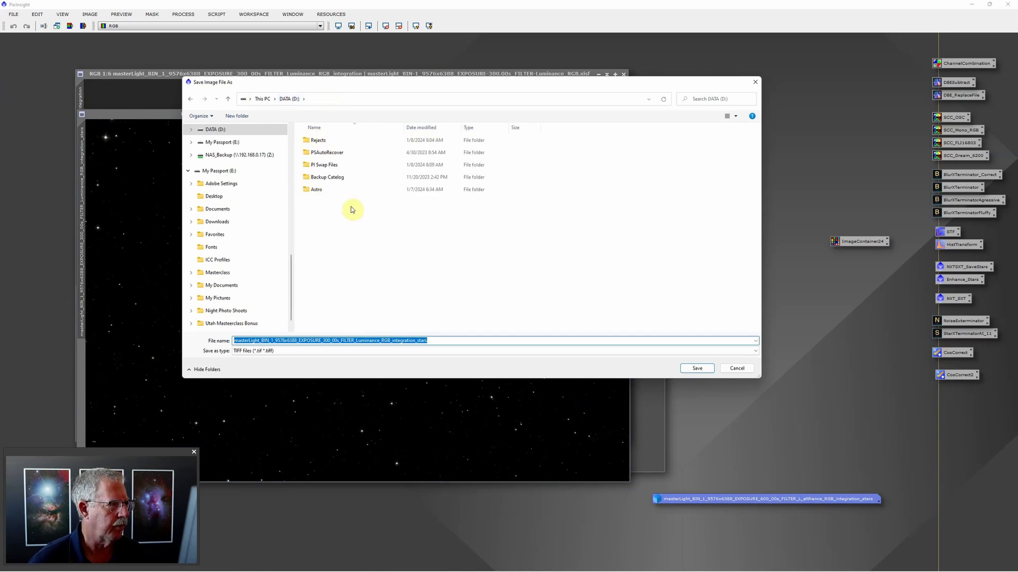
left_click(333, 192)
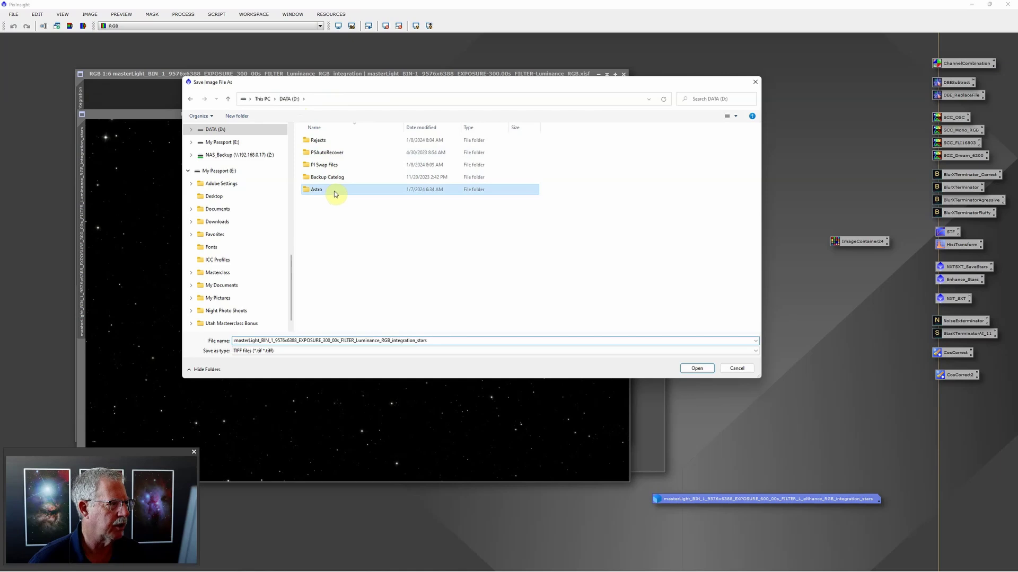
double_click(334, 194)
left_click(333, 169)
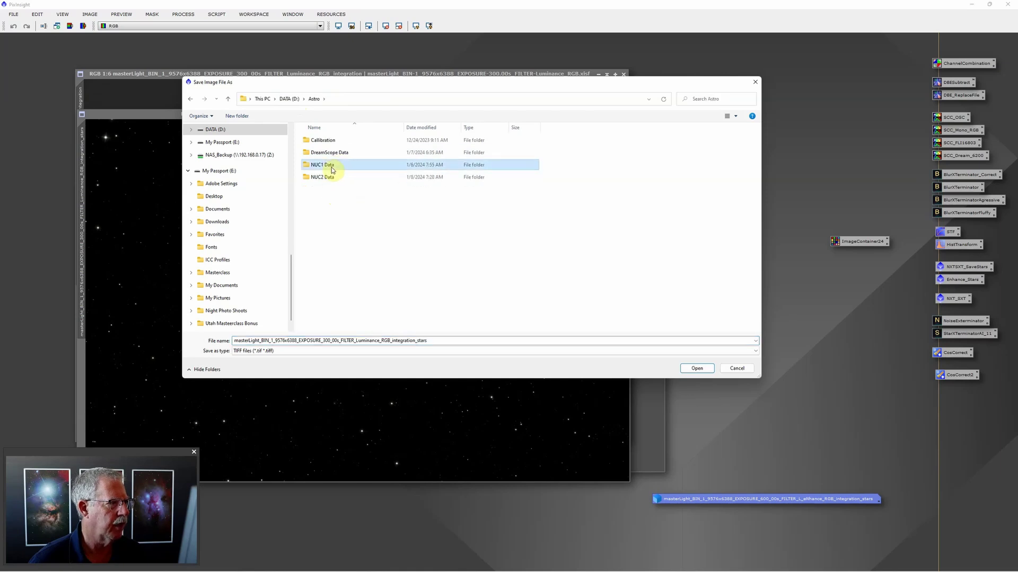
double_click(334, 166)
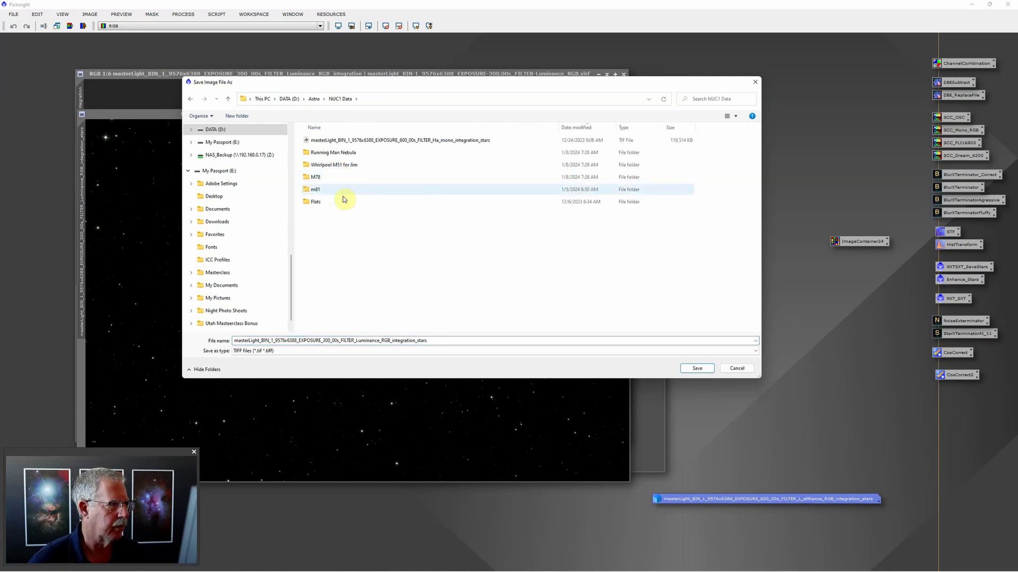
left_click(363, 166)
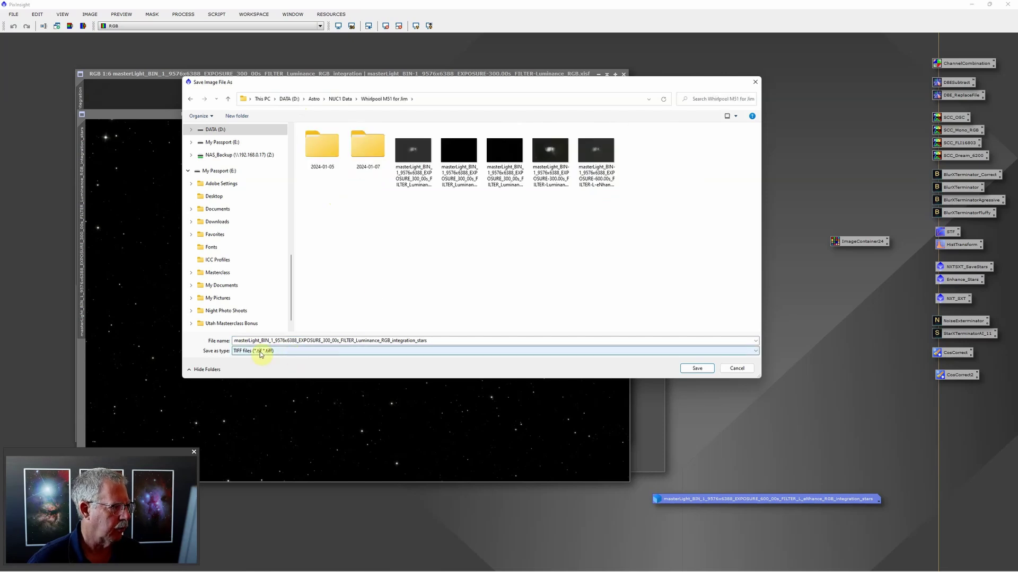
Step: Save the Luminance stars image as an uncompressed 16-bit TIFF and minimize its window
left_click(703, 368)
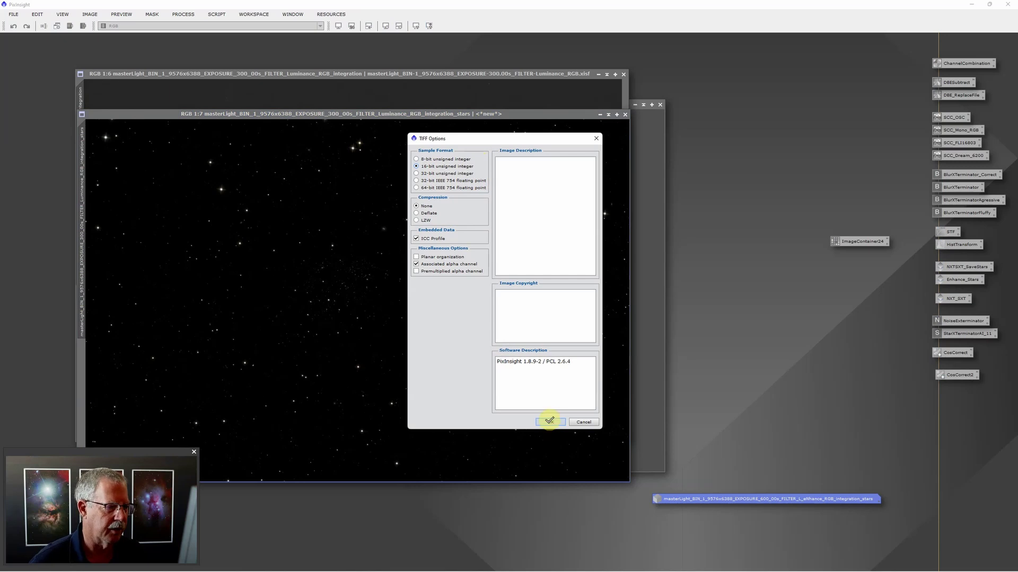
left_click(550, 421)
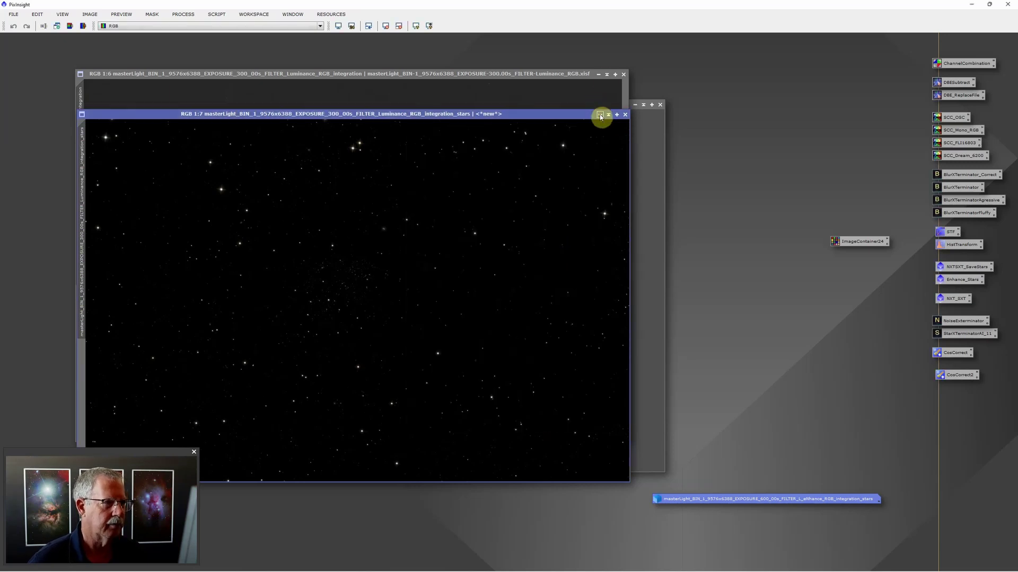
left_click(600, 114)
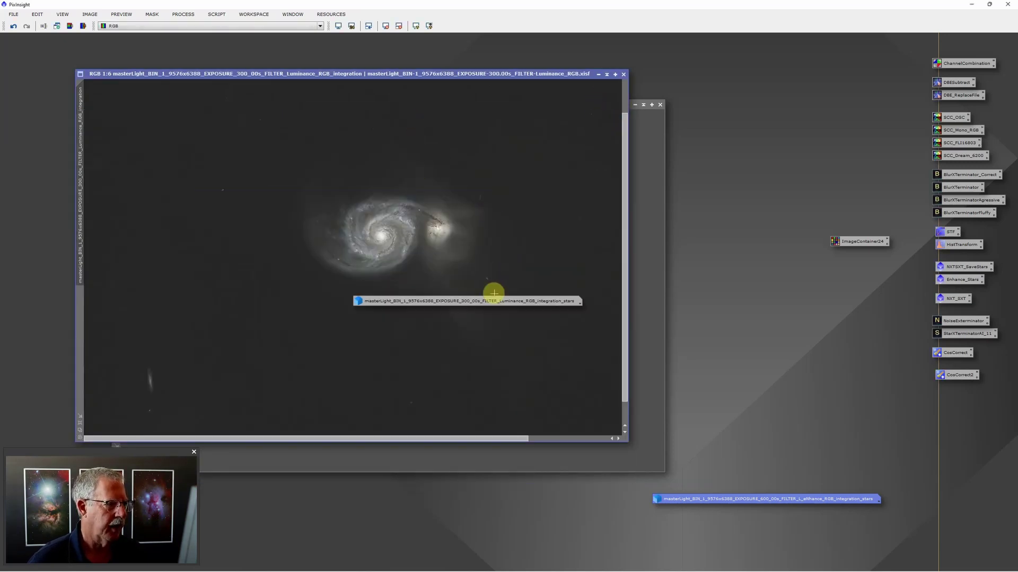
Step: Move the Luminance stars icon beside the L-eNhance stars icon, then start saving the starless Luminance image into Astro > NUC1 Data > Whirlpool M51 folder
left_click_drag(495, 301, 791, 460)
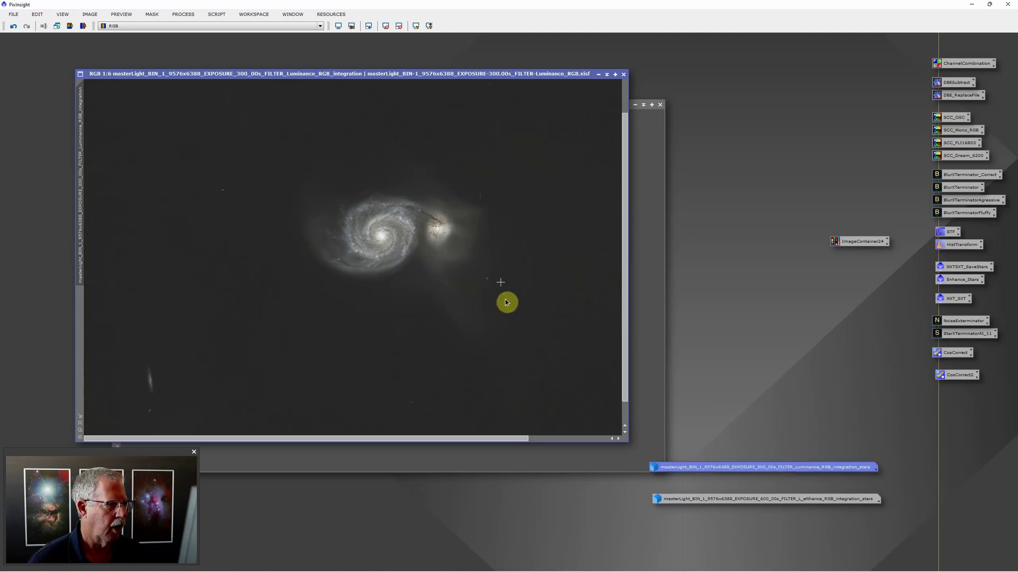
scroll(476, 231, "down", 2)
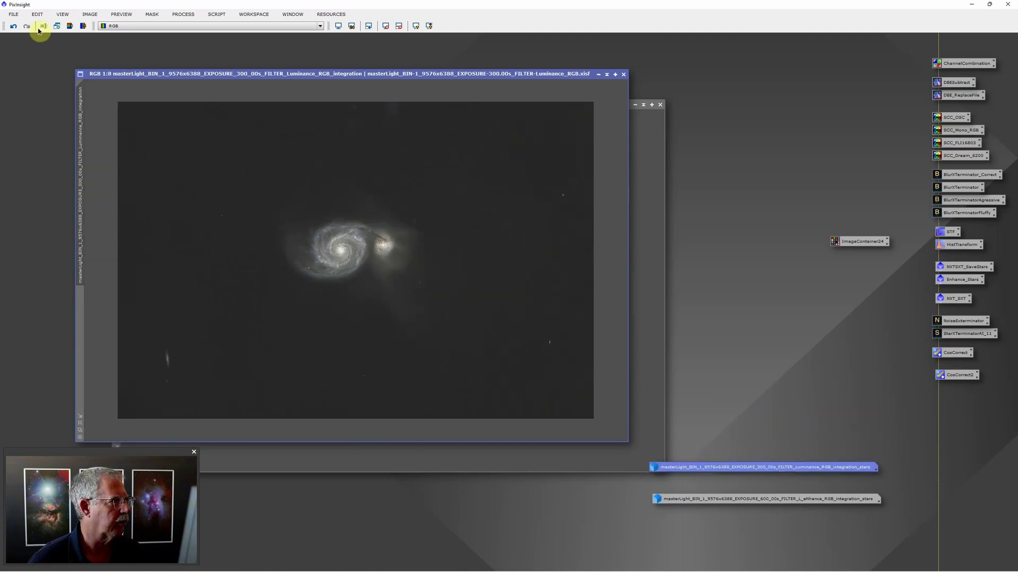
left_click(13, 14)
left_click(171, 107)
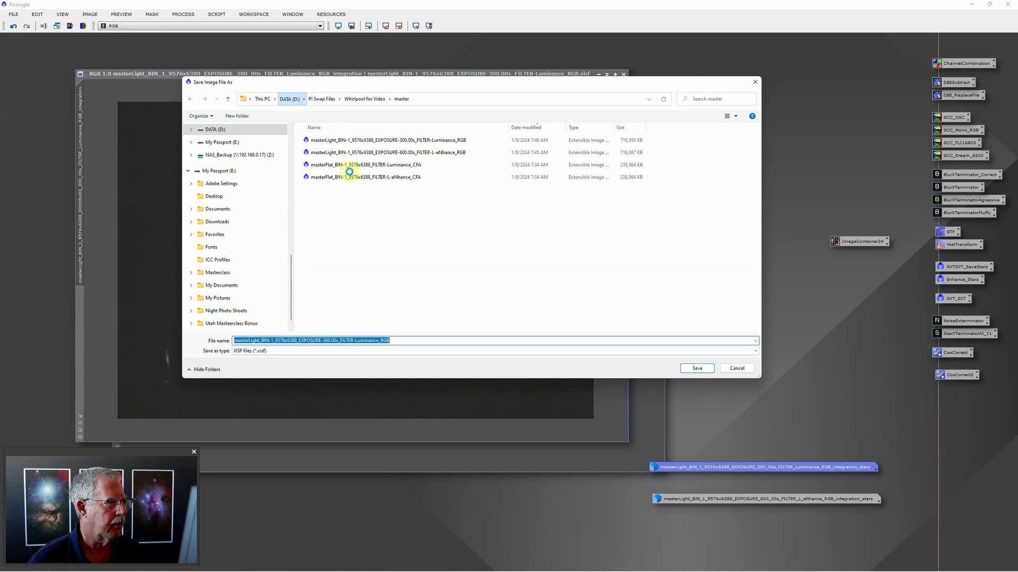
left_click(339, 192)
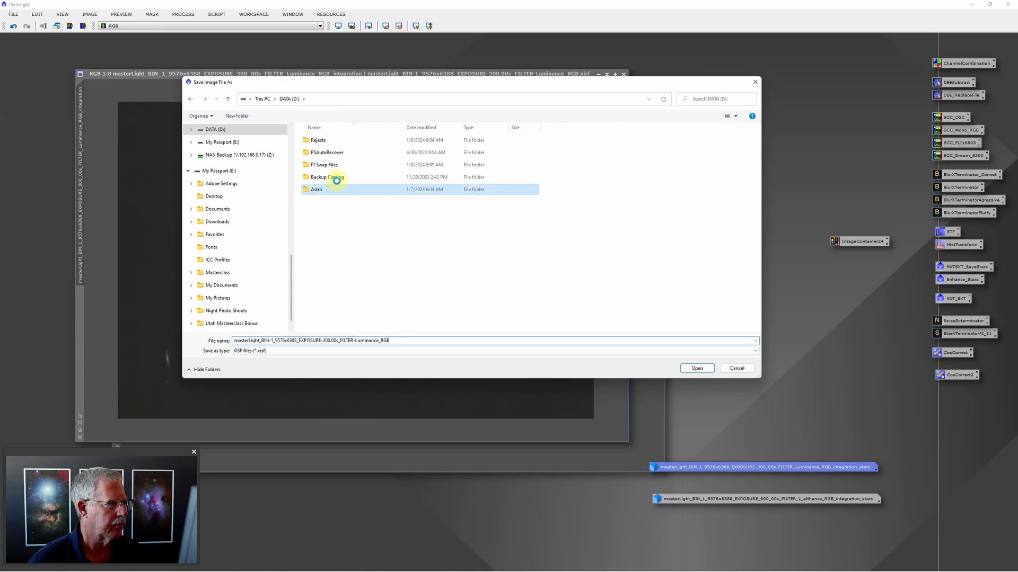
double_click(337, 185)
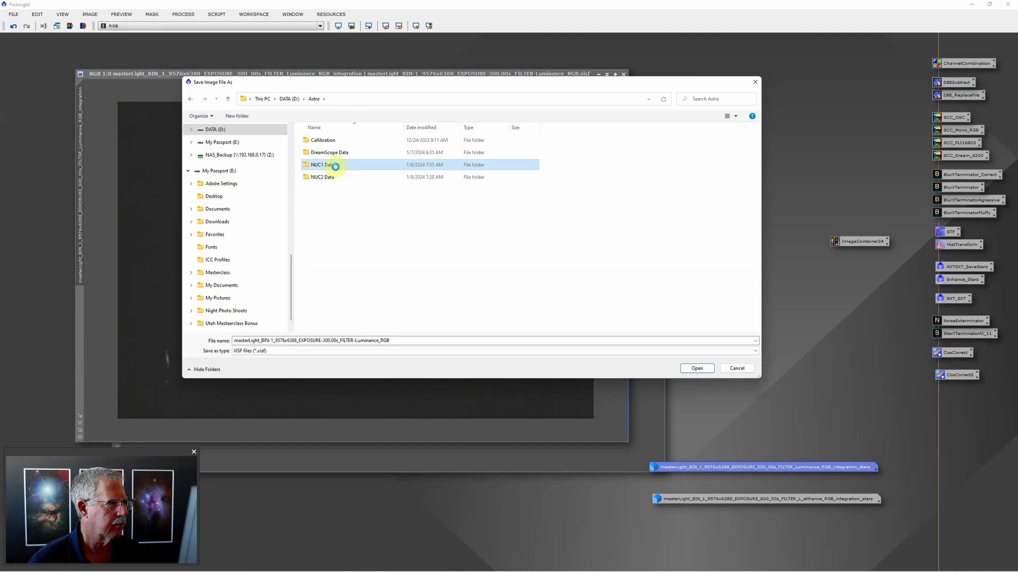
double_click(336, 166)
left_click(334, 141)
double_click(333, 140)
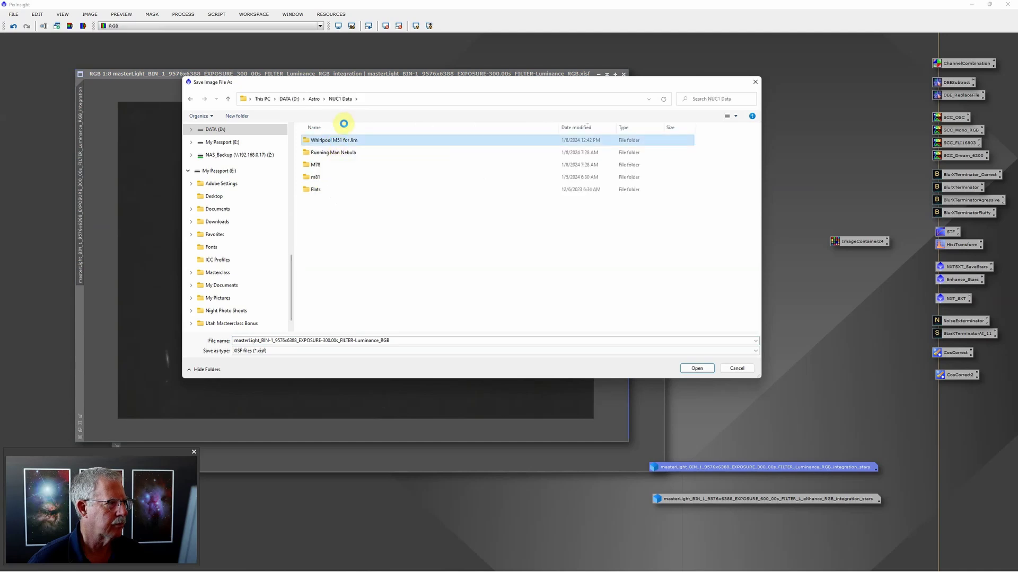
Step: Save the starless Luminance image as an uncompressed 16-bit TIFF and minimize its window
left_click(278, 351)
left_click(259, 412)
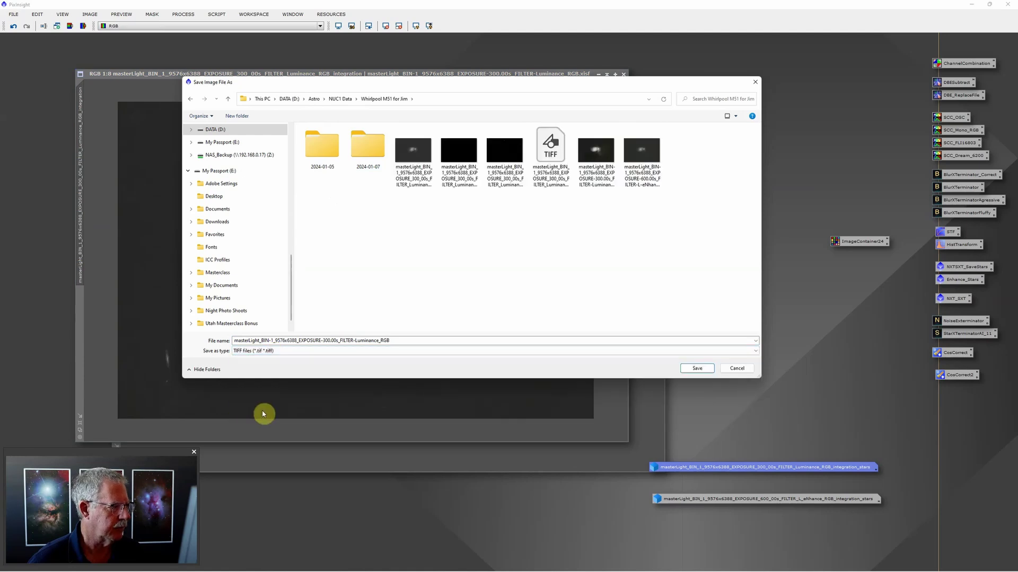
left_click(701, 369)
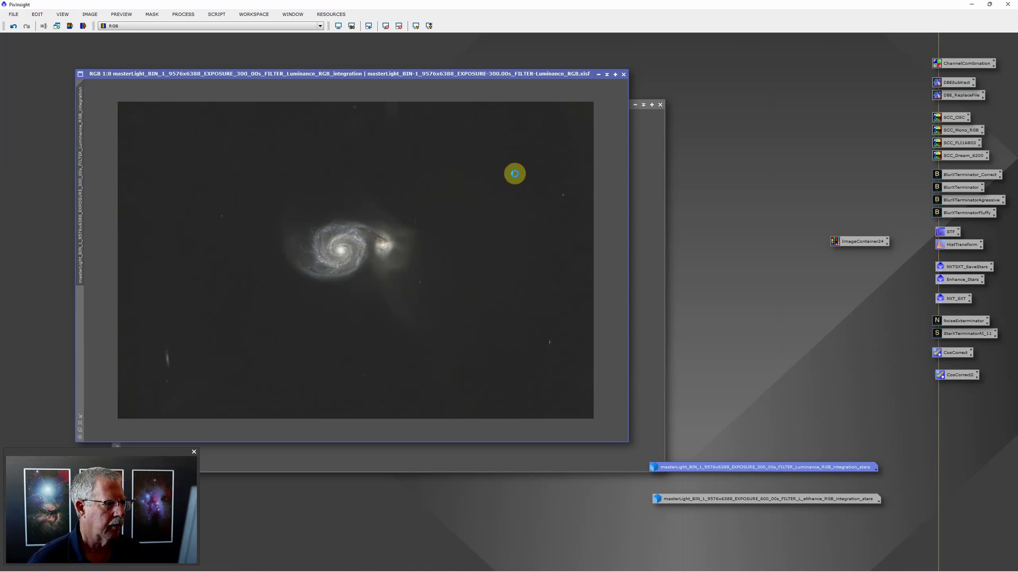
left_click(453, 167)
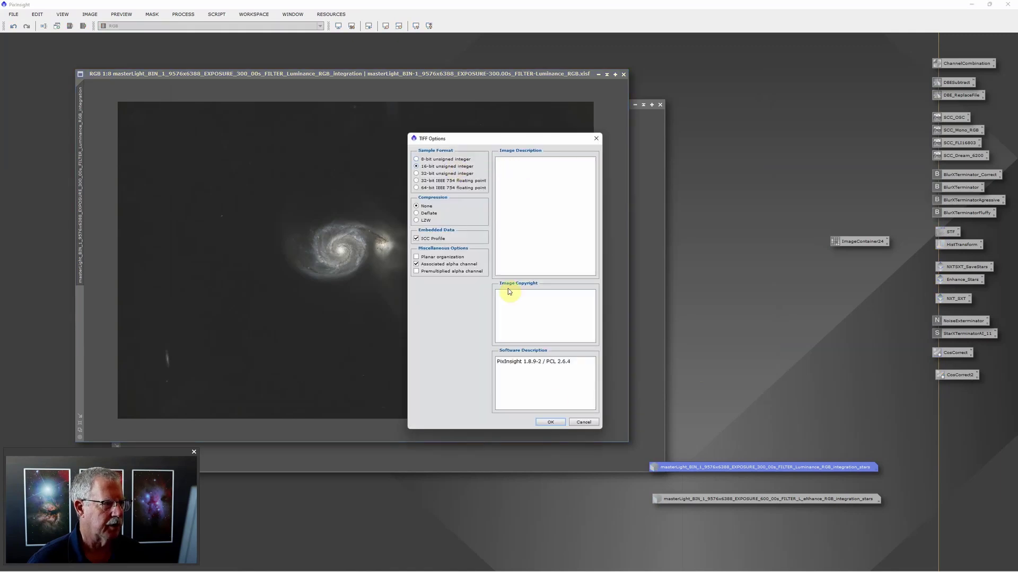
left_click(551, 422)
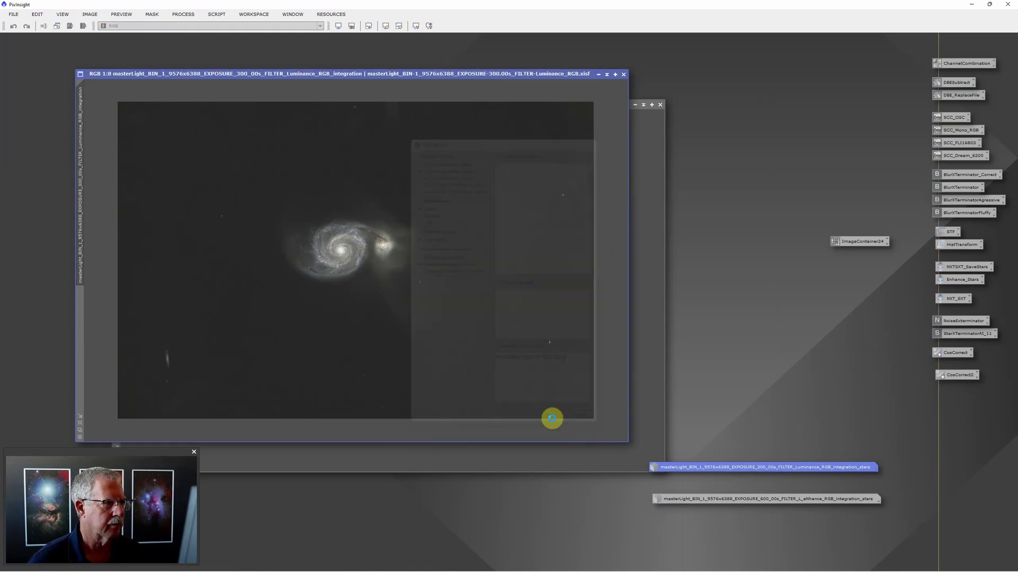
left_click(598, 75)
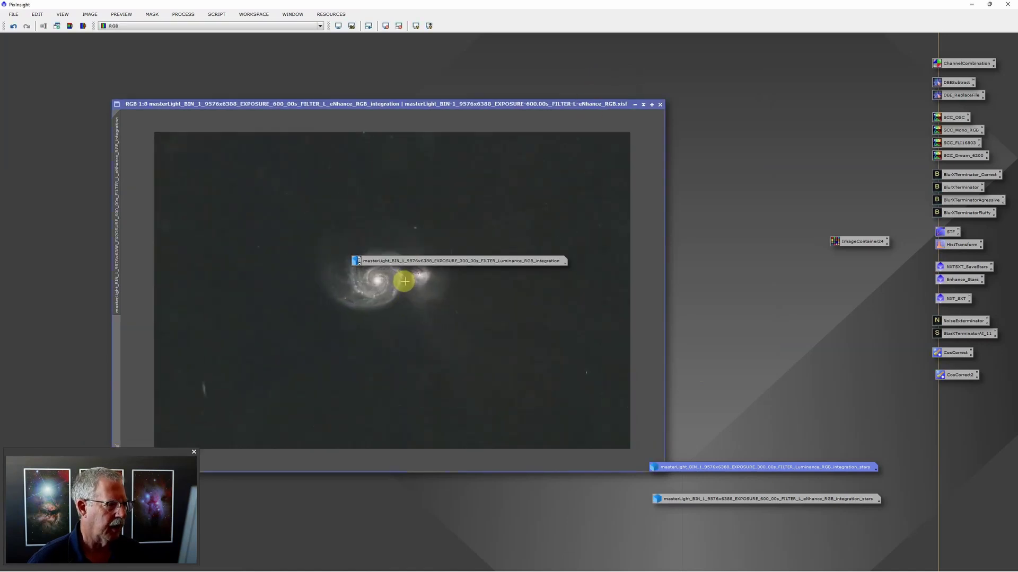
Step: Start saving the starless L-eNhance image under a new location, choosing the Whirlpool M51 folder within Astro > NUC1 Data on drive D
left_click(15, 16)
left_click(50, 93)
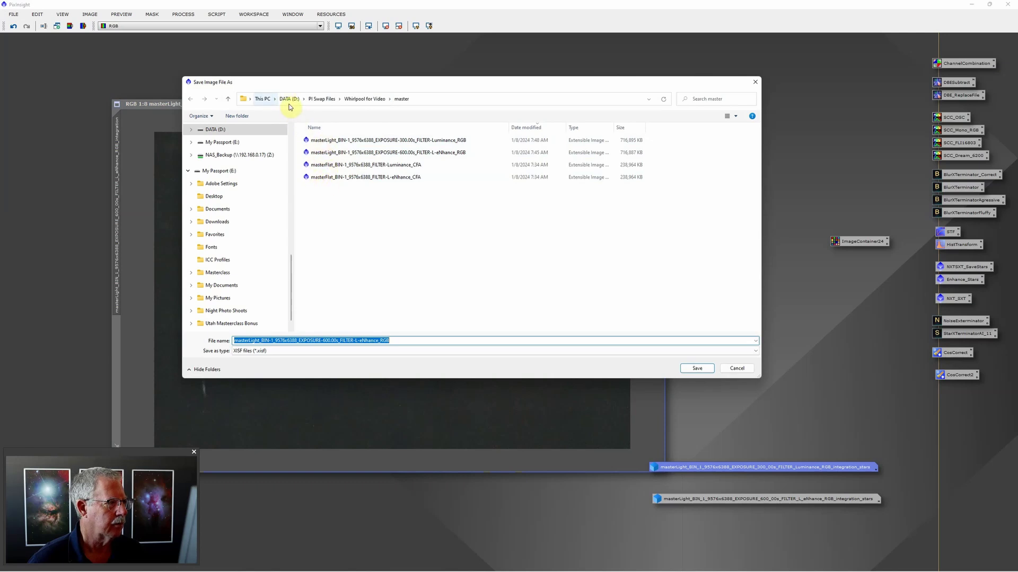
left_click(286, 103)
left_click(325, 191)
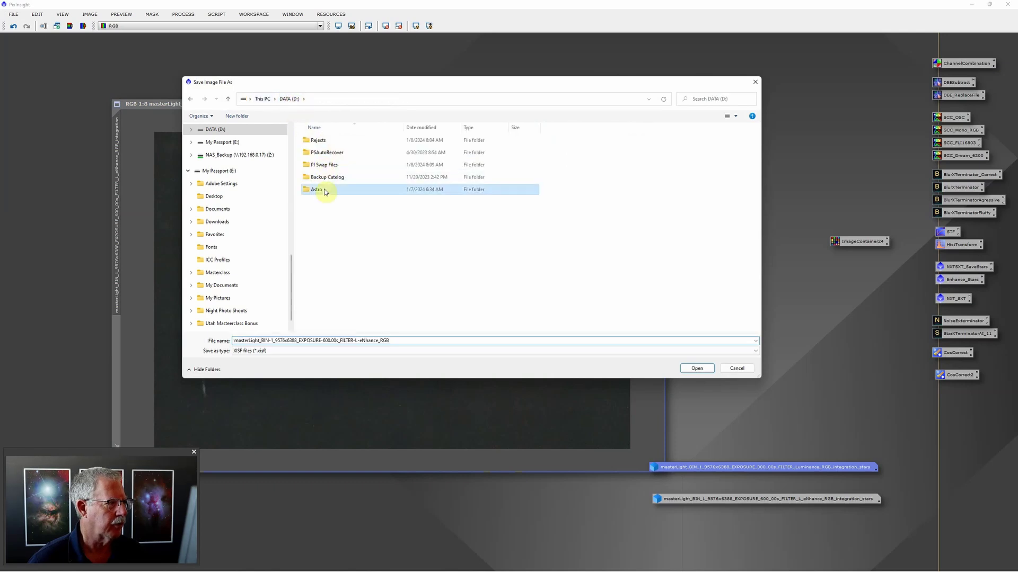
double_click(325, 192)
left_click(326, 168)
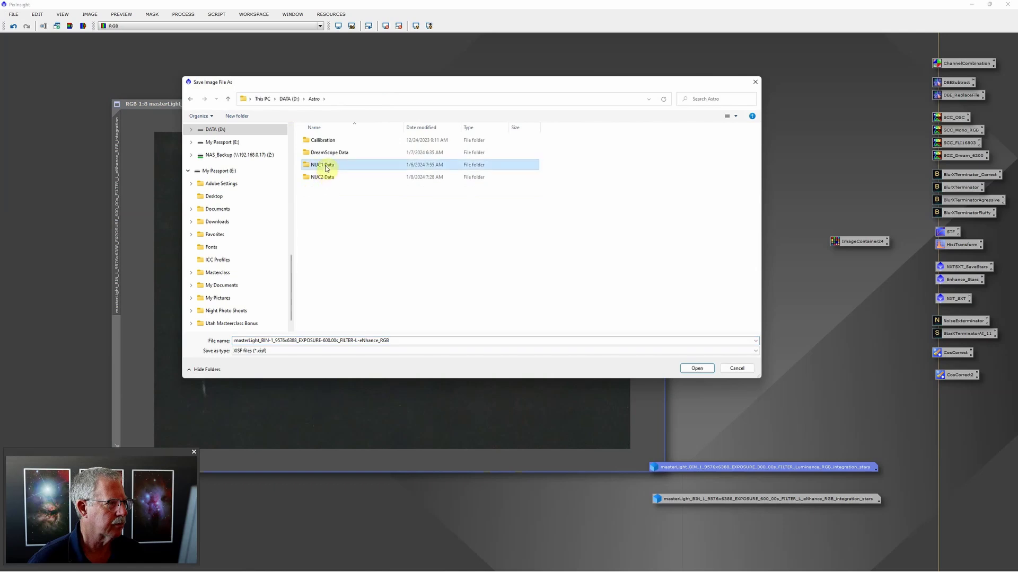
double_click(327, 165)
left_click(333, 144)
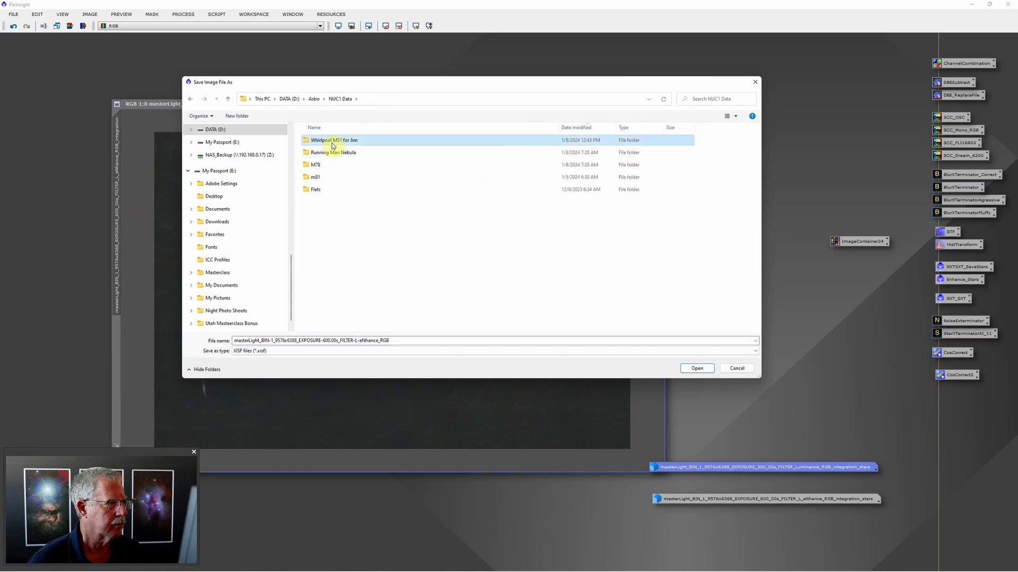
double_click(332, 145)
Step: Save the starless L-eNhance image as an uncompressed 16-bit TIFF, overwriting the existing file
left_click(309, 351)
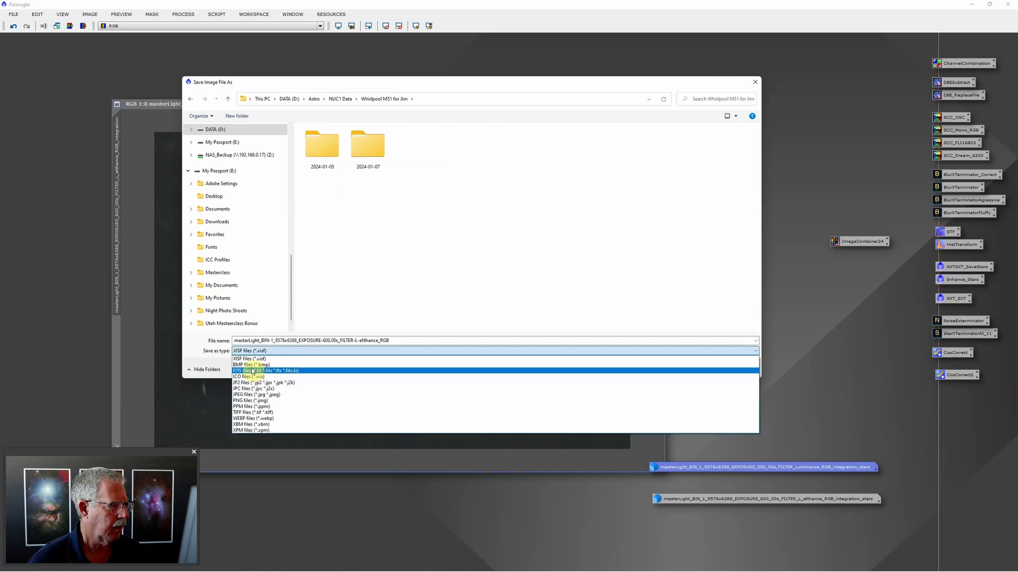
left_click(253, 412)
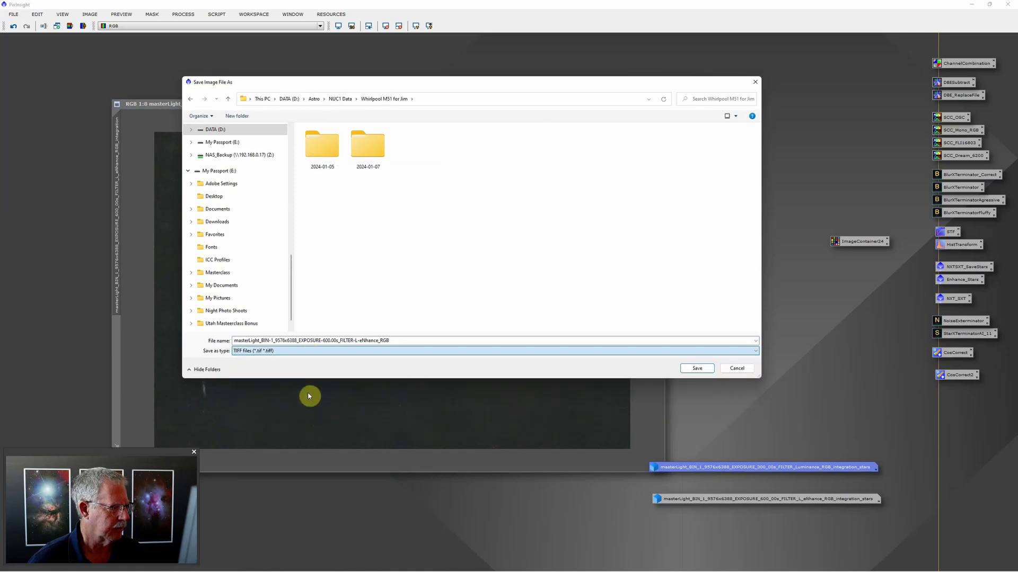
left_click(698, 369)
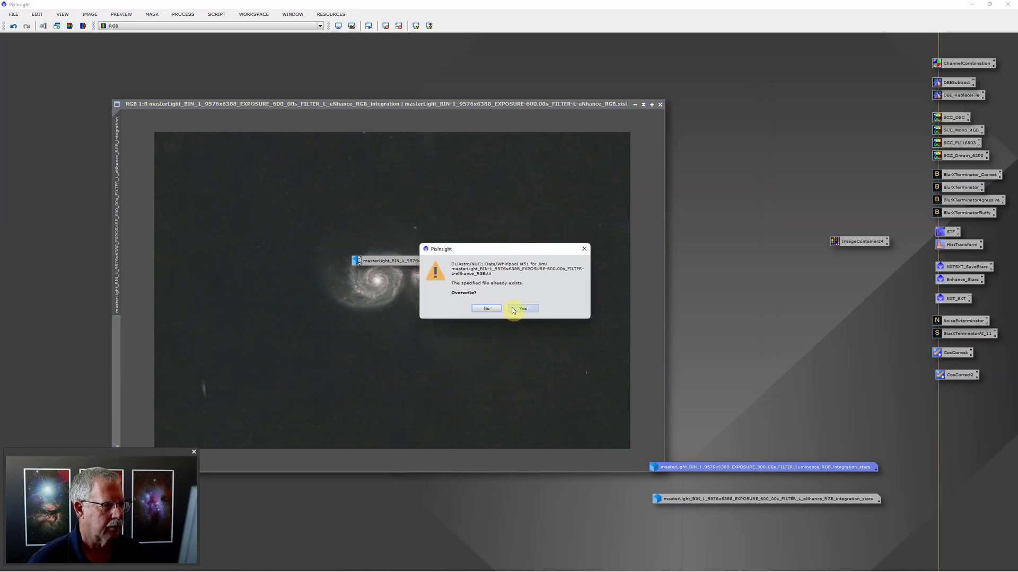
left_click(513, 309)
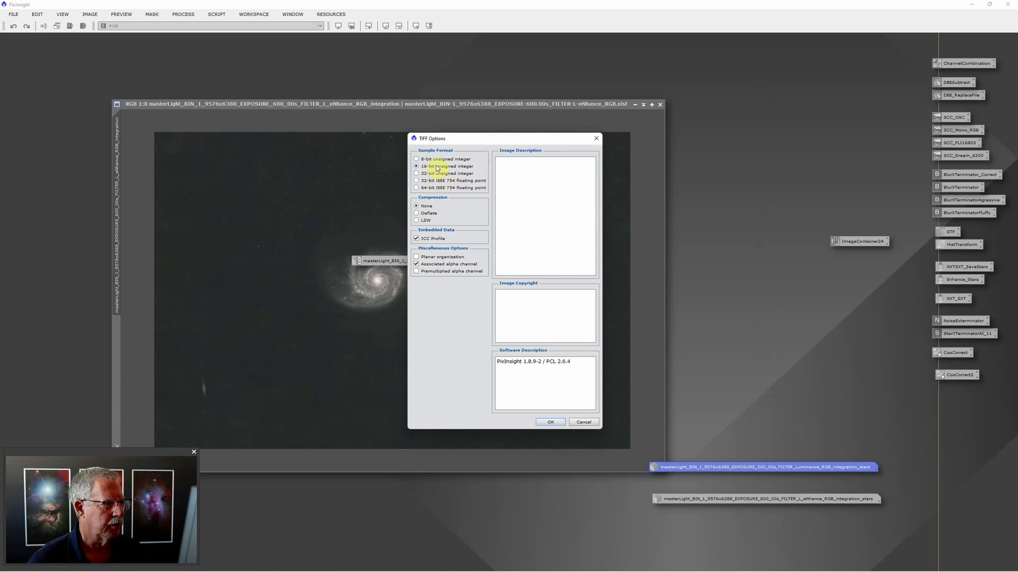
left_click(553, 422)
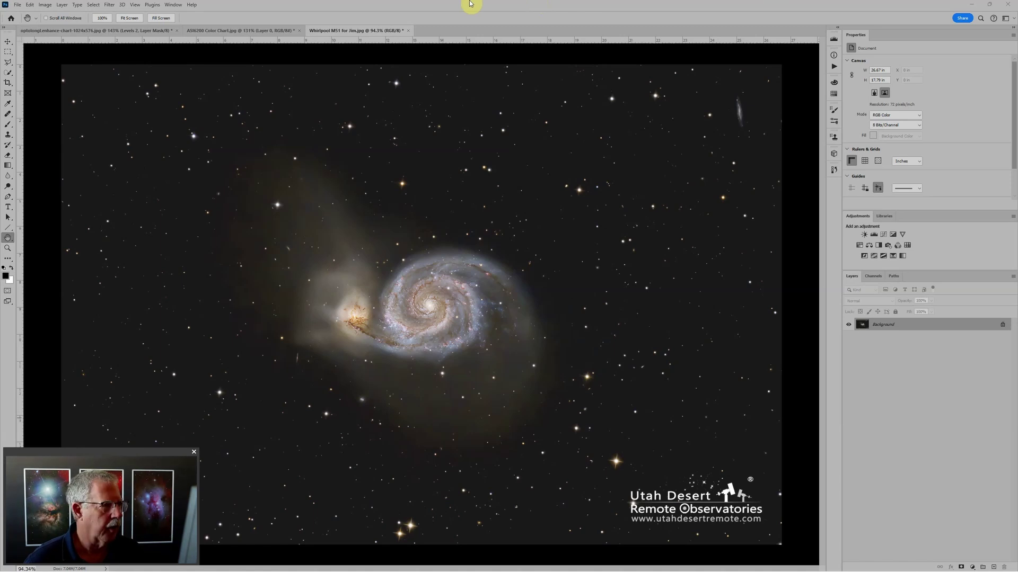
Step: Switch to Photoshop, start Load Files into Stack and browse to the Whirlpool M51 folder within Astro > NUC1 Data on drive D
left_click(19, 6)
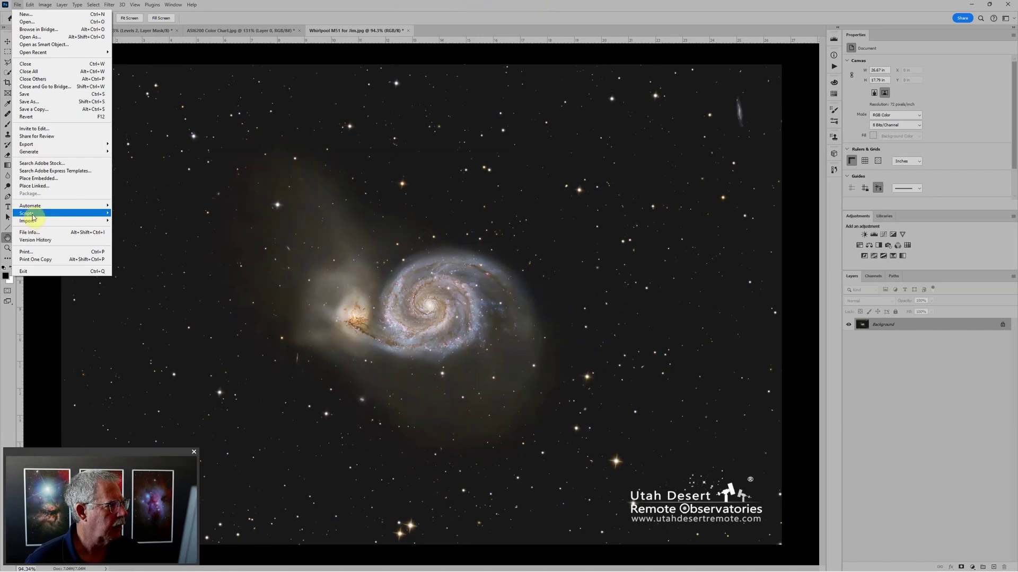
mouse_move(33, 214)
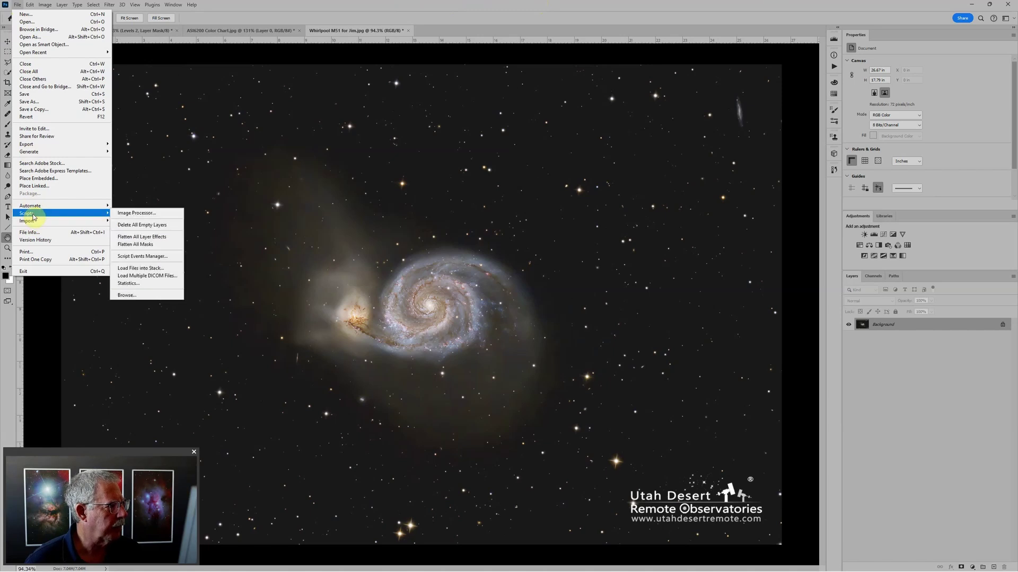
left_click(145, 269)
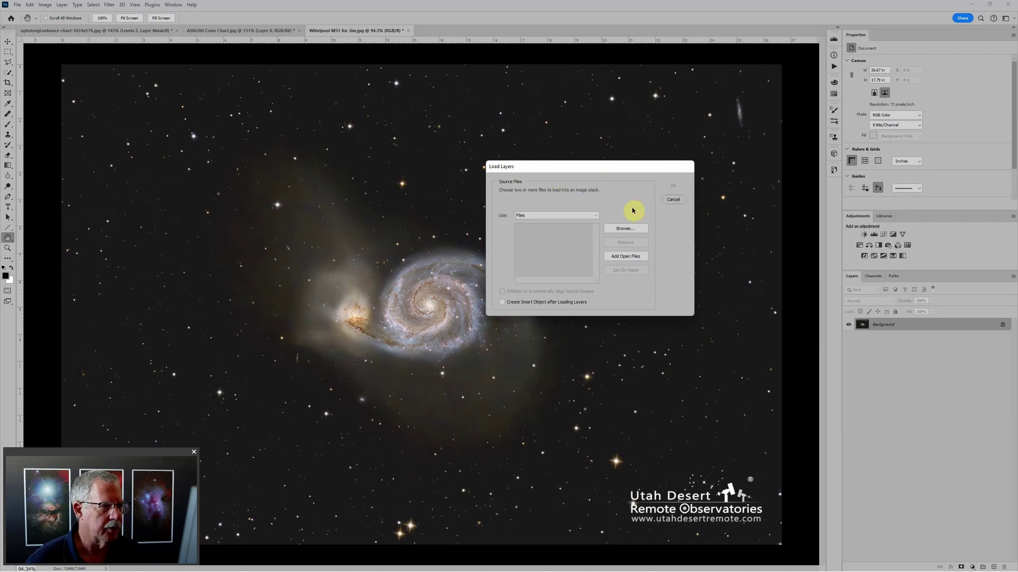
left_click(626, 228)
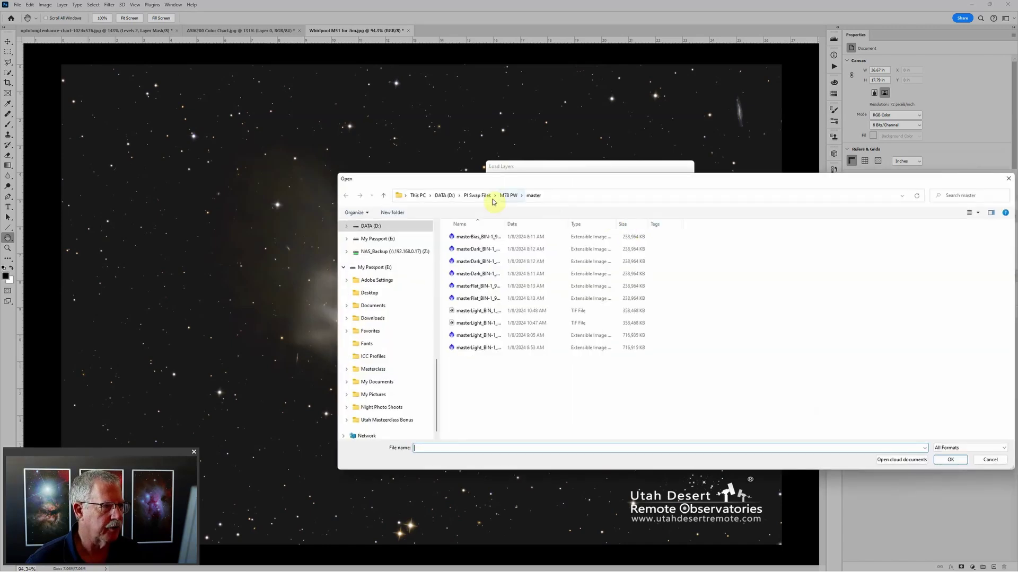
left_click(445, 196)
double_click(478, 300)
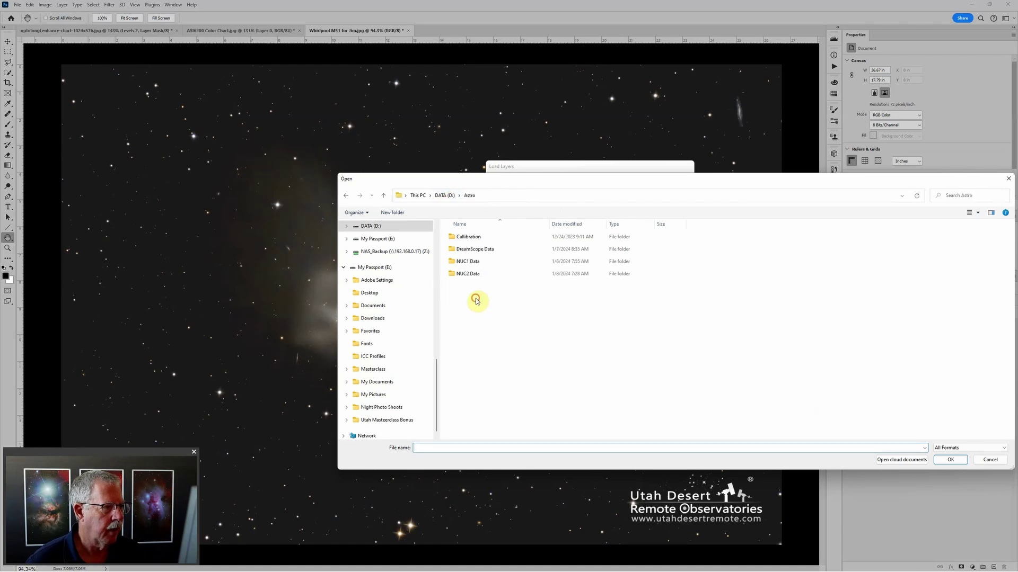
double_click(474, 262)
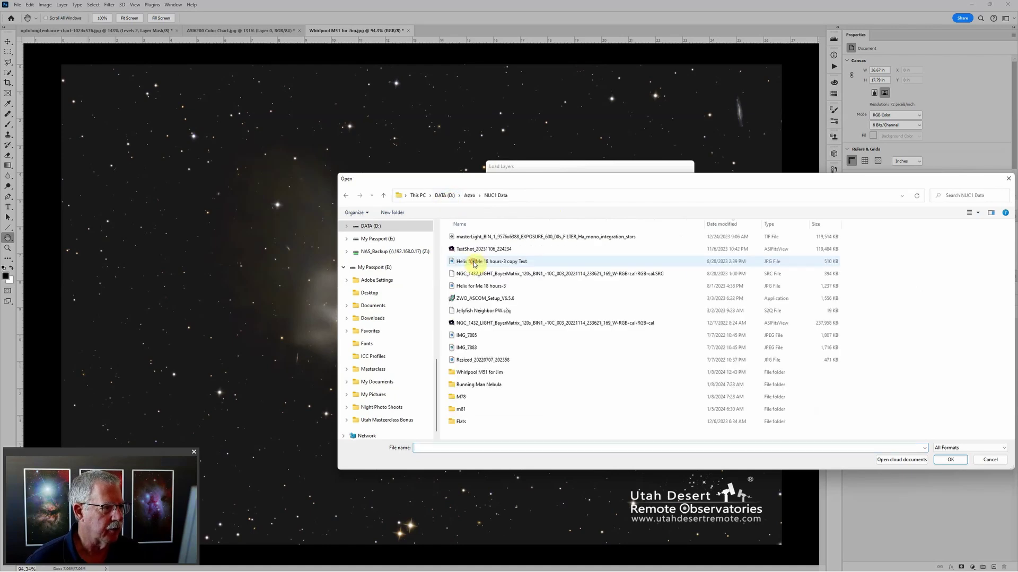
double_click(481, 372)
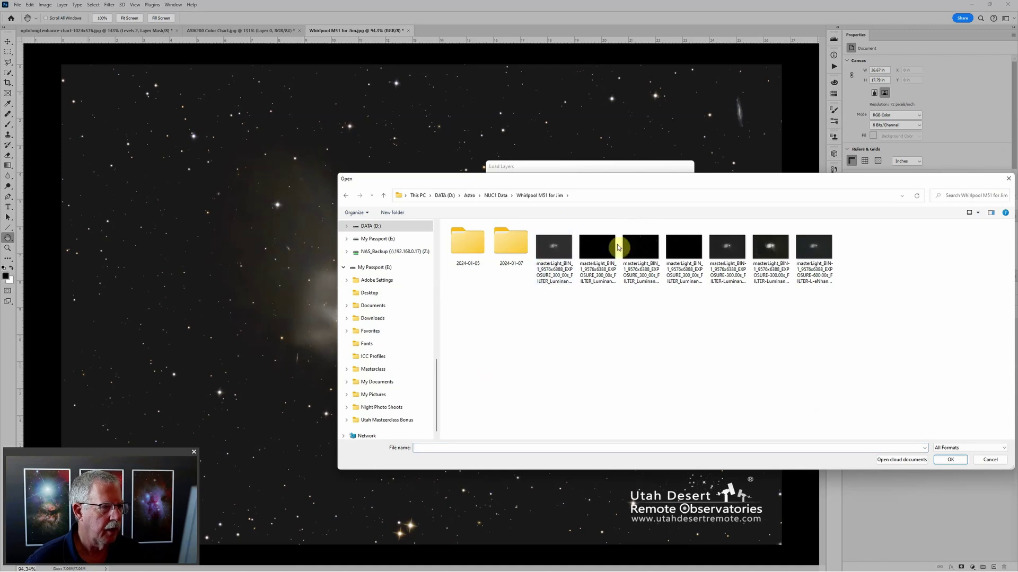
Step: Show the folder's files in Details view with a Date modified column, sort them newest first and widen the Name column
left_click_drag(853, 180, 752, 158)
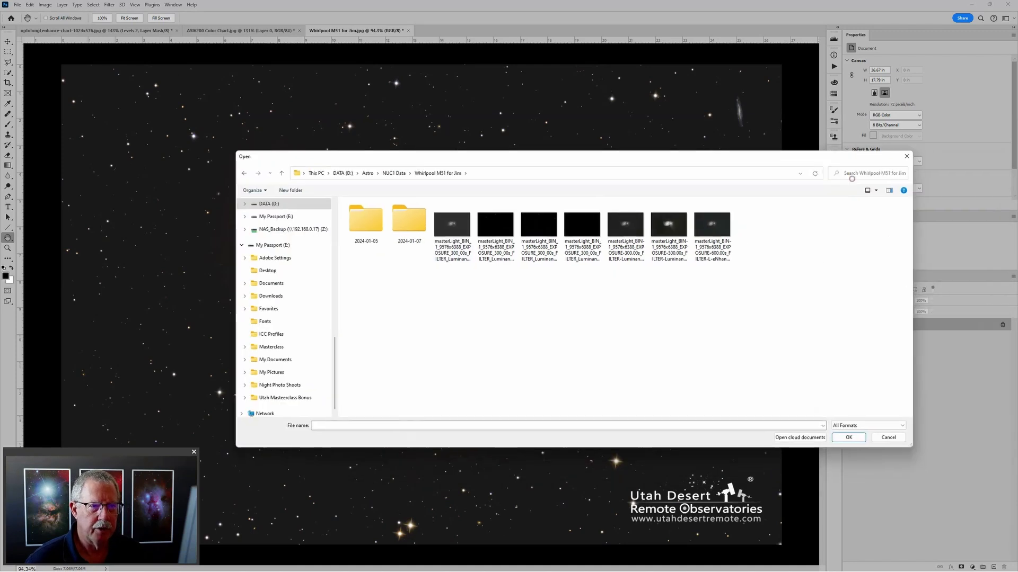
left_click(876, 191)
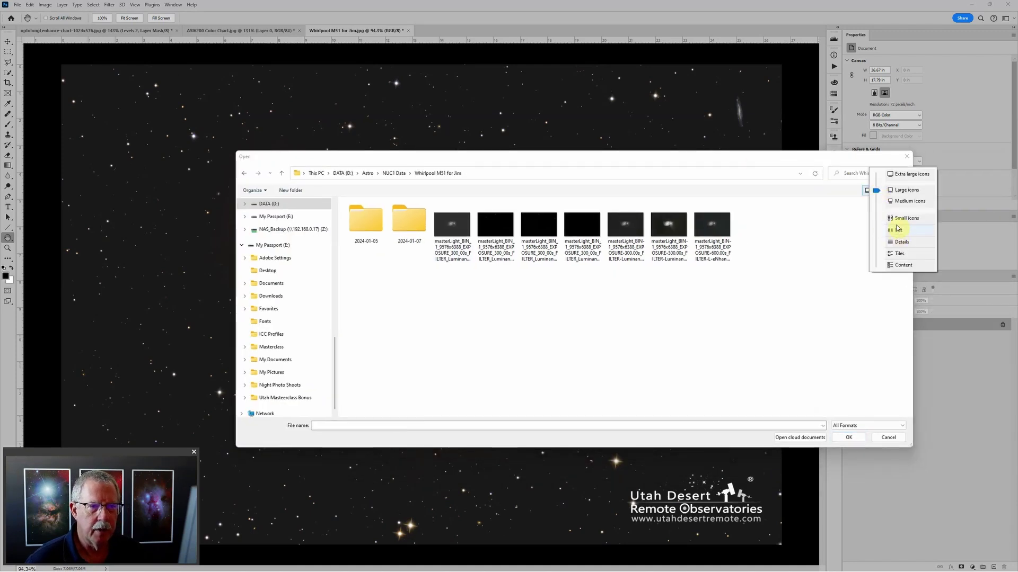
left_click(899, 243)
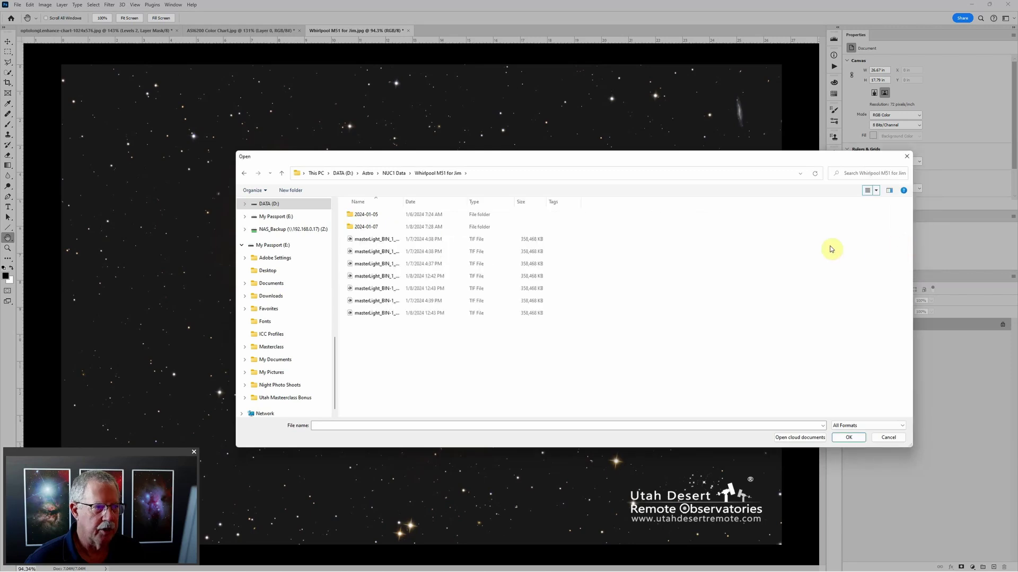
right_click(636, 210)
left_click(673, 274)
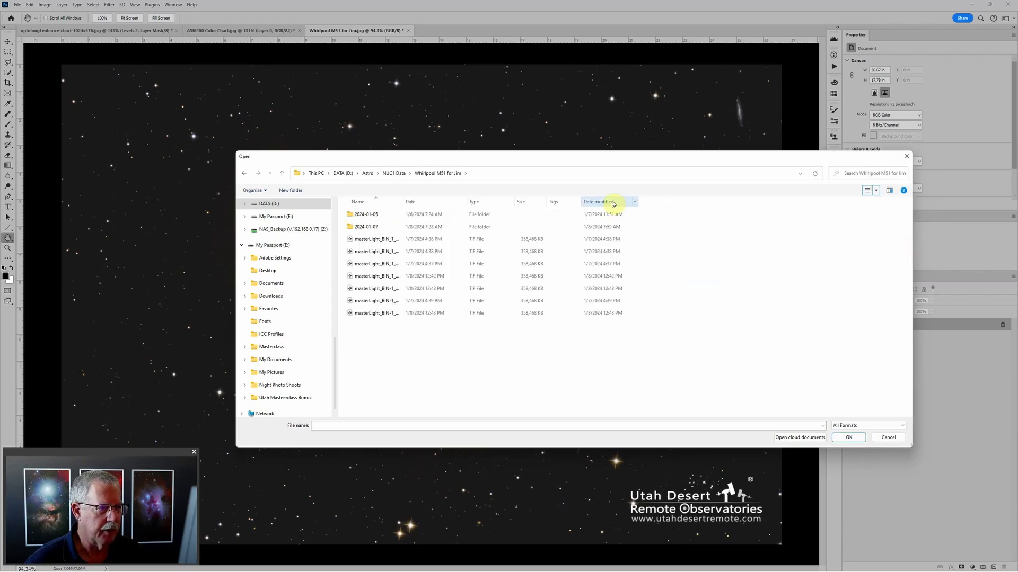
left_click(611, 203)
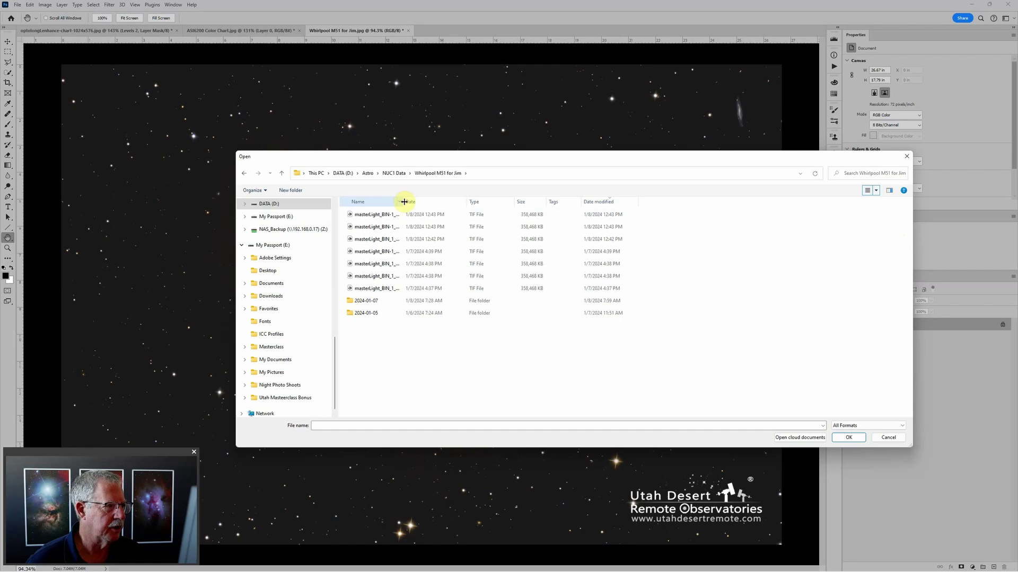
left_click_drag(404, 202, 596, 204)
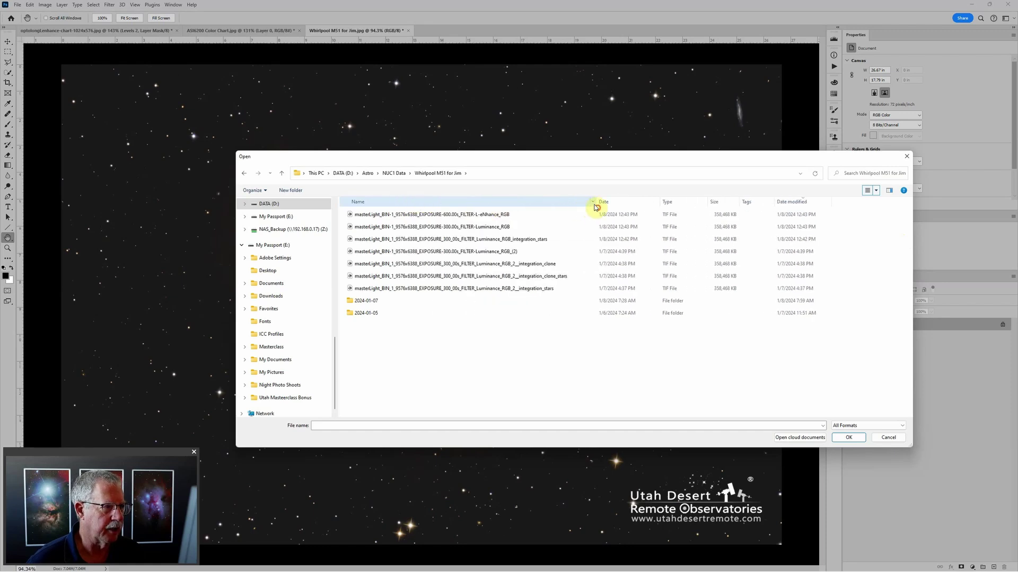
Step: Load the three newest TIFFs, the L-eNhance RGB, Luminance RGB and Luminance integration stars images, into one document as stacked layers
left_click(501, 216)
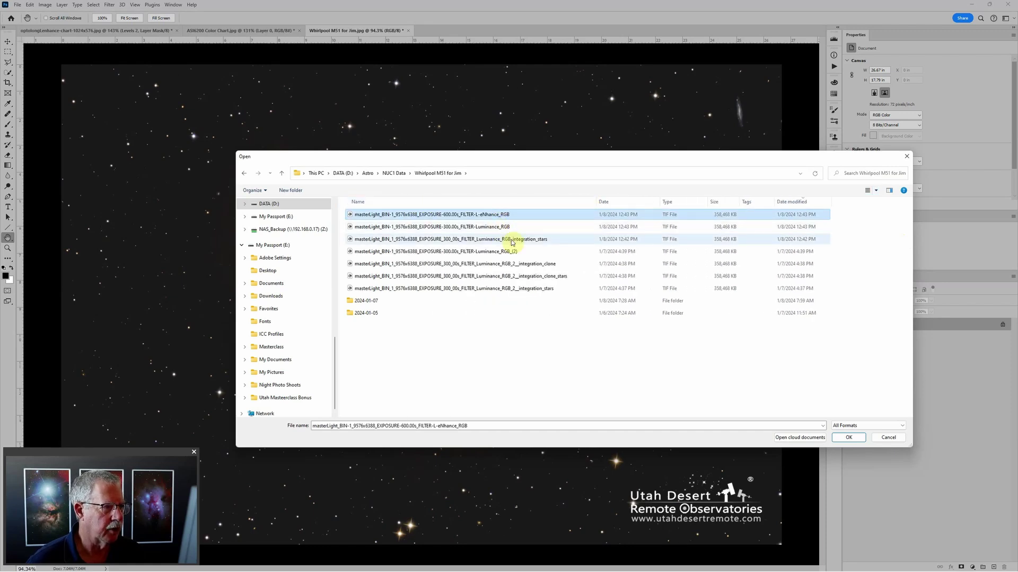
left_click(512, 241, "ctrl")
left_click(511, 228, "ctrl")
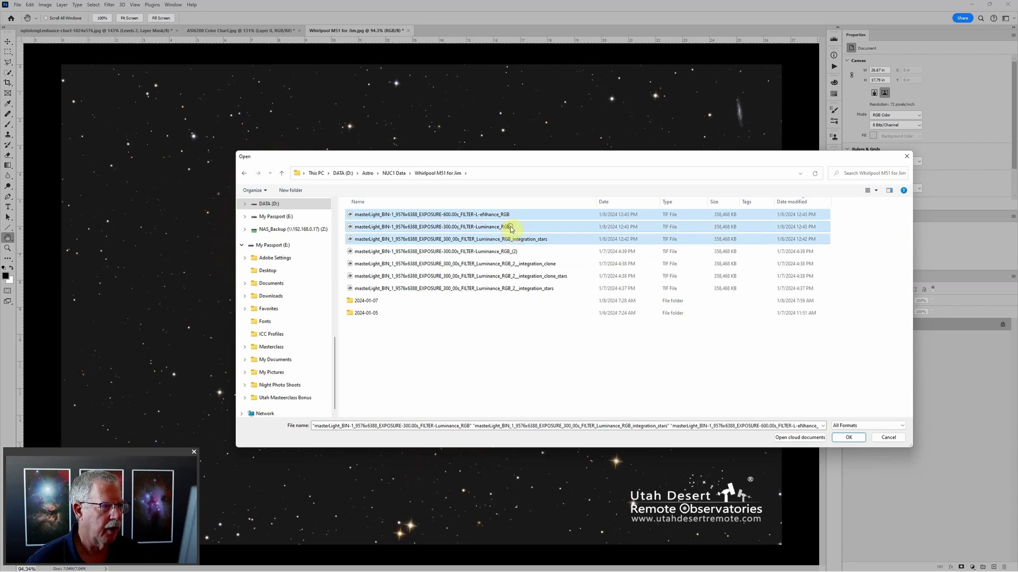
left_click(850, 438)
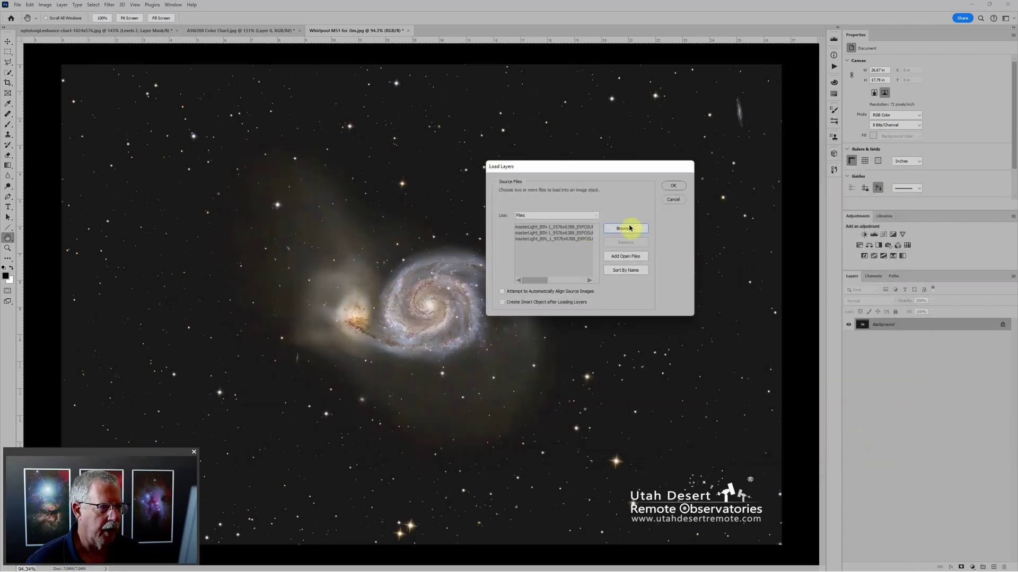
left_click(673, 185)
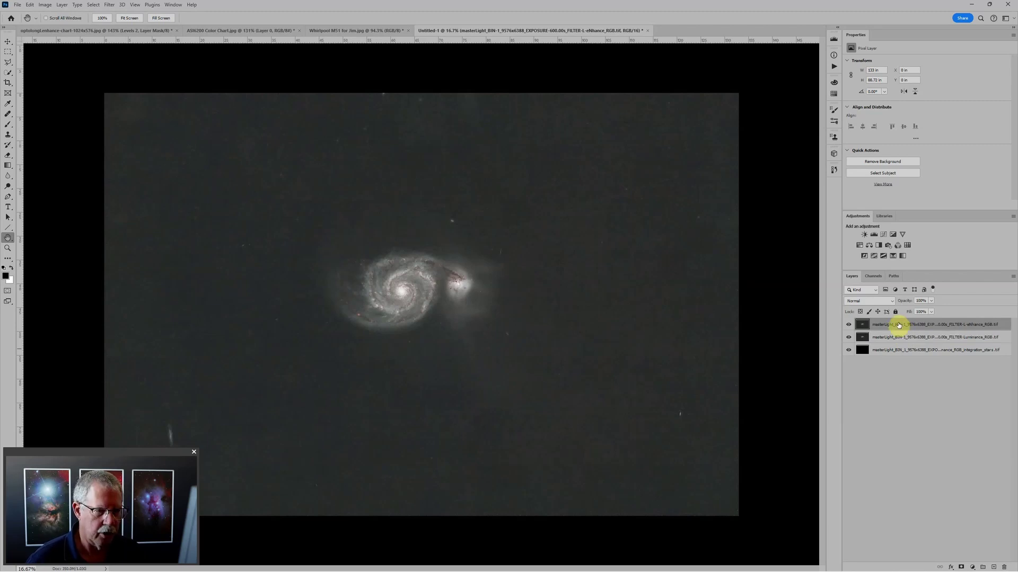
Step: Put the L-eNhance layer in its own group named LE, then collapse and hide the group
key("ctrl+g")
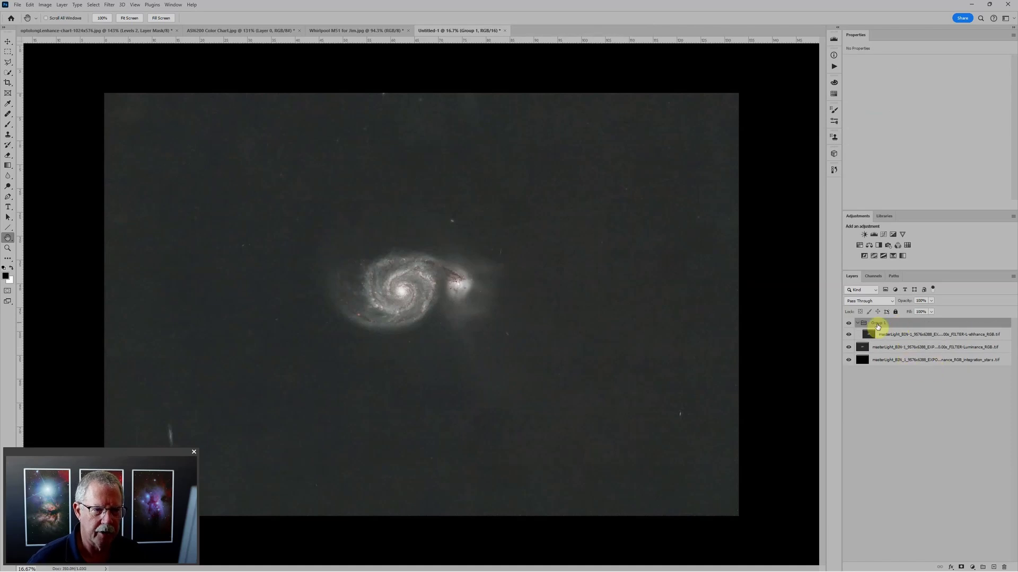
double_click(879, 323)
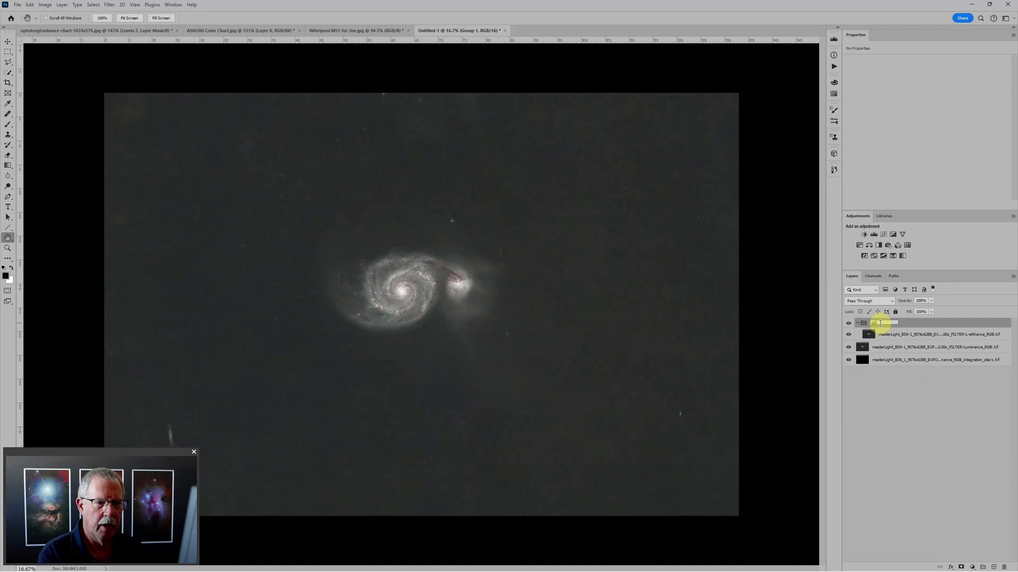
key("Return")
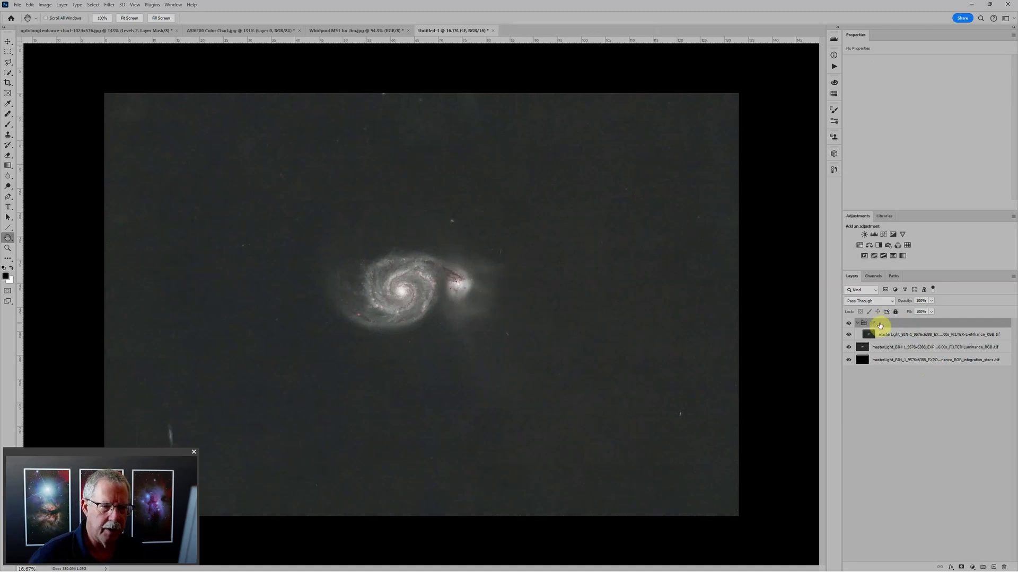
left_click(853, 323)
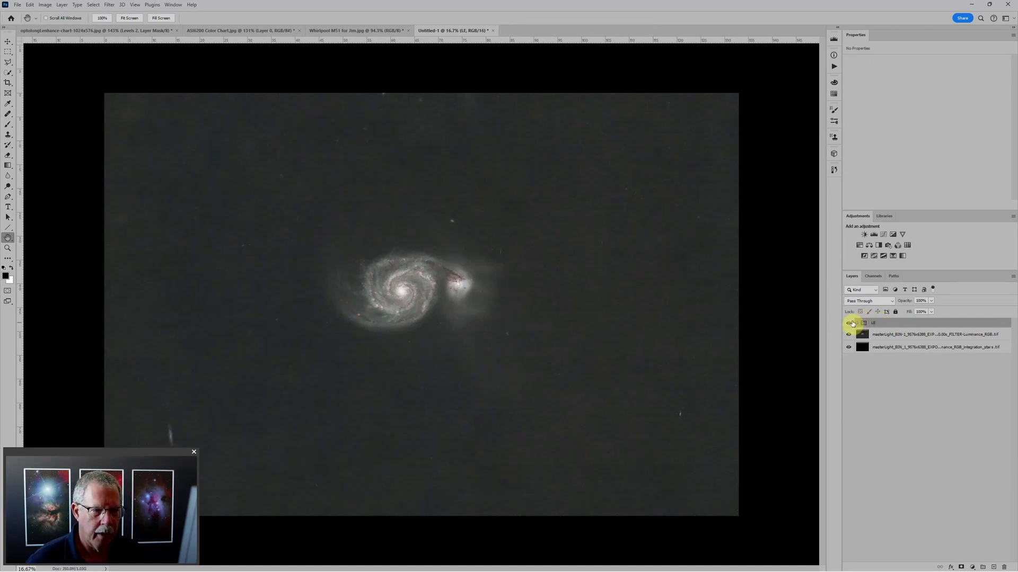
left_click(848, 323)
Step: Put the starless Luminance layer in its own group named RGB, then collapse and hide the group
left_click(887, 333)
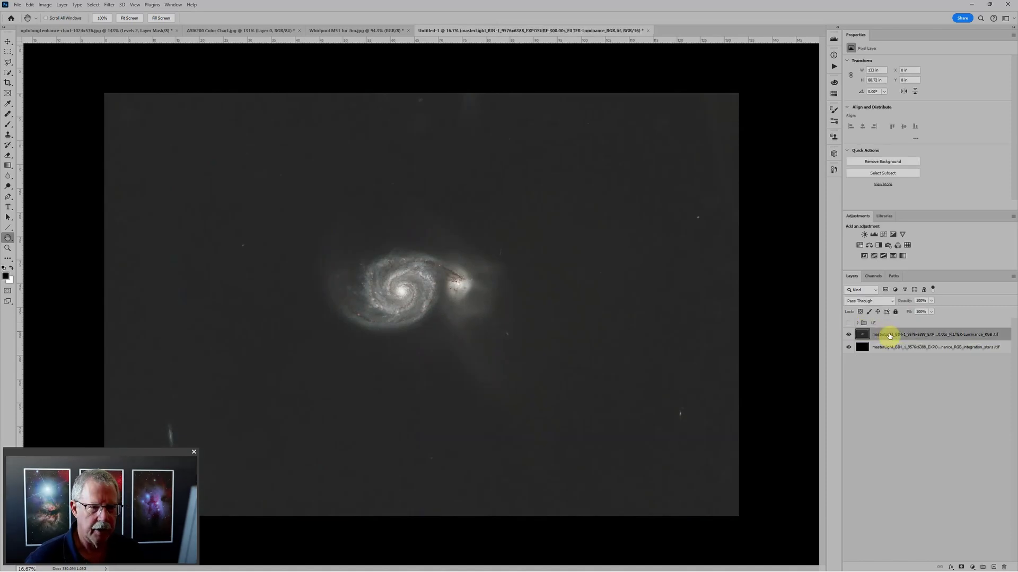
key("ctrl+g")
double_click(878, 333)
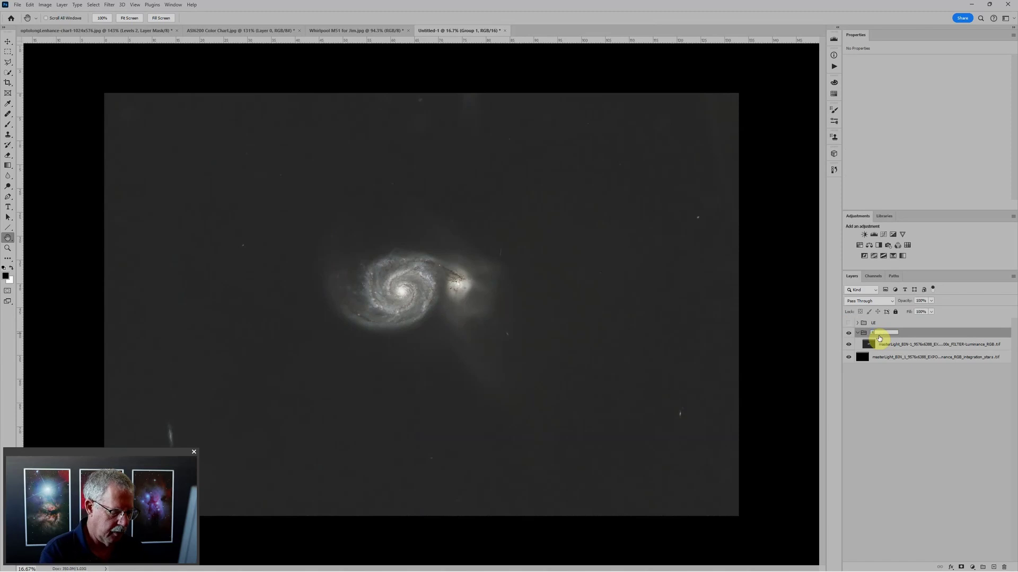
type("RGB")
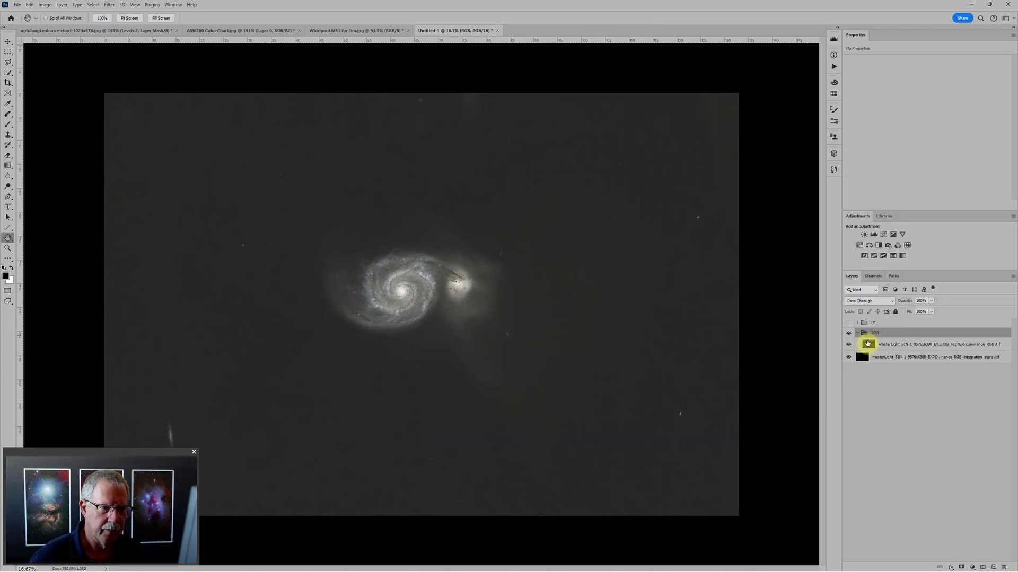
left_click(856, 334)
left_click(849, 332)
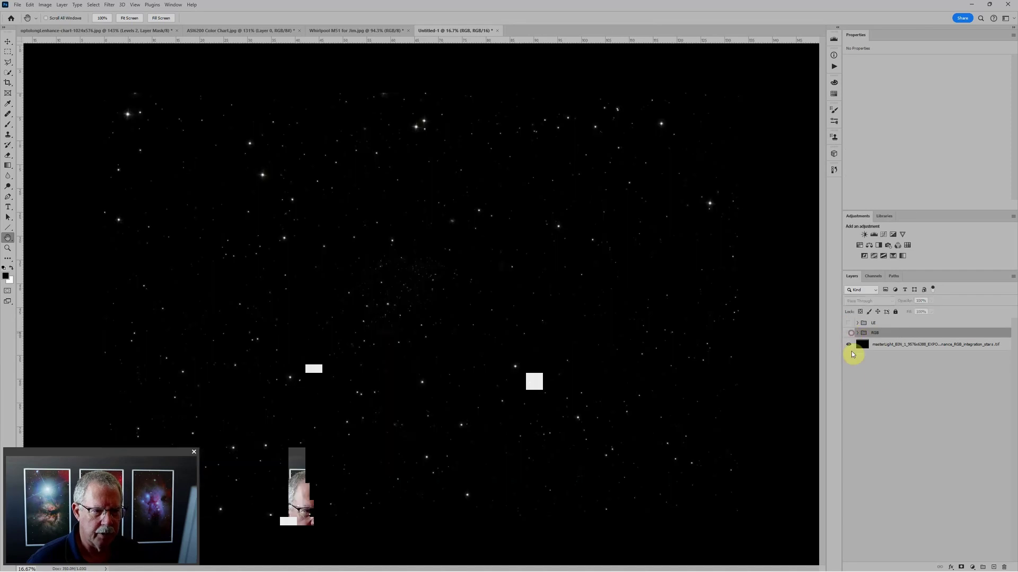
Step: Put the stars layer in a group named Stars, set the group's blend mode to Screen and collapse it
left_click(889, 344)
key("ctrl+g")
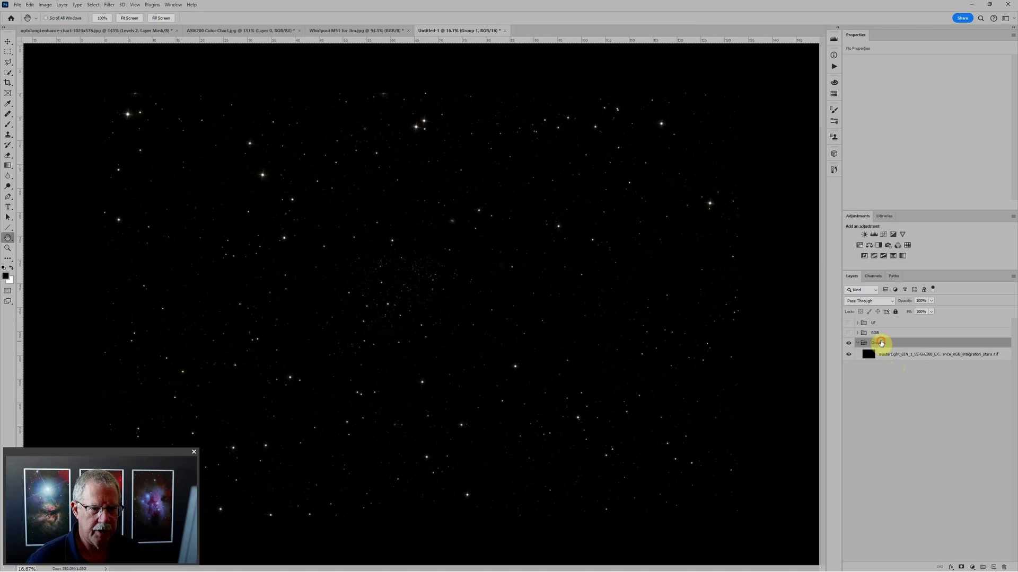
key("Return")
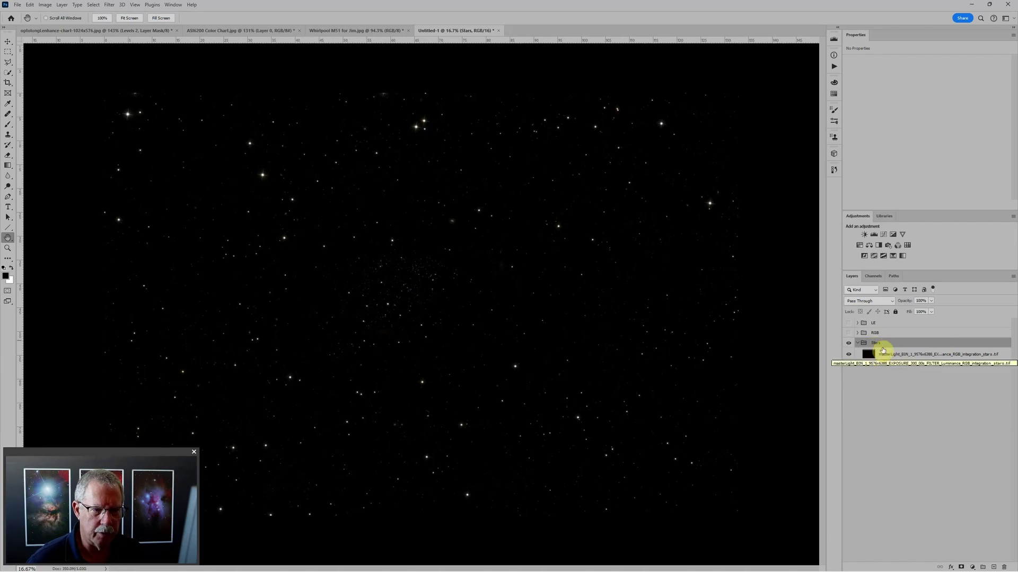
left_click(862, 302)
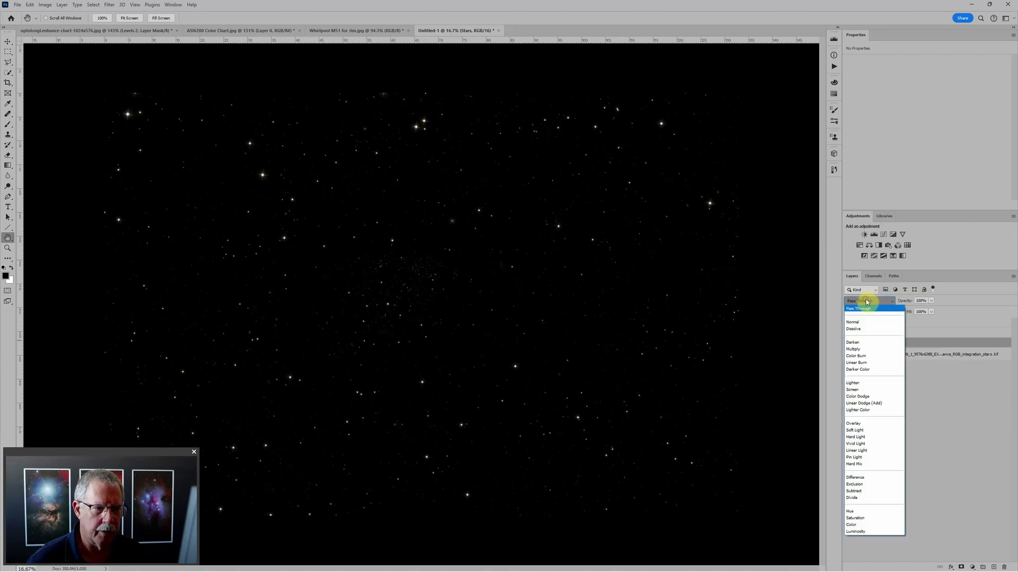
left_click(853, 389)
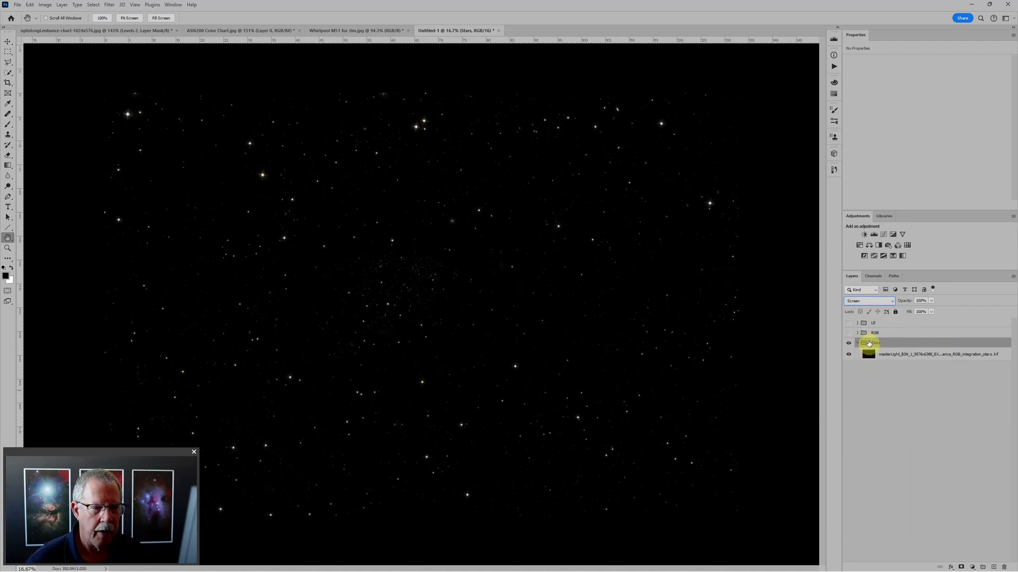
left_click(857, 344)
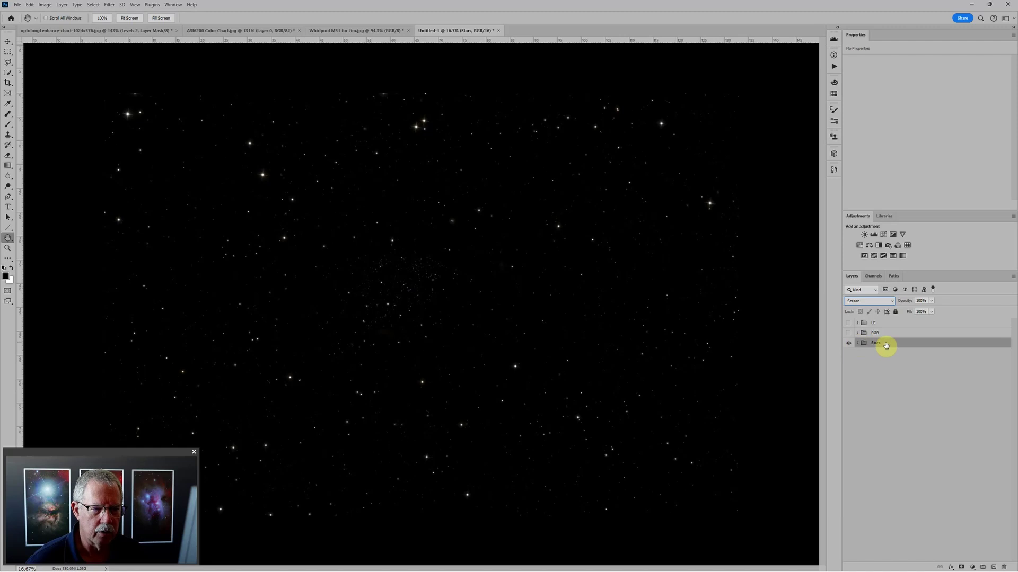
Step: Move the Stars group above the LE group and make the RGB group visible
left_click(886, 321)
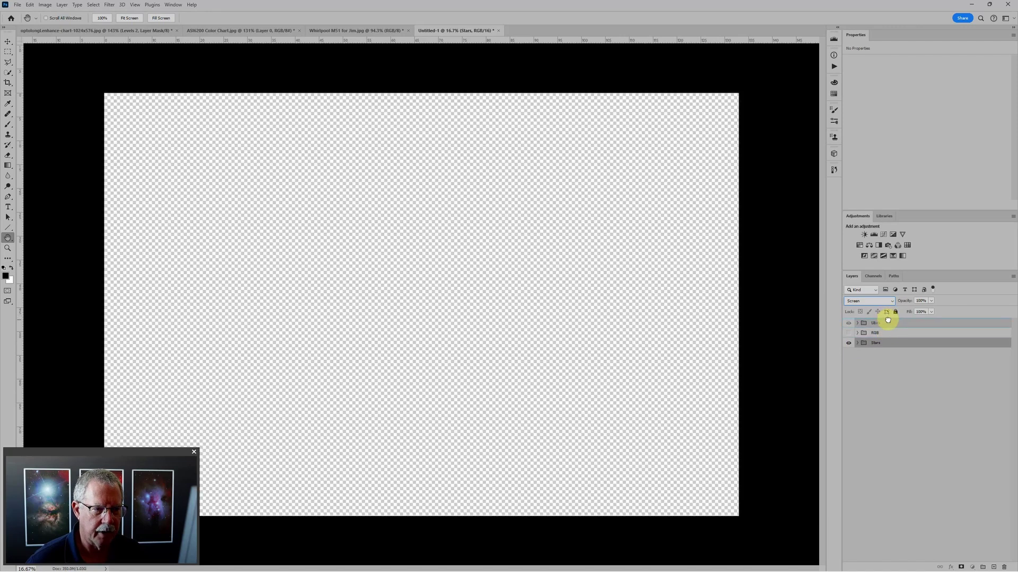
left_click_drag(887, 319, 887, 319)
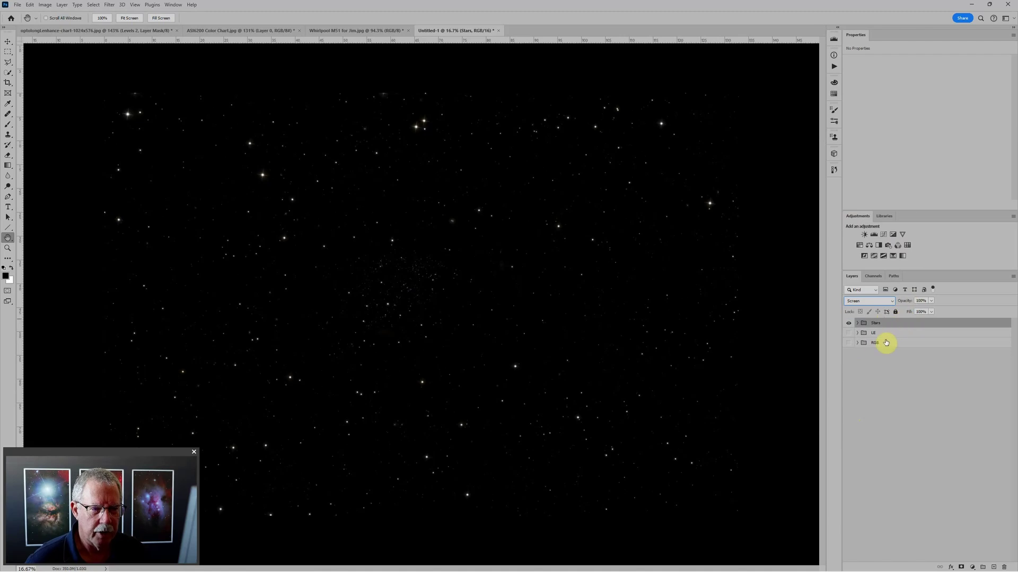
left_click(848, 343)
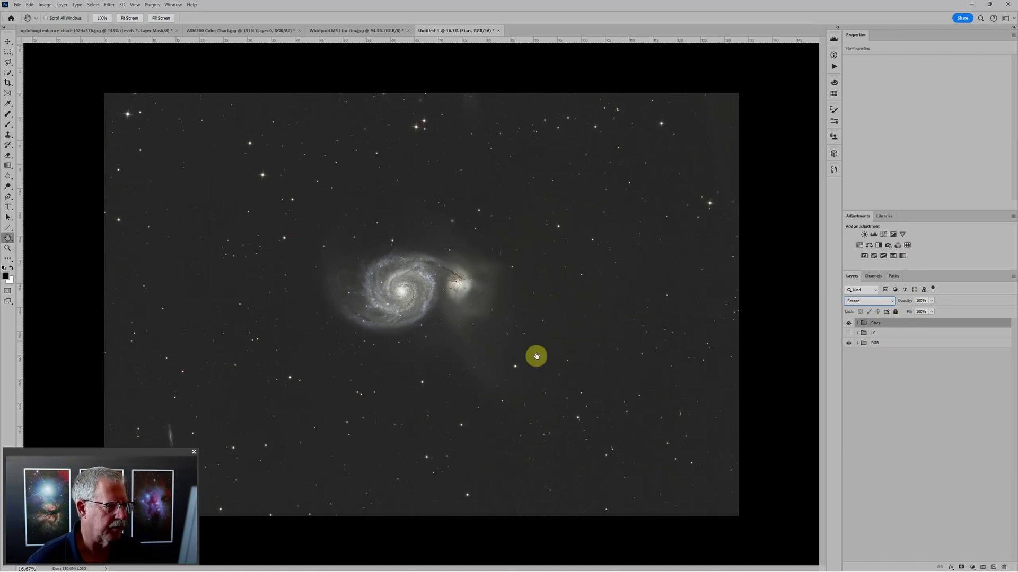
Step: Rotate the whole image 180°
left_click(45, 6)
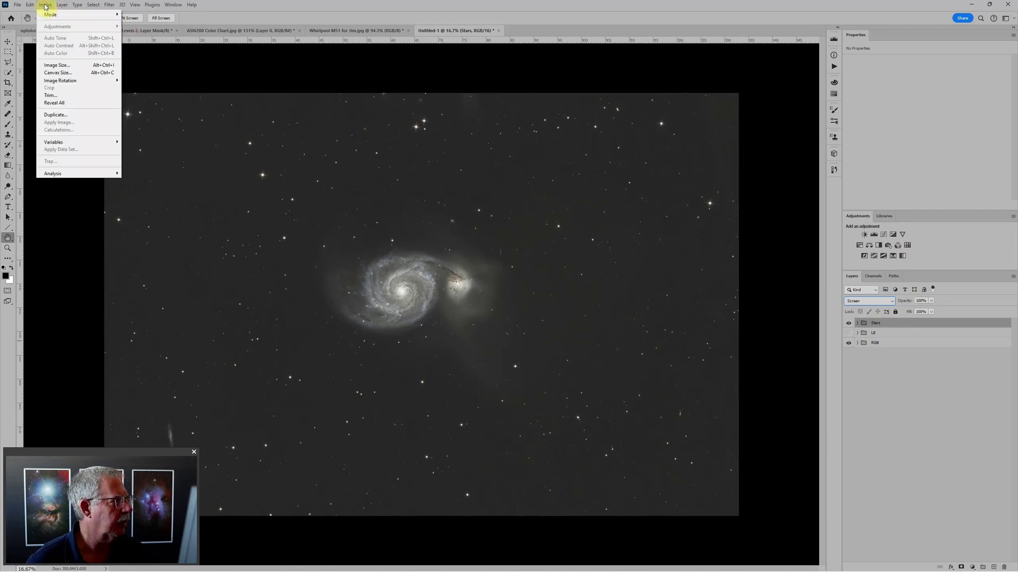
mouse_move(58, 80)
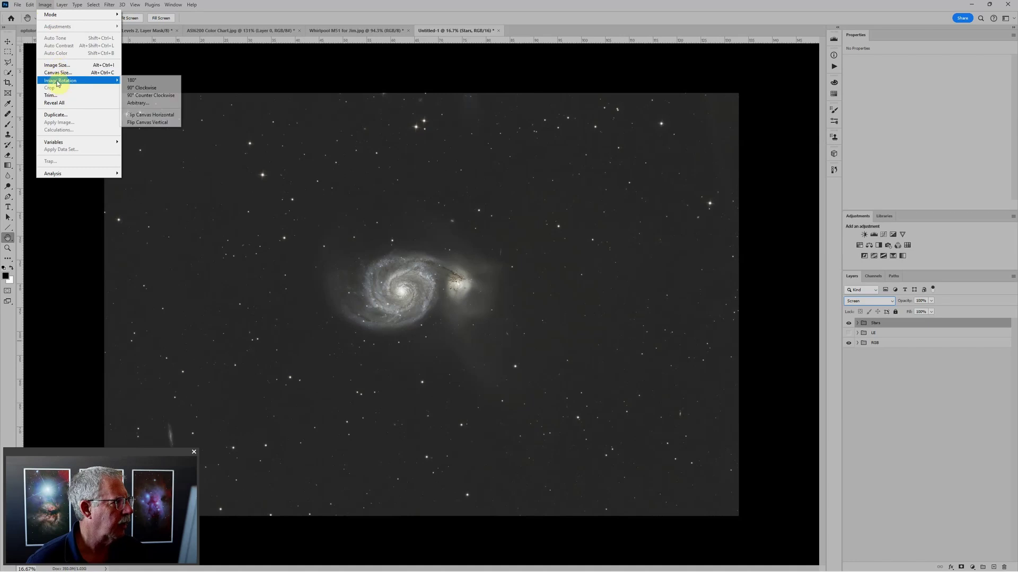
left_click(168, 80)
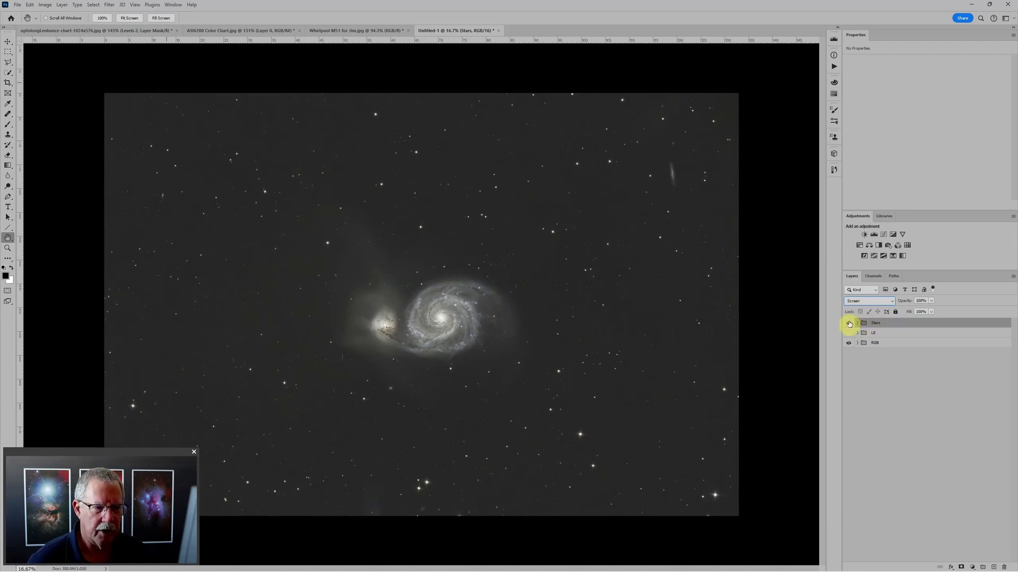
Step: Compare the image with and without the Stars group, and with and without the RGB group
left_click(849, 323)
left_click(849, 324)
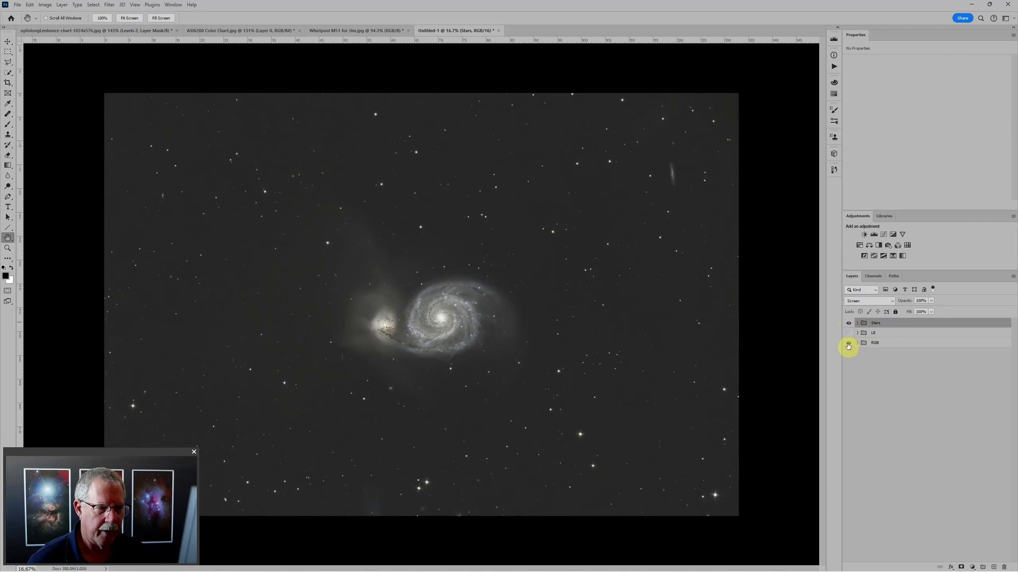
left_click(849, 343)
left_click(848, 343)
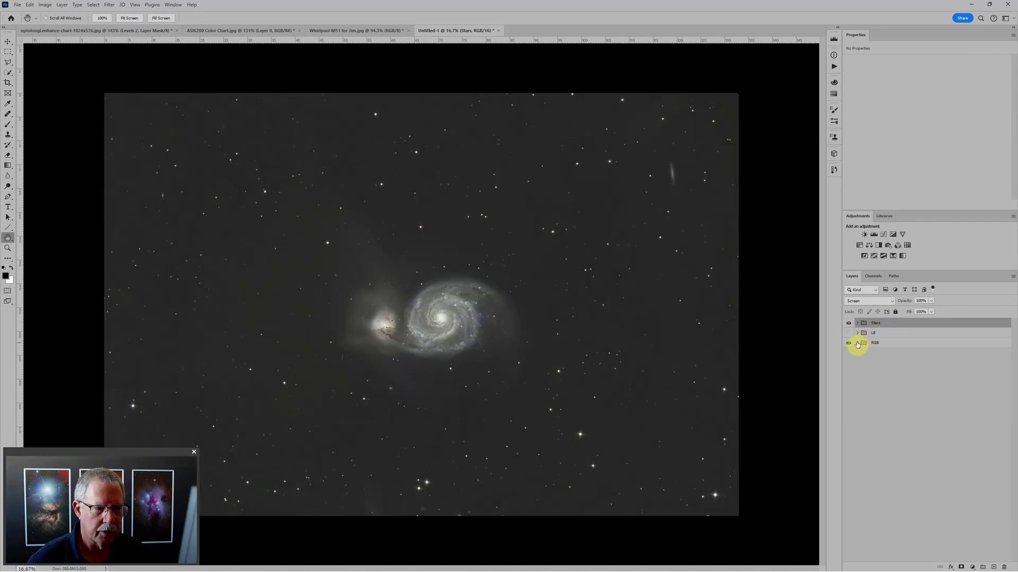
Step: Add a Levels adjustment above the Luminance layer in the RGB group, with input black 21, midtones 1.31 and output white 236
left_click(879, 343)
left_click(857, 344)
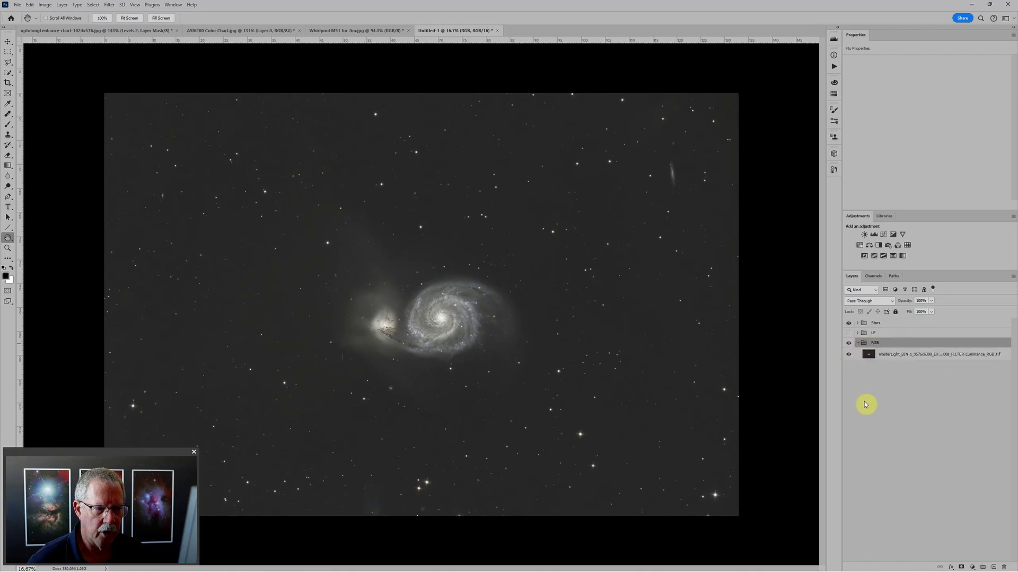
left_click(921, 356)
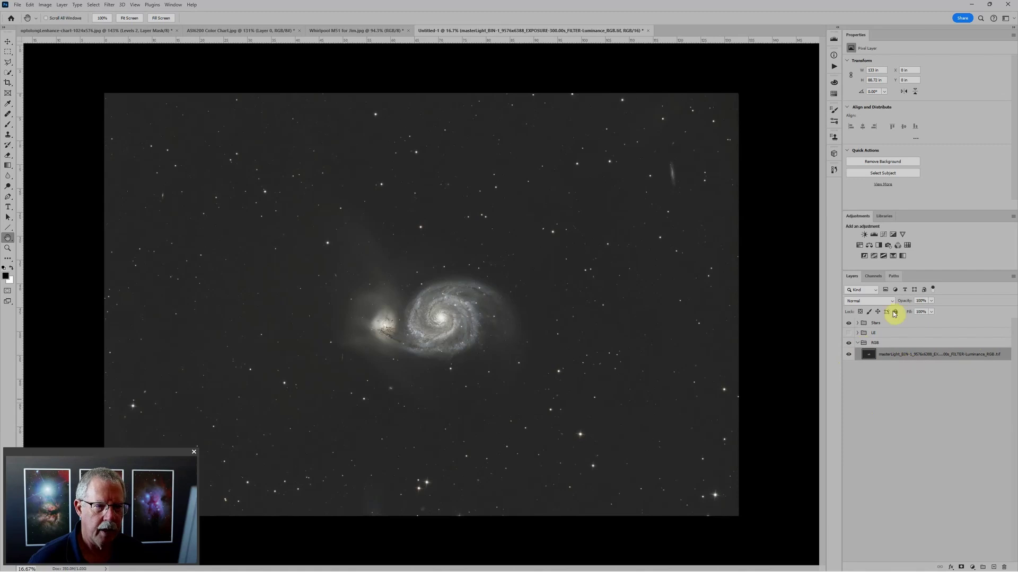
left_click(875, 235)
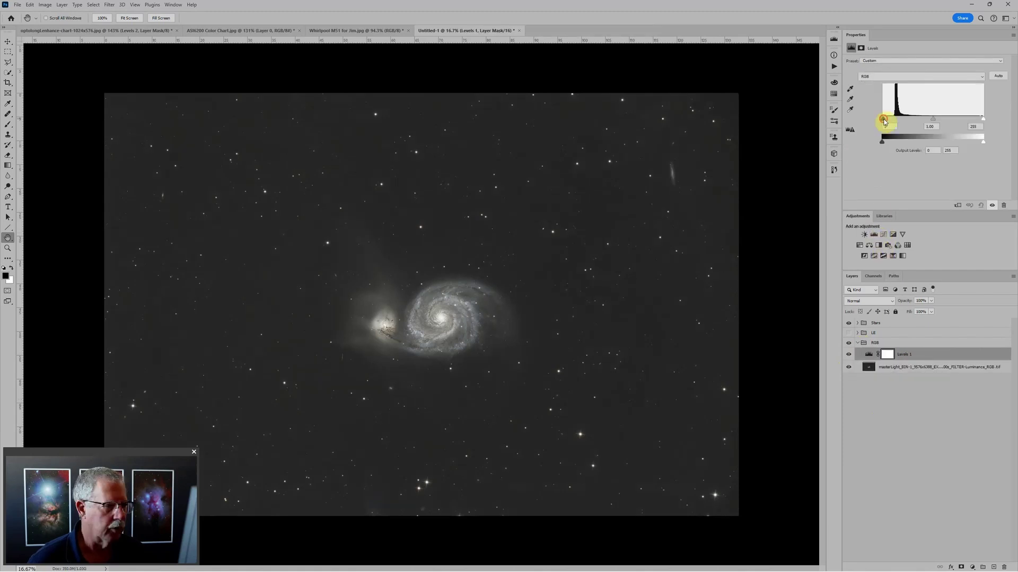
left_click_drag(886, 120, 890, 119)
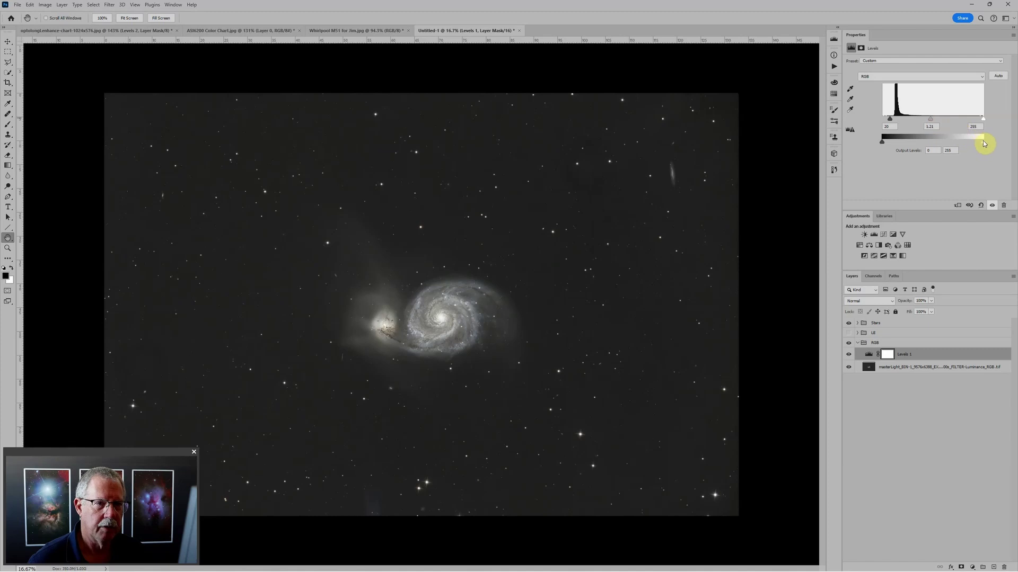
left_click_drag(983, 142, 980, 144)
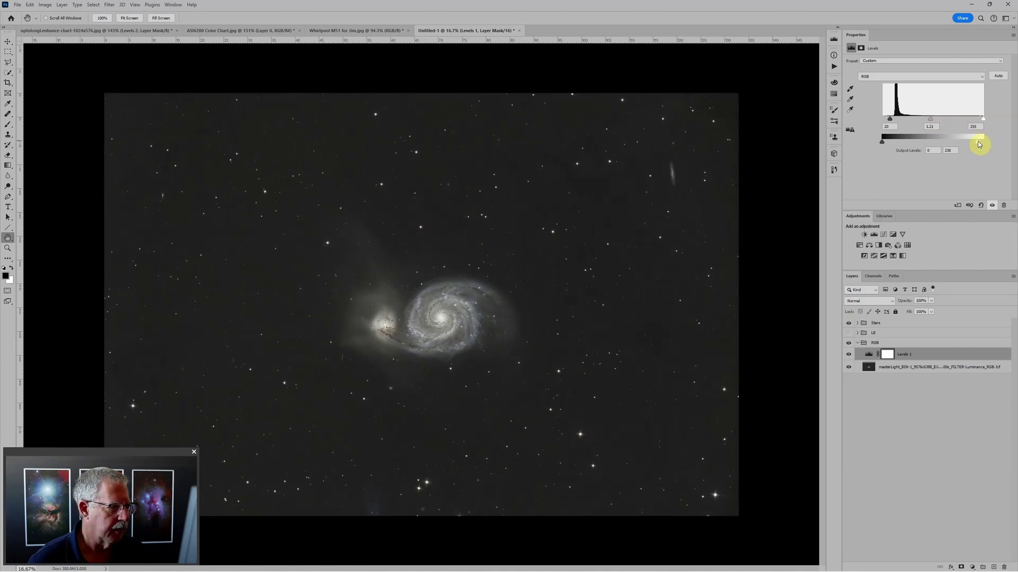
scroll(421, 348, "up", 5)
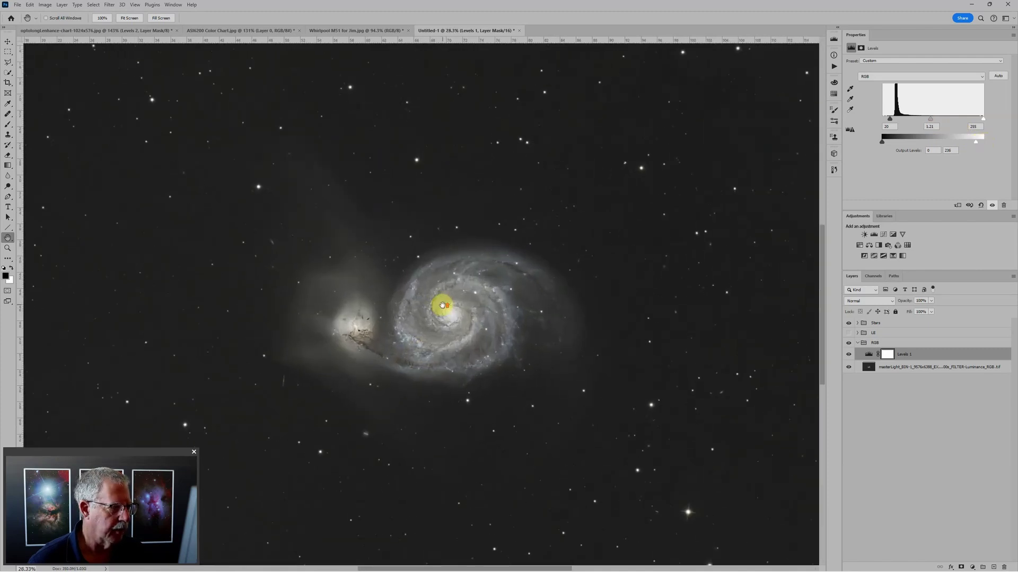
scroll(462, 315, "down", 5)
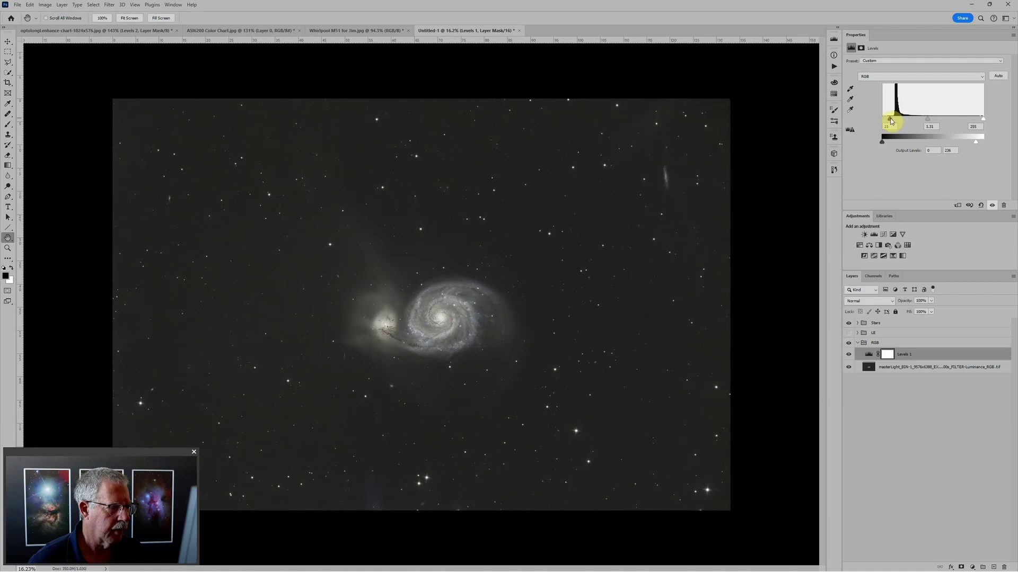
scroll(624, 429, "down", 2)
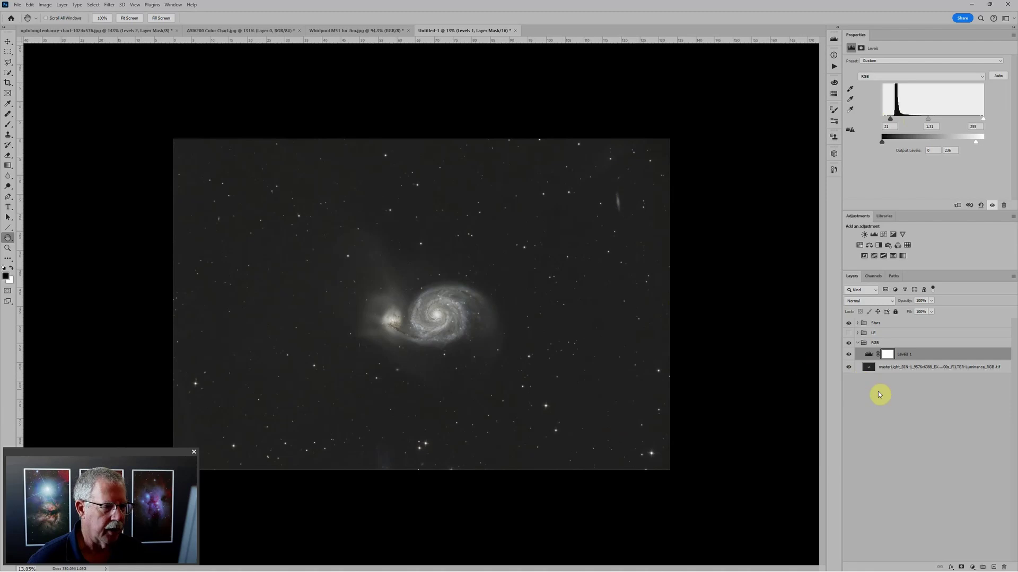
Step: Add a Solid Color fill layer of colour 131313 above the LE group and set its blend mode to Lighten
left_click(903, 332)
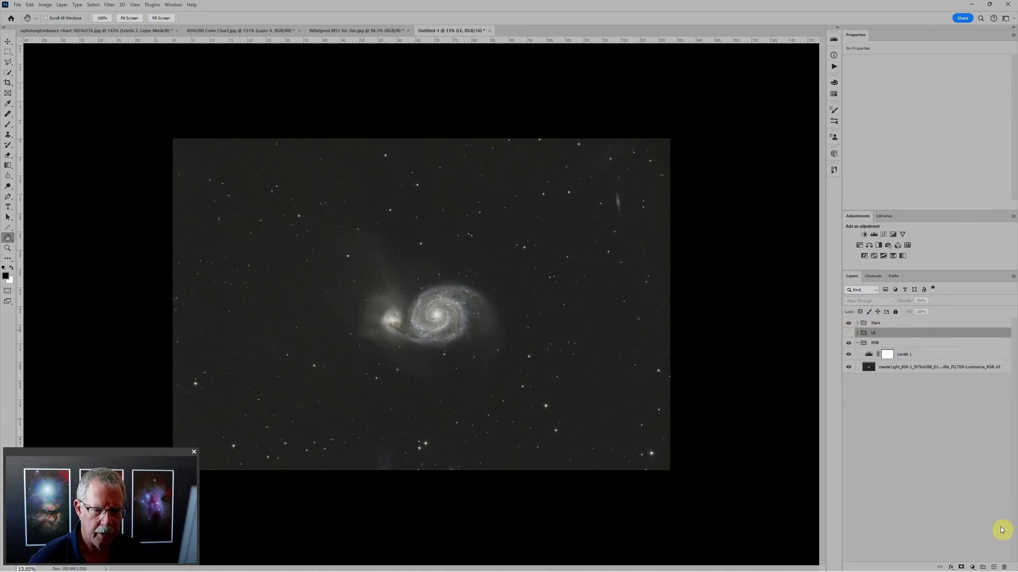
left_click(972, 567)
left_click(975, 426)
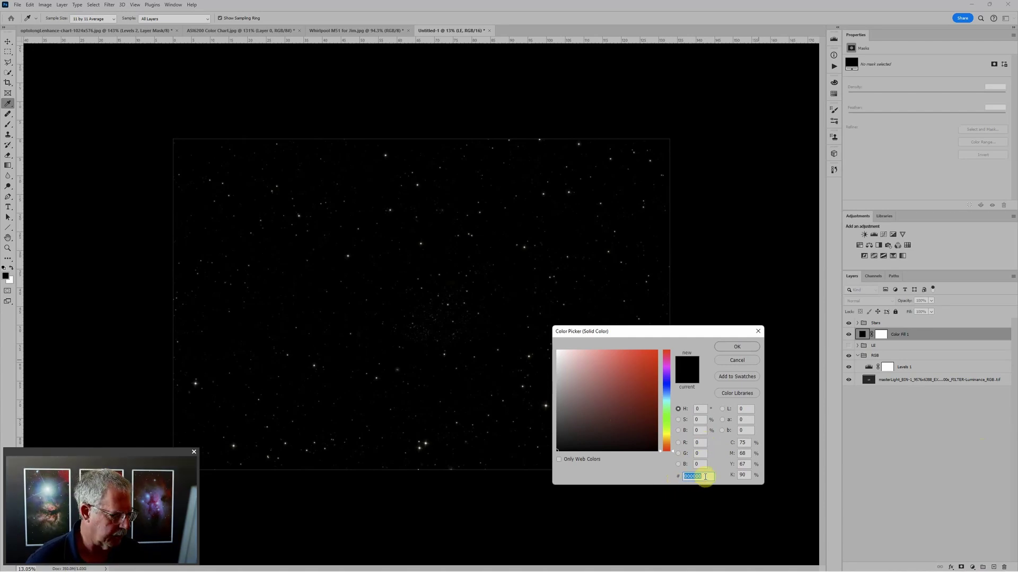
type("131313")
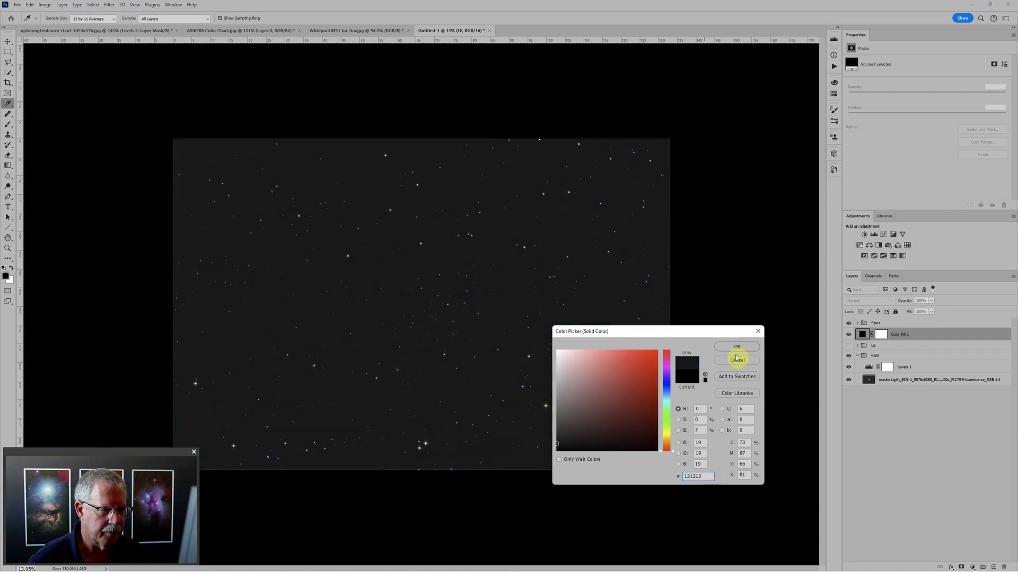
left_click(737, 347)
left_click(864, 300)
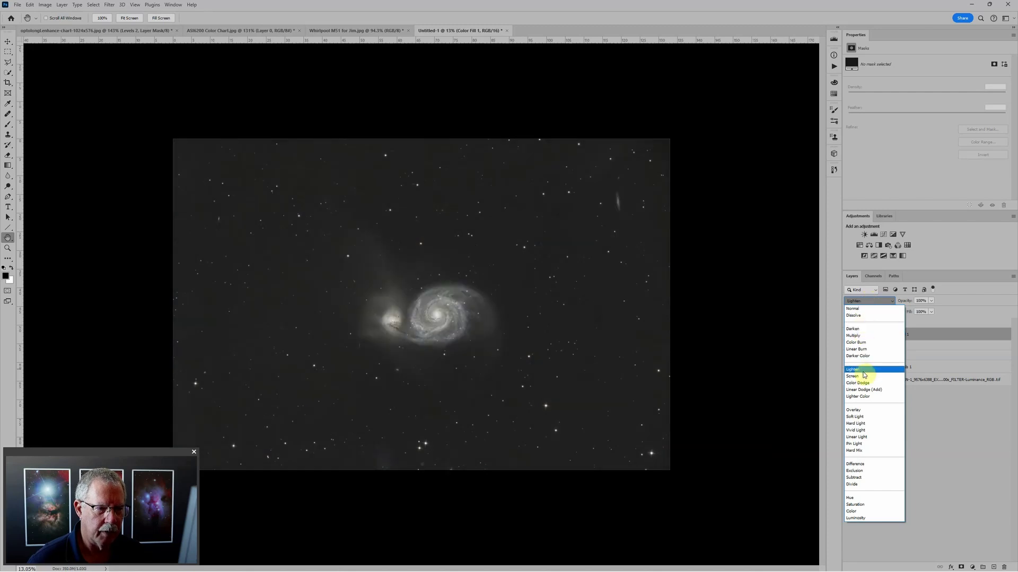
left_click(865, 373)
Step: Adjust the input black level of the RGB group's Levels adjustment to 25
key("ctrl+equal")
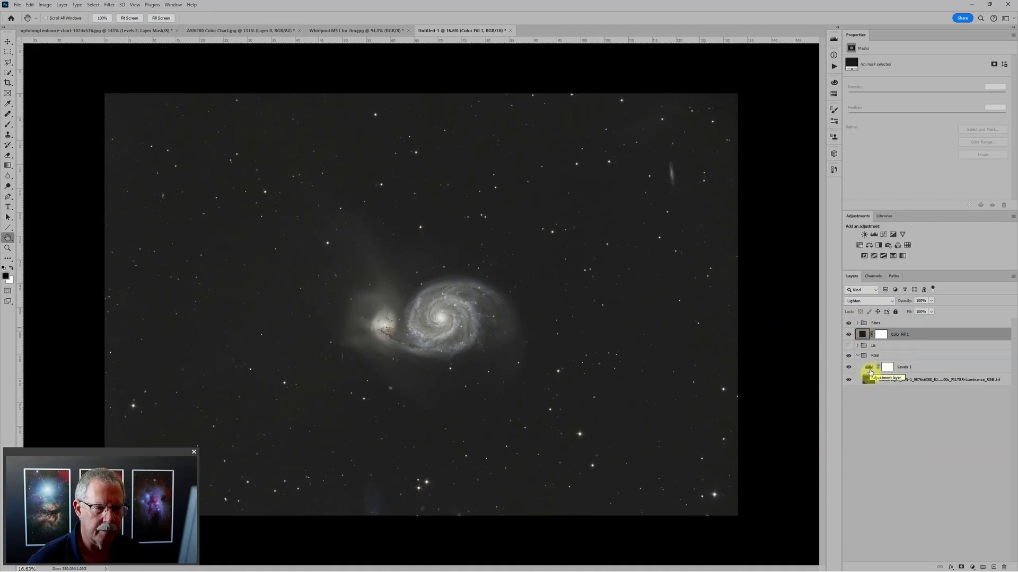
left_click(868, 367)
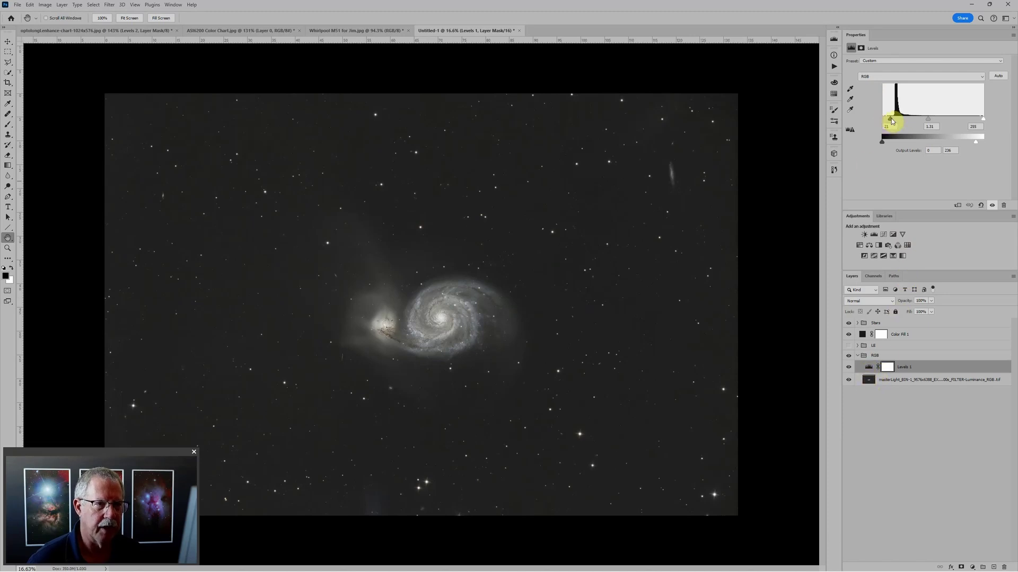
mouse_move(890, 121)
left_mouse_down()
mouse_move(913, 121)
mouse_move(904, 121)
left_mouse_up()
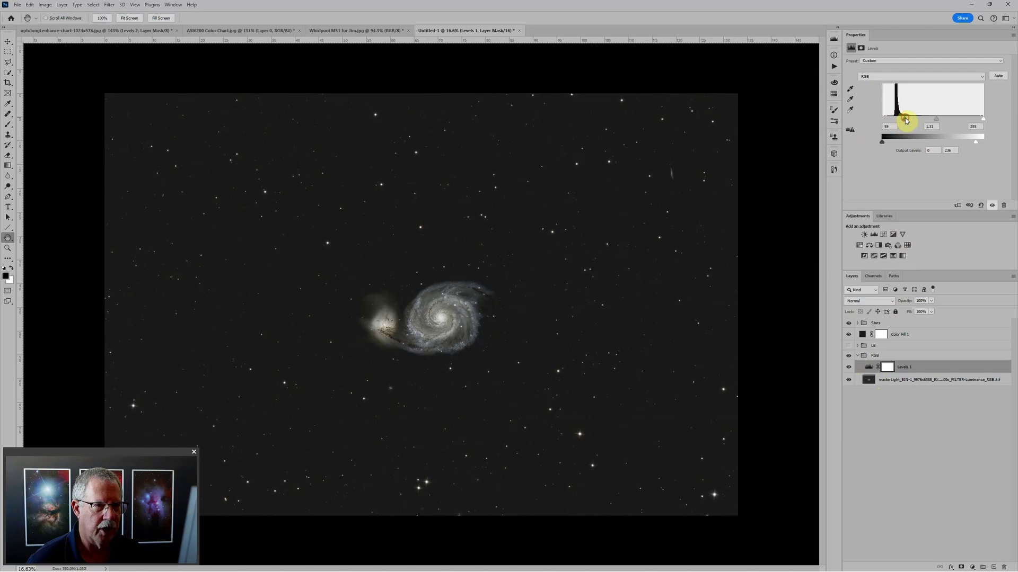
left_click_drag(906, 120, 894, 123)
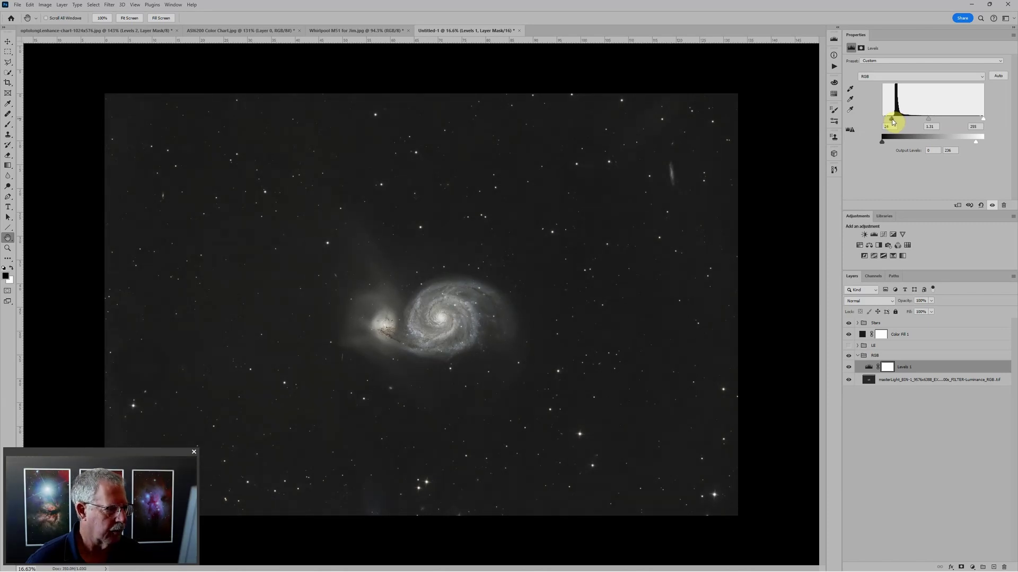
left_click_drag(892, 122, 893, 122)
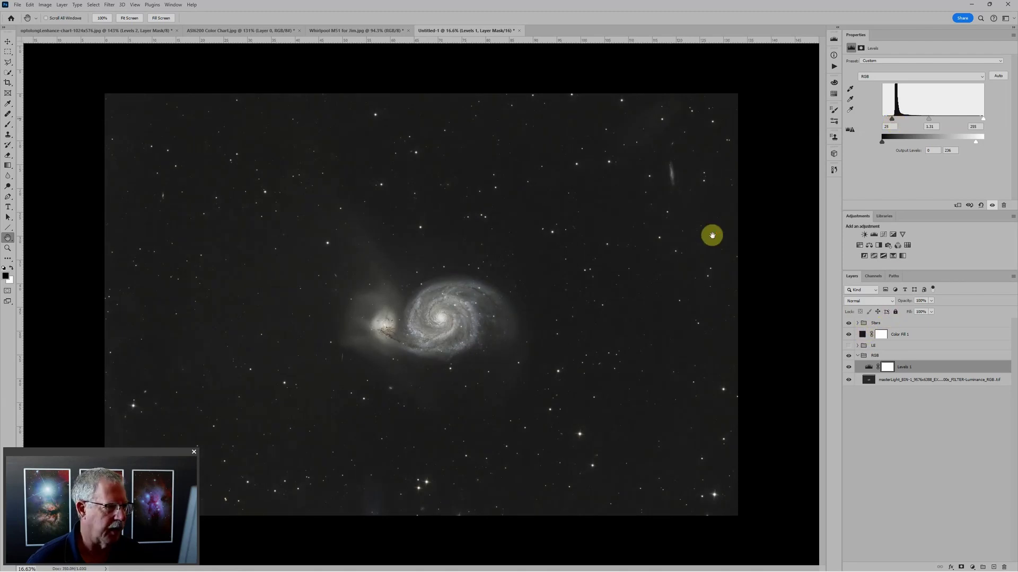
key("ctrl+minus")
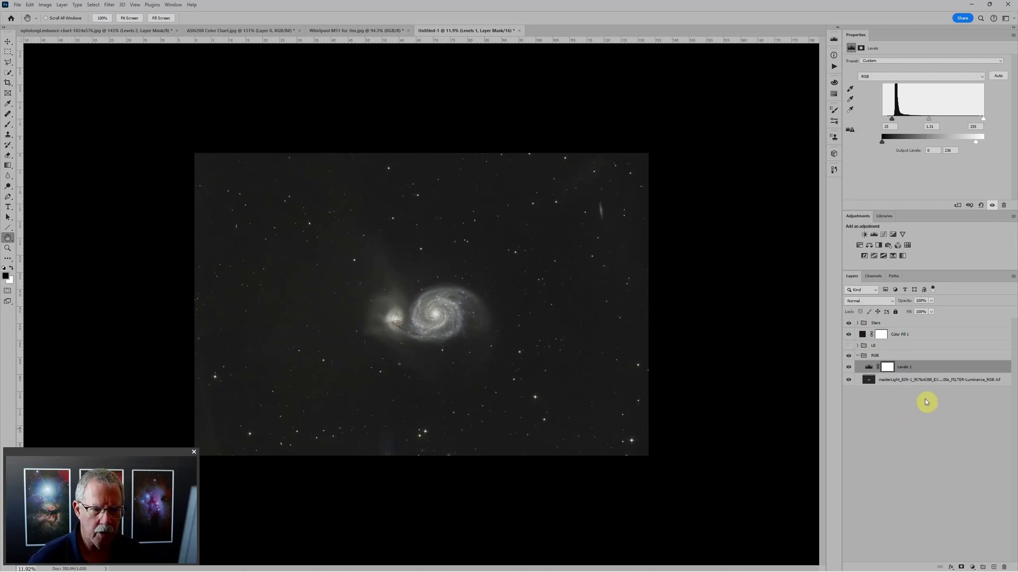
Step: Add an empty layer above the Levels adjustment in the RGB group and set its blend mode to Soft Light
left_click(994, 567)
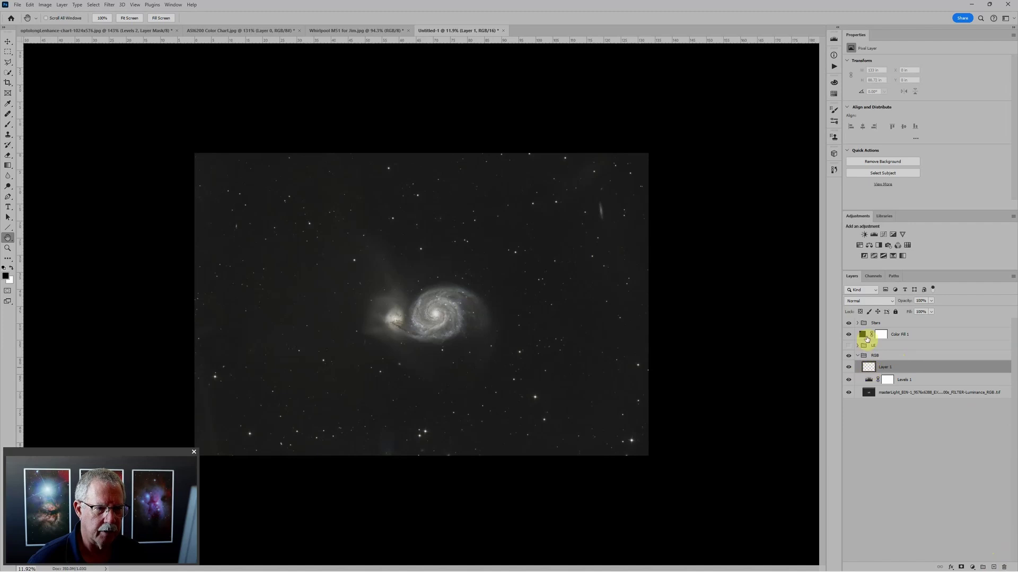
left_click(881, 302)
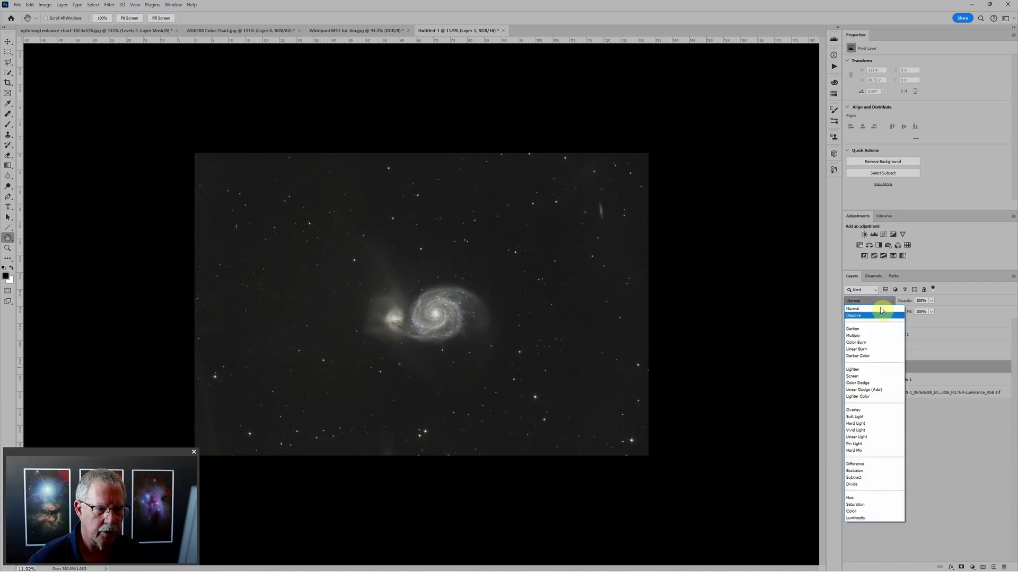
left_click(865, 418)
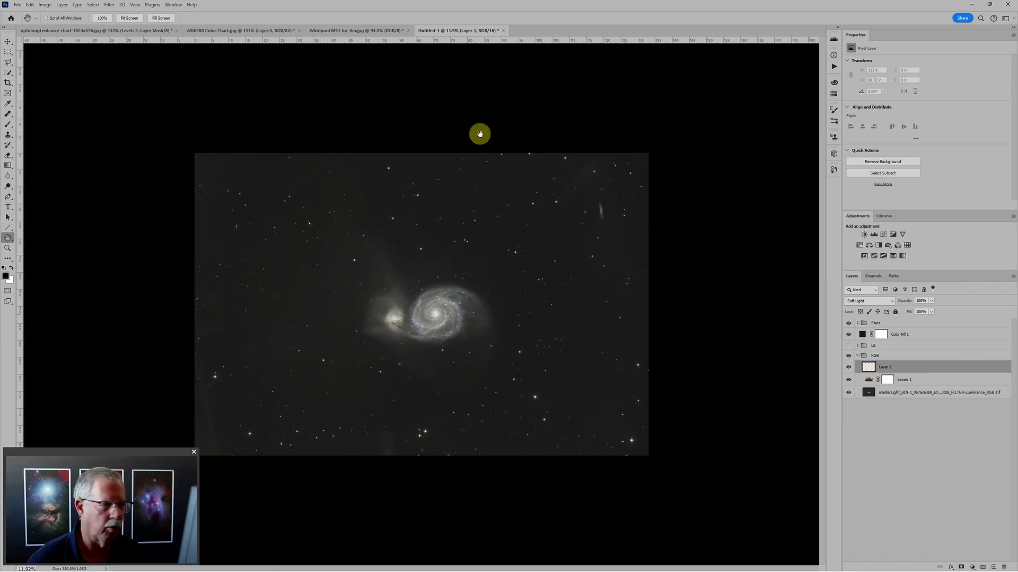
Step: Paint black on the Soft Light layer at 10% brush opacity to darken the bluish glow along the image's lower edge
left_click(14, 125)
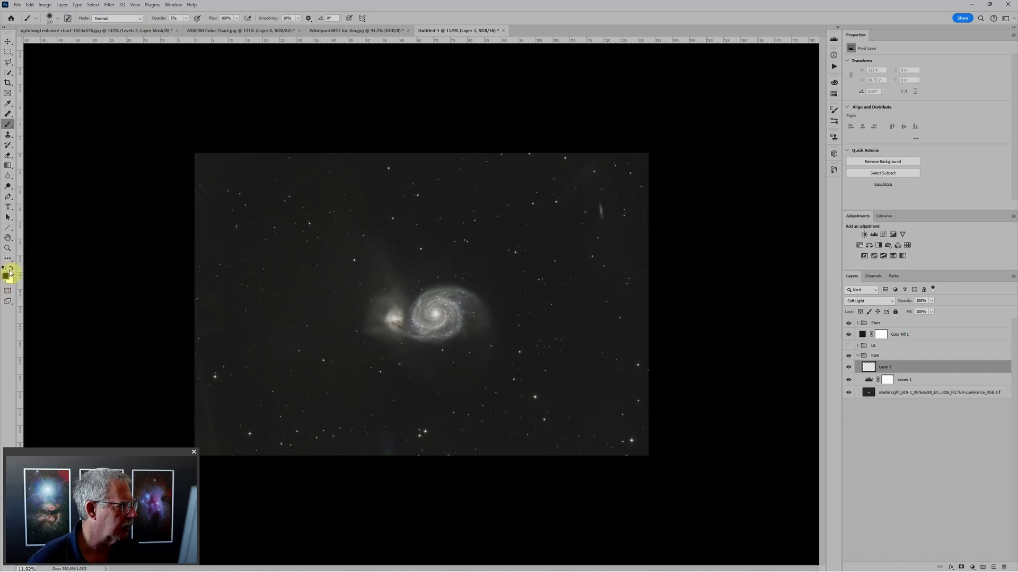
scroll(484, 507, "up", 3)
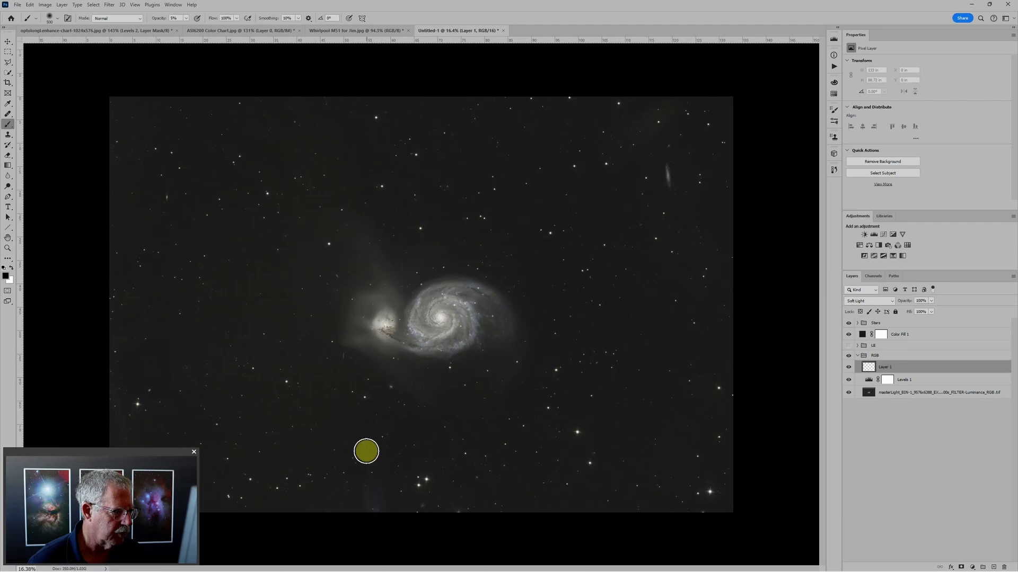
scroll(446, 512, "up", 4)
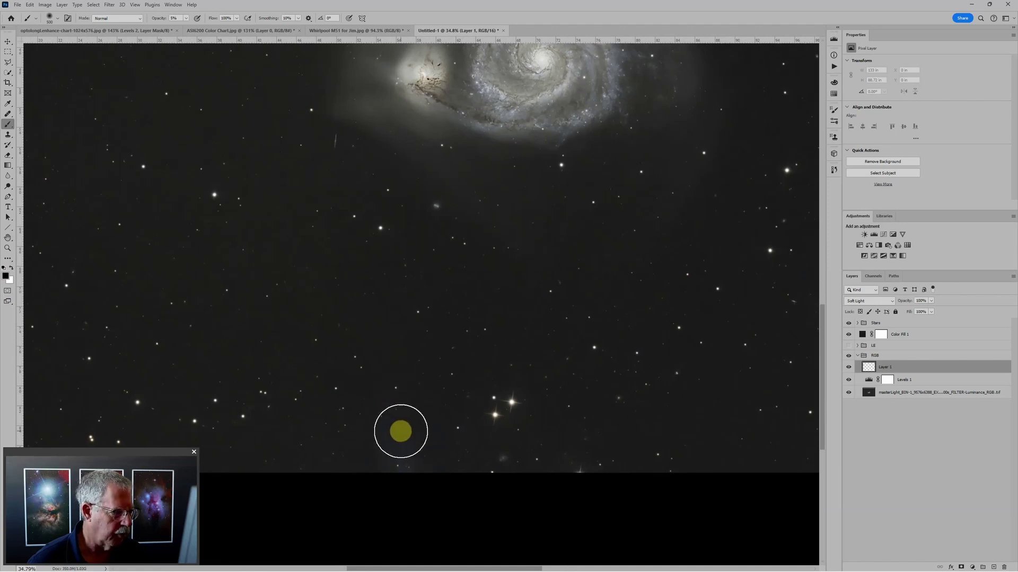
left_click(386, 500)
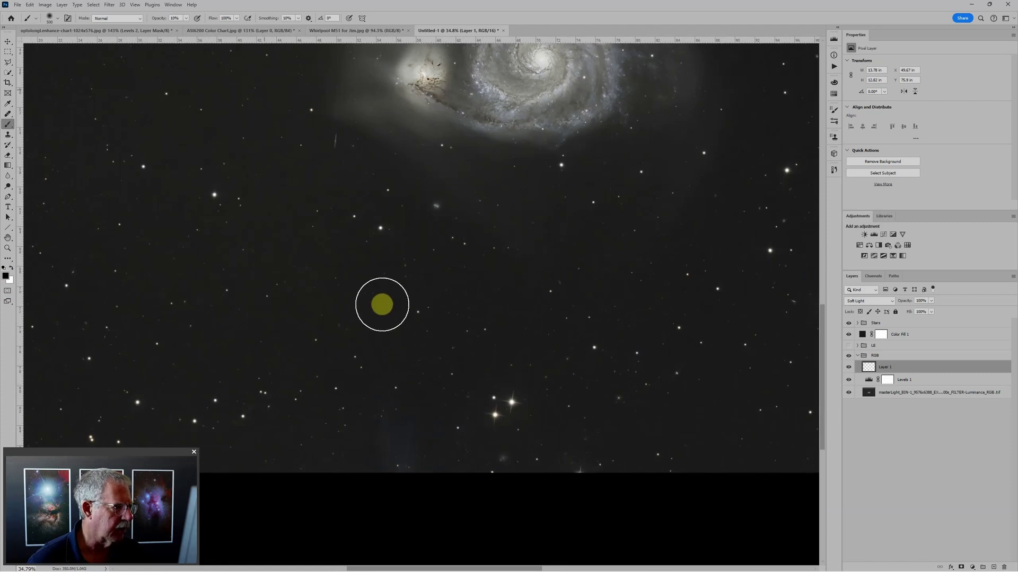
key("1")
left_click(379, 488)
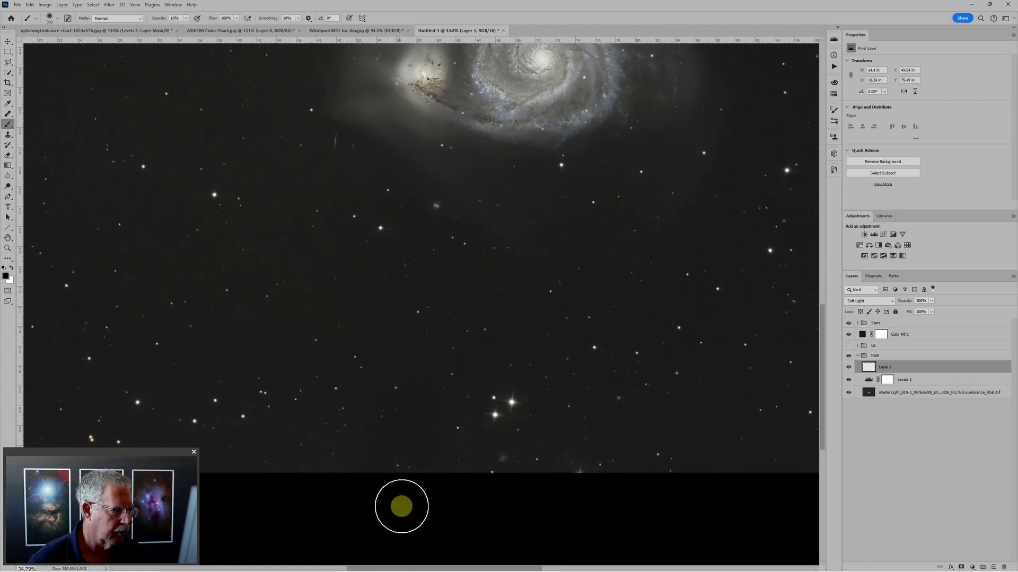
mouse_move(505, 472)
left_mouse_down()
mouse_move(539, 506)
mouse_move(613, 500)
mouse_move(427, 473)
mouse_move(358, 450)
mouse_move(272, 472)
mouse_move(455, 489)
left_mouse_up()
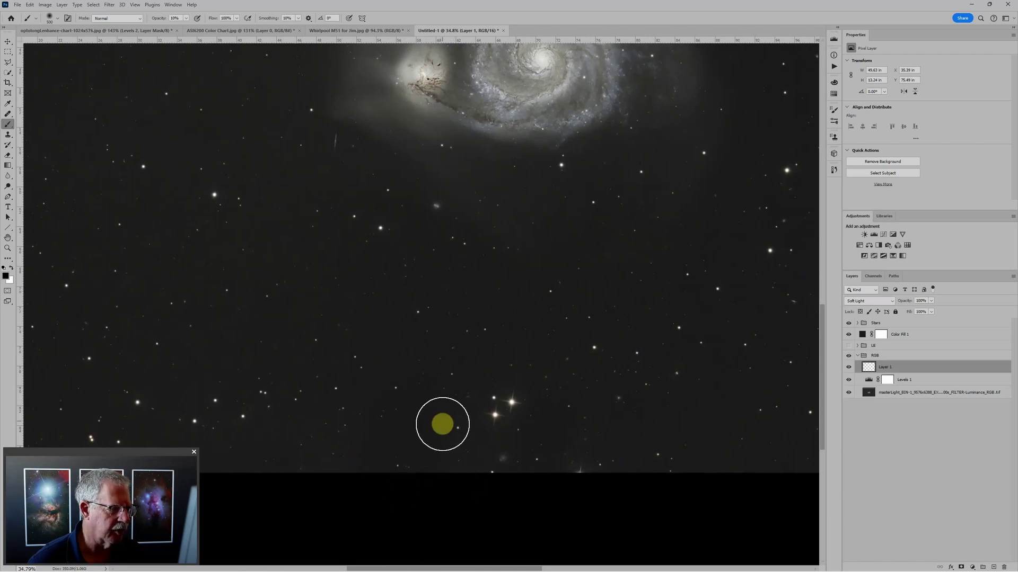
Step: Darken the sky background around the galaxies with a much larger black brush on the Soft Light layer
scroll(443, 422, "down", 5)
scroll(443, 422, "down", 1)
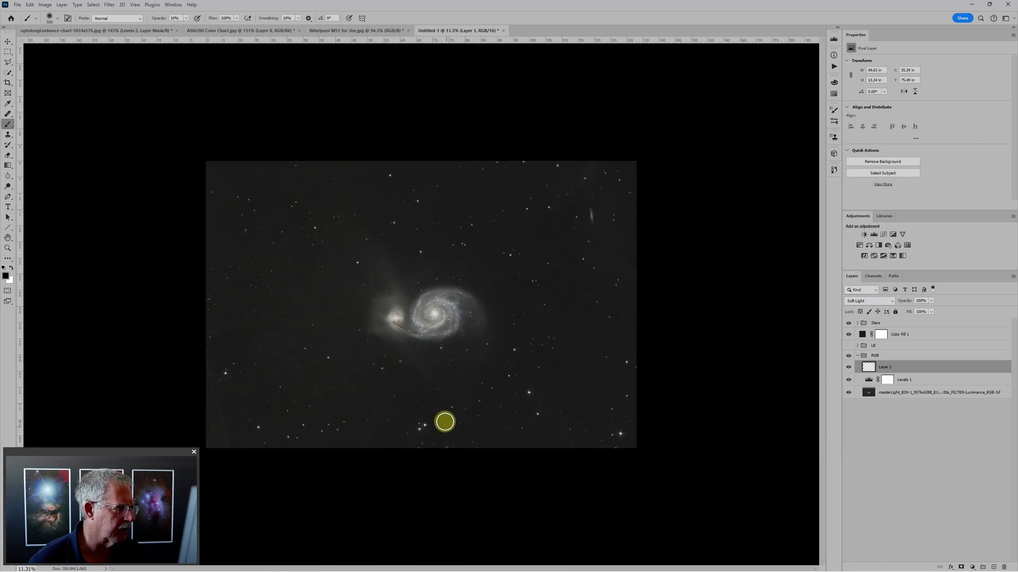
key("bracketright")
key("bracketright")
key("bracketright")
key("bracketright")
key("bracketright")
key("bracketright")
key("bracketright")
key("bracketright")
key("bracketright")
key("bracketright")
key("bracketright")
key("bracketright")
key("bracketright")
key("bracketright")
key("bracketright")
key("bracketright")
key("bracketright")
key("bracketright")
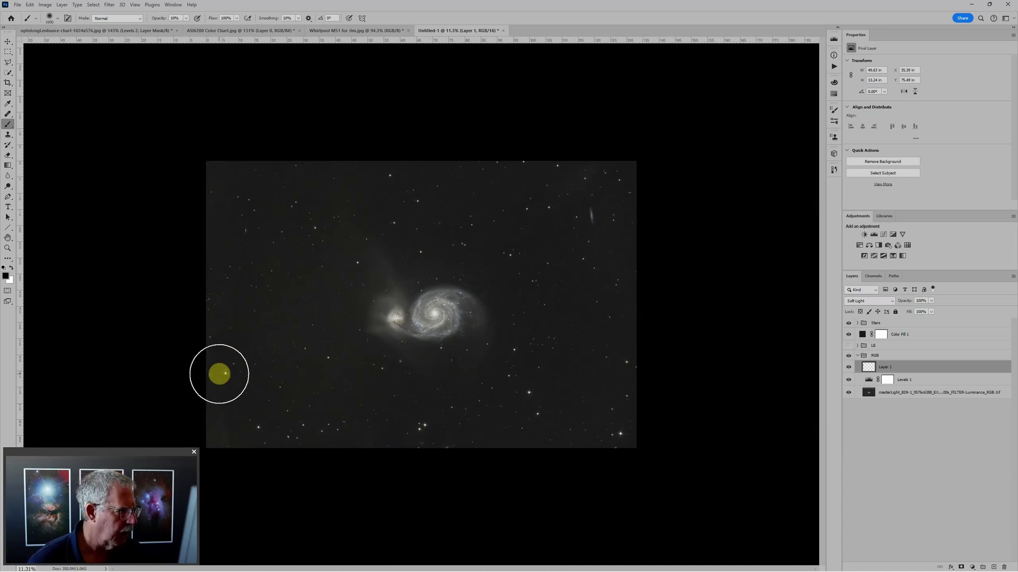
left_click(211, 379)
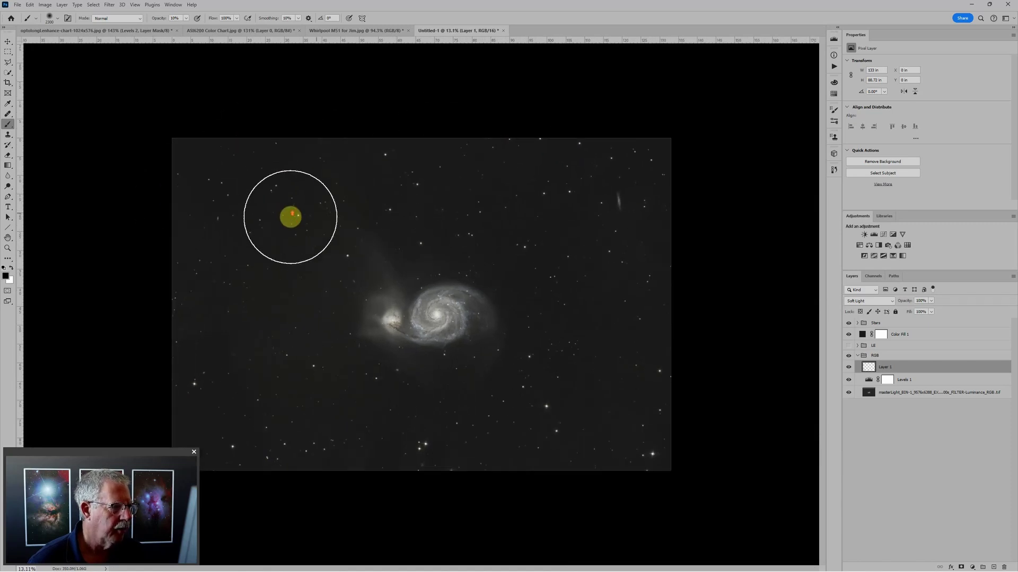
Step: Darken the area beside the companion galaxy's core with a smaller black brush on the Soft Light layer
scroll(445, 312, "up", 5)
key("bracketleft")
key("bracketleft")
key("bracketleft")
key("bracketleft")
key("bracketleft")
key("bracketleft")
key("bracketleft")
key("bracketleft")
key("bracketleft")
key("bracketleft")
key("bracketleft")
key("bracketleft")
key("bracketleft")
left_click_drag(408, 322, 392, 321)
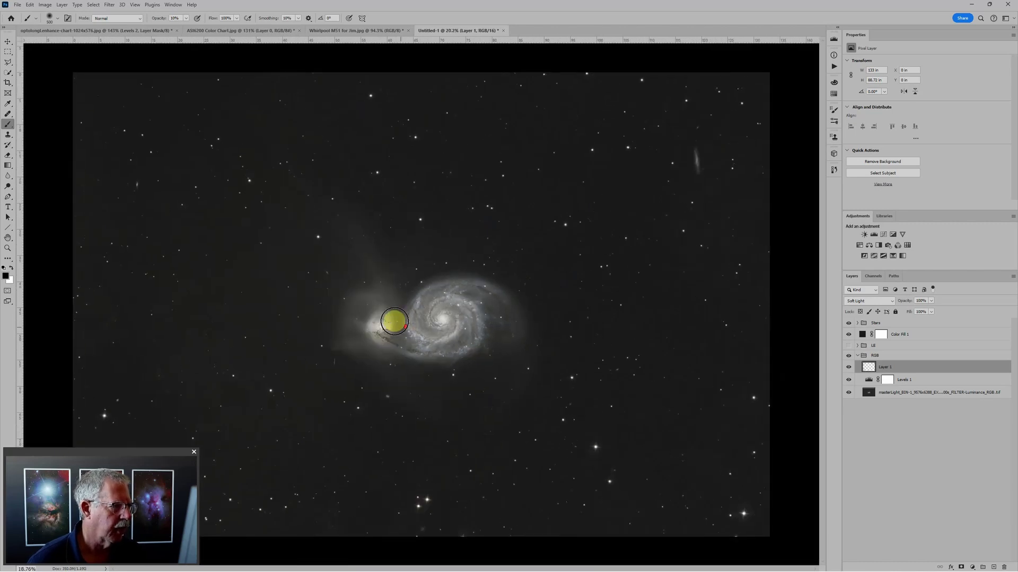
Step: Brighten the faint halo and tidal tail around both galaxies with a large white brush on the Soft Light layer
scroll(392, 321, "down", 3)
key("x")
key("bracketright")
key("bracketright")
key("bracketright")
key("bracketright")
key("bracketright")
key("bracketright")
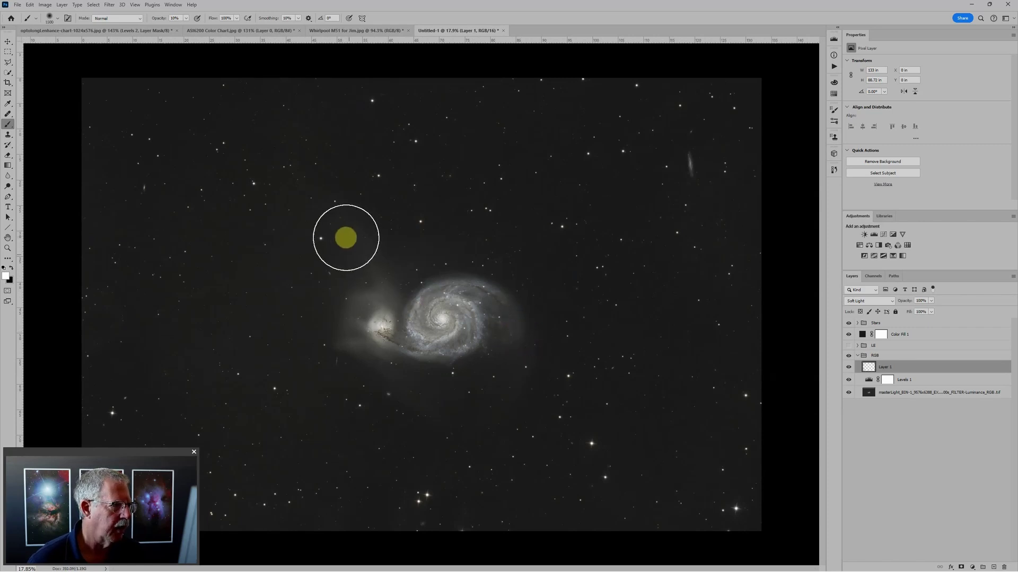
key("bracketright")
key("bracketright")
key("bracketright")
key("bracketright")
left_click_drag(382, 316, 384, 320)
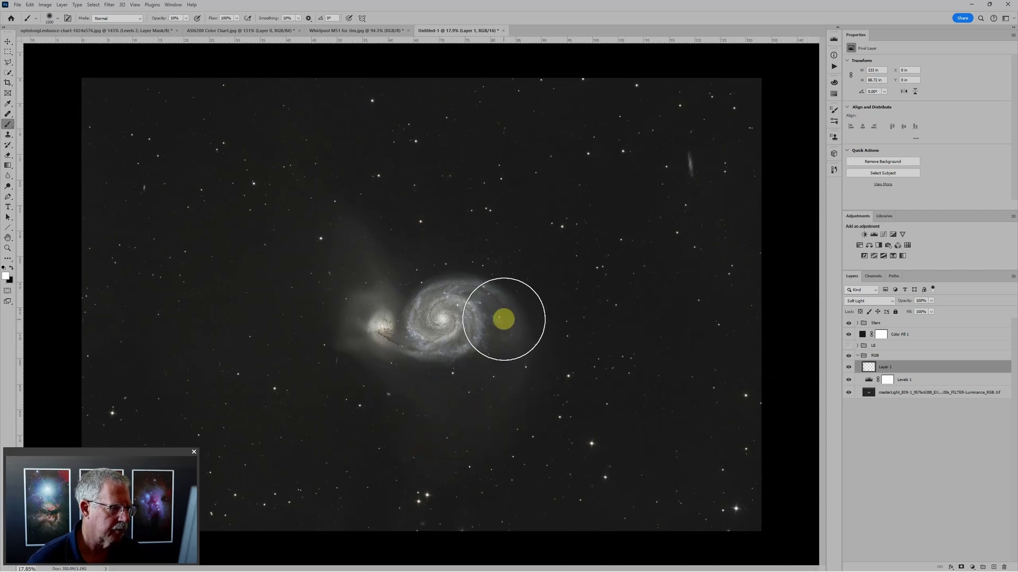
Step: Add a Hue/Saturation adjustment at the top of the RGB group with saturation +41 and inspect the galaxies
scroll(487, 326, "up", 2)
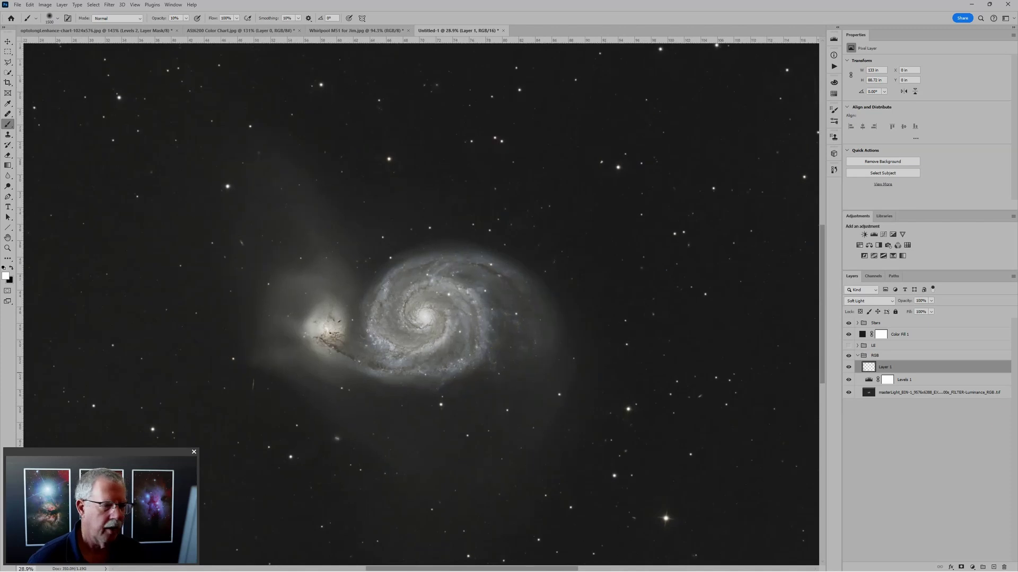
scroll(743, 352, "down", 1)
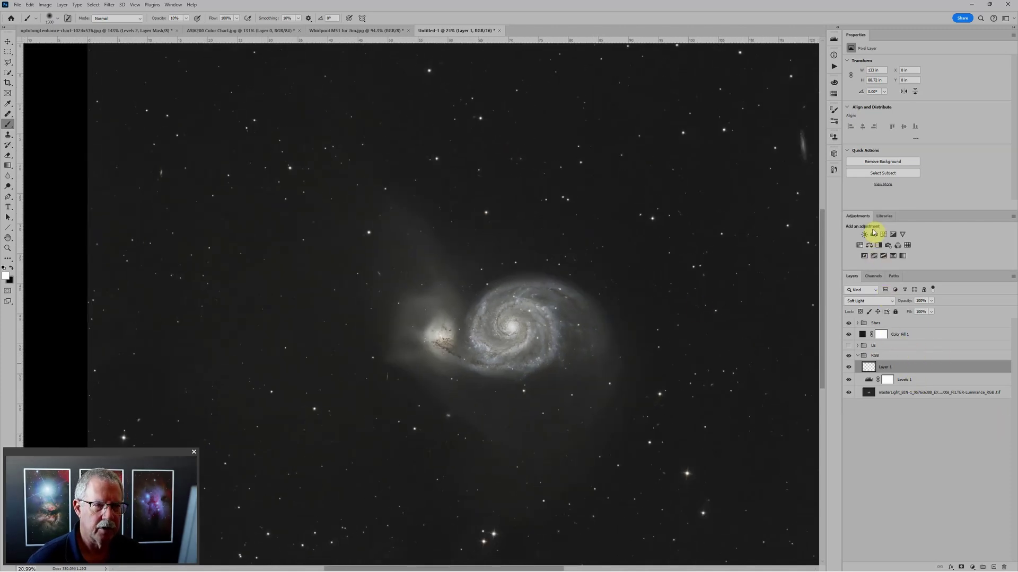
left_click(861, 246)
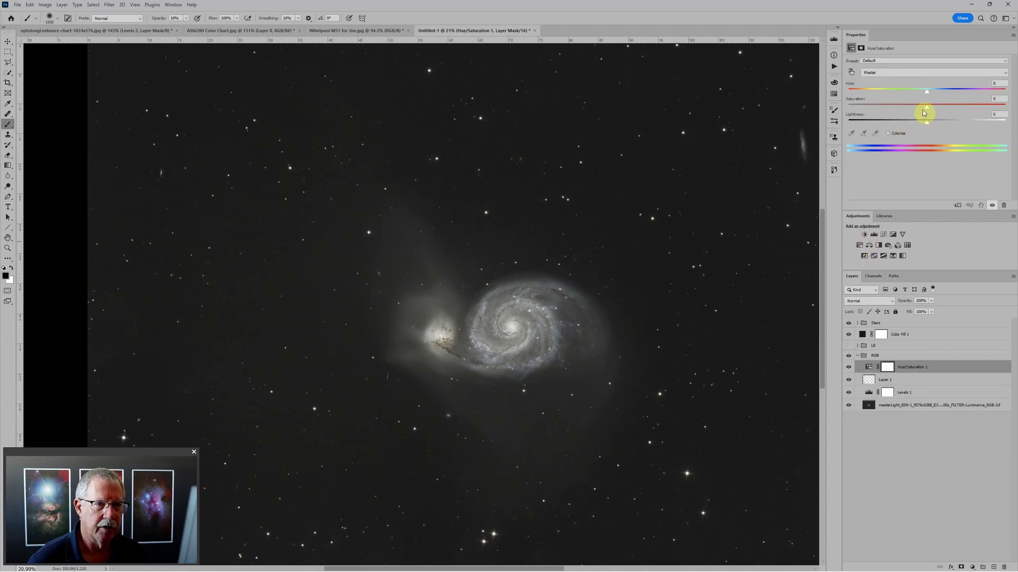
left_click_drag(938, 111, 959, 107)
scroll(709, 227, "down", 2)
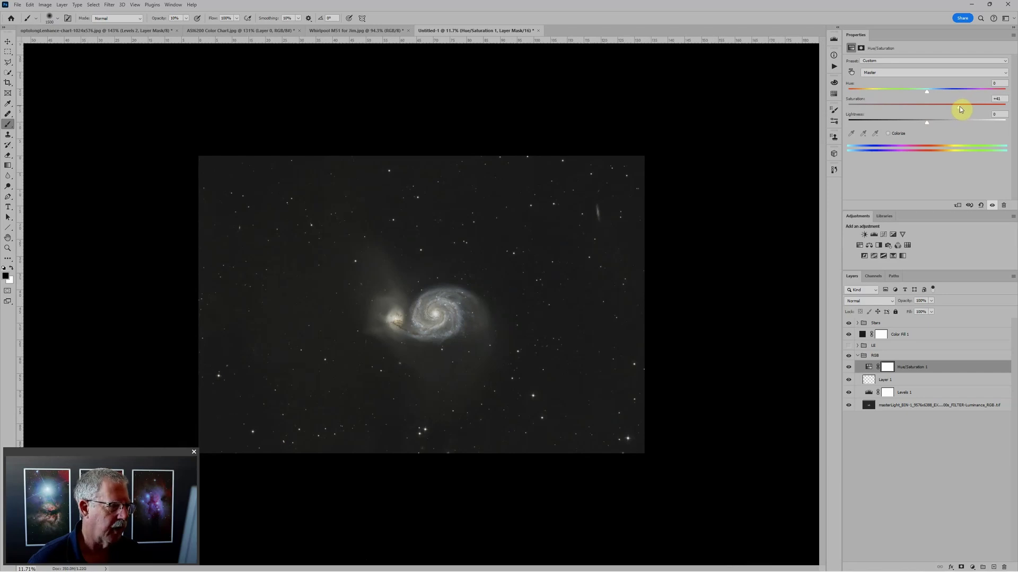
scroll(631, 345, "up", 3)
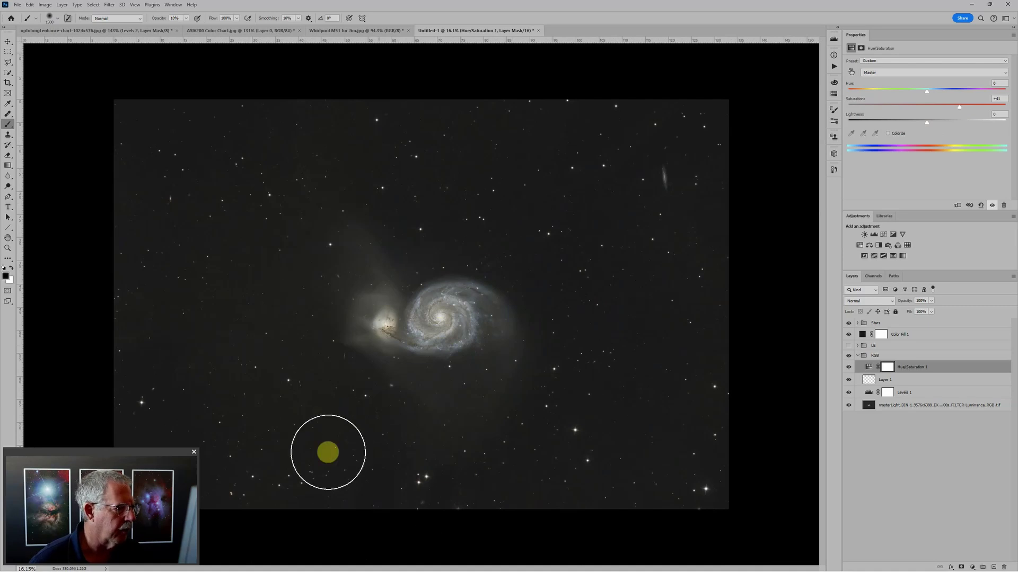
scroll(425, 507, "up", 3)
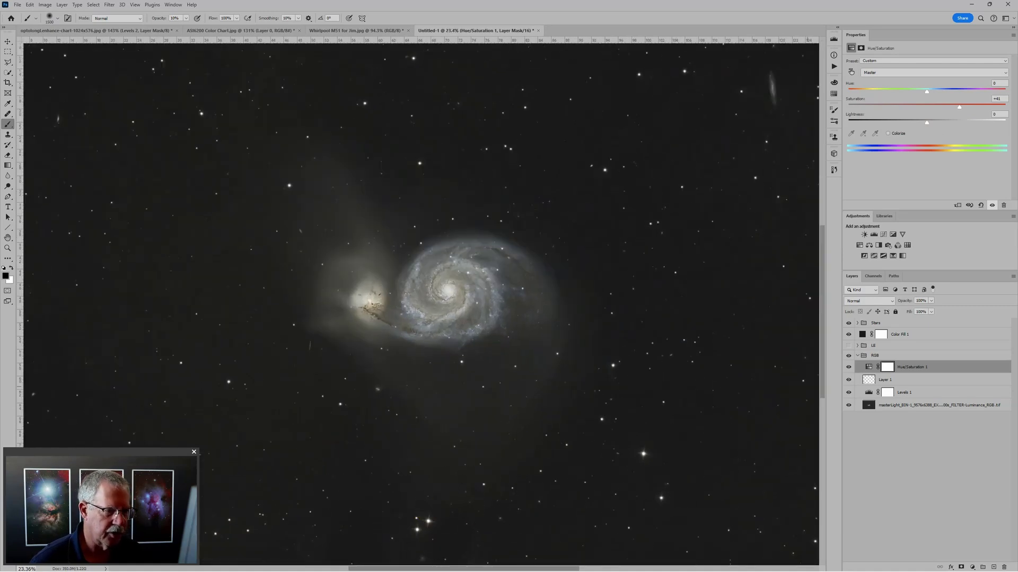
Step: Add a Hue/Saturation adjustment above the stars layer in the Stars group with saturation +65
left_click(857, 323)
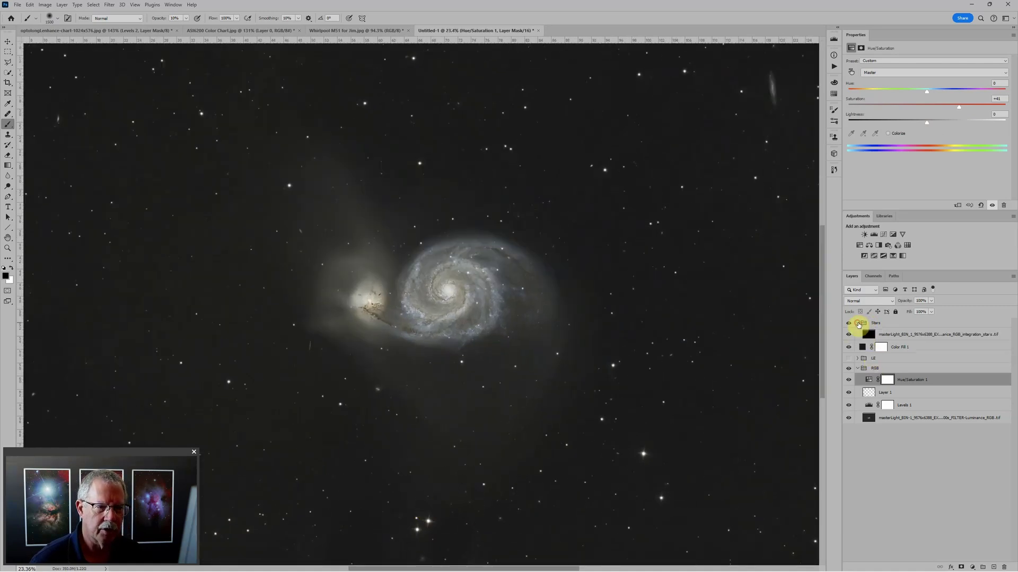
left_click(899, 334)
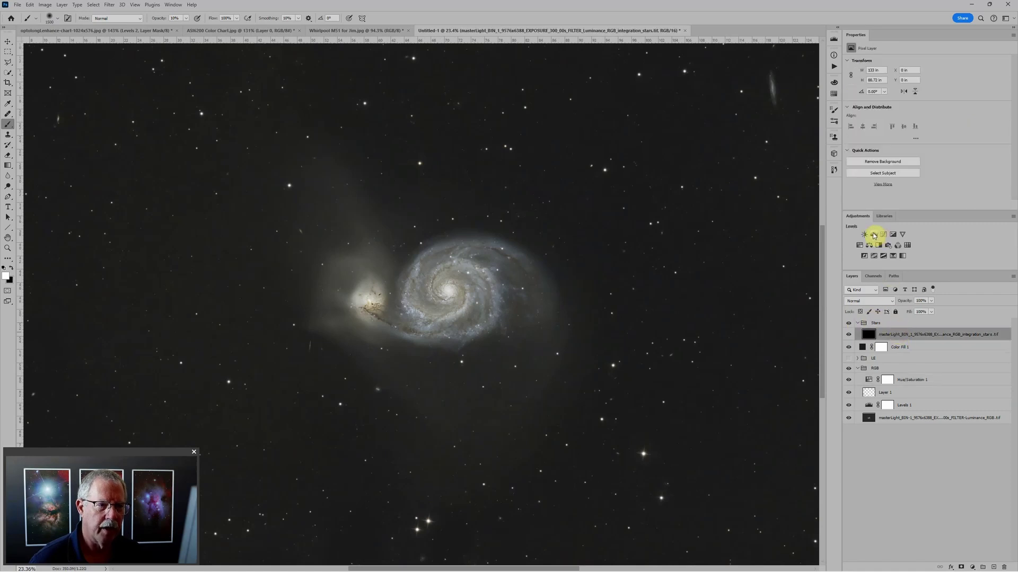
left_click(859, 246)
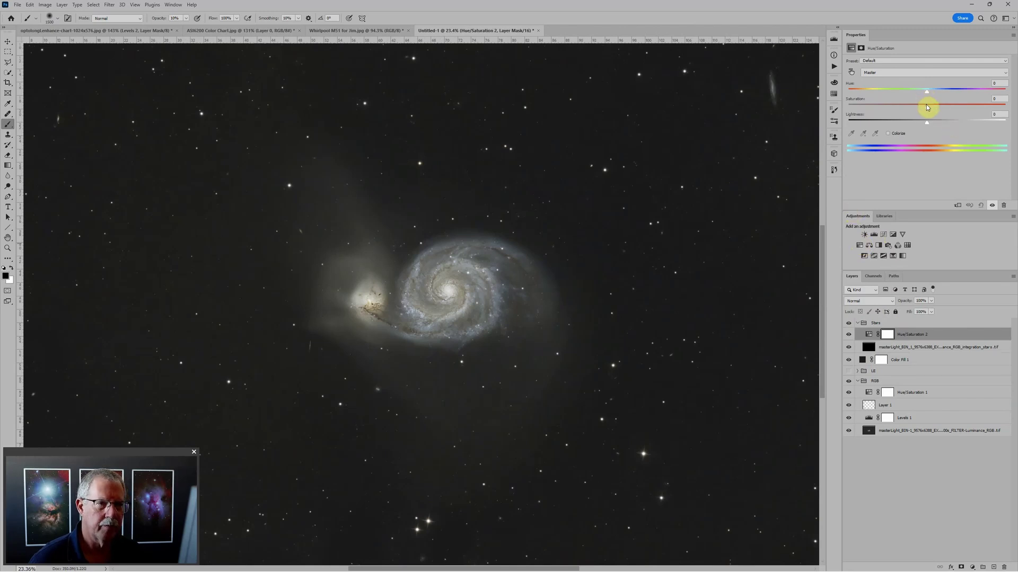
left_click_drag(960, 110, 978, 109)
scroll(662, 245, "down", 5)
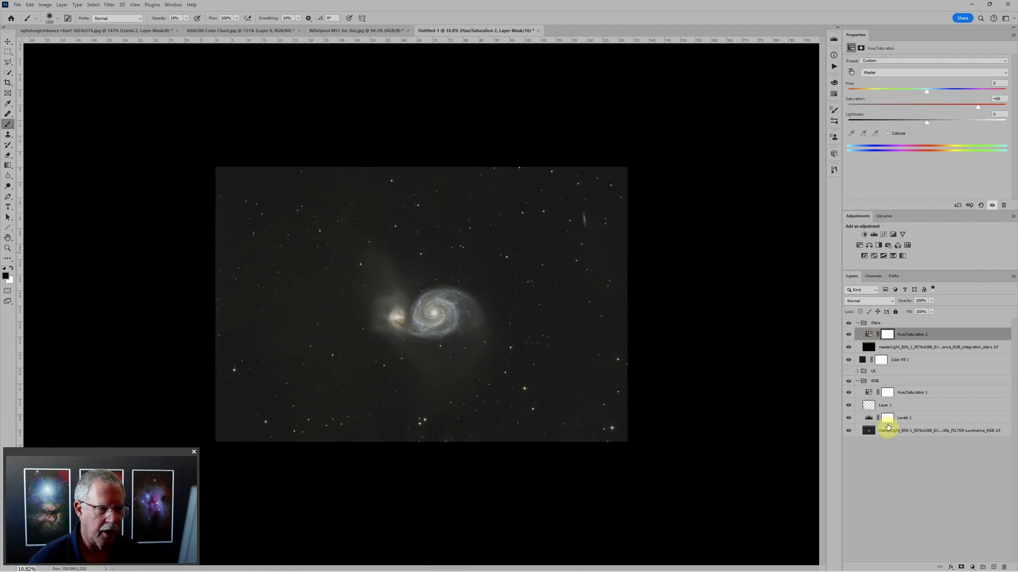
Step: Collapse the RGB group, make the LE group visible, and examine the galaxies' detail with it shown
scroll(563, 298, "up", 2)
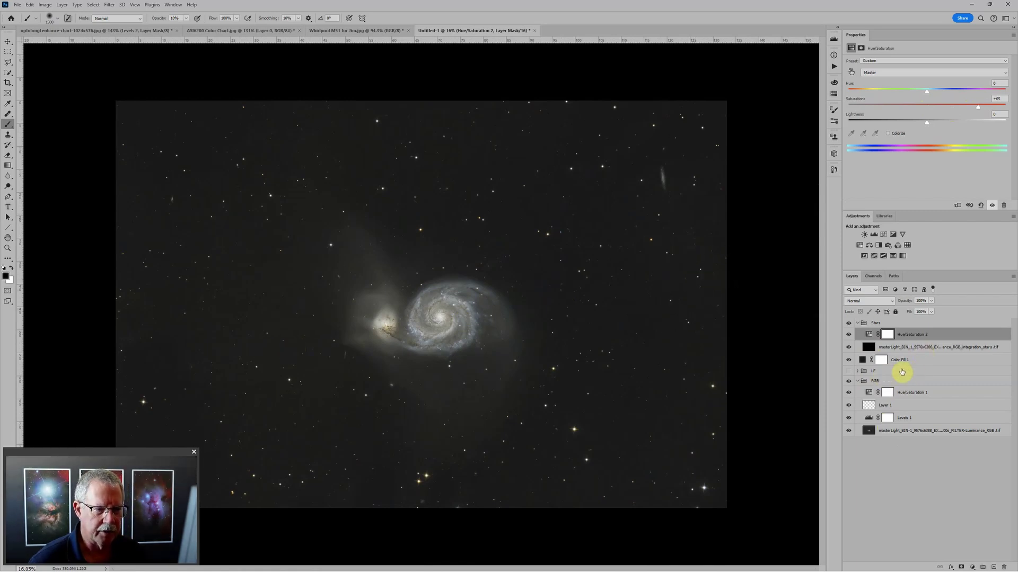
left_click(857, 381)
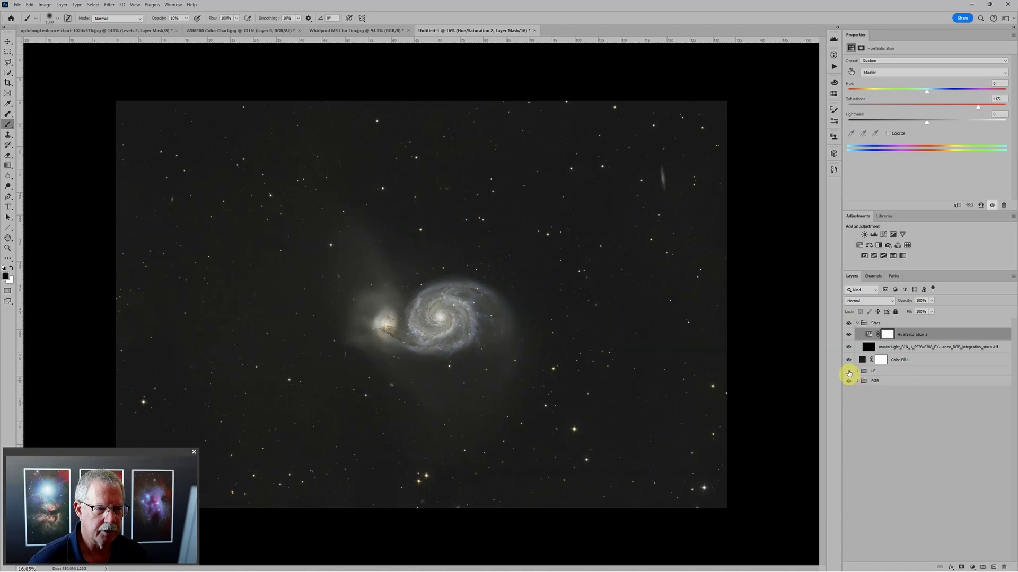
left_click(848, 371)
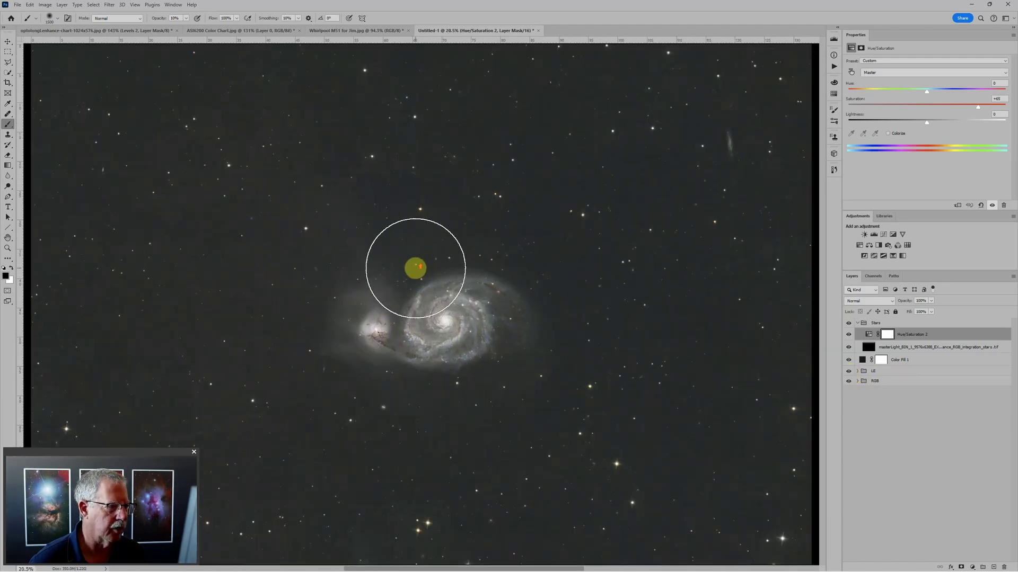
scroll(415, 268, "up", 3)
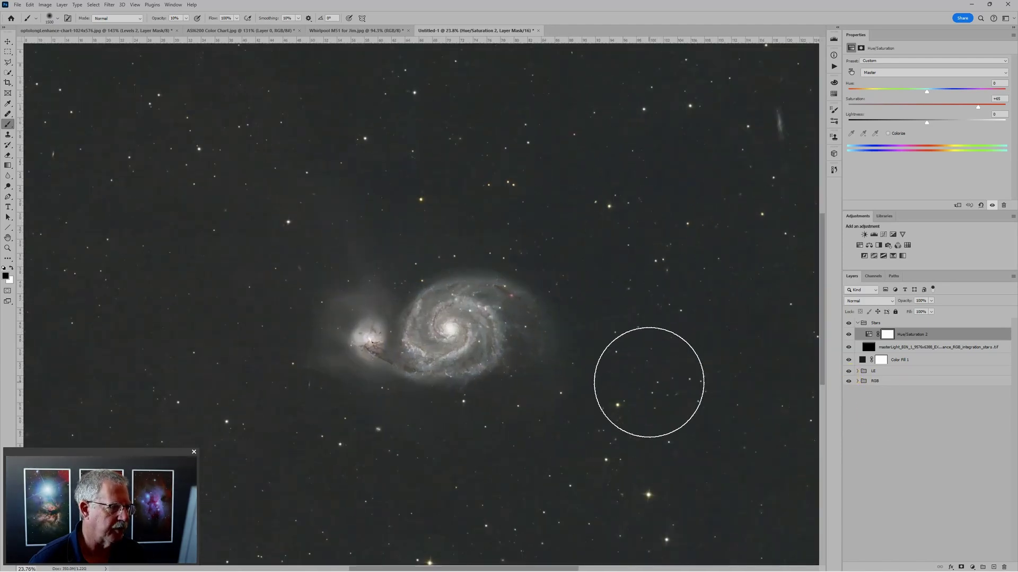
scroll(659, 320, "down", 2)
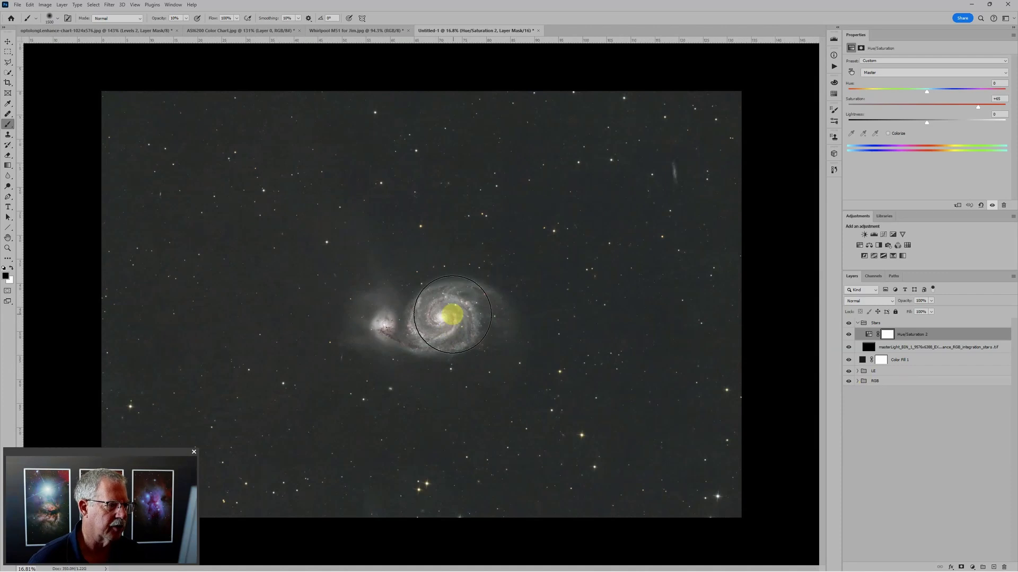
scroll(451, 326, "up", 3)
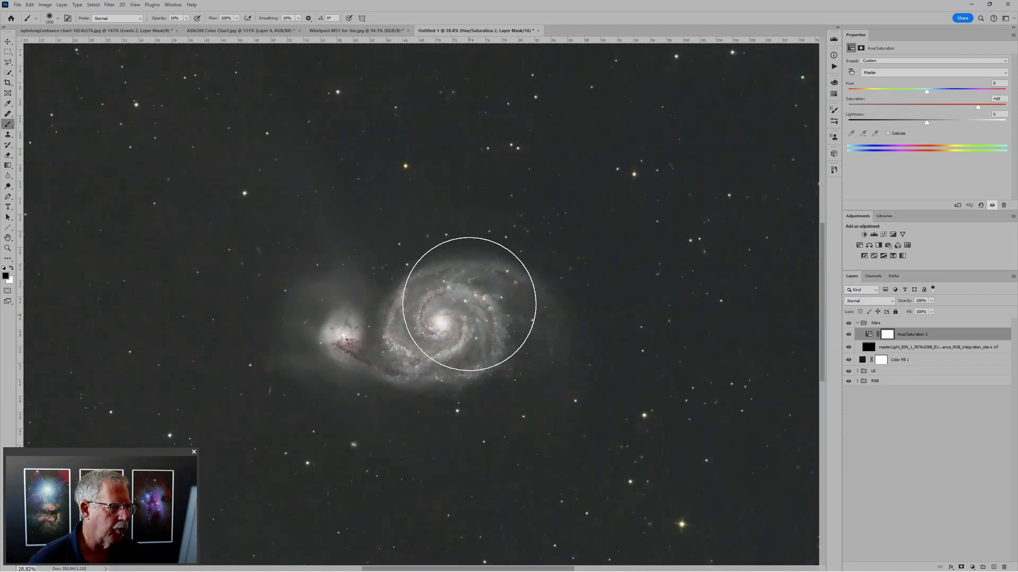
scroll(467, 307, "down", 3)
scroll(467, 309, "down", 1)
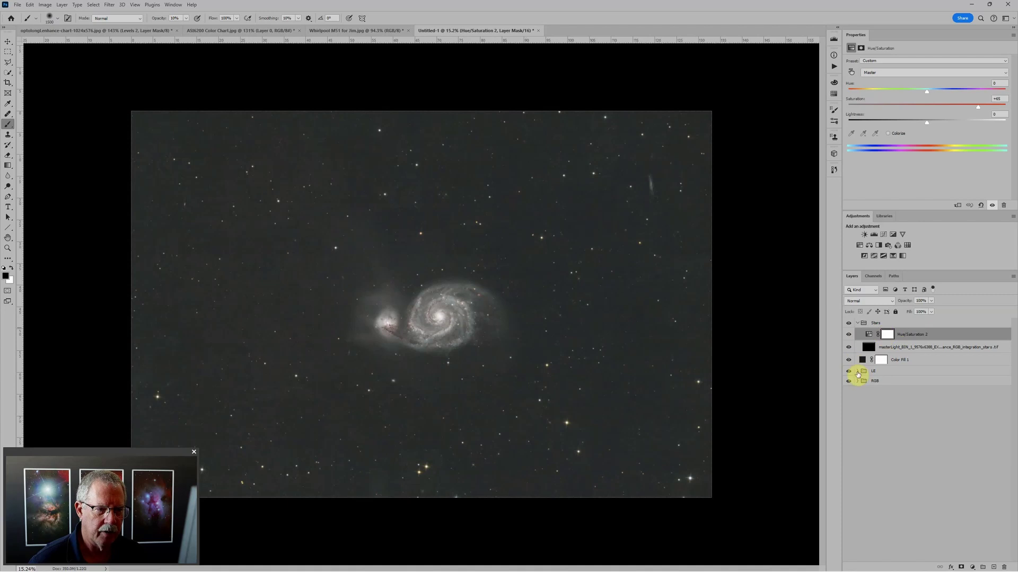
Step: Expand the LE group, then collapse and hide the Stars group
left_click(857, 372)
left_click(858, 324)
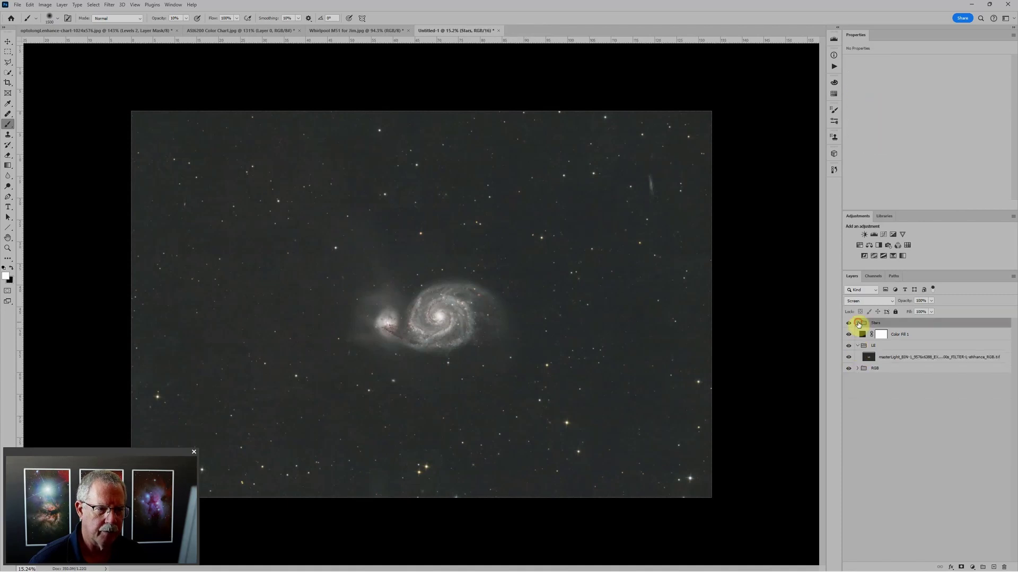
left_click(848, 324)
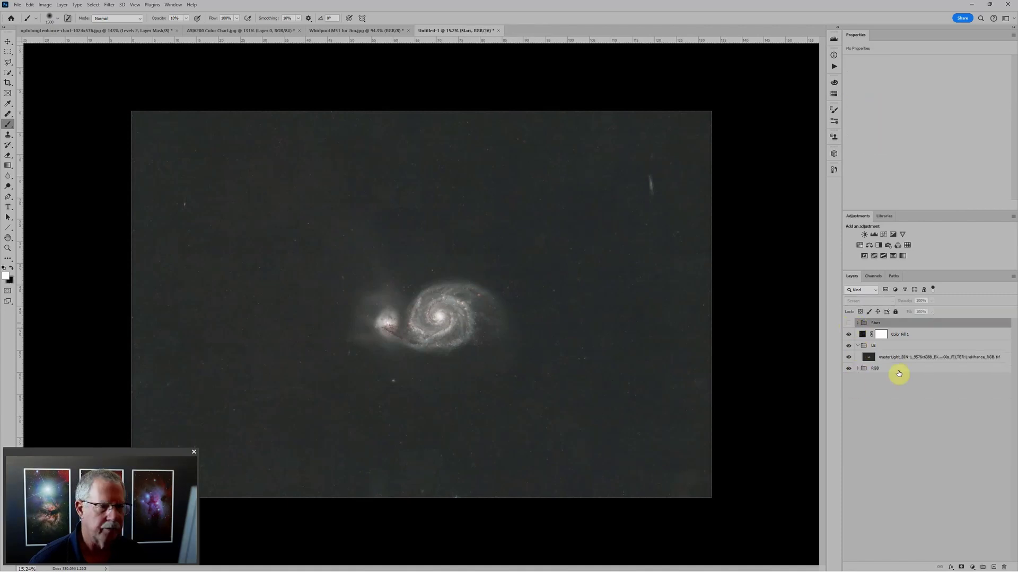
left_click(901, 339)
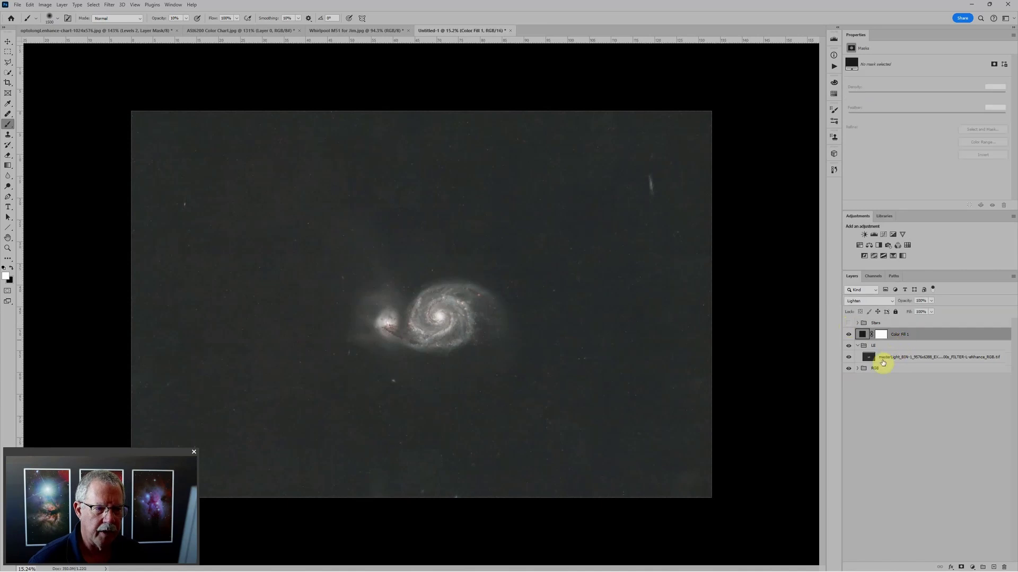
Step: Add a Levels adjustment above the L-eNhance layer with black input 27 and white input 239
left_click(882, 362)
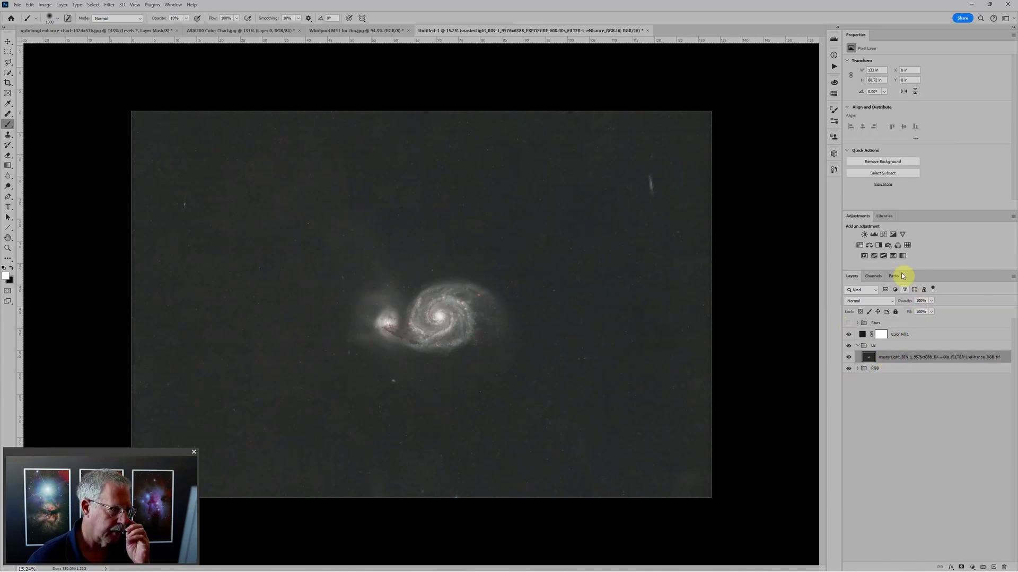
left_click(873, 235)
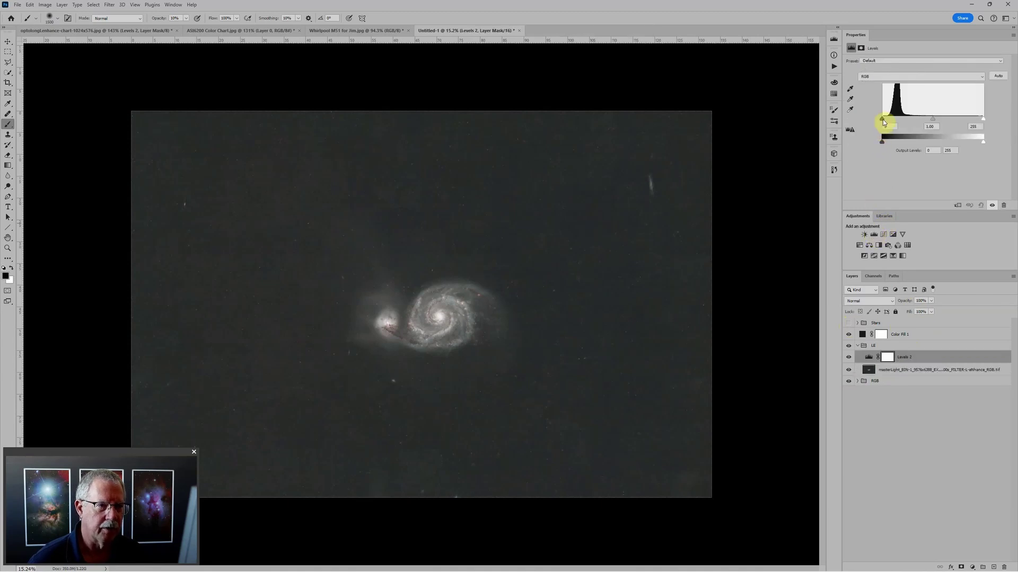
left_click_drag(882, 120, 891, 122)
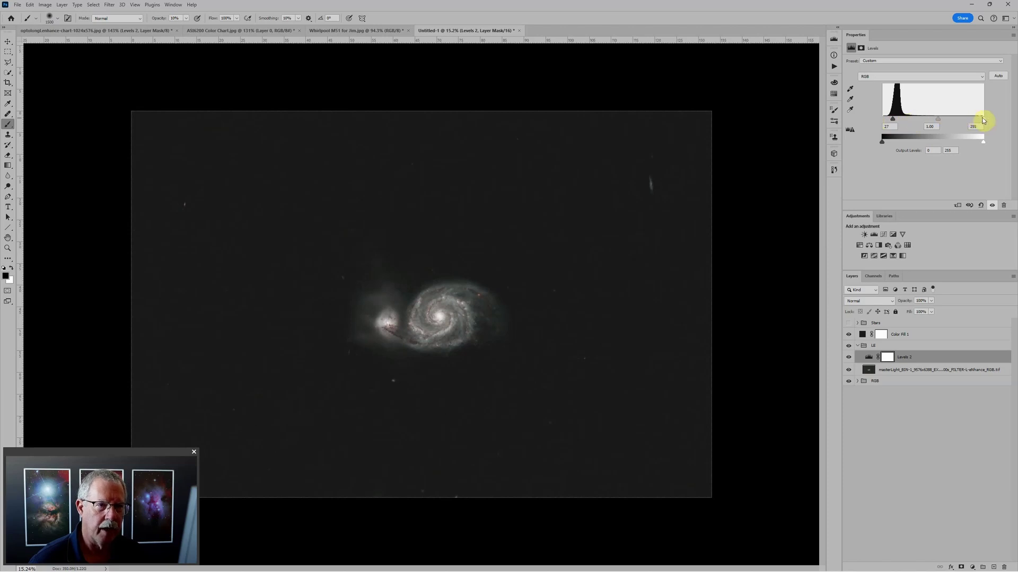
left_click_drag(978, 120, 978, 119)
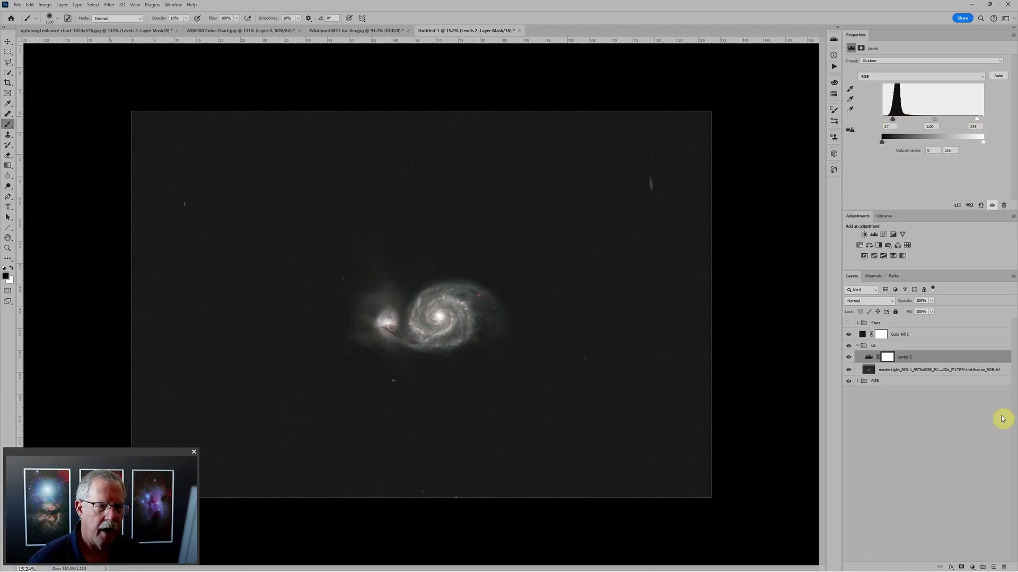
Step: Limit the LE group's blending to the red channel by excluding green and blue, and set its blend mode to Lighten
left_click(914, 348)
key("x")
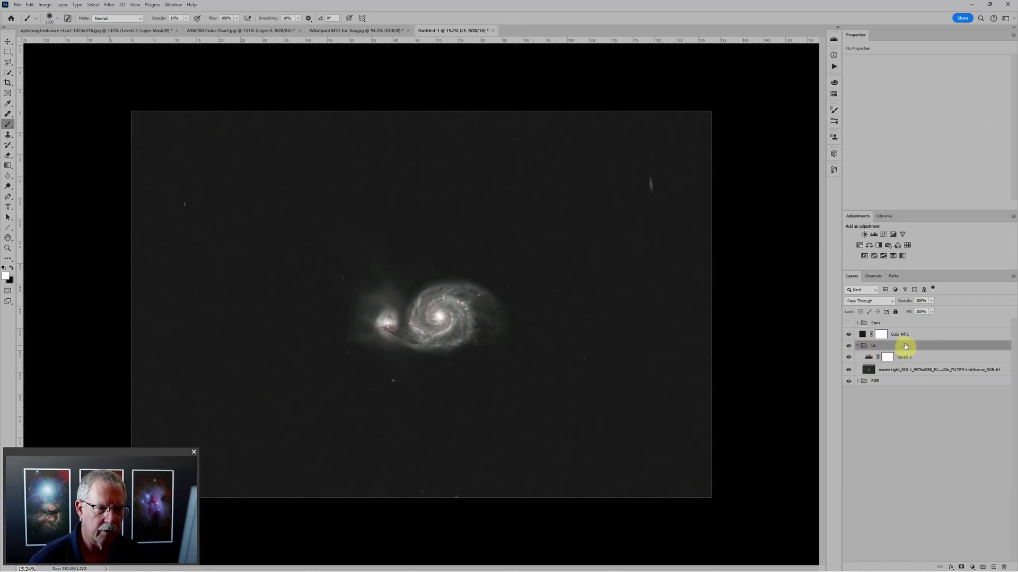
double_click(906, 347)
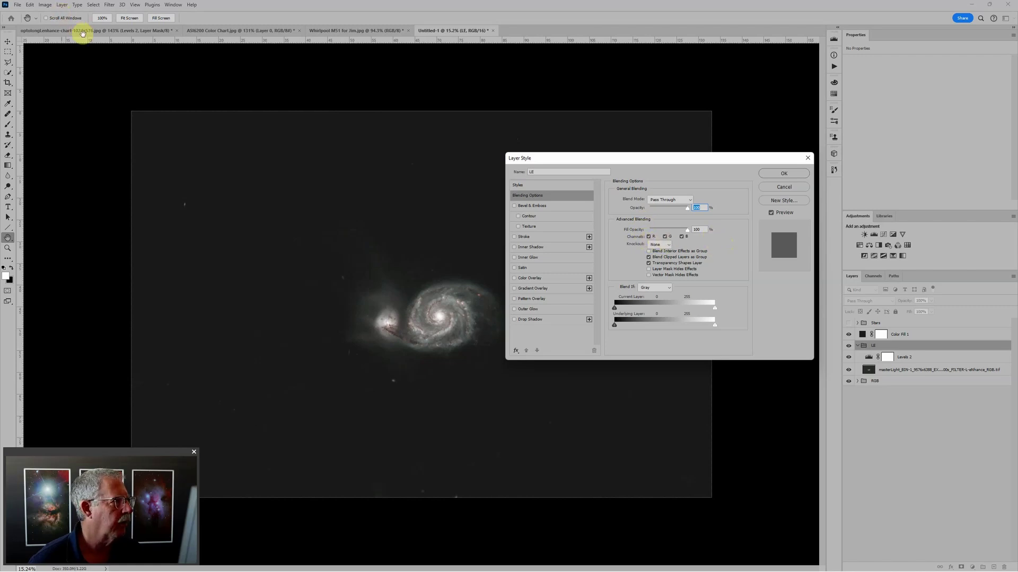
left_click(665, 237)
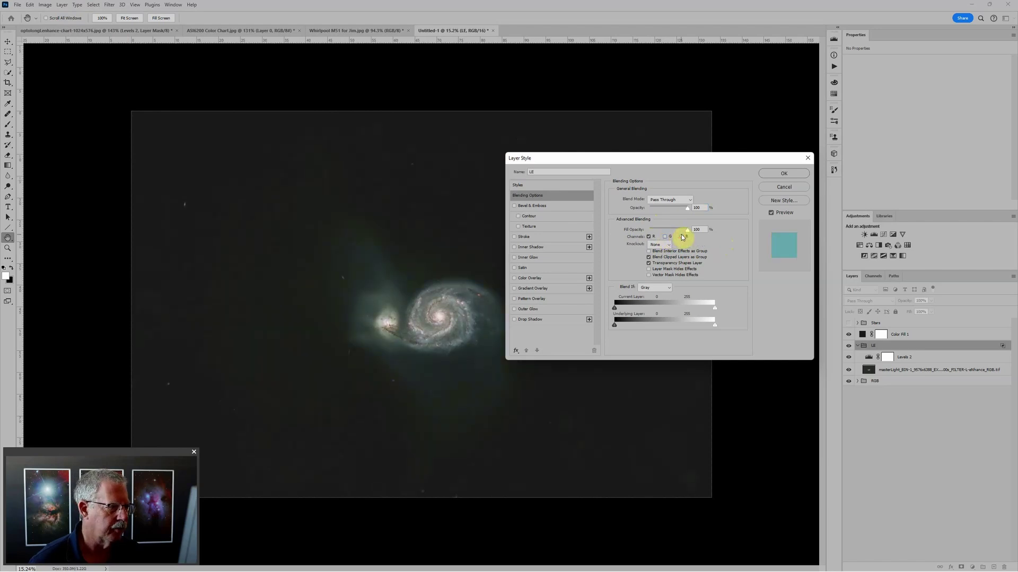
left_click(683, 237)
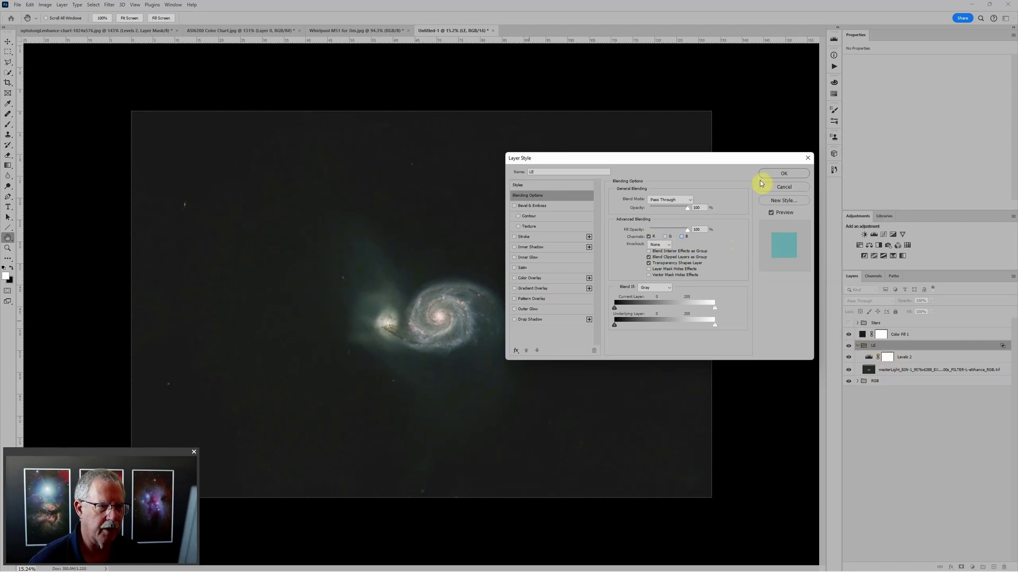
left_click(784, 173)
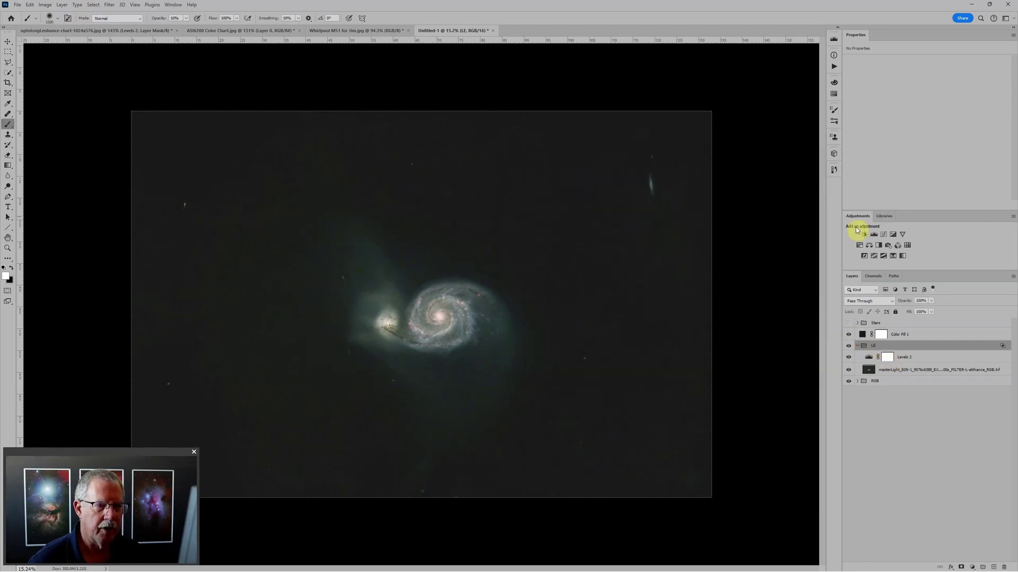
left_click(869, 301)
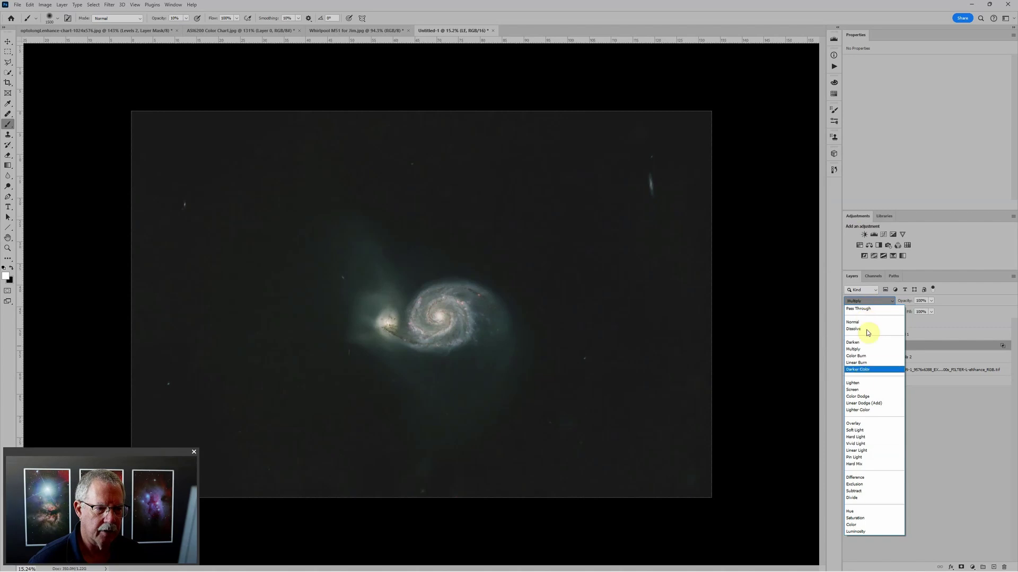
left_click(874, 383)
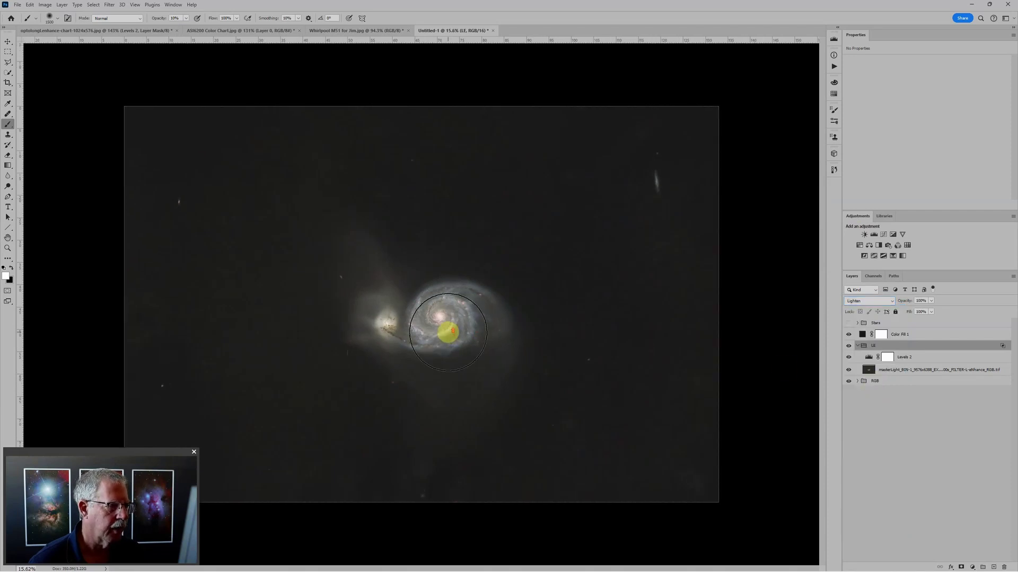
Step: Compare the galaxies' core and spiral arms with the LE group hidden and shown
scroll(455, 315, "up", 4)
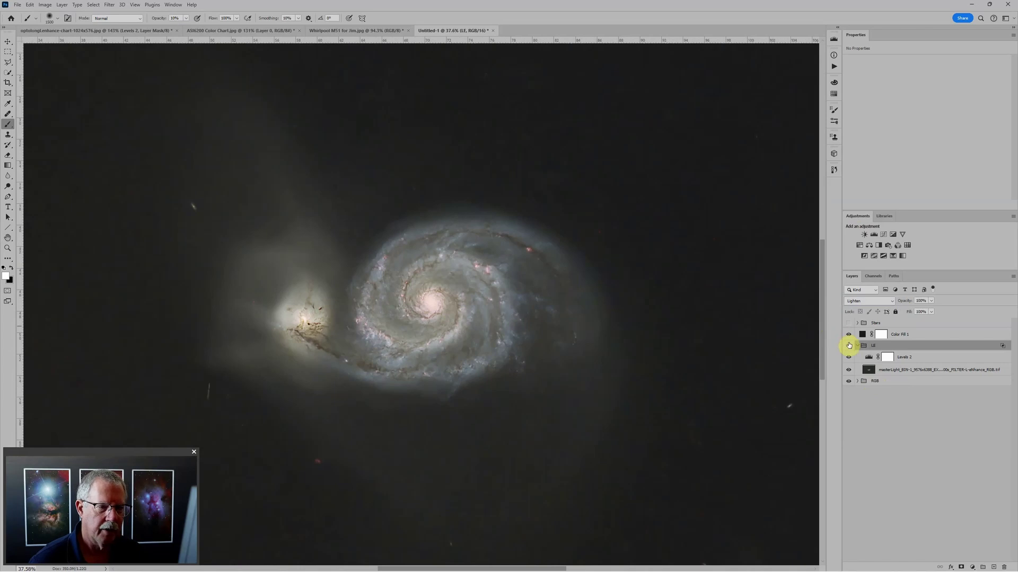
left_click(850, 346)
left_click(849, 347)
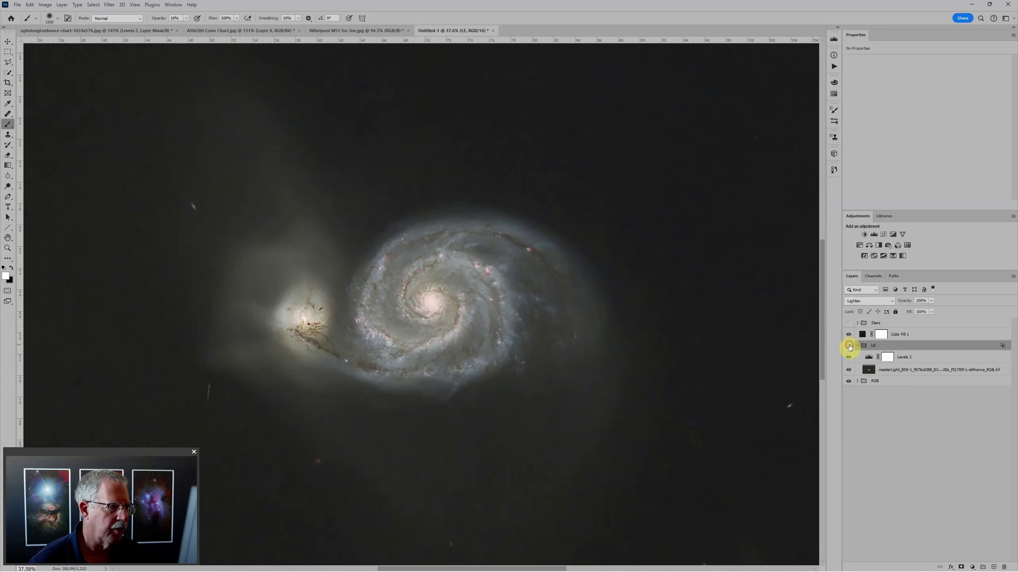
left_click(849, 346)
left_click(849, 346)
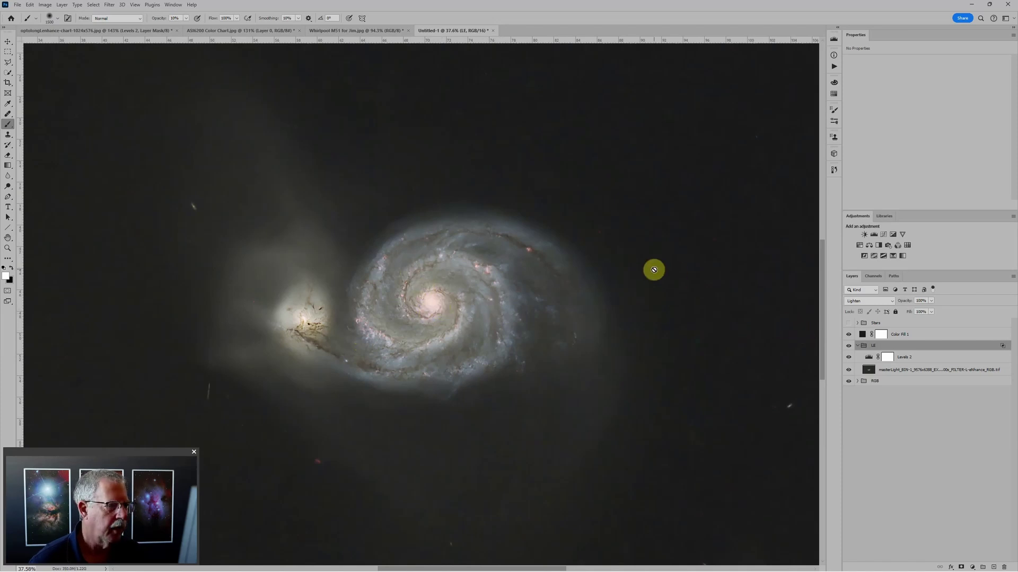
left_click(848, 346)
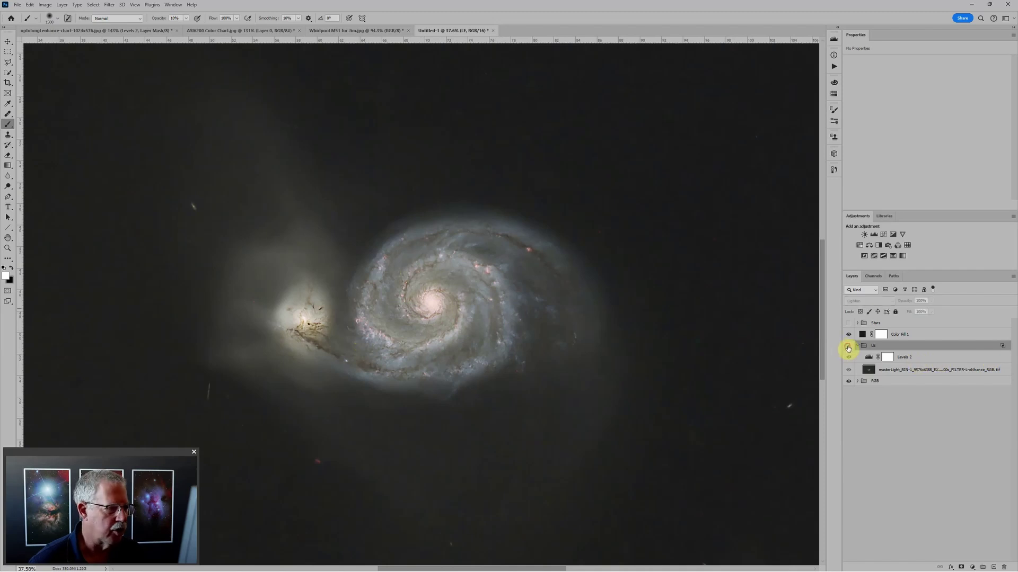
left_click(848, 347)
left_click(848, 347)
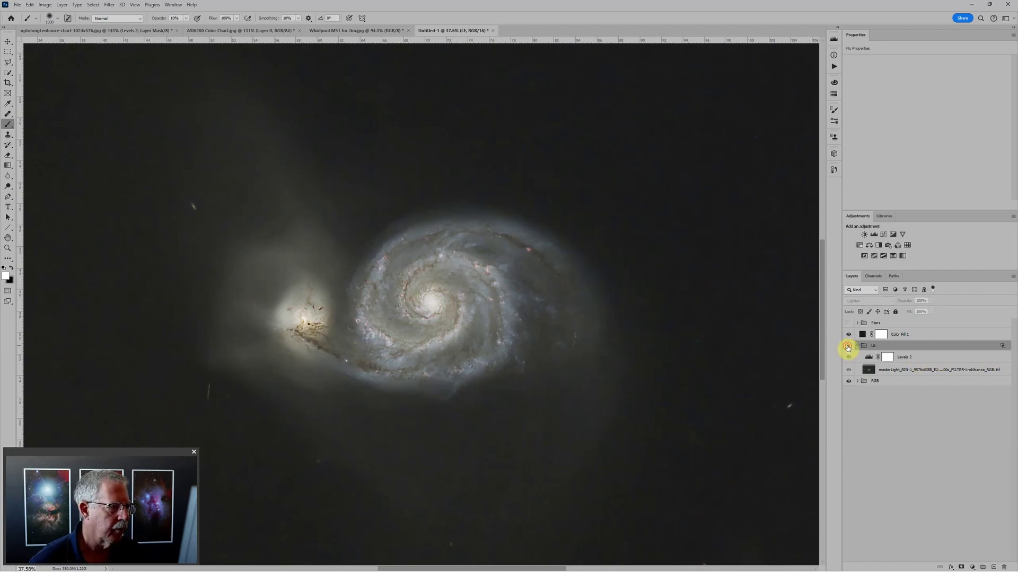
left_click(848, 347)
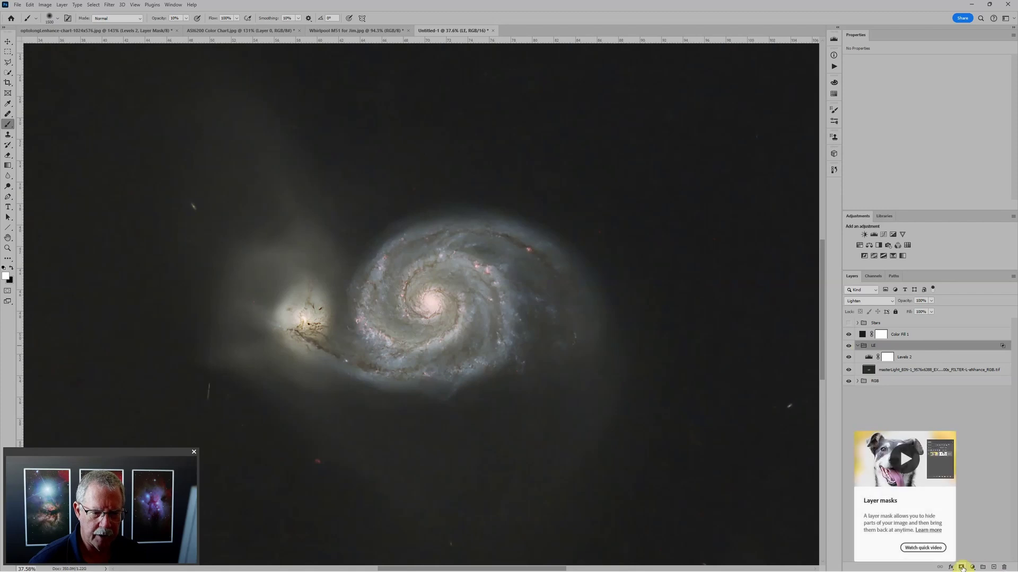
Step: Add a layer mask to the LE group and mask out the spiral galaxy's core with a small black brush at 100% opacity
left_click(961, 568)
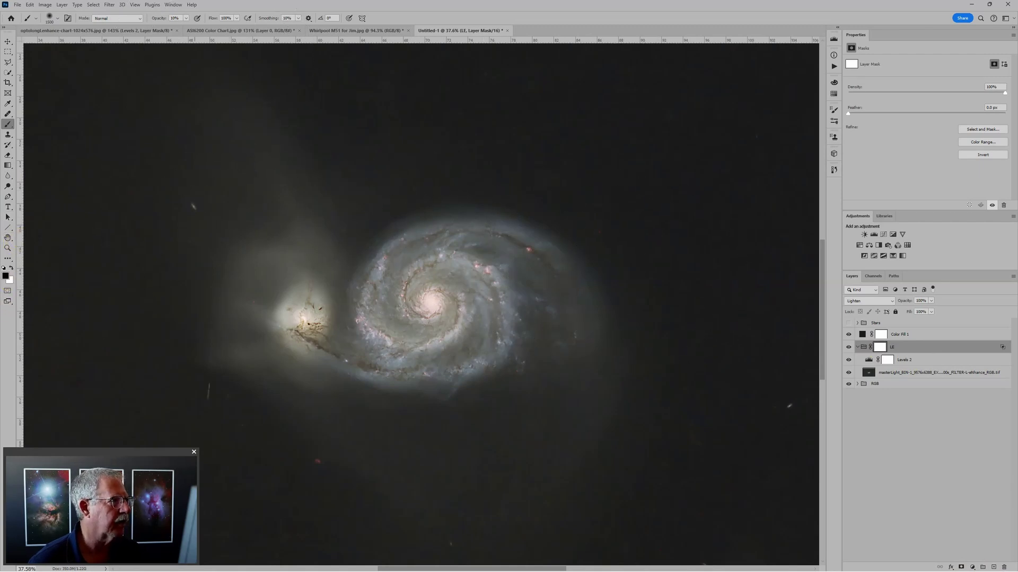
left_click_drag(155, 18, 257, 21)
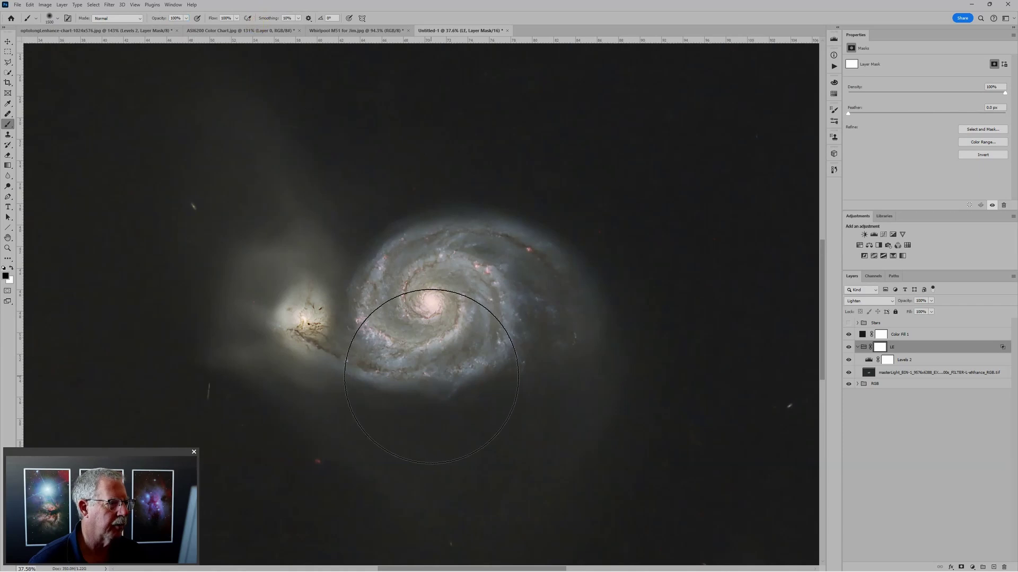
key("bracketleft")
key("bracketleft")
key("bracketleft")
key("bracketleft")
key("bracketleft")
key("bracketleft")
key("bracketleft")
key("bracketleft")
key("bracketleft")
key("bracketleft")
key("bracketleft")
key("bracketleft")
key("bracketleft")
left_click(432, 309)
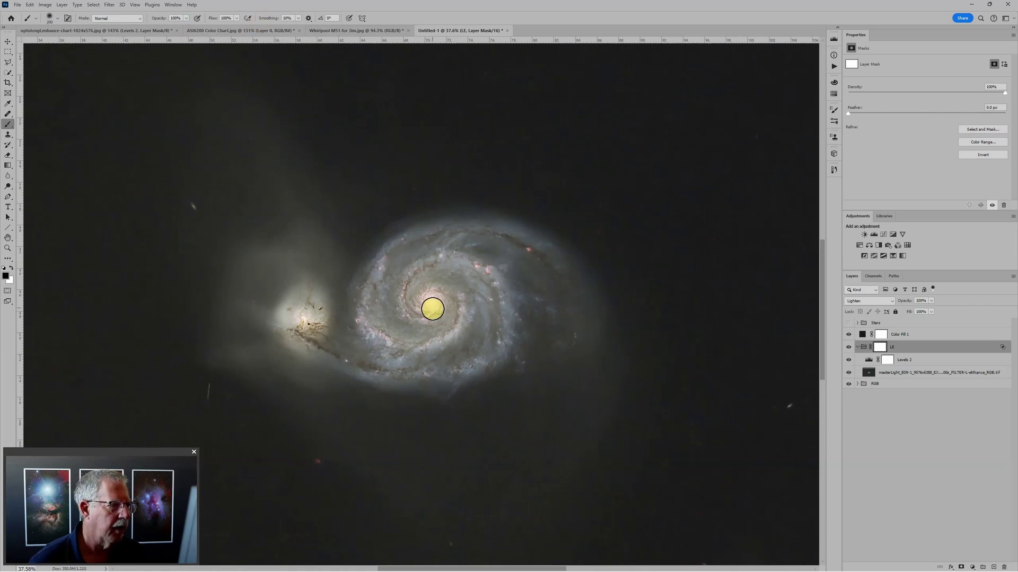
mouse_move(429, 298)
left_mouse_down()
mouse_move(454, 354)
mouse_move(433, 325)
mouse_move(426, 295)
mouse_move(431, 301)
left_mouse_up()
key("bracketright")
key("bracketleft")
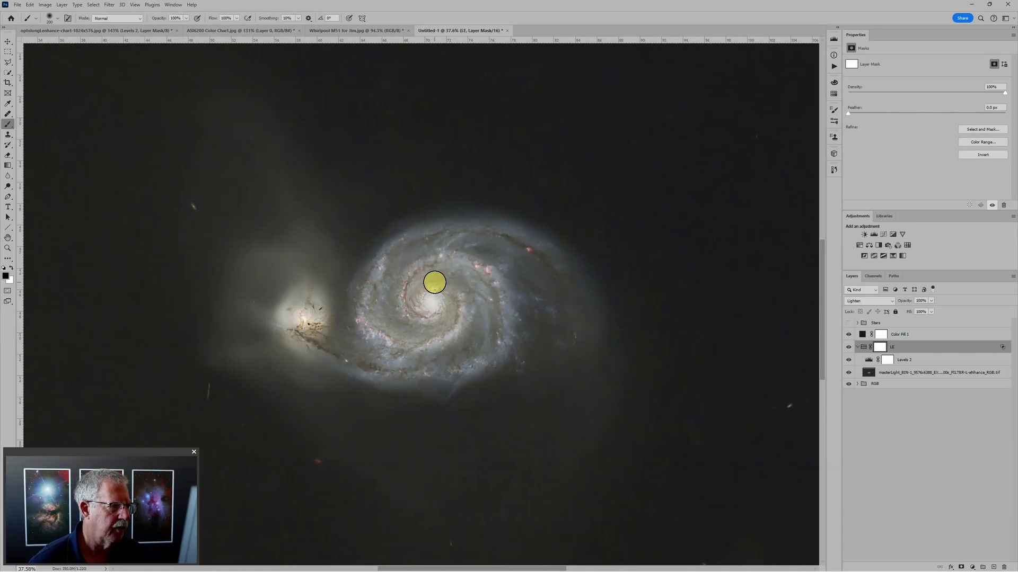
key("x")
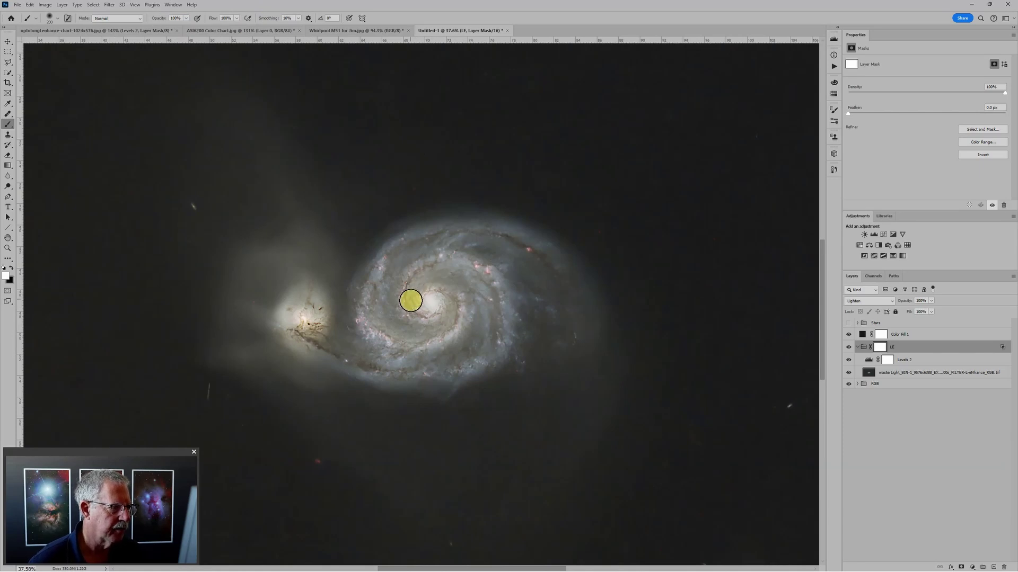
Step: Lower the density of the LE group's layer mask to about 57%
scroll(621, 367, "down", 2)
scroll(529, 355, "up", 3)
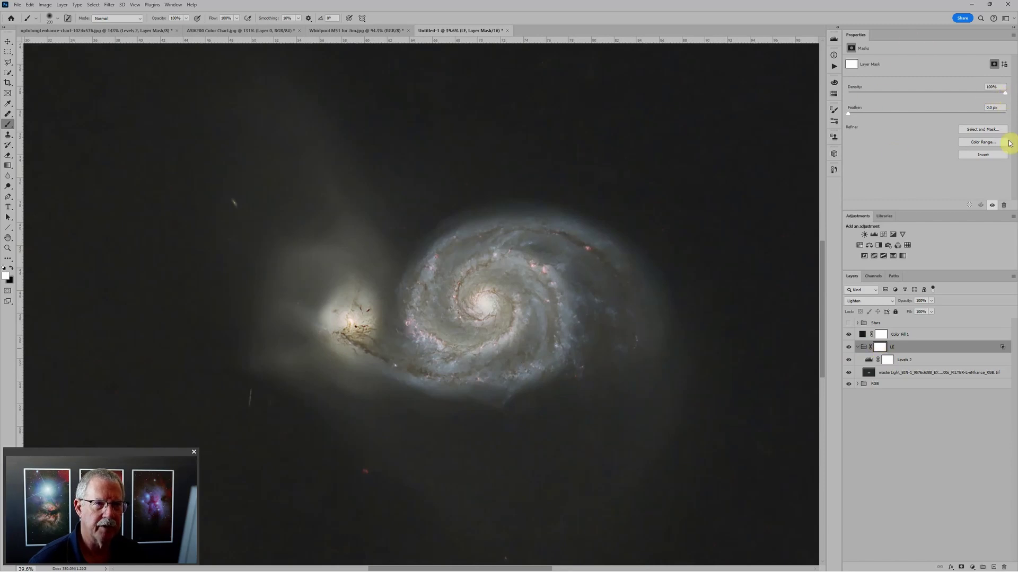
left_click_drag(1006, 94, 899, 110)
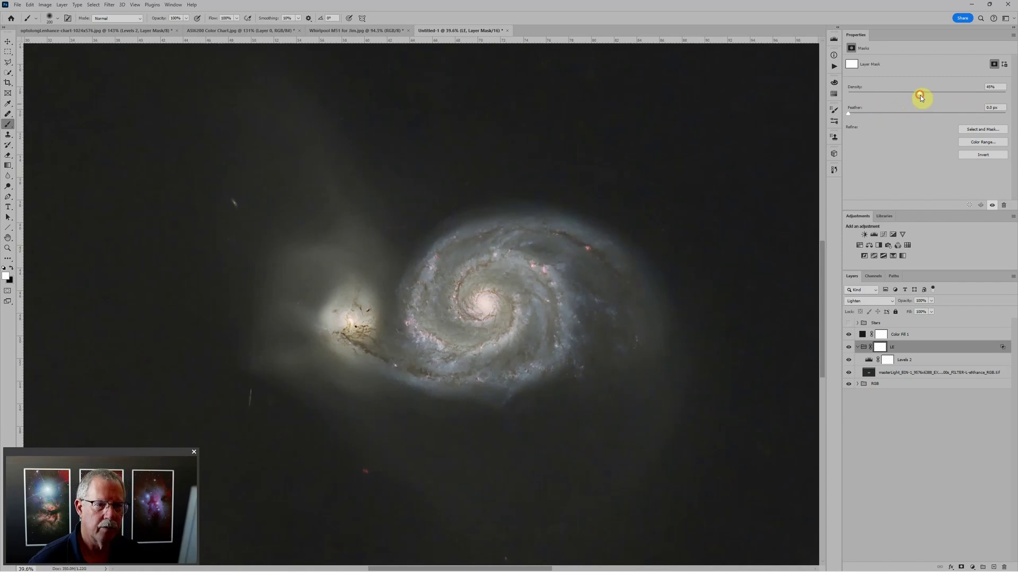
left_click_drag(878, 95, 939, 94)
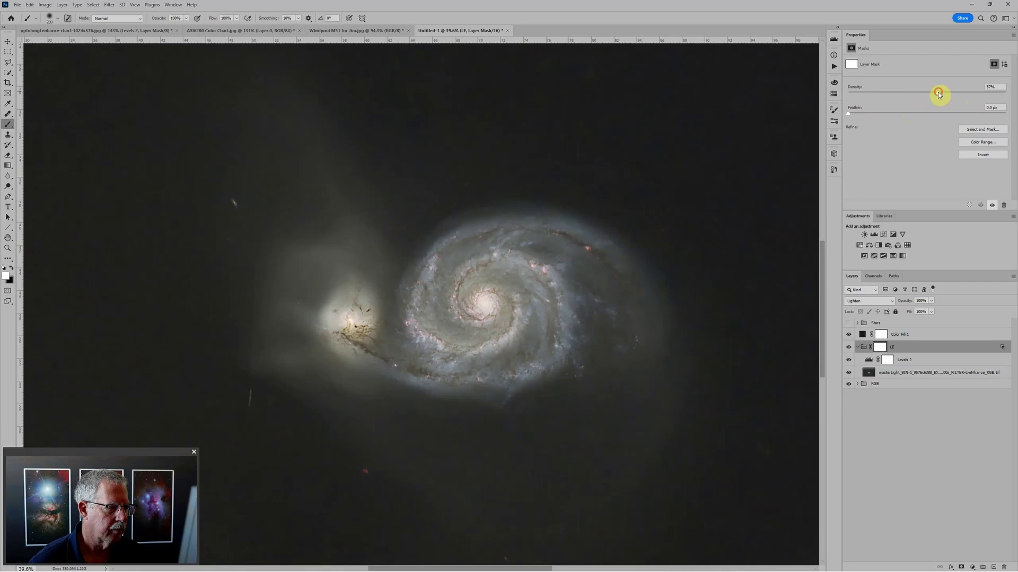
Step: Show the Stars group again over the combined galaxy image and check the whole frame
key("ctrl+minus")
key("ctrl+minus")
key("ctrl+minus")
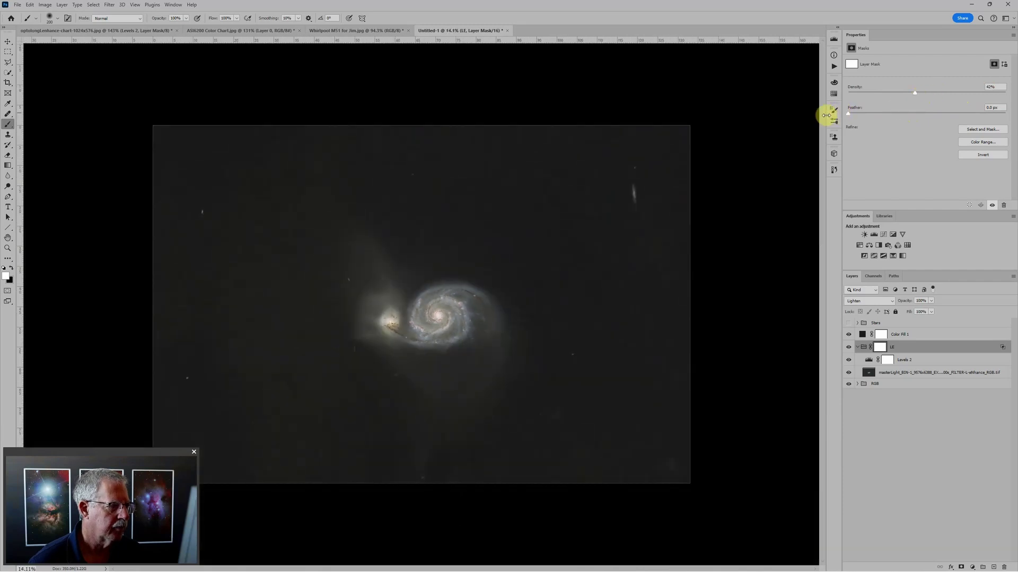
key("ctrl+plus")
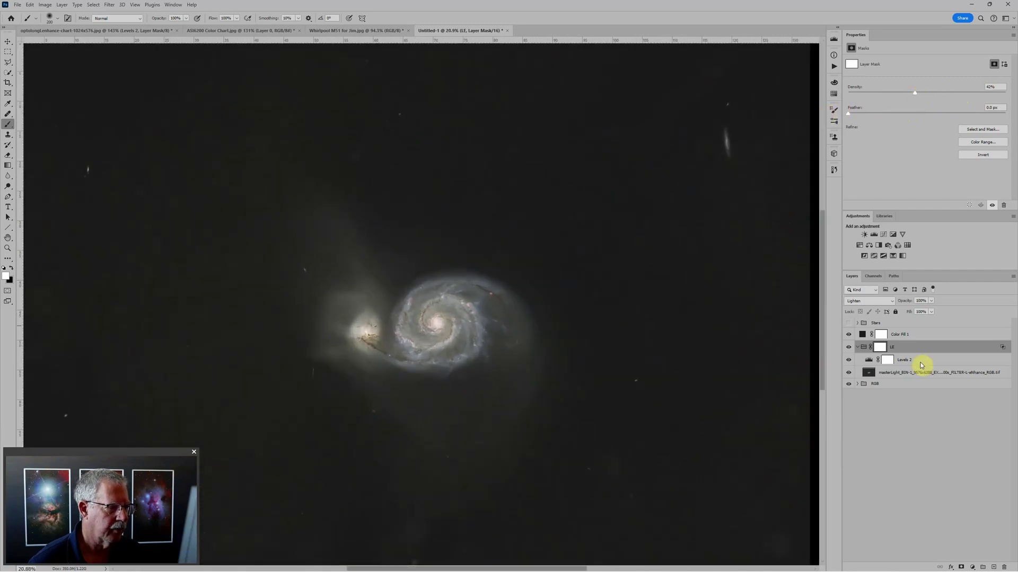
left_click(851, 323)
scroll(546, 275, "down", 3)
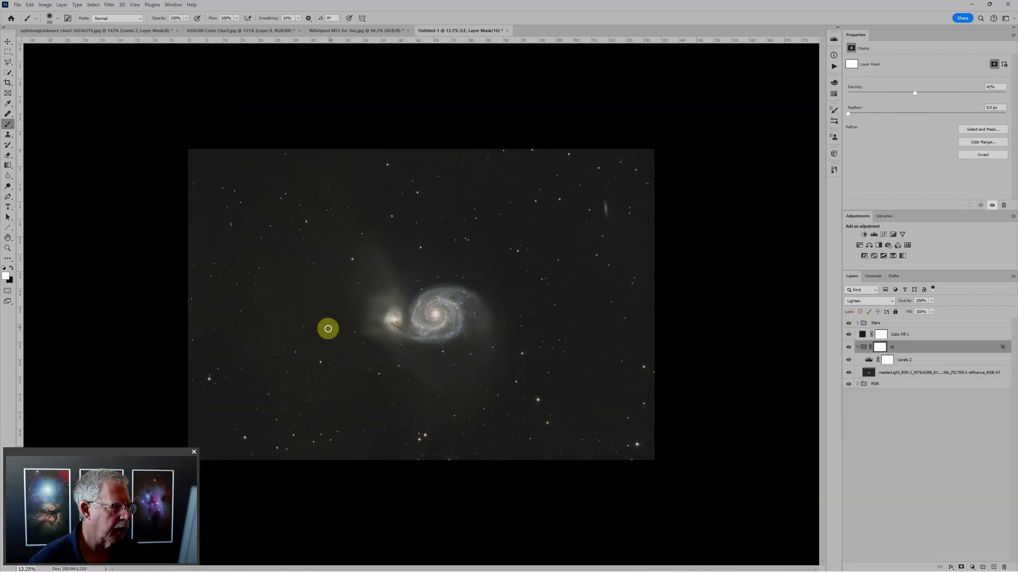
scroll(329, 326, "up", 5)
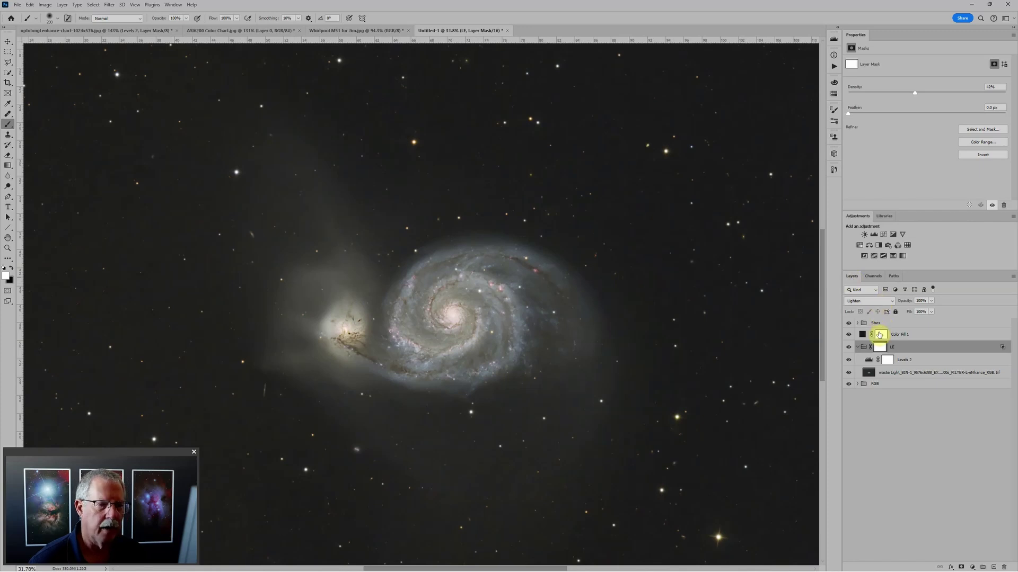
Step: Set the white input level of the LE group's Levels 2 adjustment to 245 and check the image
left_click(870, 362)
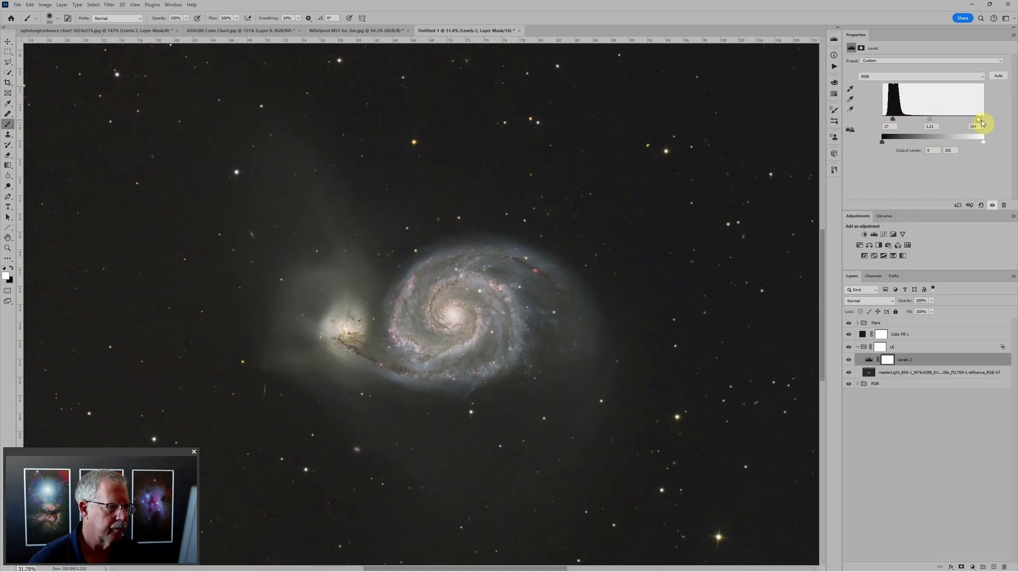
left_click_drag(976, 122, 980, 123)
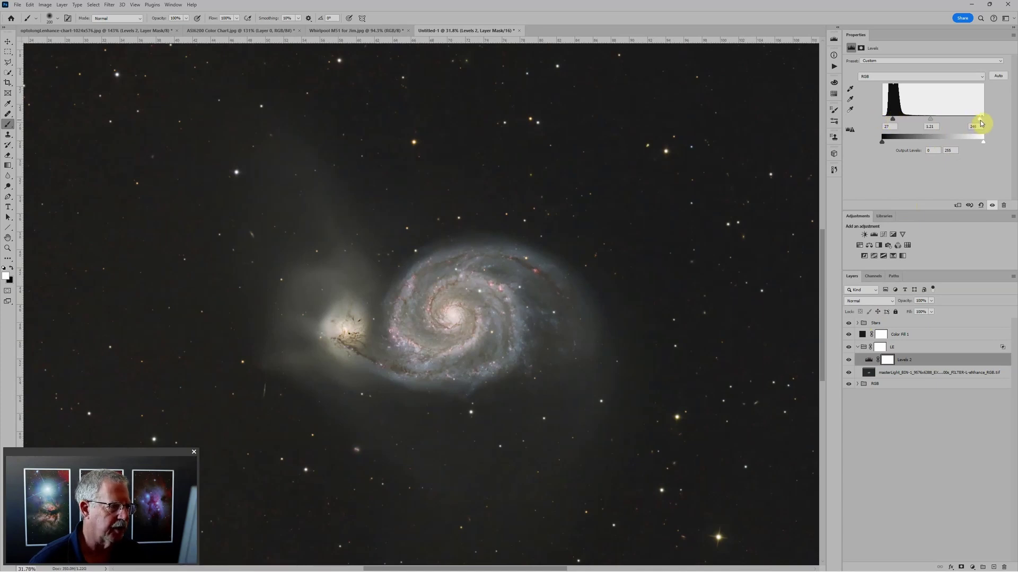
scroll(520, 235, "down", 5)
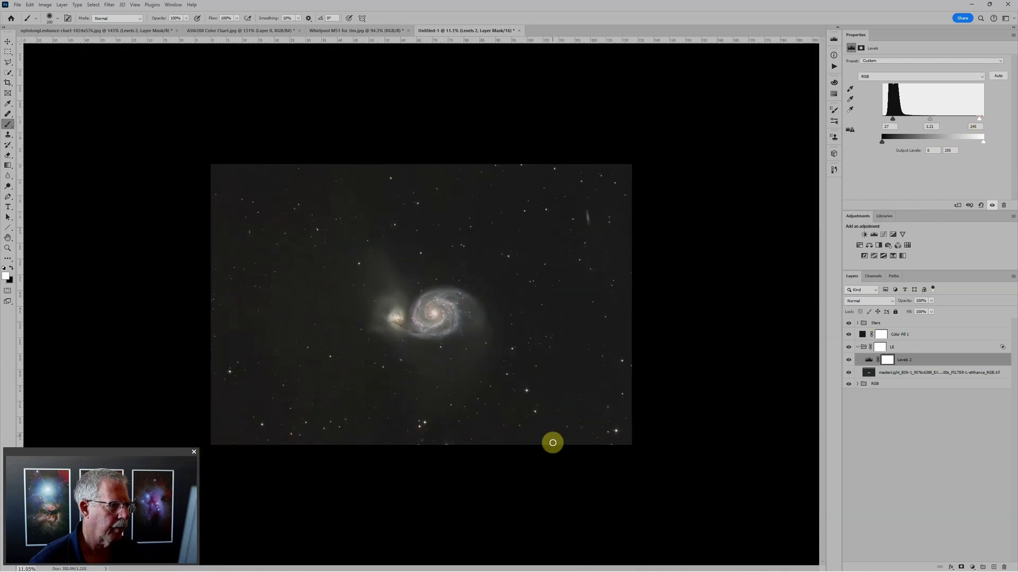
scroll(400, 391, "up", 3)
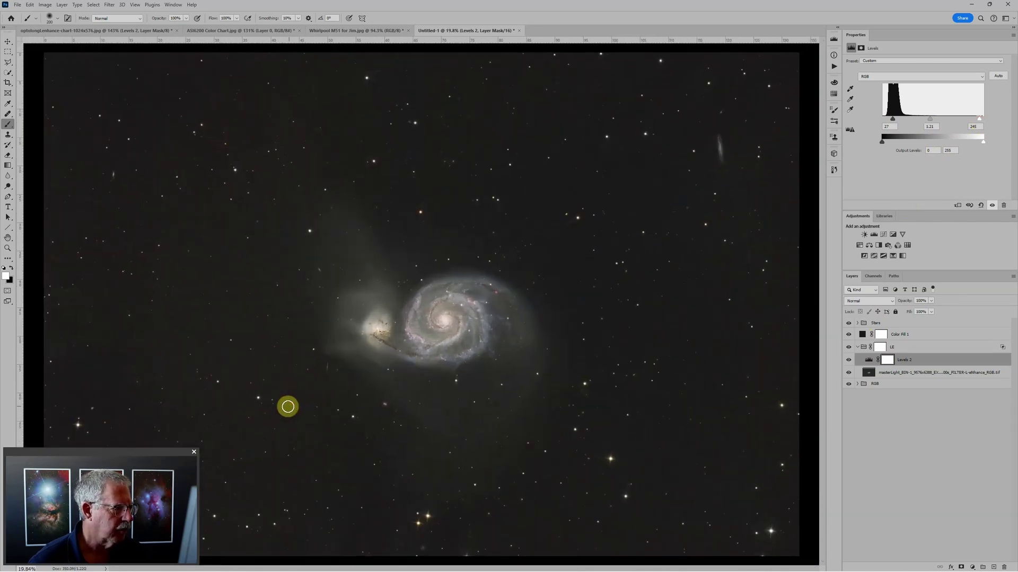
scroll(288, 407, "down", 1)
scroll(291, 395, "up", 3)
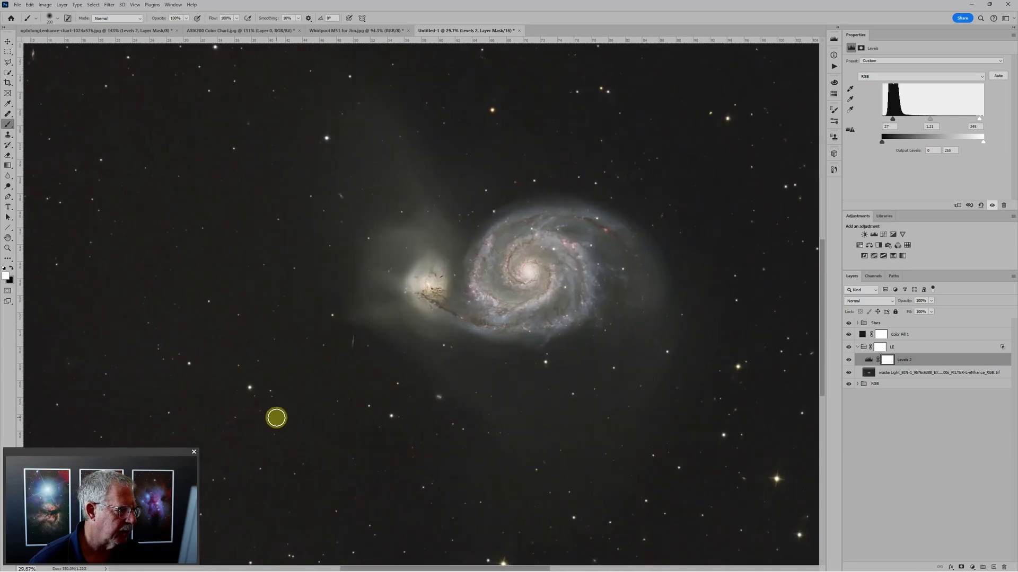
Step: Compare the dark sky background around the small companion galaxy with the LE group hidden and shown
scroll(278, 418, "up", 2)
scroll(463, 395, "up", 1)
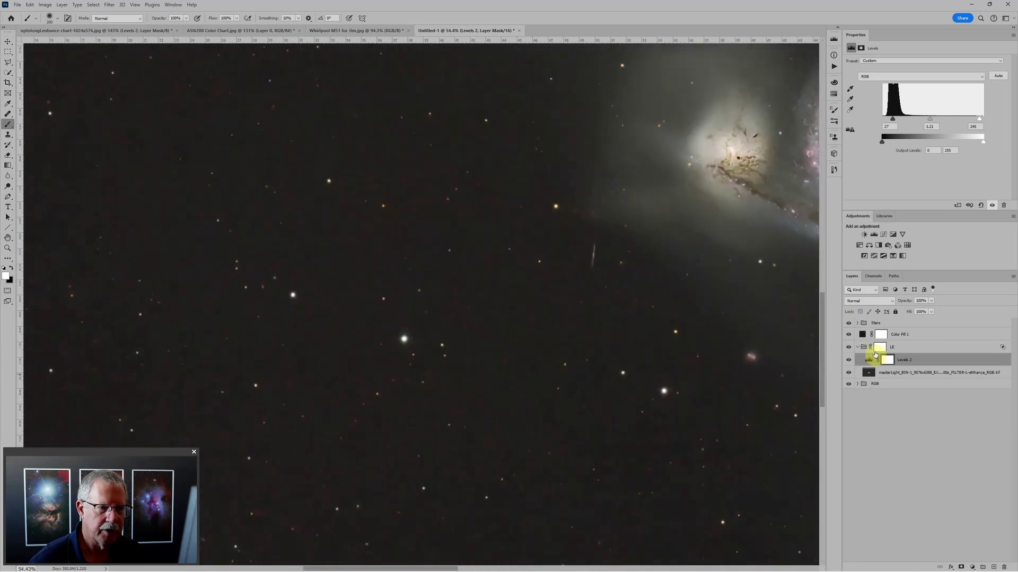
left_click(887, 360)
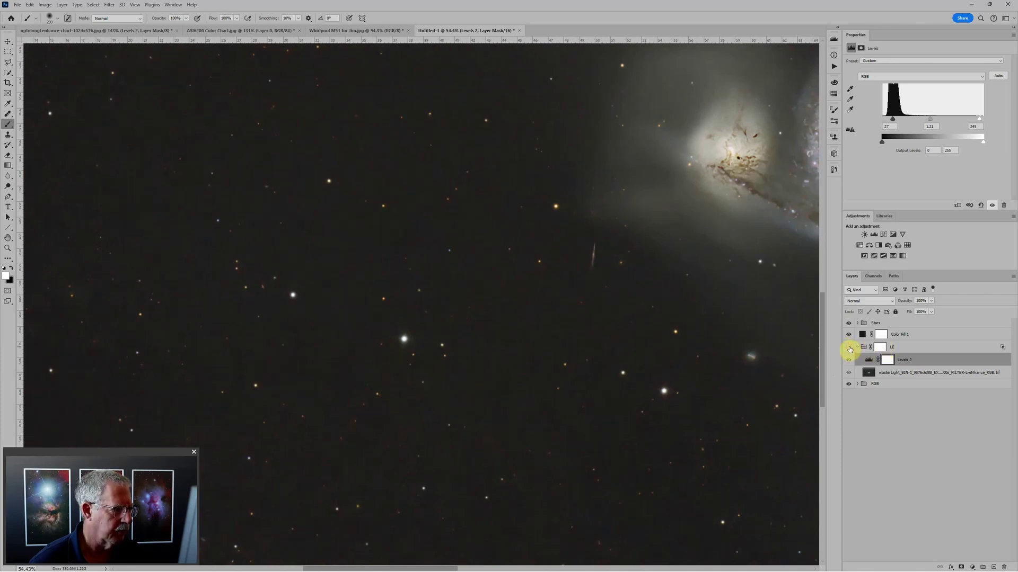
scroll(618, 329, "down", 6)
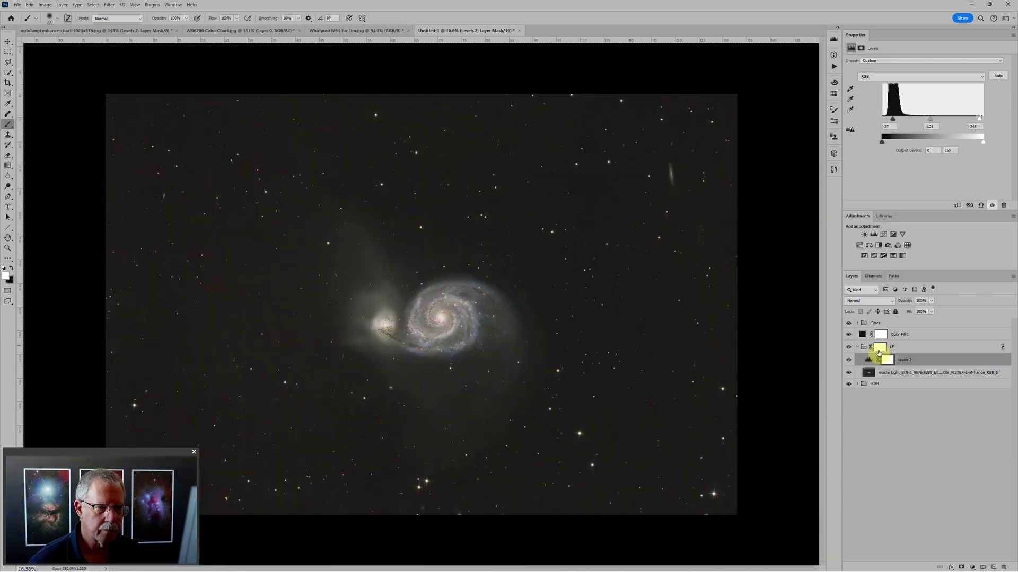
Step: Paint black on the LE group's layer mask over the sky background around the galaxies with a much larger brush
left_click(901, 347)
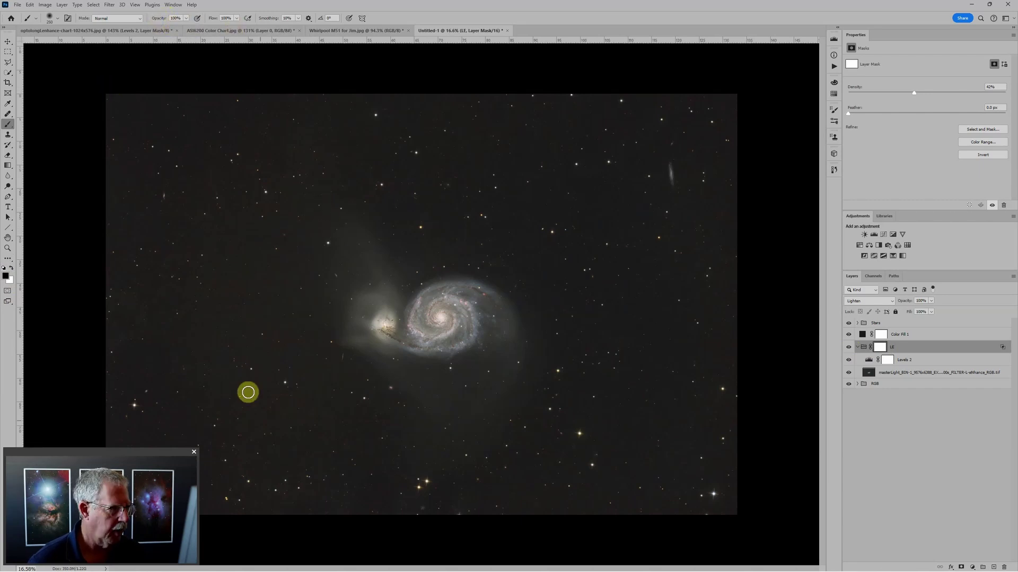
key("bracketright")
key("bracketright")
key("bracketright")
key("bracketright")
key("bracketright")
key("bracketright")
key("bracketright")
key("bracketright")
key("bracketright")
scroll(218, 418, "up", 3)
key("bracketright")
key("bracketright")
key("bracketright")
key("bracketright")
key("bracketright")
key("bracketright")
key("bracketright")
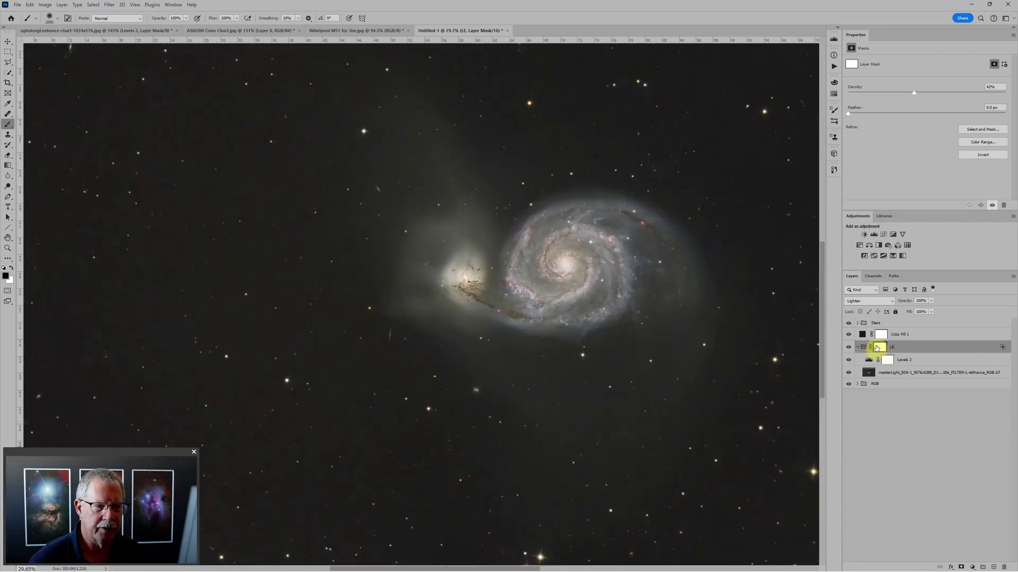
scroll(352, 496, "down", 3)
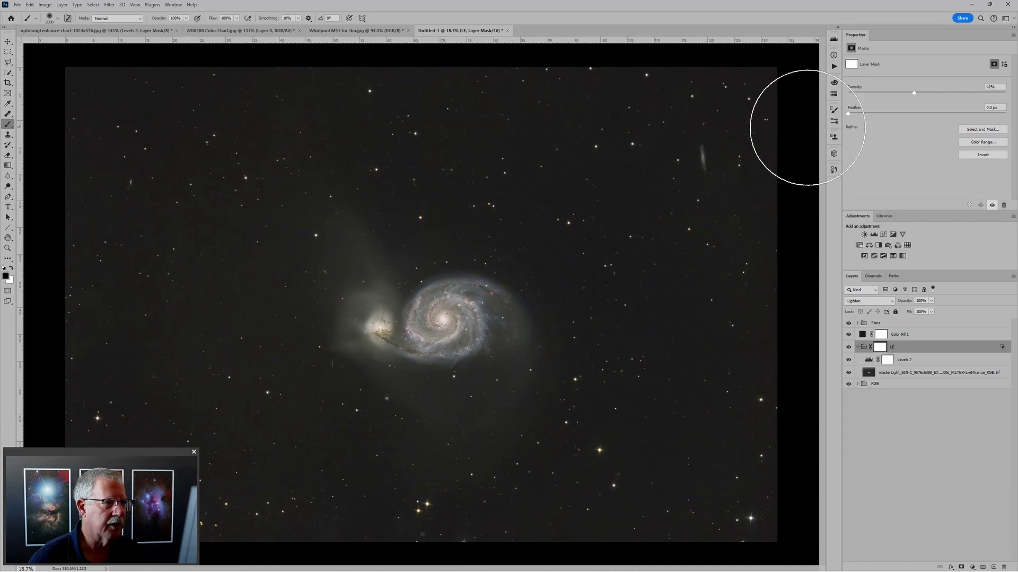
mouse_move(788, 489)
left_mouse_down()
mouse_move(645, 562)
mouse_move(859, 443)
left_mouse_up()
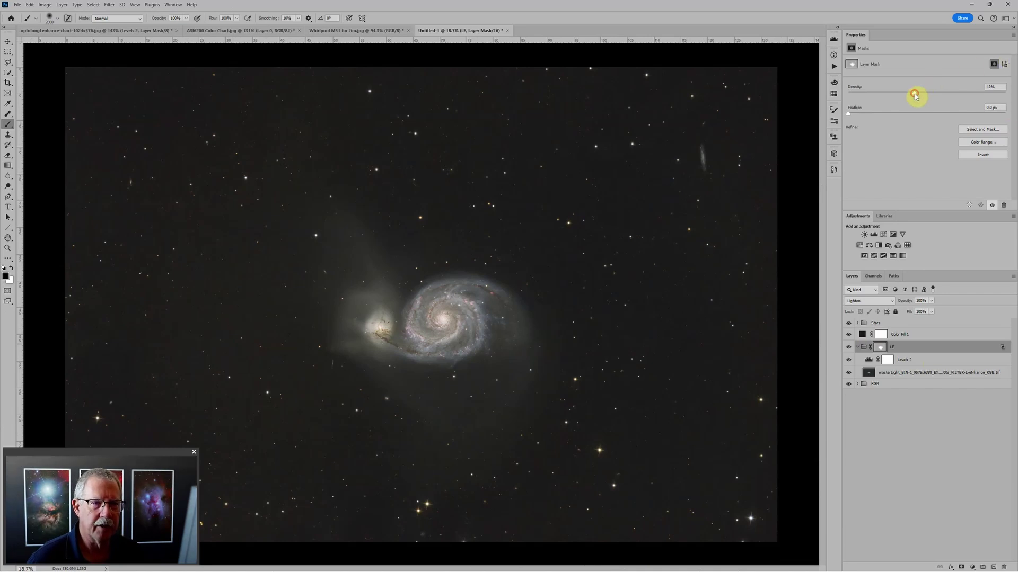
Step: Raise the density of the LE group's layer mask to 100% and check the galaxies and the background
key("ctrl+i")
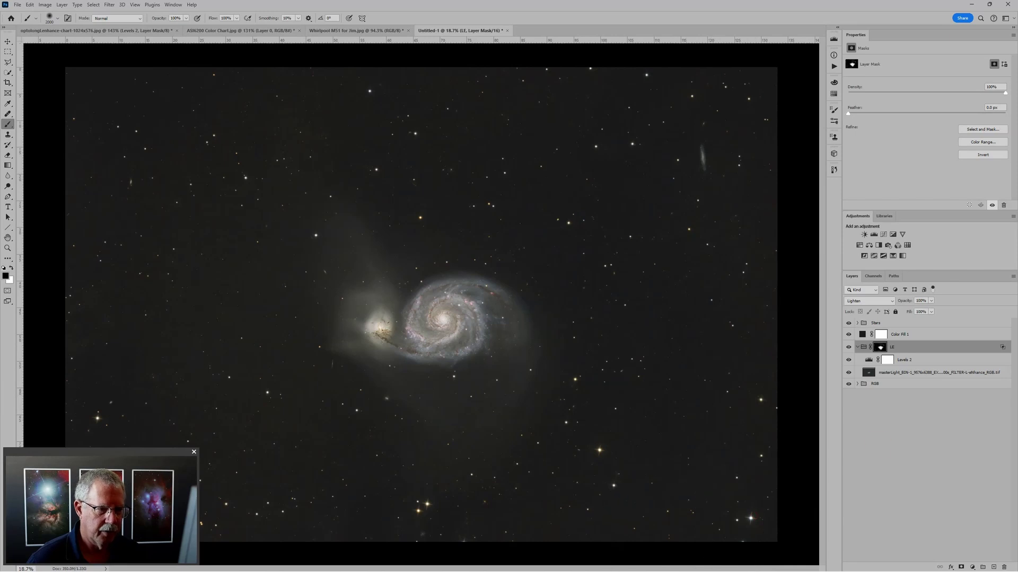
left_click(861, 347)
scroll(446, 318, "up", 6)
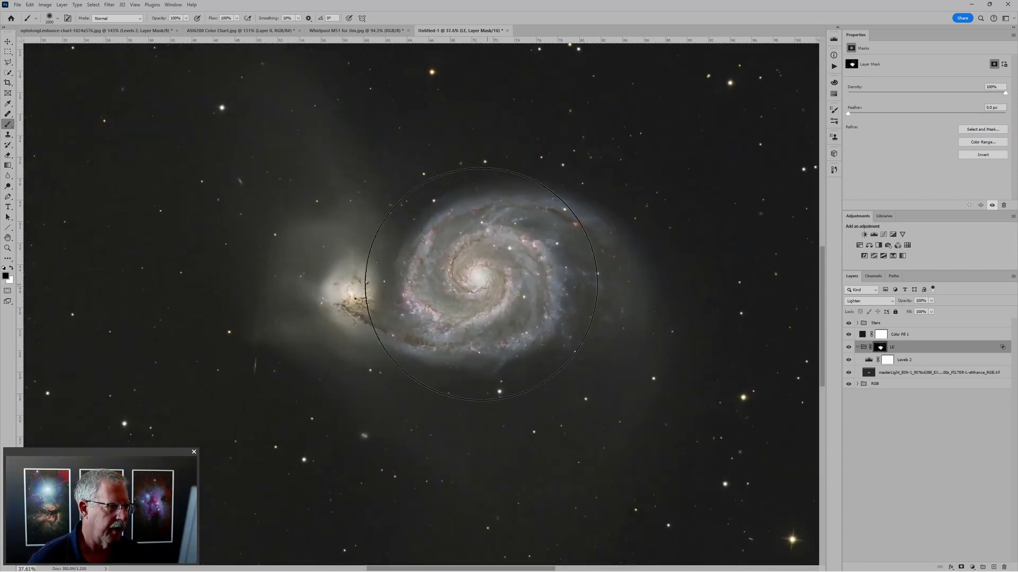
scroll(467, 286, "up", 4)
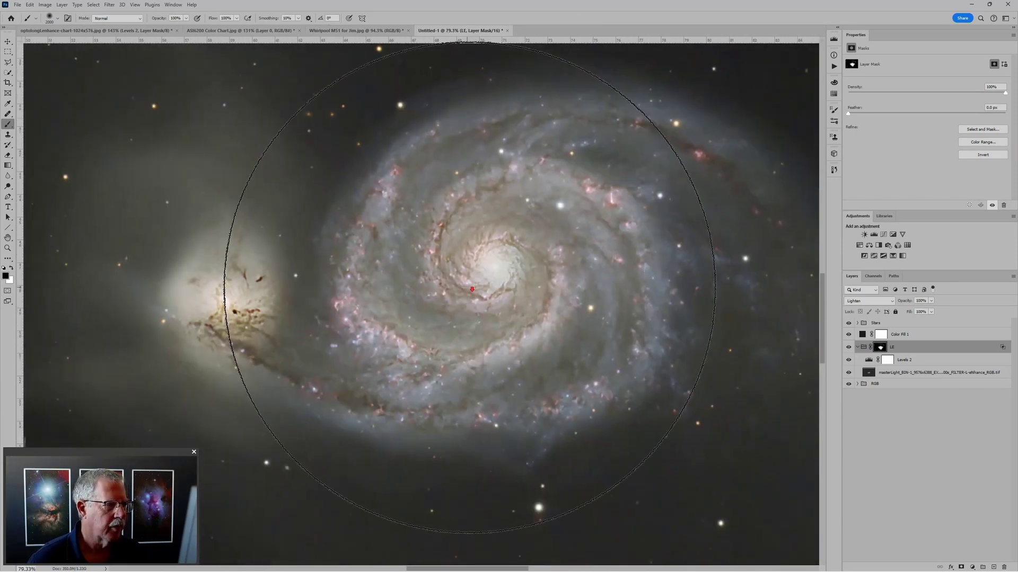
scroll(233, 253, "down", 10)
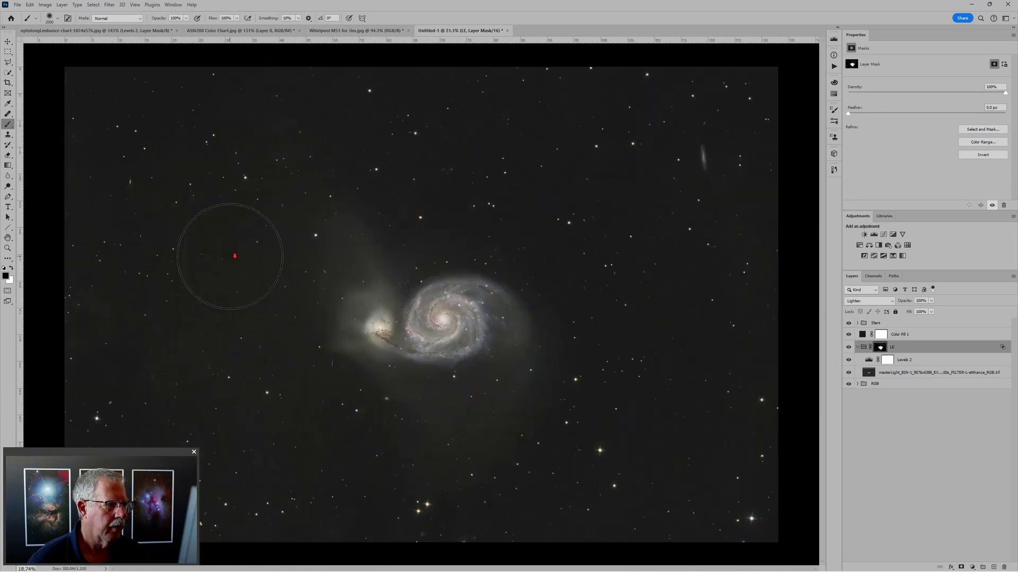
scroll(665, 329, "down", 2)
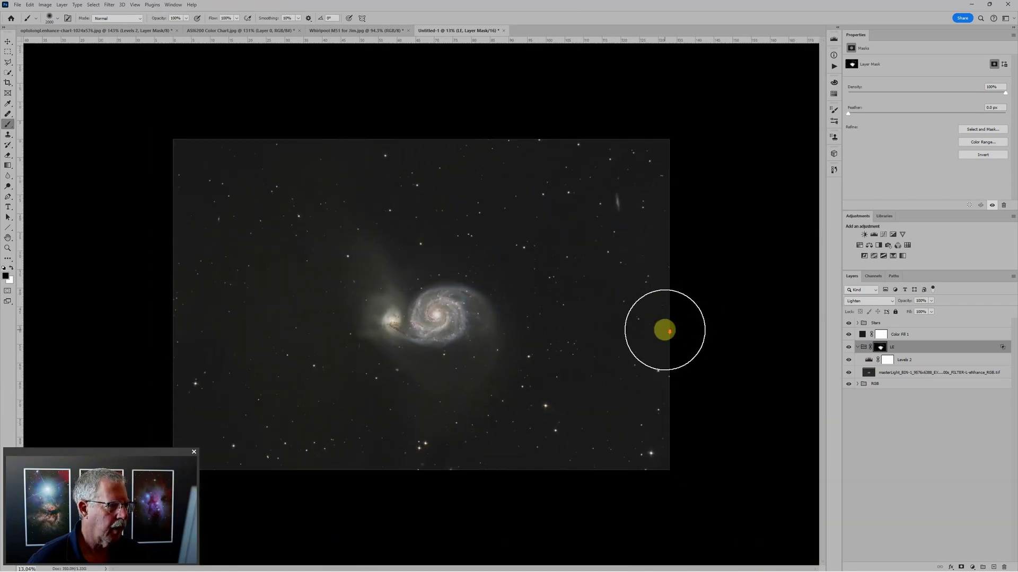
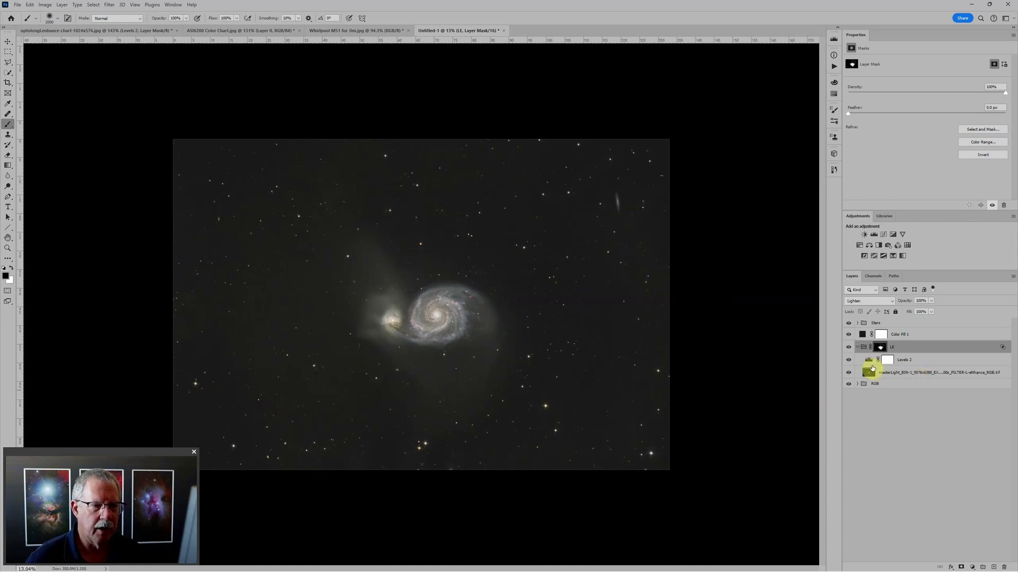
Step: Start saving the document under a new name and browse to C: > My Documents > Photos > 2024 Photos
left_click(18, 5)
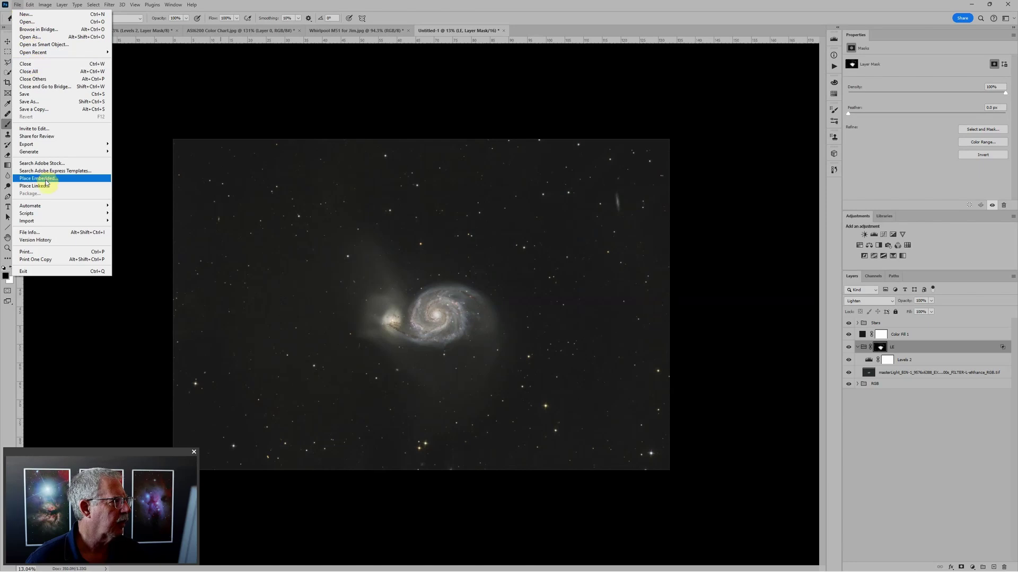
left_click(46, 109)
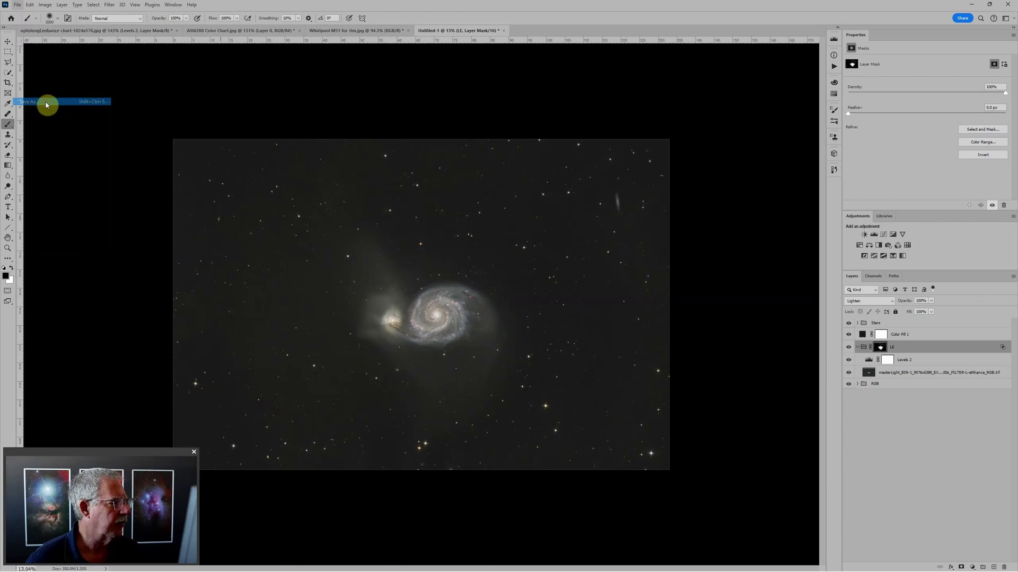
left_click_drag(335, 8, 477, 107)
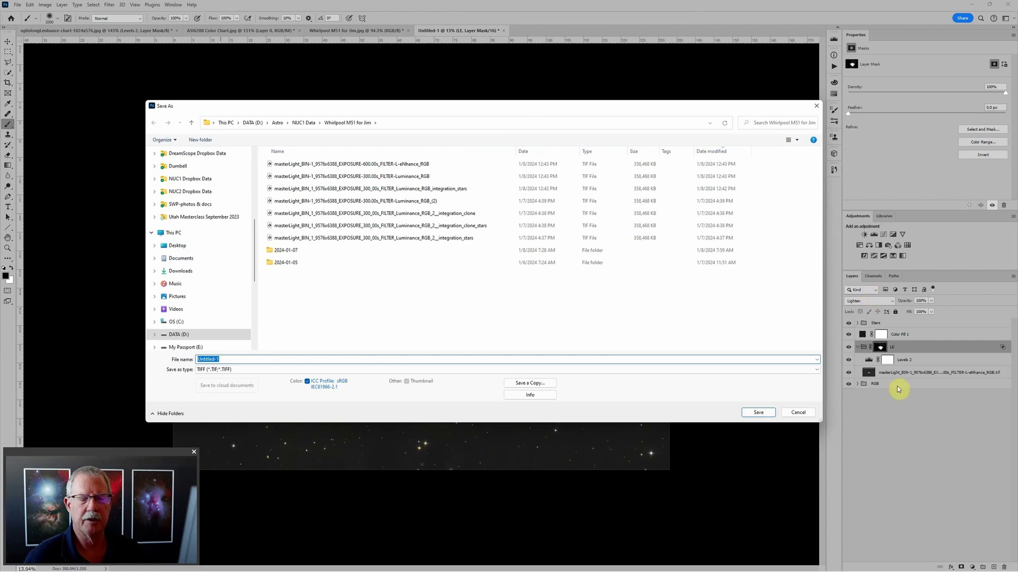
scroll(222, 211, "up", 2)
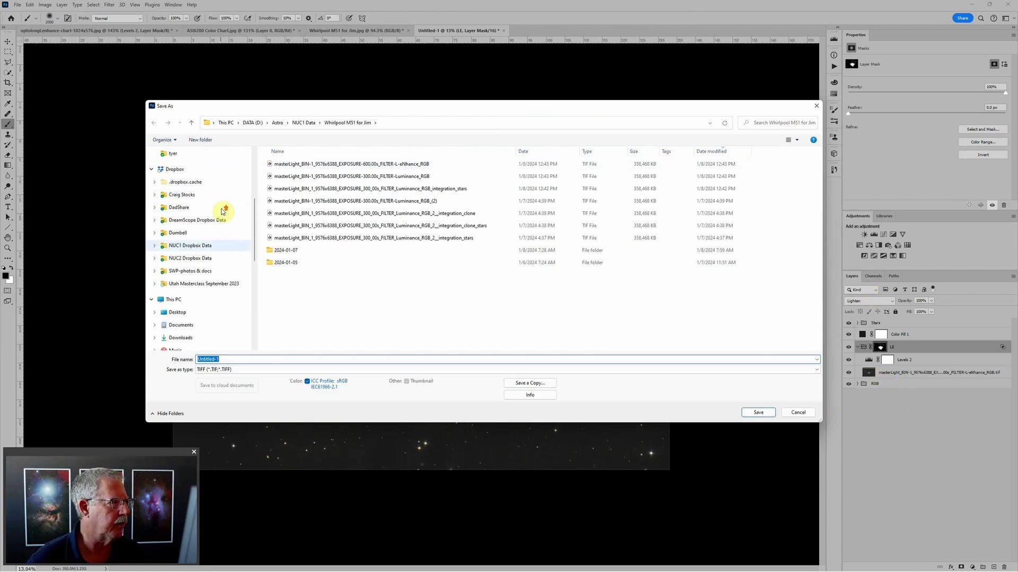
scroll(222, 211, "up", 4)
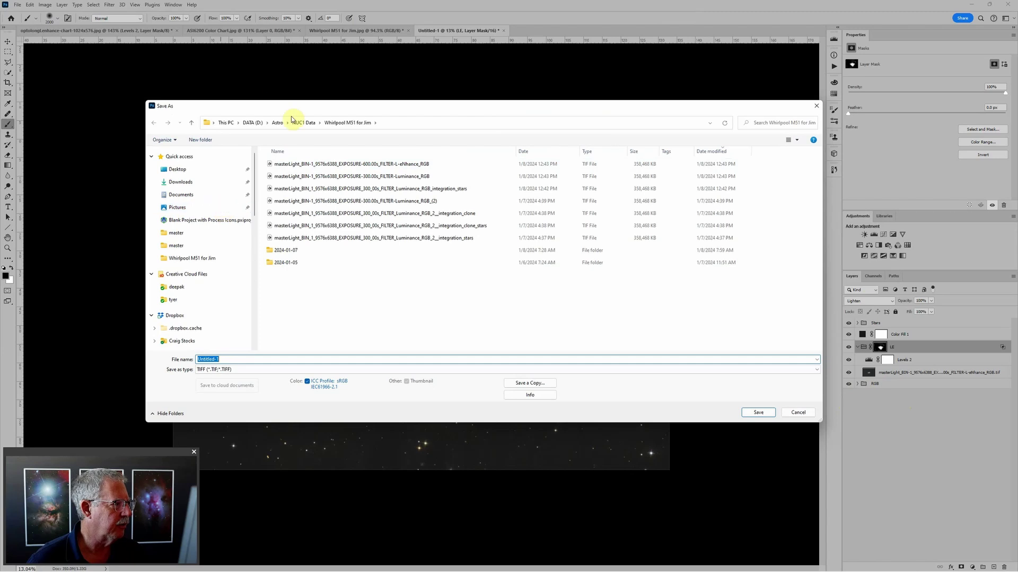
left_click(226, 122)
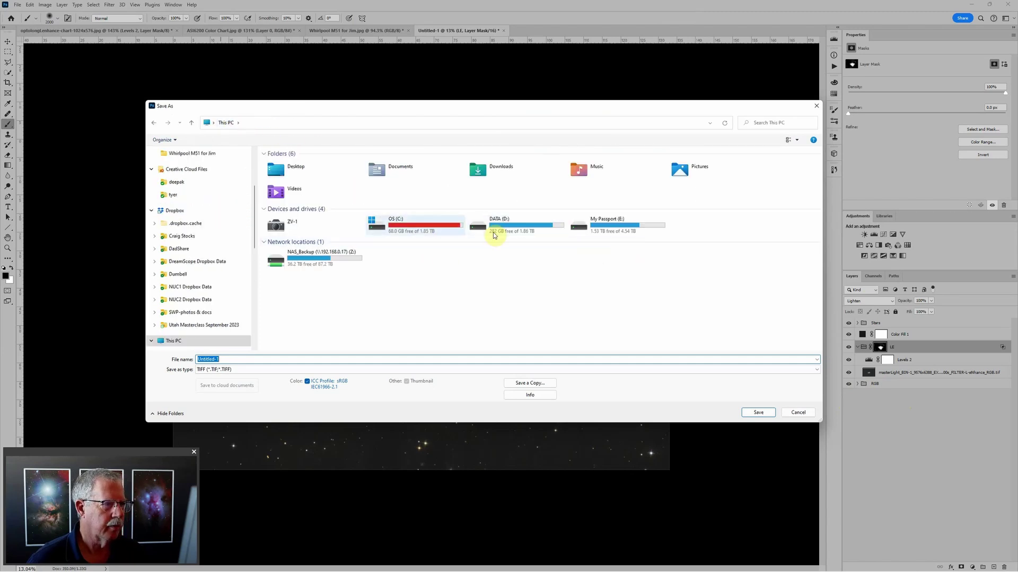
double_click(446, 226)
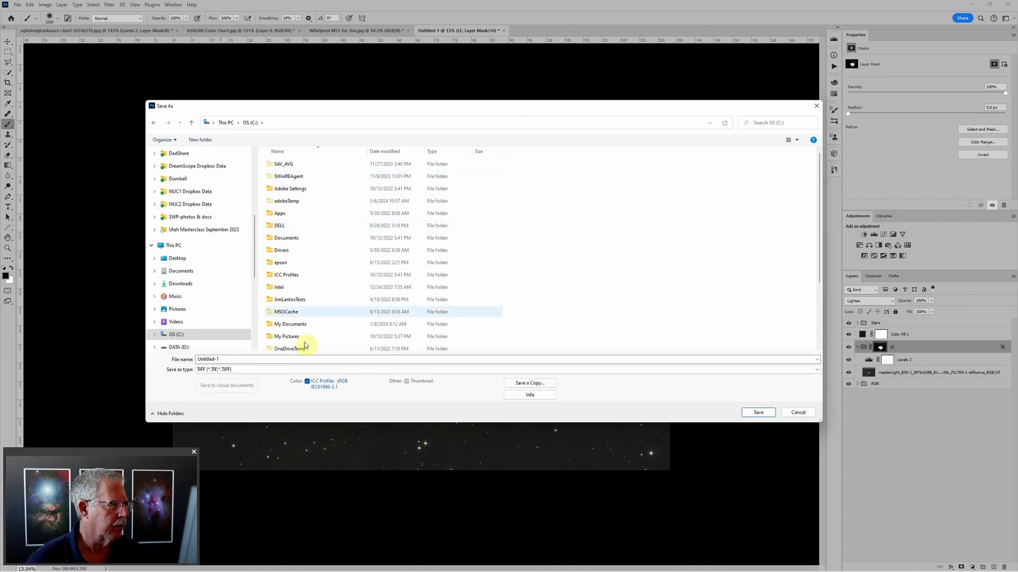
double_click(296, 324)
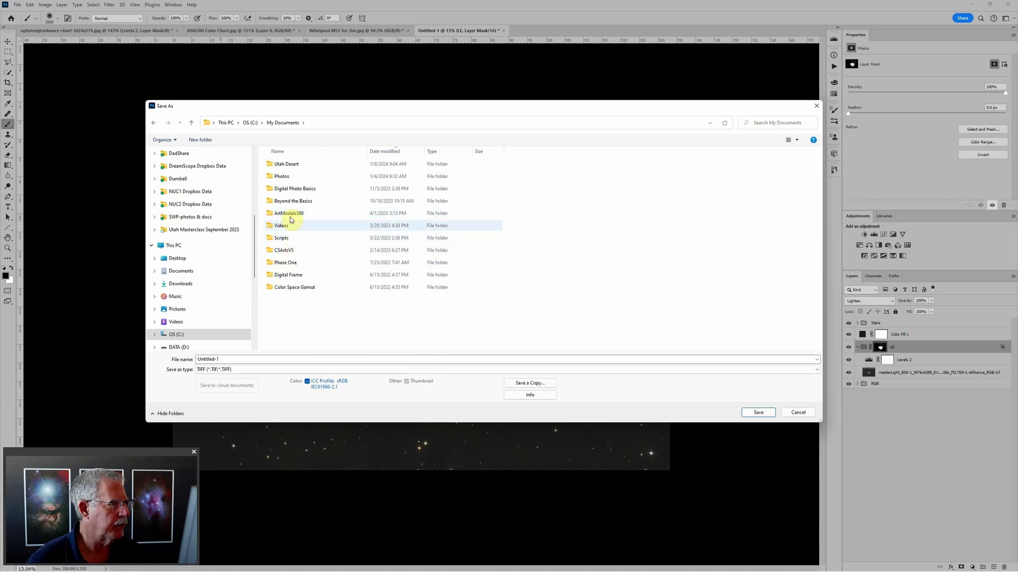
double_click(283, 177)
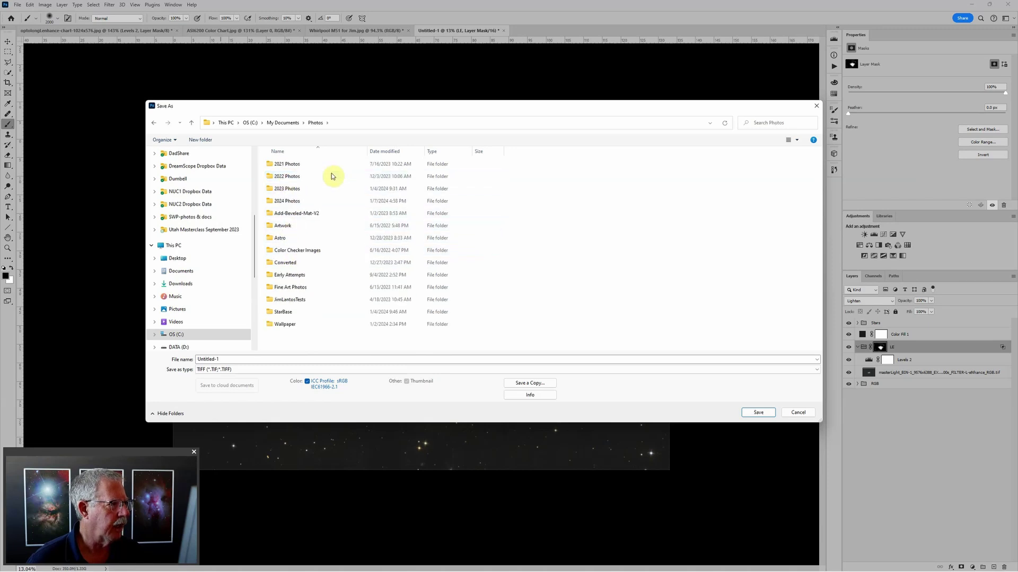
double_click(302, 204)
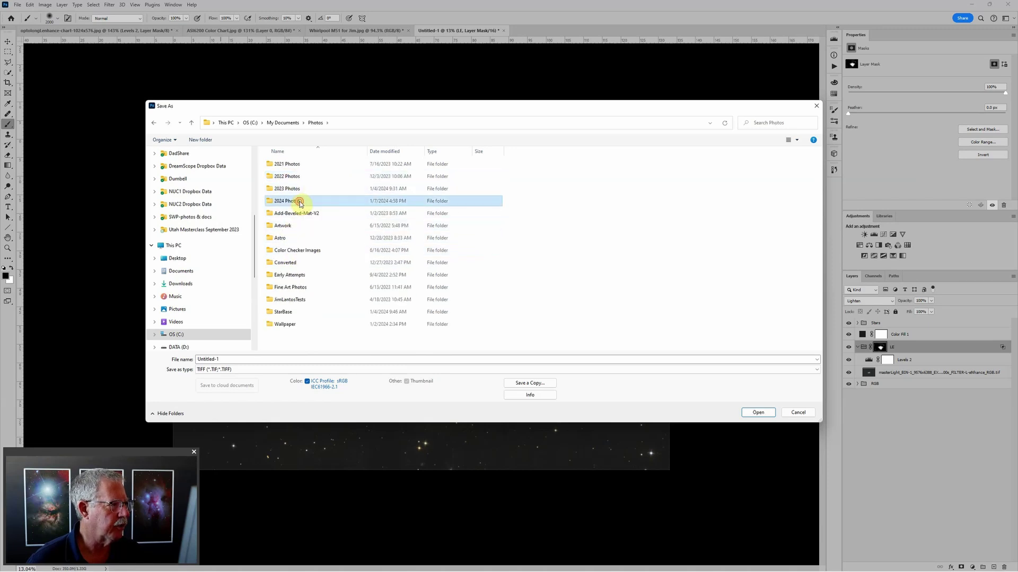
Step: Save the document in Large Document Format (PSB) under the name Whirlpool M51 for Video in the 2024 Photos folder
left_click(286, 370)
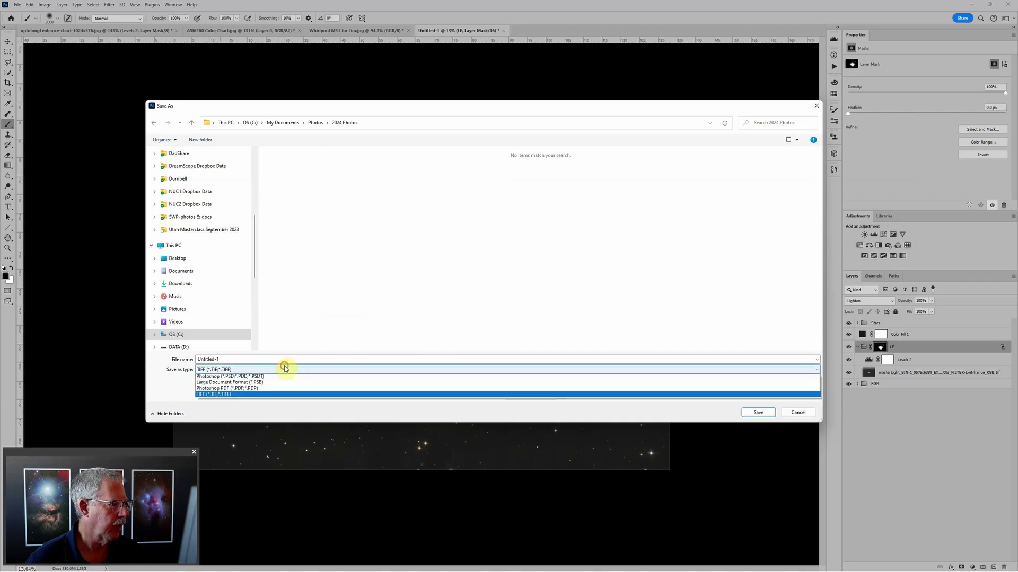
left_click(254, 383)
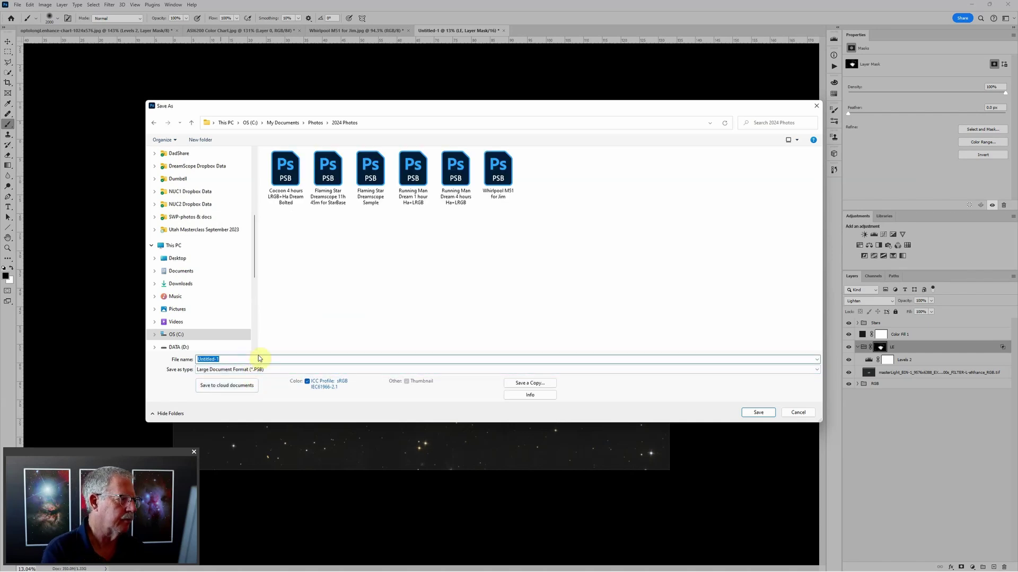
type("Whirlpool")
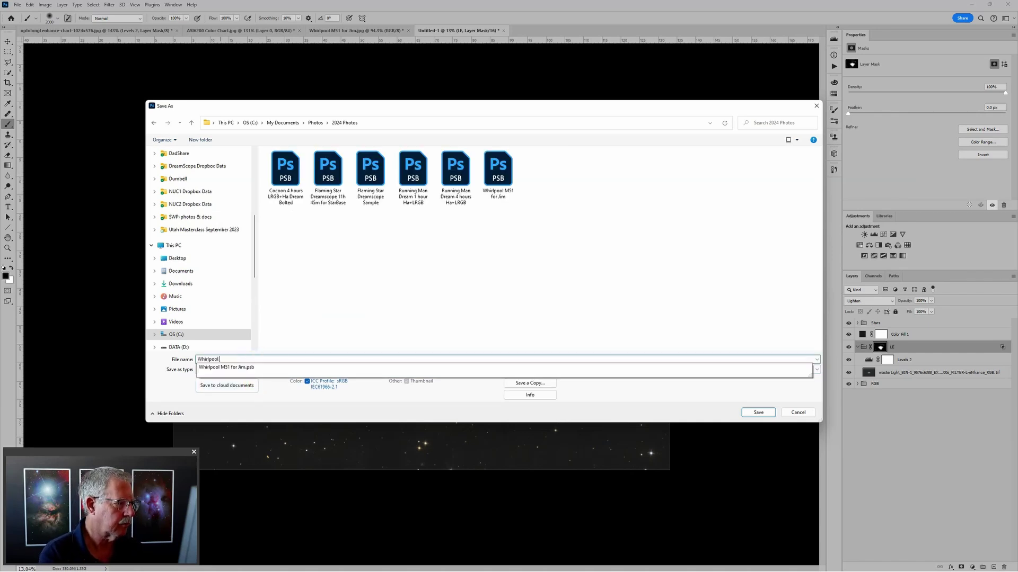
type(" M51 for Vid")
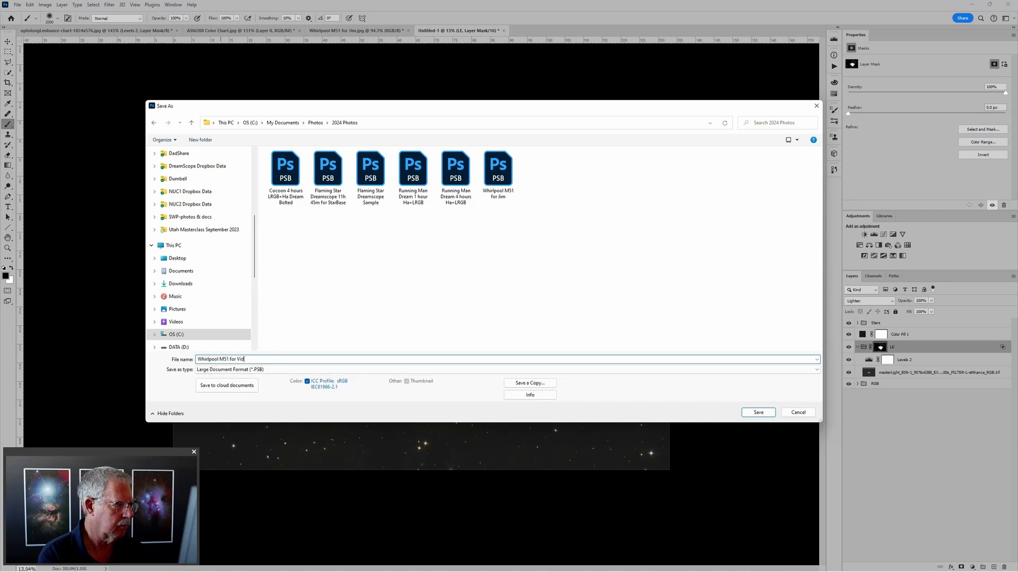
type("eo")
key("Return")
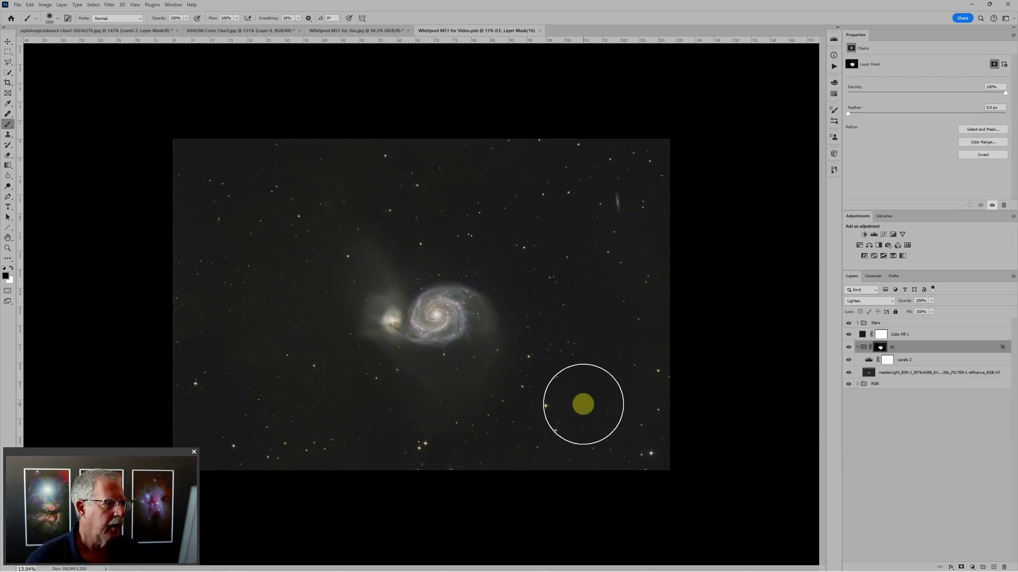
scroll(581, 404, "down", 2)
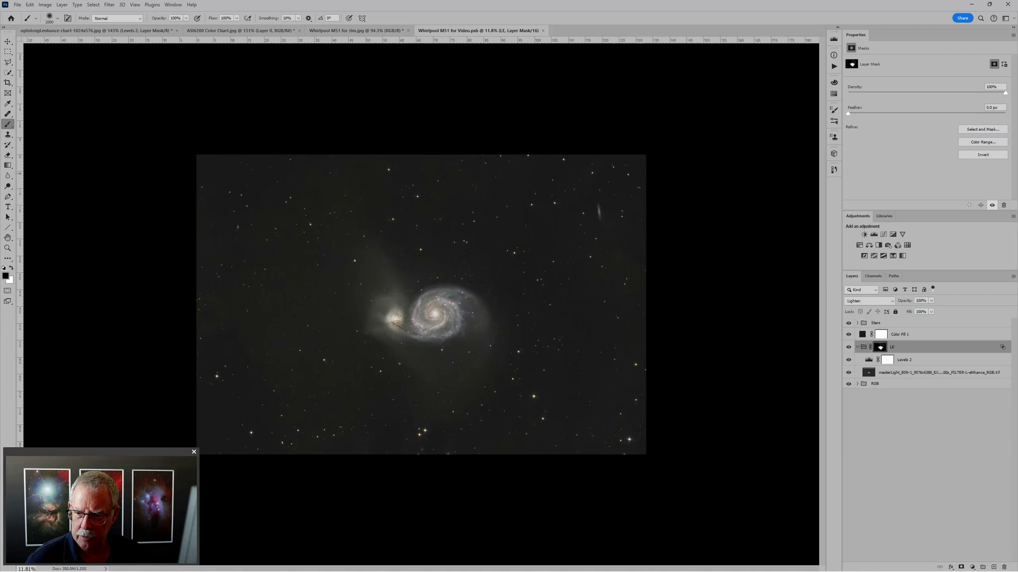
Step: Switch to Lightroom Classic and synchronize the 2024 Photos folder with import of new photos enabled
key("alt+Tab")
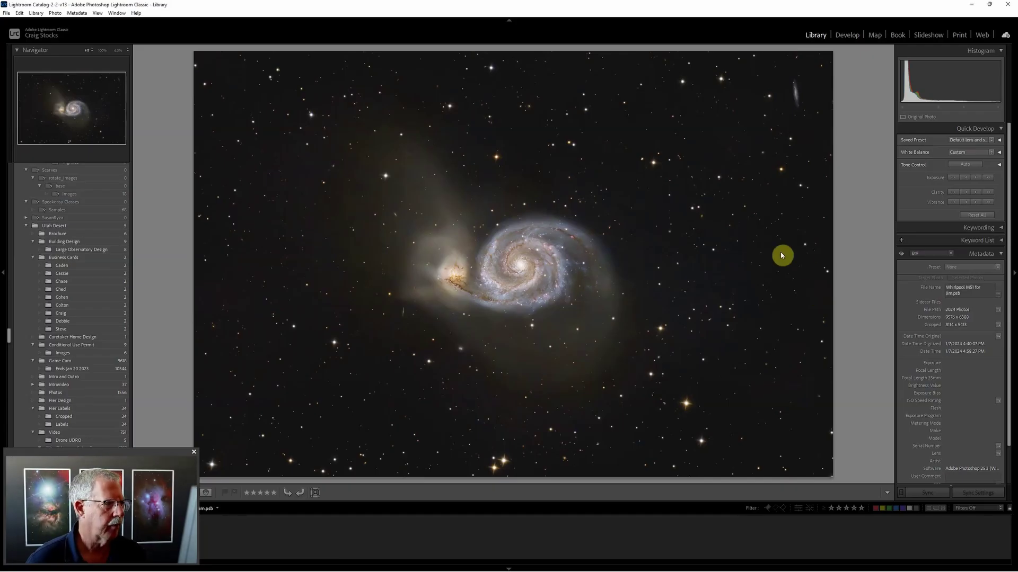
scroll(64, 273, "down", 10)
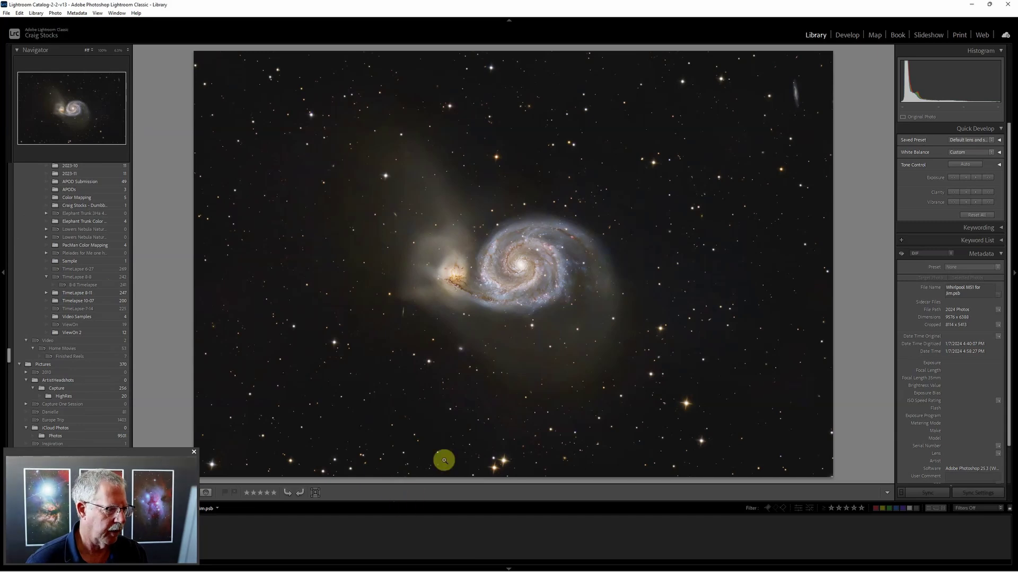
left_click(448, 512)
left_click(505, 374)
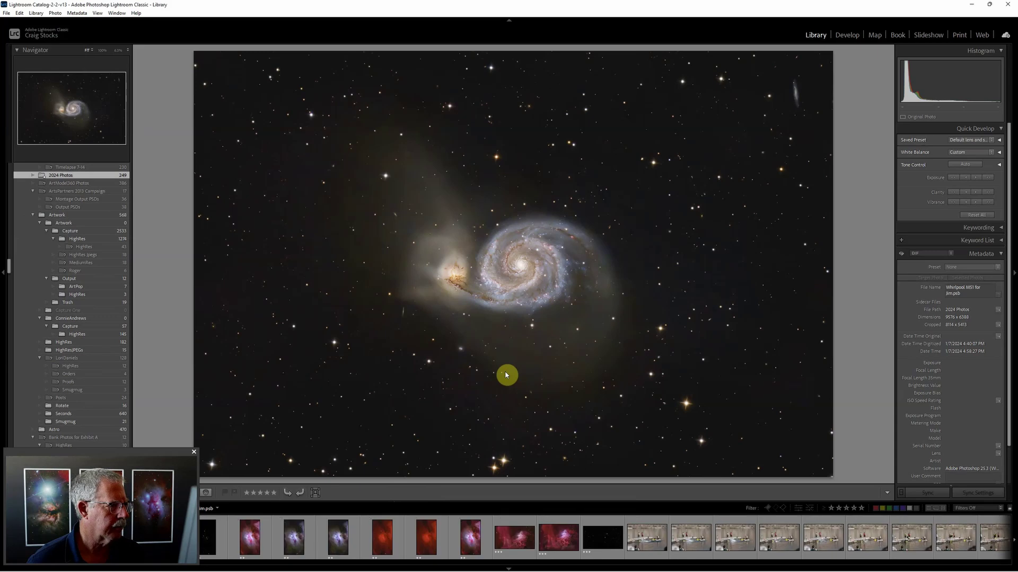
right_click(77, 177)
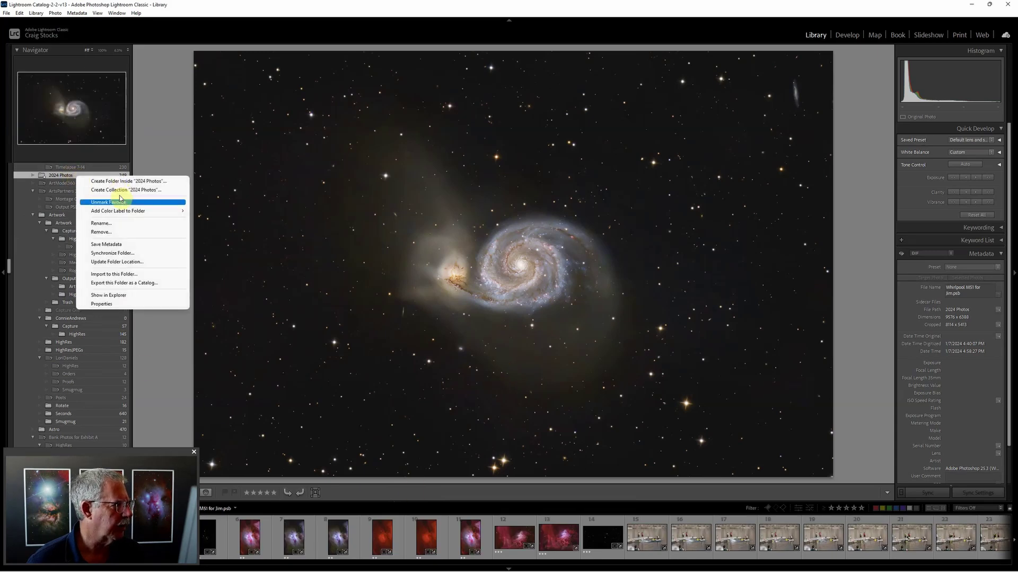
left_click(120, 254)
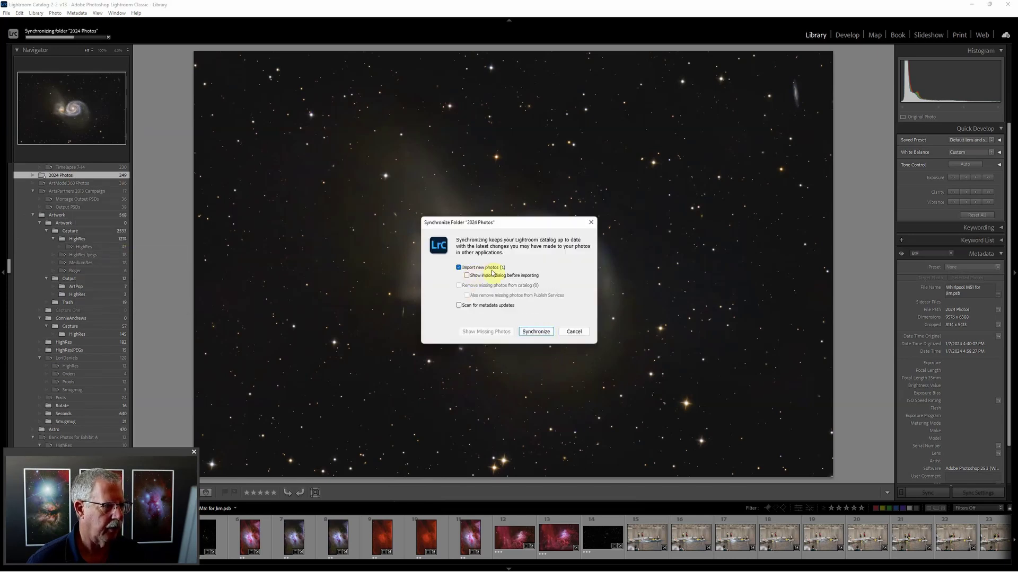
left_click(535, 332)
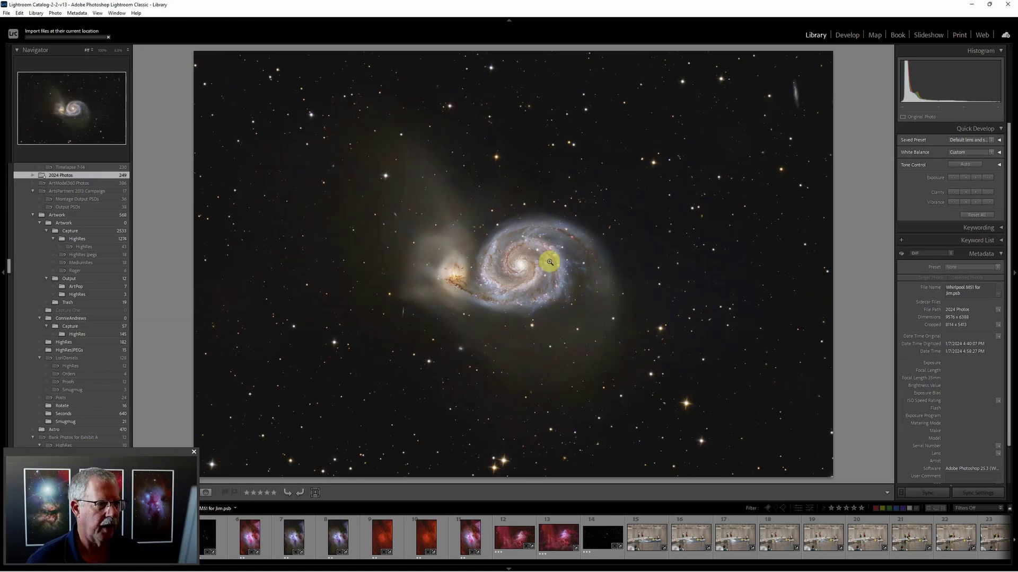
Step: Open the newly imported Whirlpool M51 for Video.psb at full view and bring it into Develop for editing
key("g")
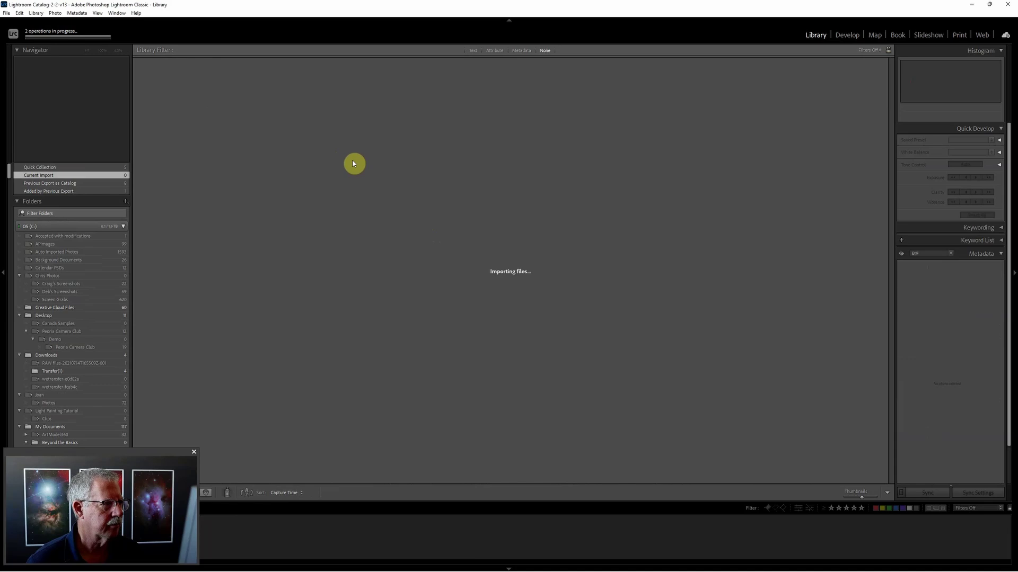
left_click(202, 137)
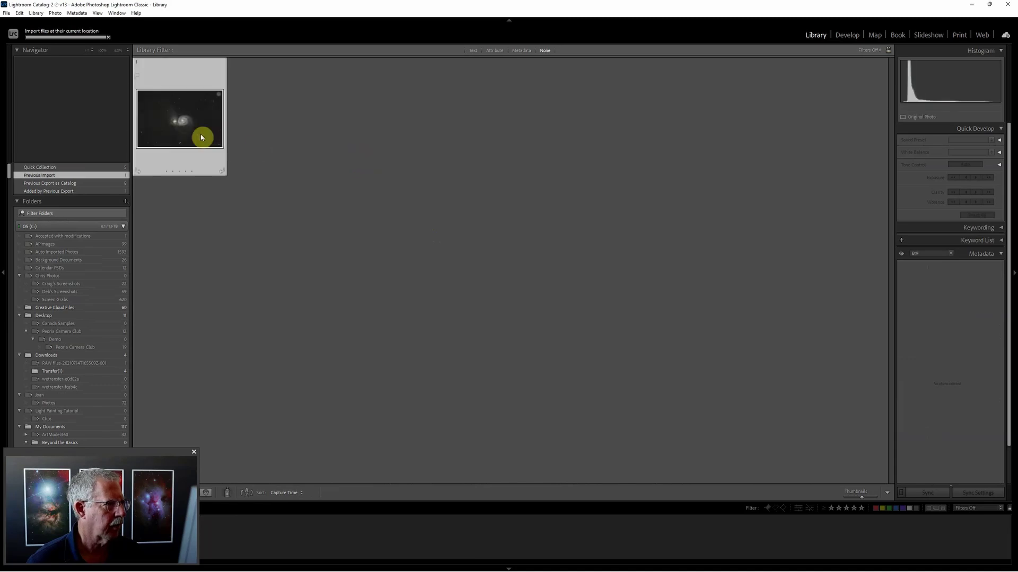
double_click(201, 136)
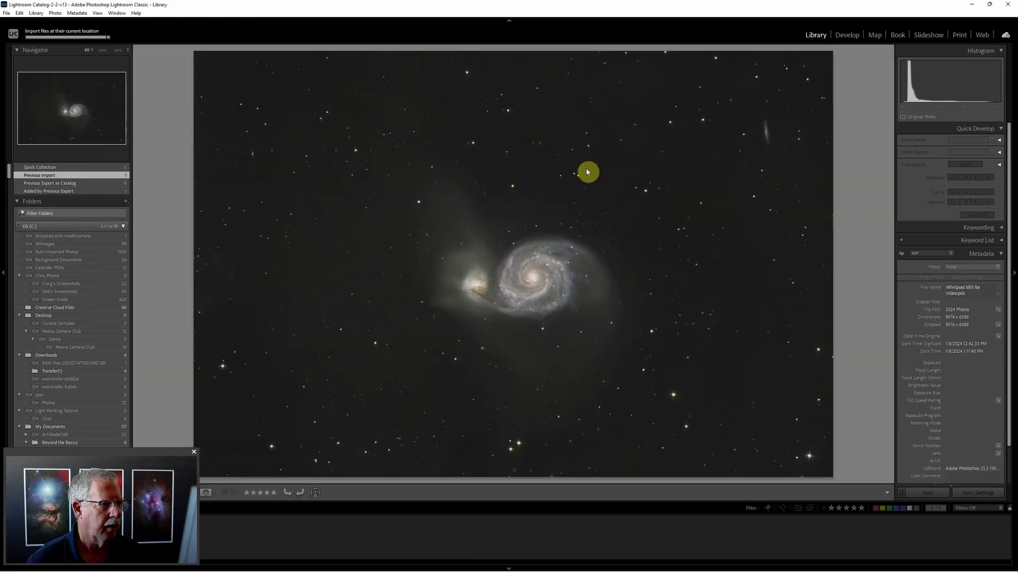
left_click(848, 37)
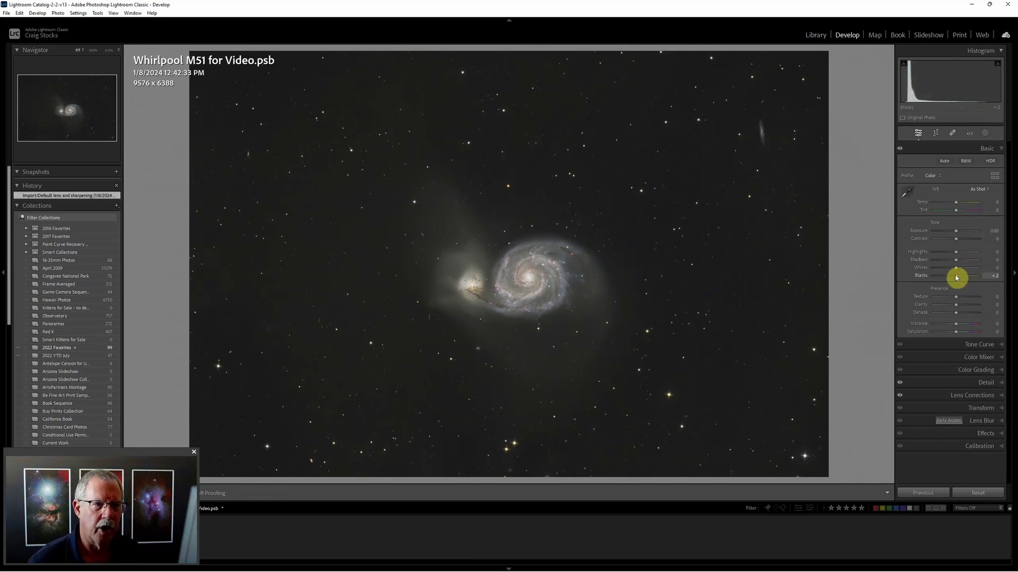
Step: Lower the photo's Blacks to -26 and change the background surrounding the photo to black
left_click_drag(956, 277, 952, 277)
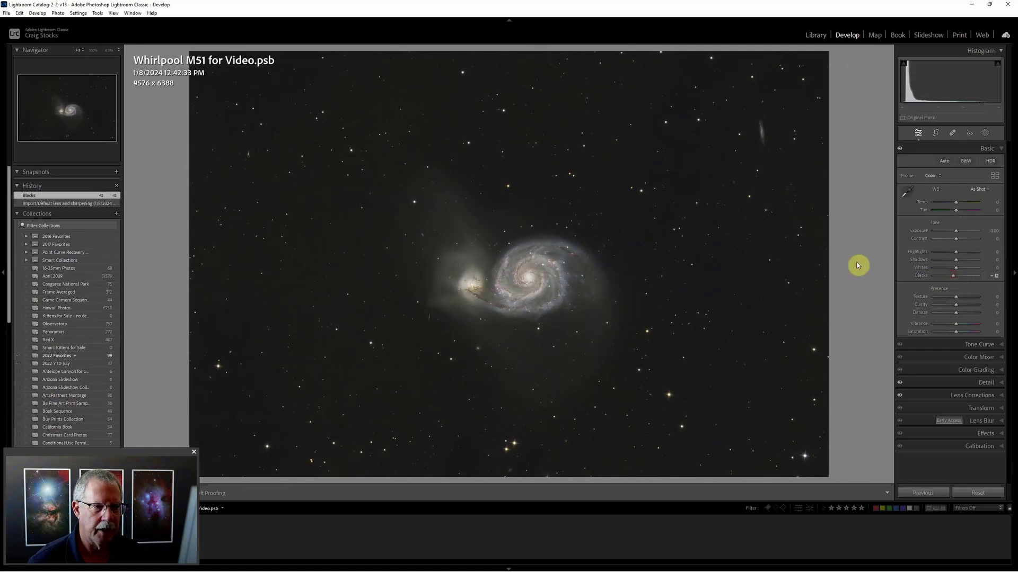
right_click(859, 256)
left_click(882, 311)
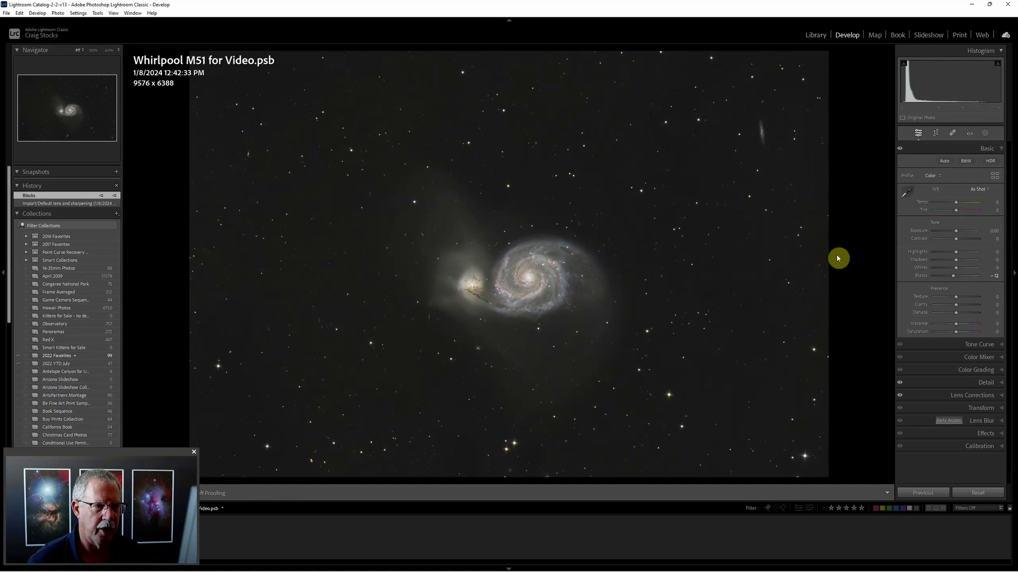
left_click_drag(954, 278, 950, 278)
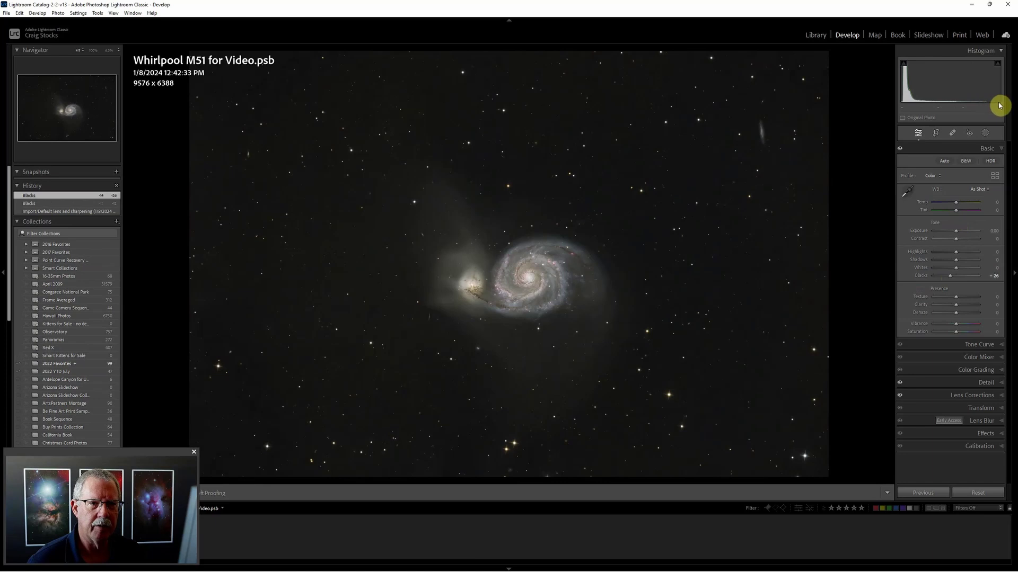
Step: Set the photo's Highlights to +14, Whites +18, Saturation +14, Clarity +40, Texture +2, Dehaze -16 and Blacks -28
left_click_drag(957, 270, 961, 269)
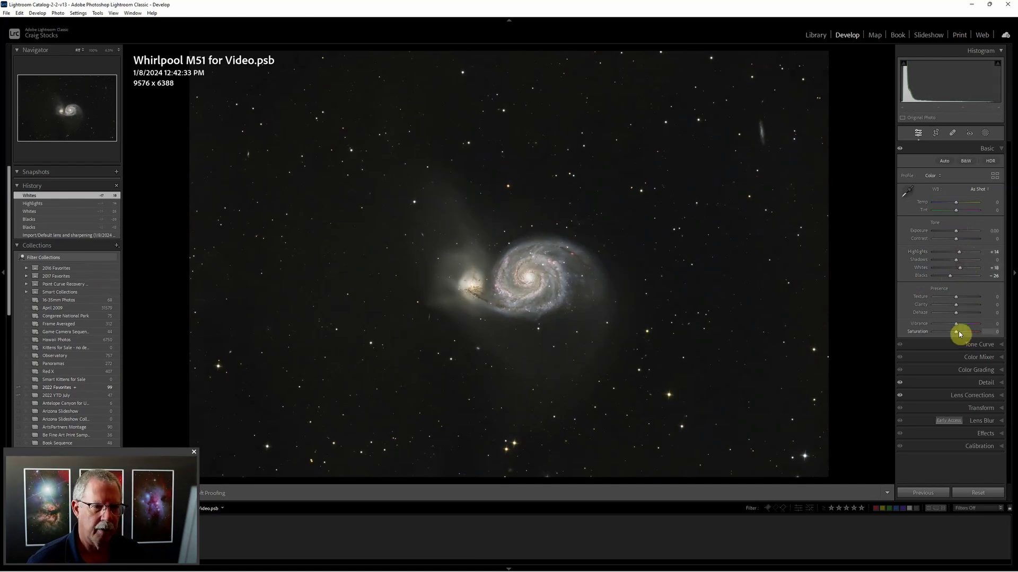
left_click_drag(958, 334, 960, 334)
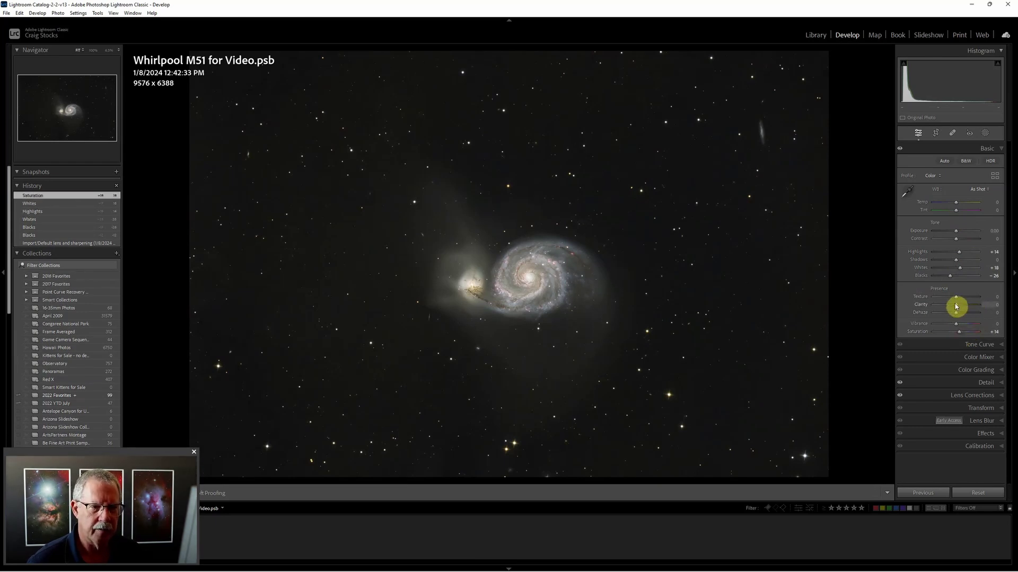
left_click_drag(956, 306, 957, 299)
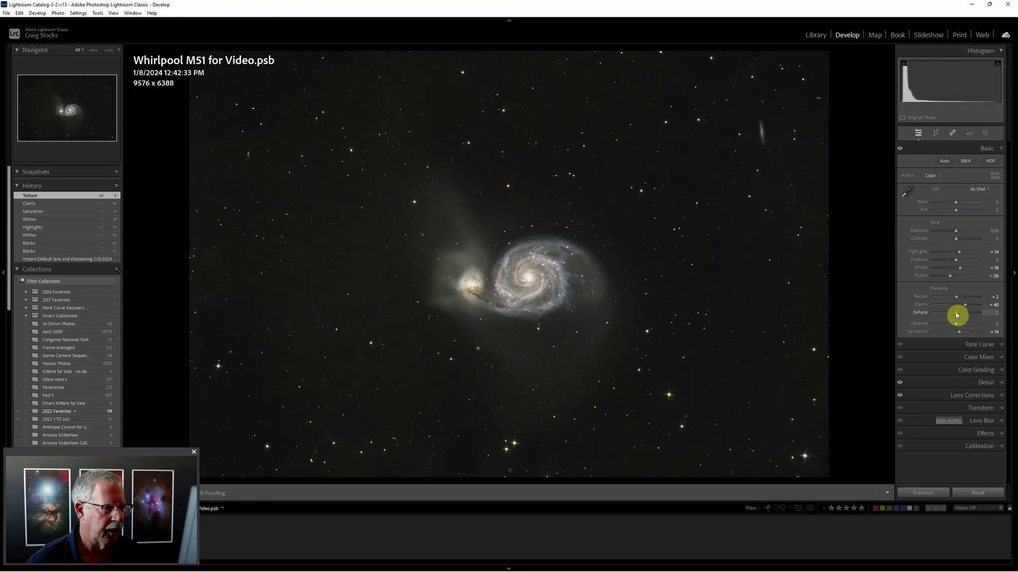
left_click_drag(955, 314, 953, 314)
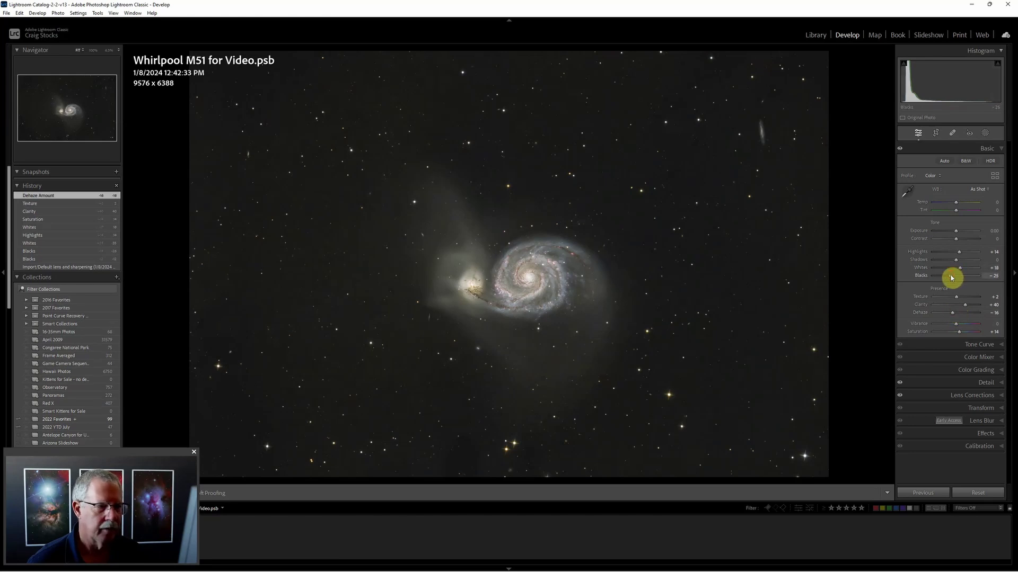
left_click_drag(953, 276, 950, 277)
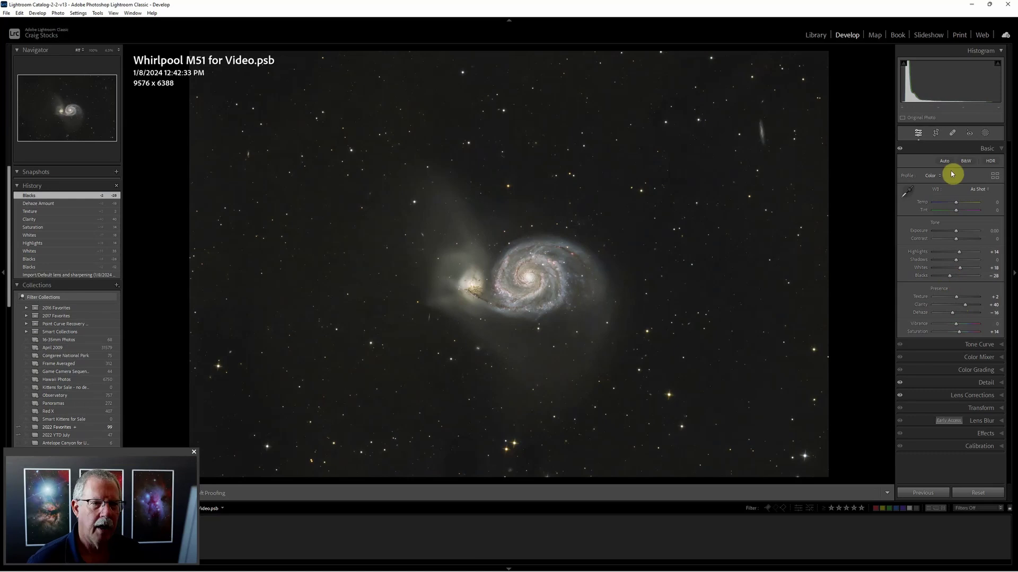
Step: Crop the photo around the galaxies at 4 x 5 / 8 x 10 to about 5998 x 4799 pixels, rotated about 8 degrees clockwise
left_click(935, 133)
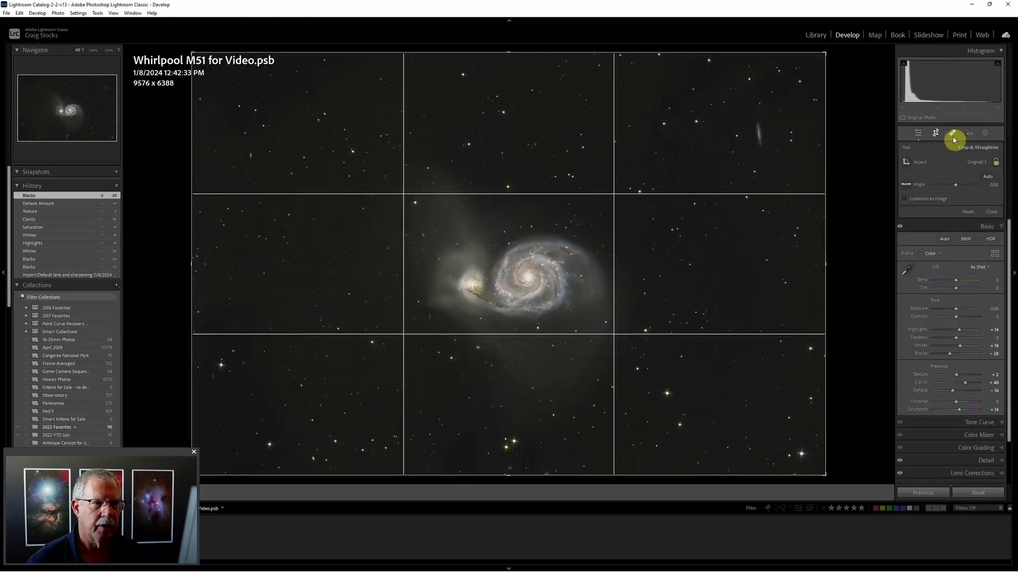
left_click(981, 163)
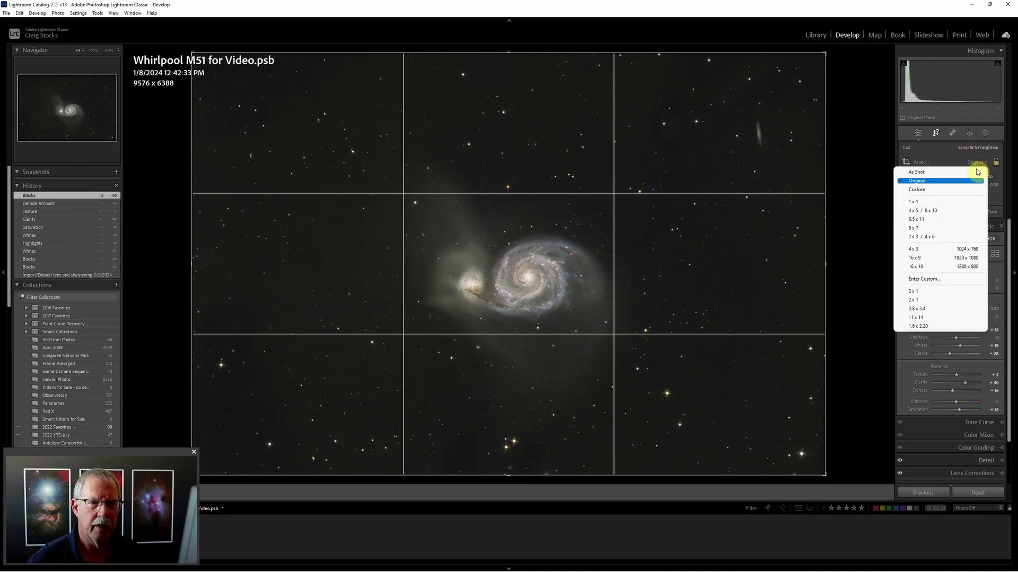
left_click(943, 213)
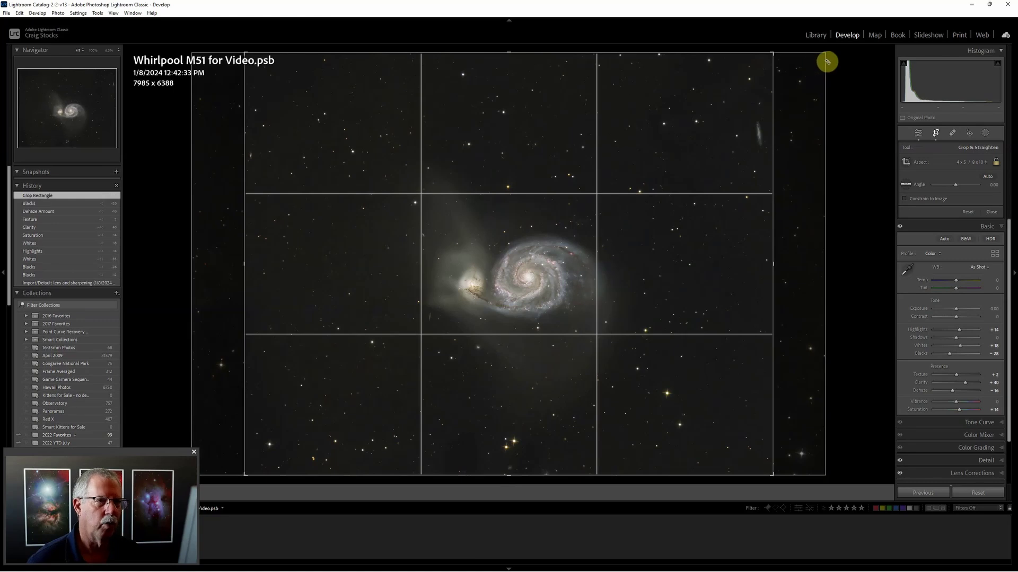
left_click_drag(774, 54, 731, 106)
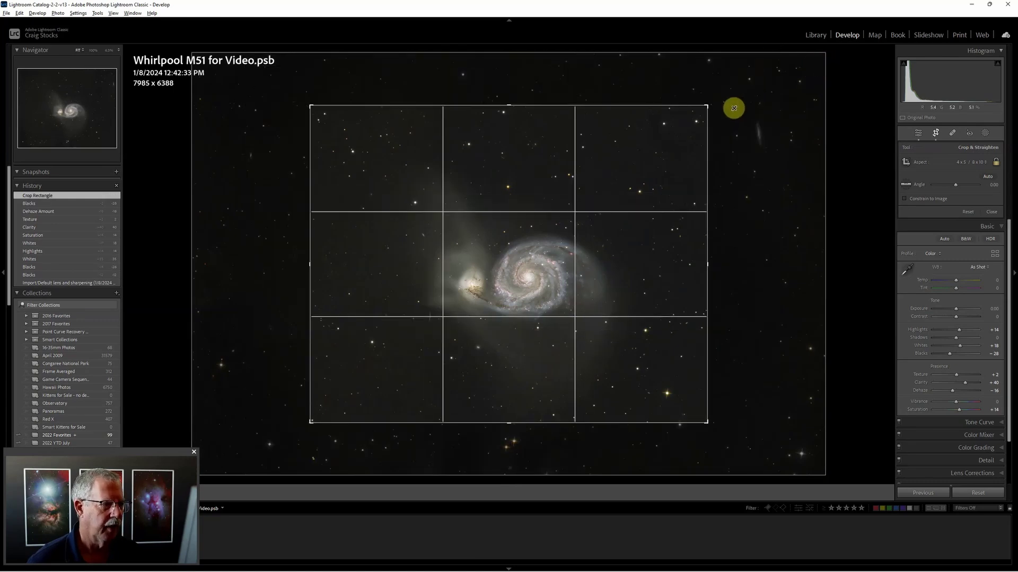
left_click_drag(774, 226, 743, 264)
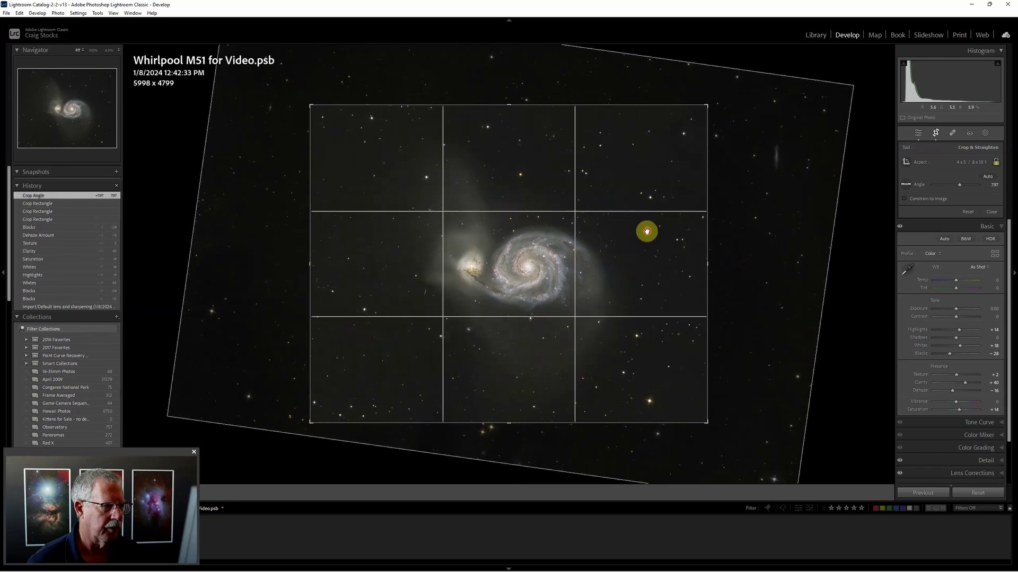
left_click_drag(645, 229, 651, 240)
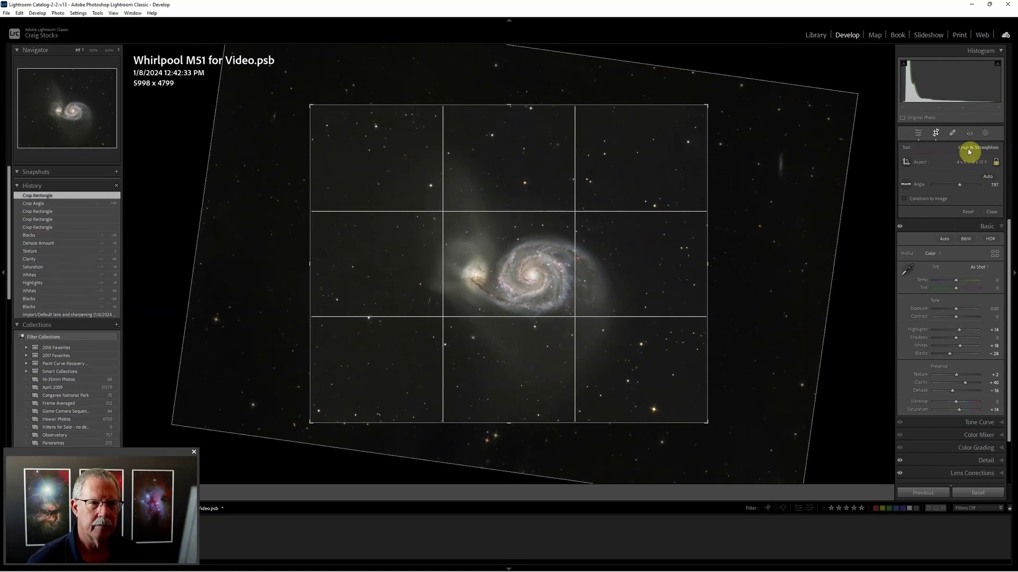
left_click(940, 138)
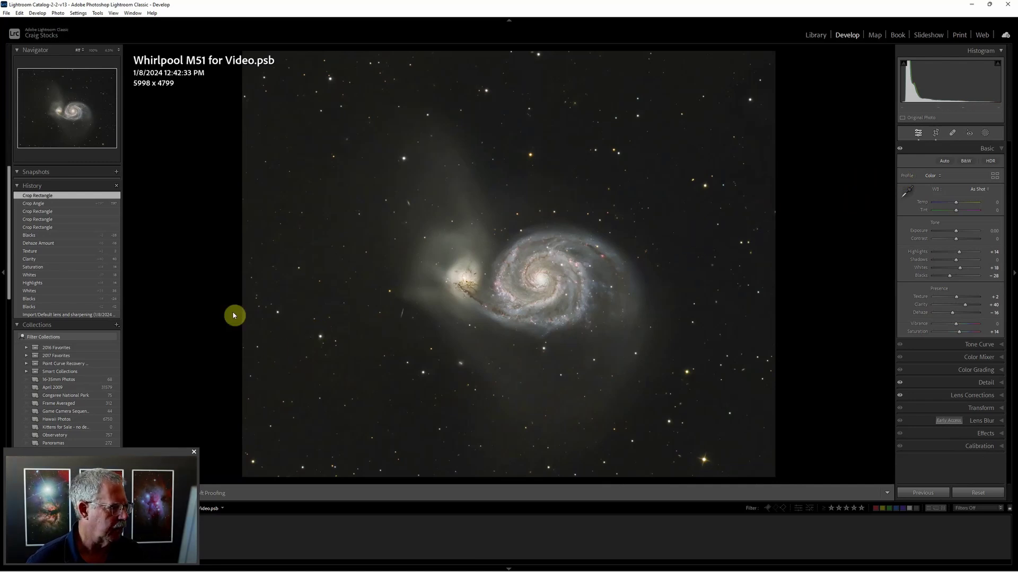
Step: Export the photo to the hard drive with the UDRO JPEG preset, checking its image sizing, output sharpening, metadata and watermark settings
left_click(6, 13)
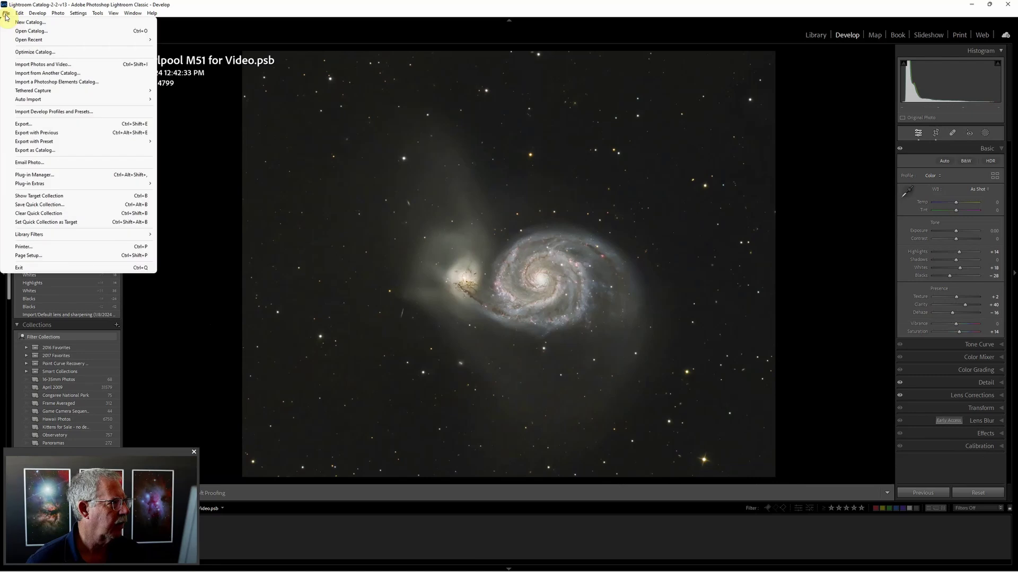
left_click(32, 124)
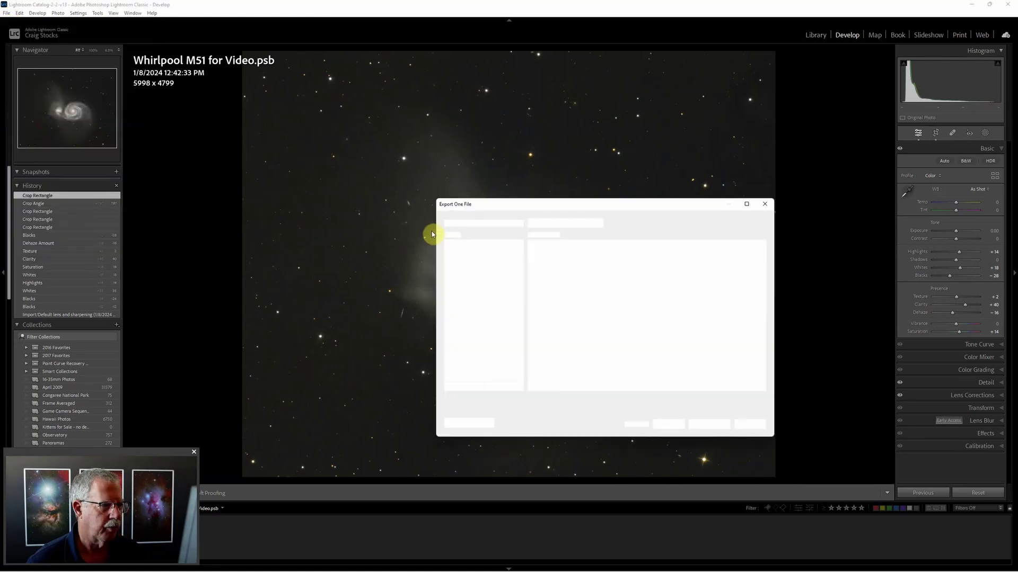
scroll(479, 334, "down", 15)
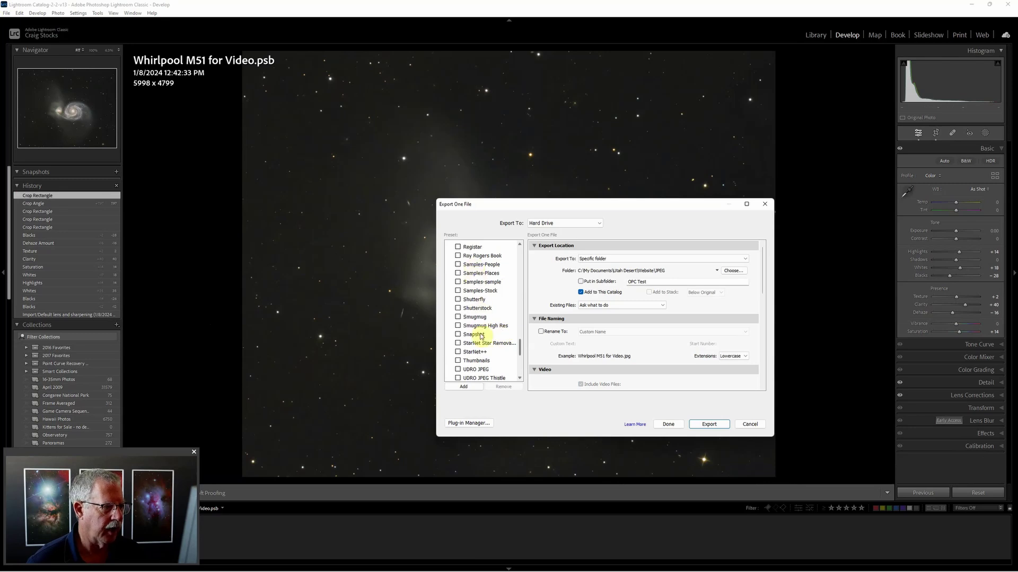
left_click(480, 370)
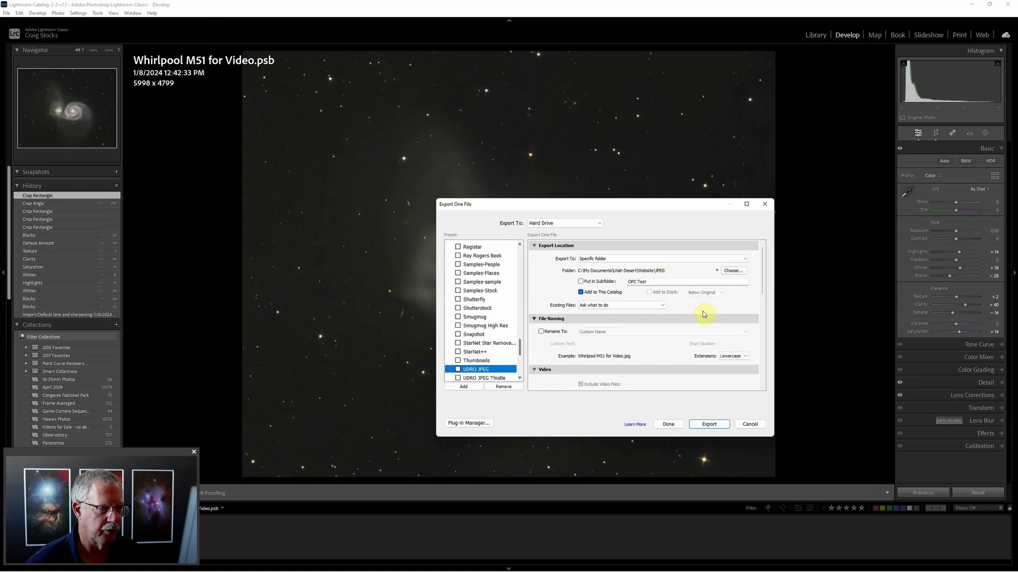
scroll(703, 316, "down", 5)
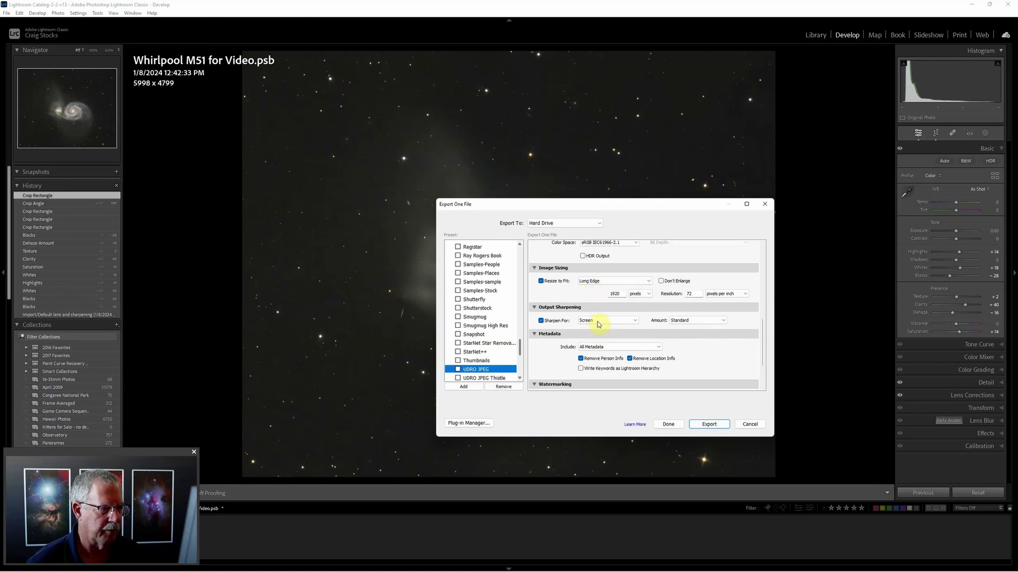
scroll(696, 349, "down", 2)
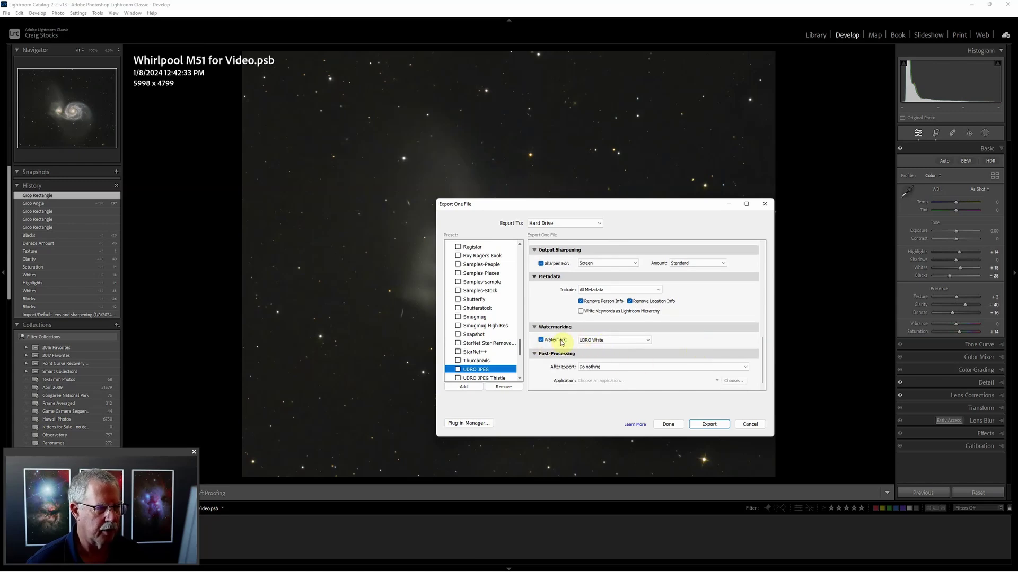
left_click(713, 427)
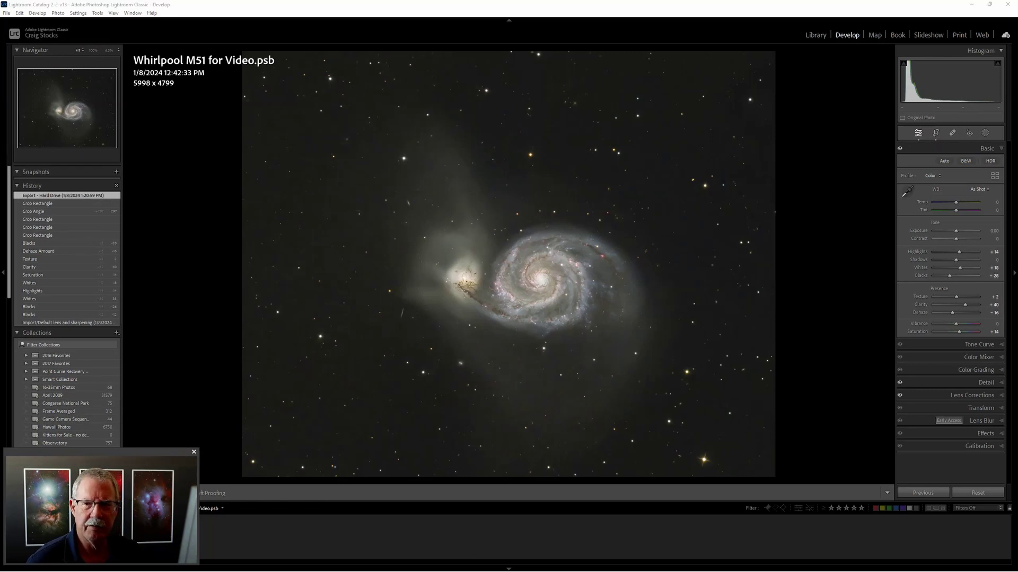
Step: Switch to File Explorer and open the export folder My Documents\Utah Desert\Website\JPEG
scroll(377, 347, "up", 5)
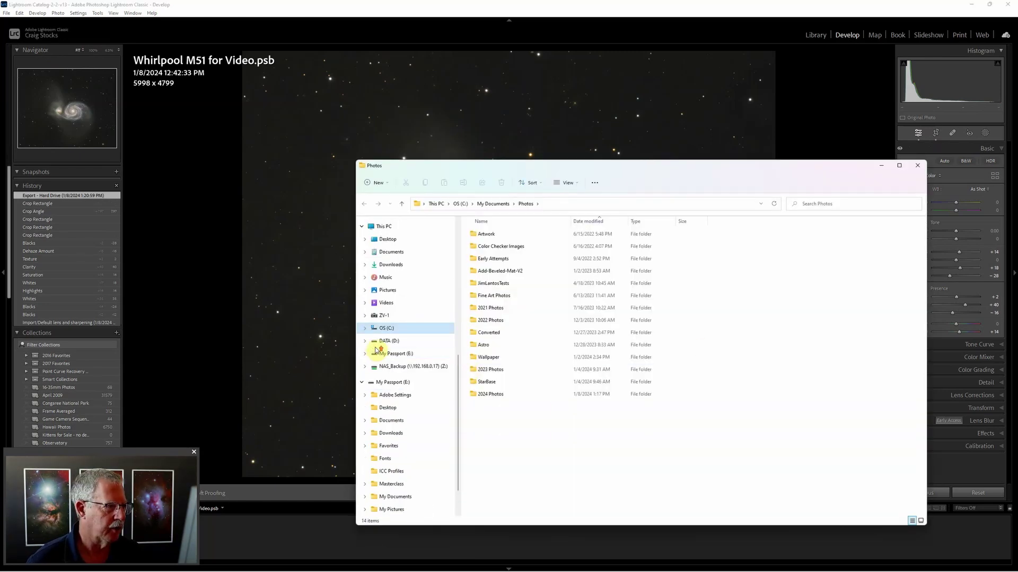
scroll(380, 350, "up", 4)
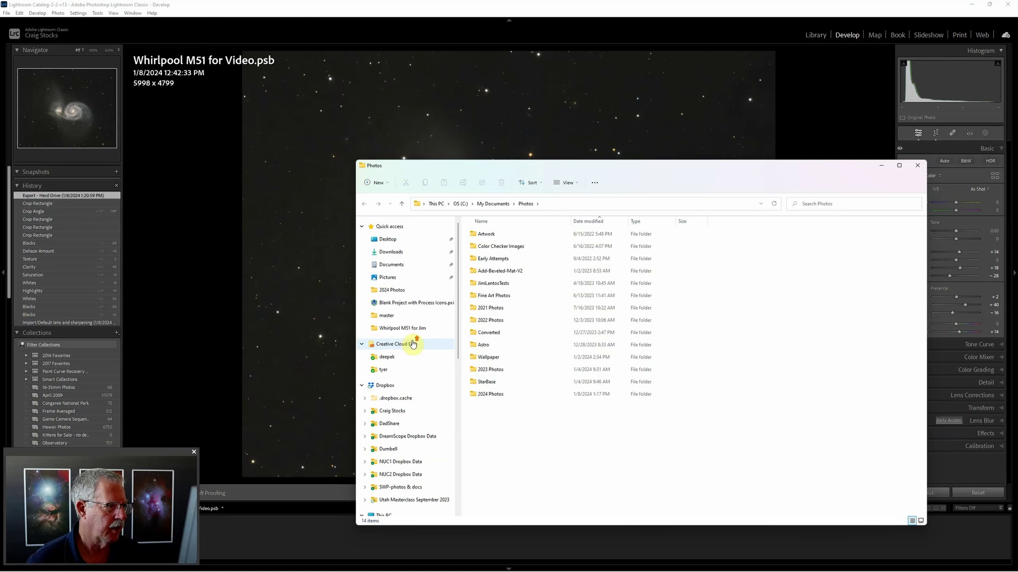
left_click(392, 290)
left_click(513, 204)
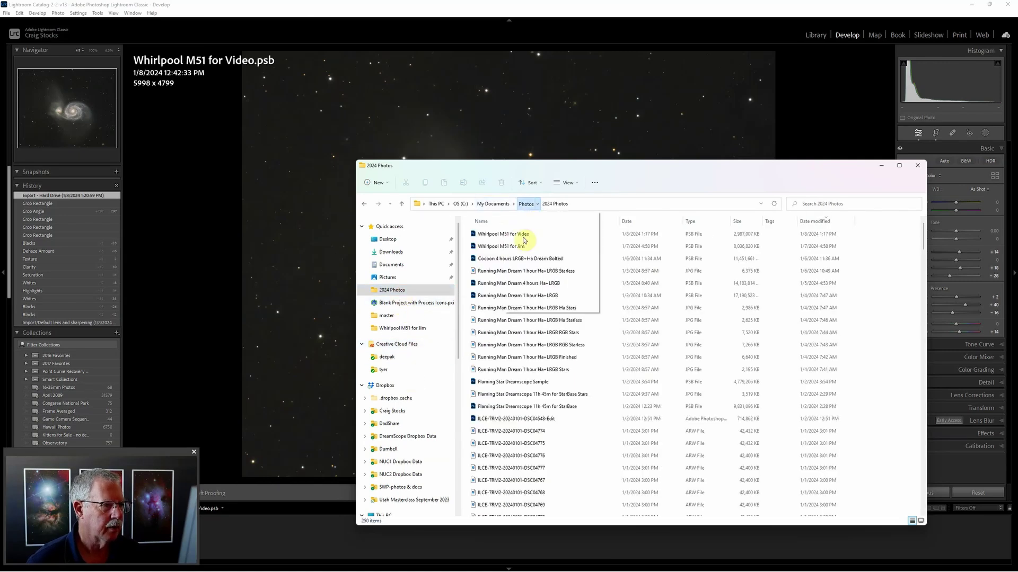
left_click(529, 290)
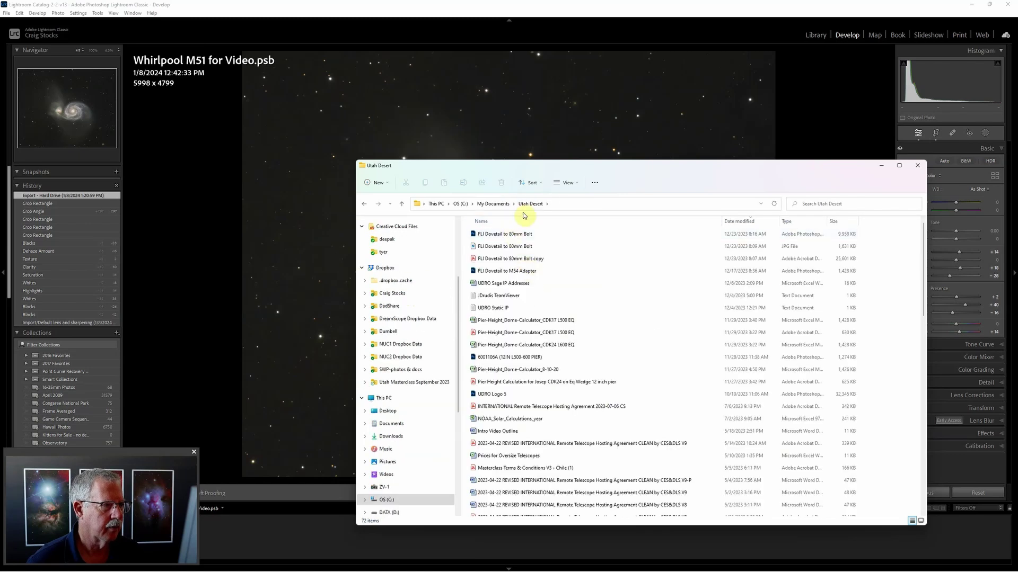
left_click(547, 204)
left_click(572, 354)
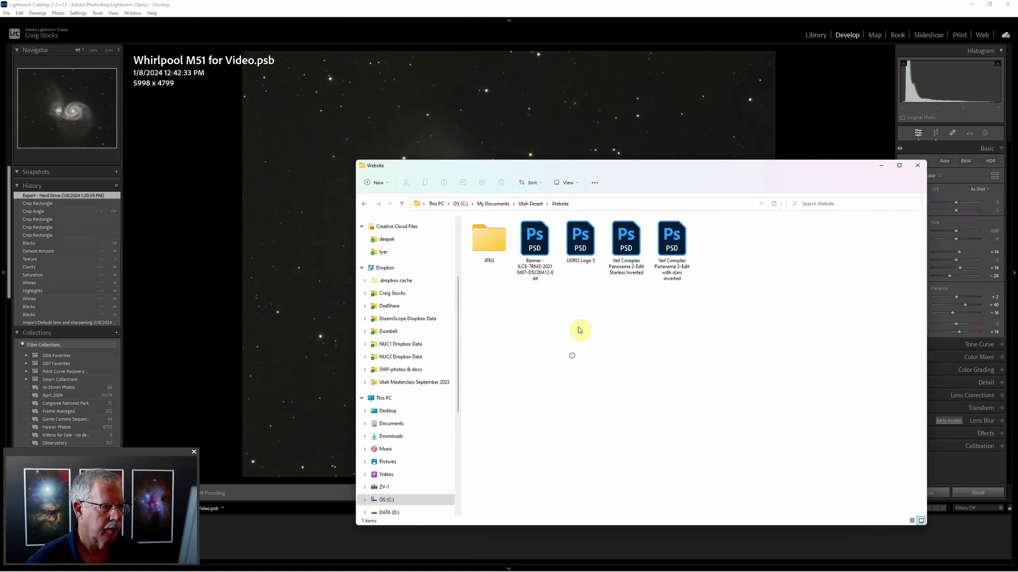
double_click(500, 253)
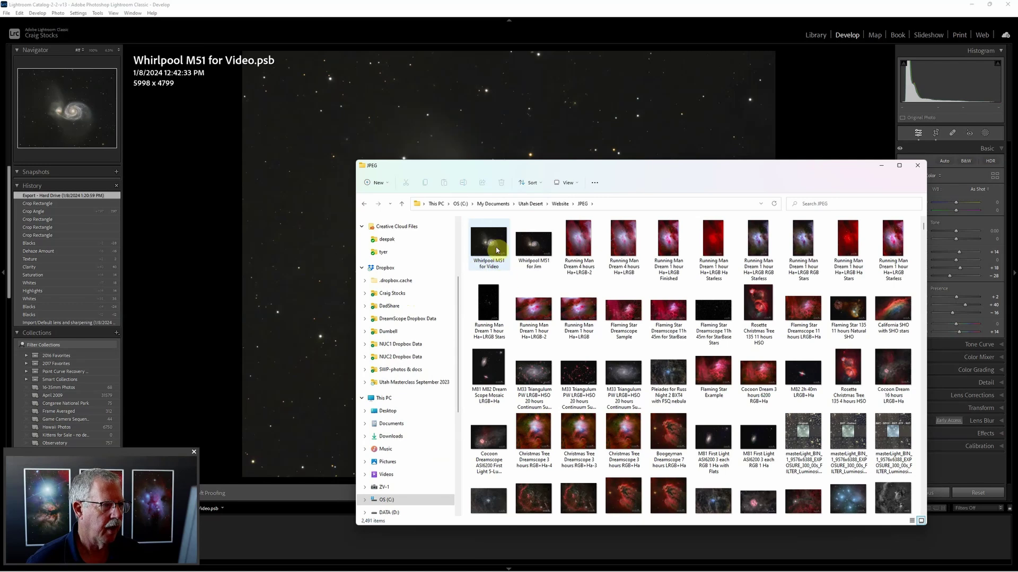
Step: Open the exported Whirlpool M51 for Video.jpg in the image viewer and enlarge and reposition its window to inspect the watermarked picture
left_click(495, 245)
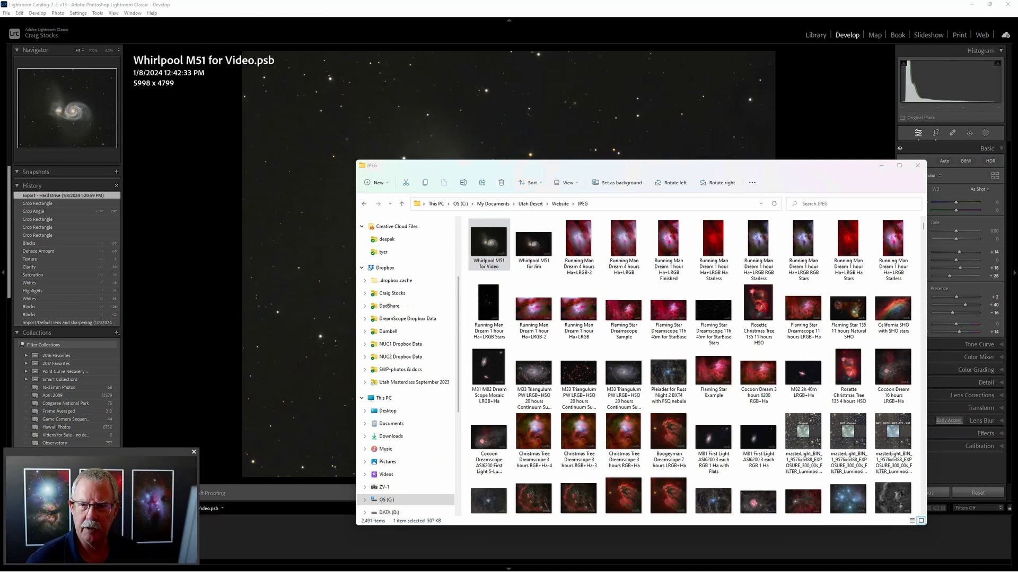
left_click_drag(614, 119, 375, 122)
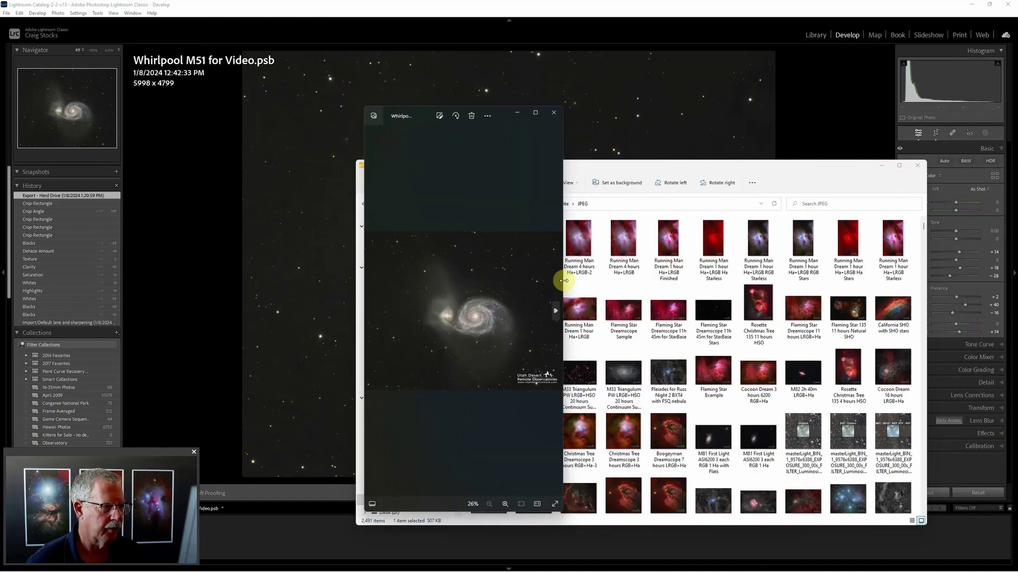
left_click_drag(564, 281, 868, 316)
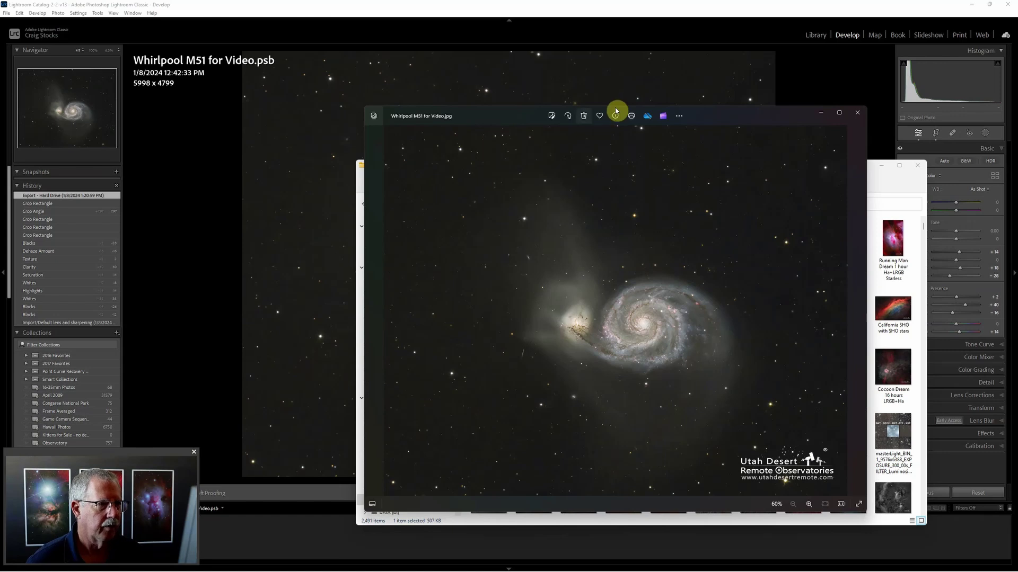
left_click_drag(523, 118, 468, 91)
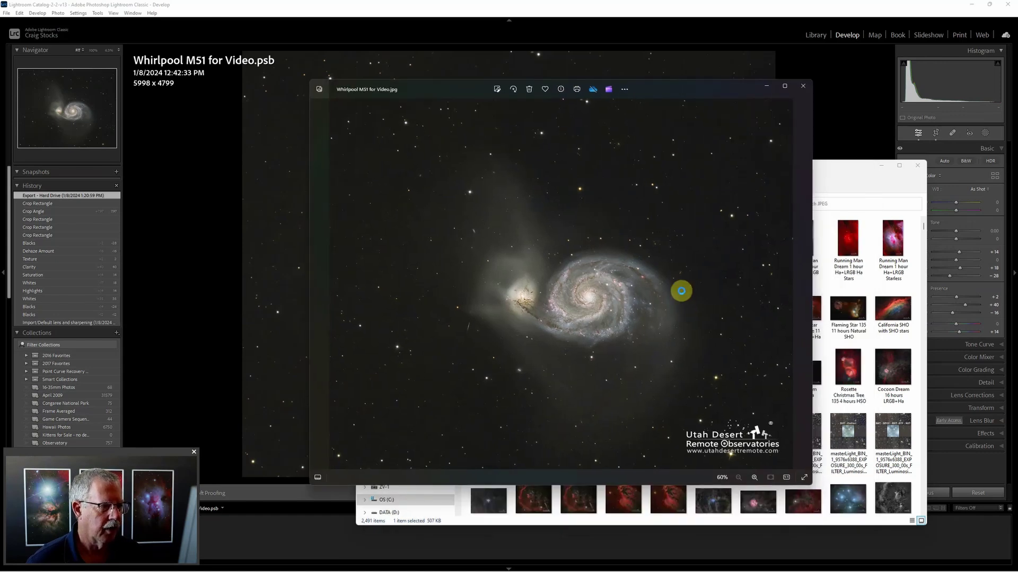